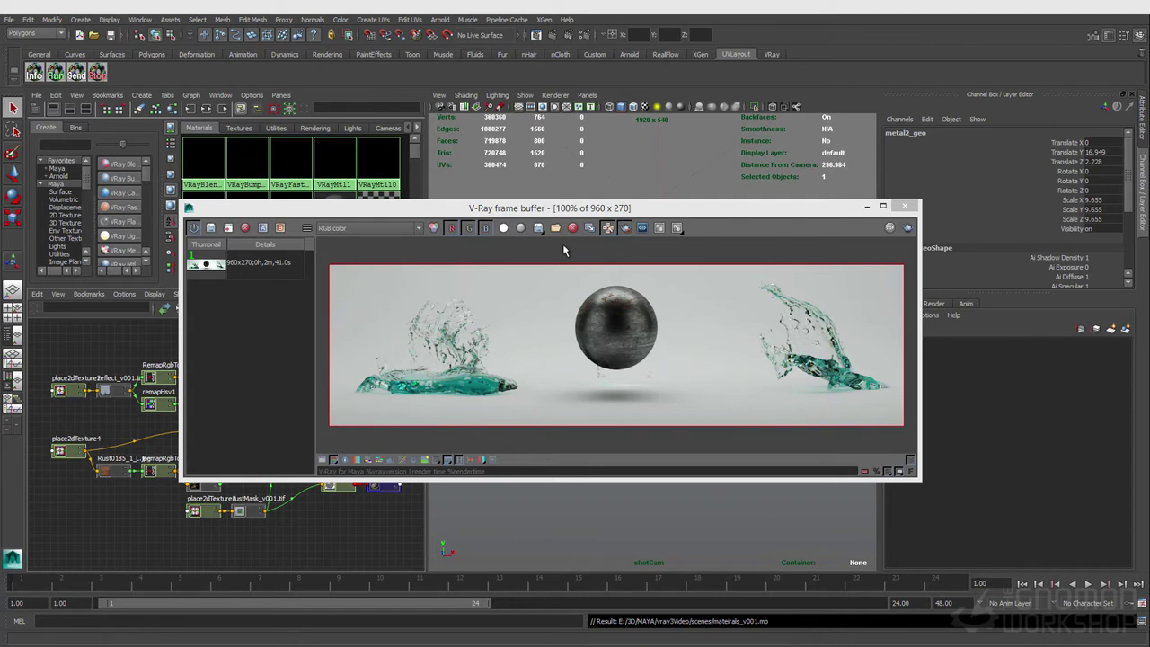
Uncover the metal shader's node network behind the render and nudge the VRayMtl9, VRayMtl10 and VRayBumpMtl1 nodes apart.
{"action": "left_click_drag", "start_coordinate": [546, 211], "coordinate": [817, 268]}
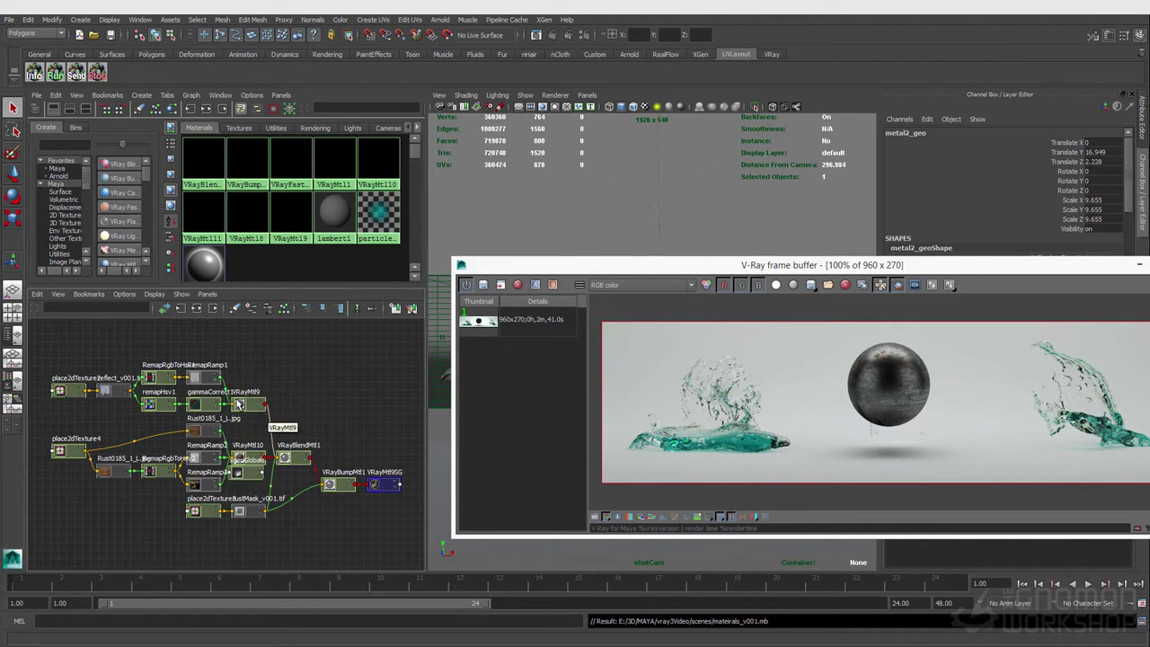
{"action": "left_click_drag", "start_coordinate": [245, 409], "coordinate": [248, 400]}
{"action": "left_click_drag", "start_coordinate": [253, 459], "coordinate": [253, 451]}
{"action": "left_click_drag", "start_coordinate": [343, 487], "coordinate": [334, 487]}
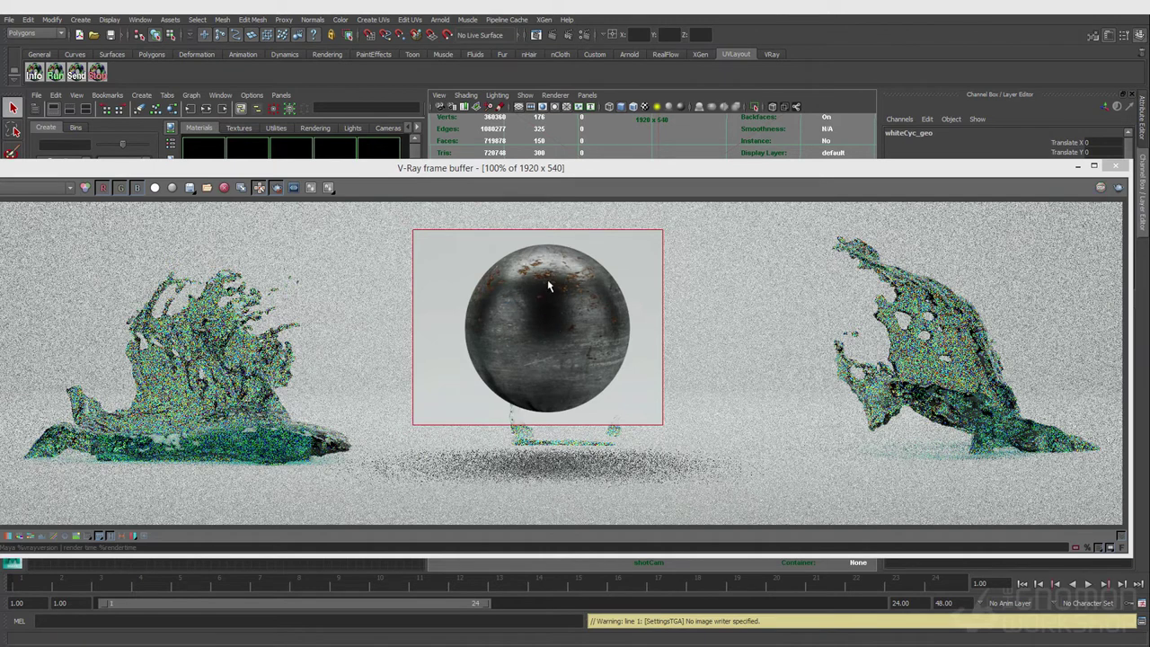
Inspect the rust detail on the rendered metal sphere at 200% in the frame buffer, and close the frame buffer.
{"action": "left_click_drag", "start_coordinate": [580, 169], "coordinate": [578, 154]}
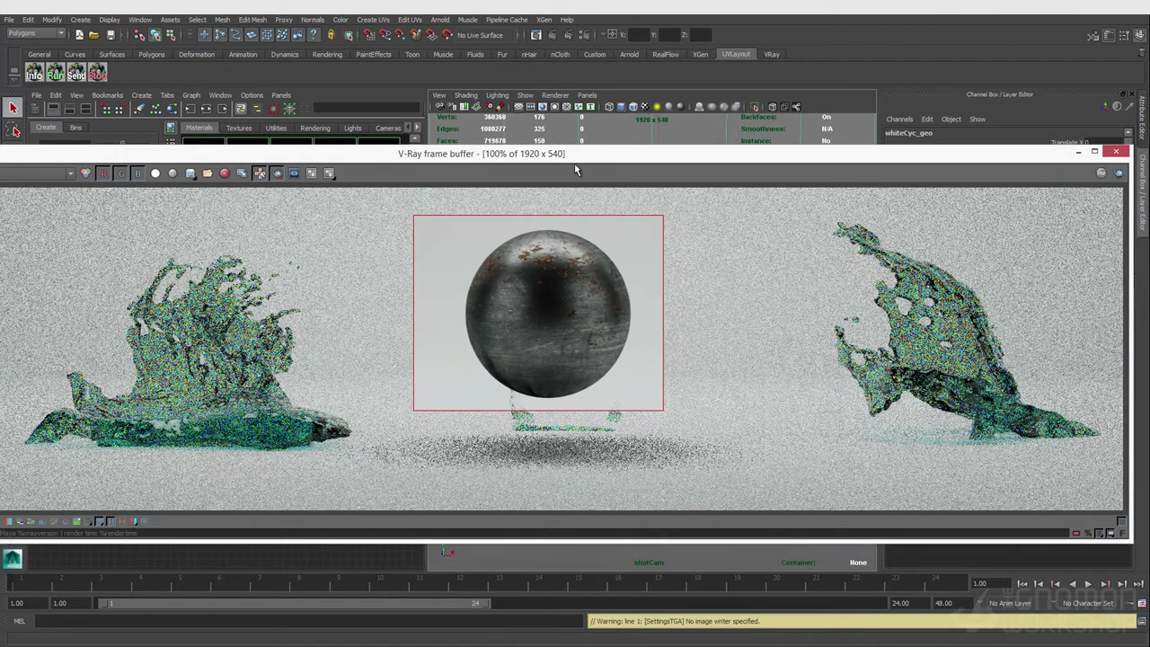
{"action": "scroll", "coordinate": [572, 285], "scroll_direction": "up", "scroll_amount": 1}
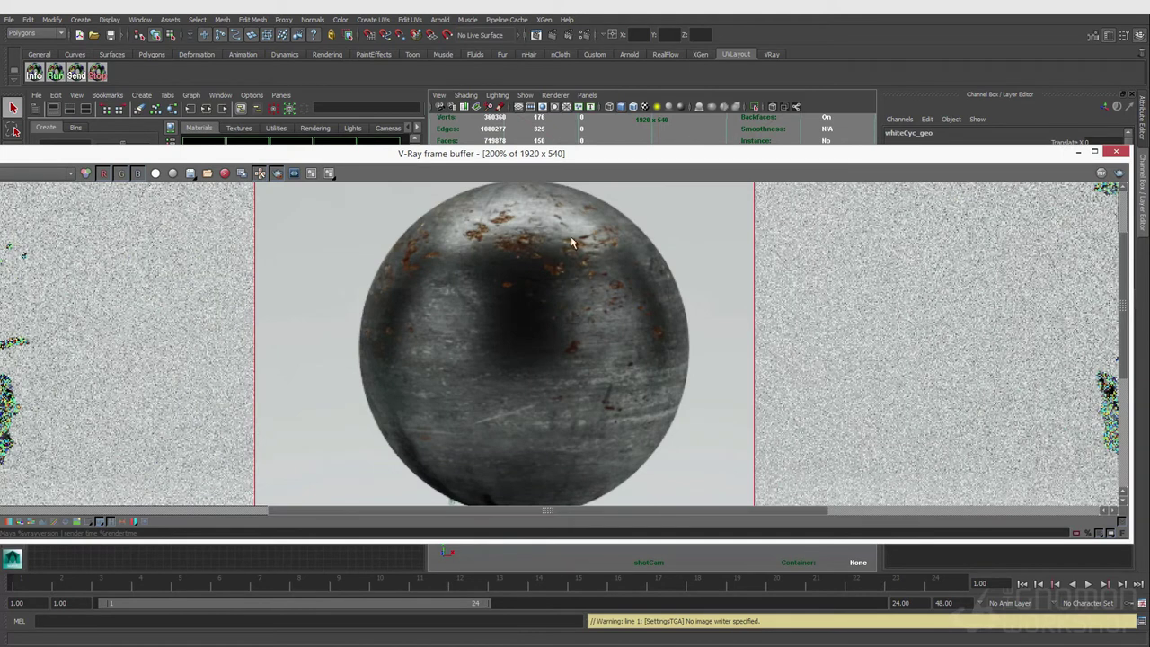
{"action": "left_click_drag", "start_coordinate": [590, 150], "coordinate": [591, 52]}
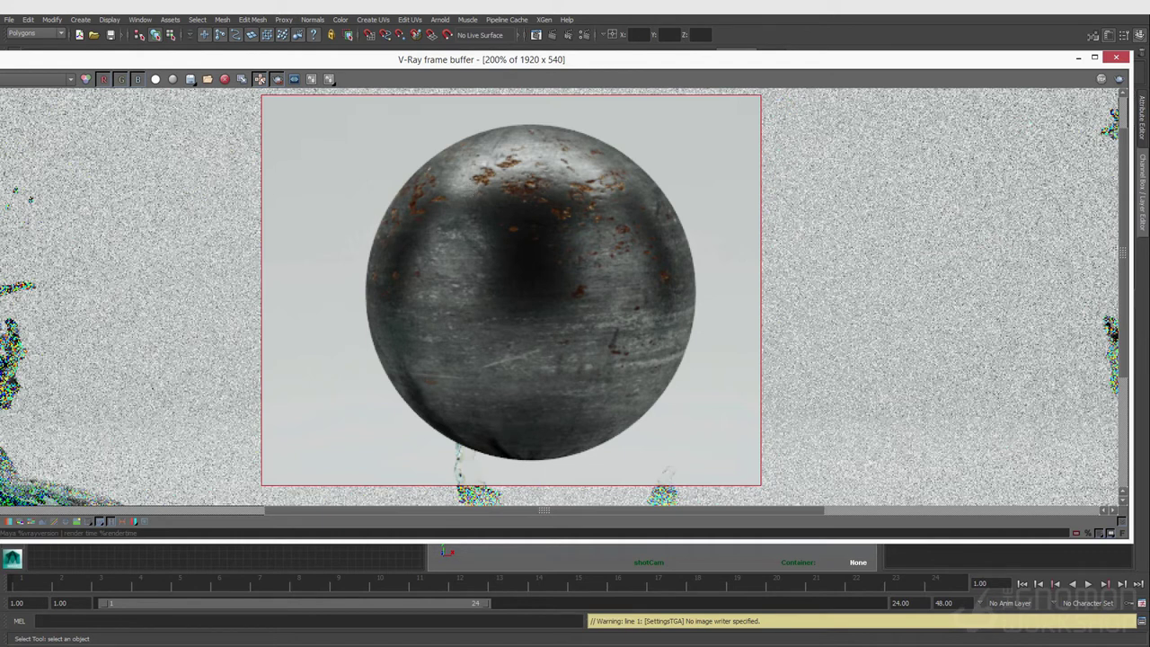
{"action": "left_click", "coordinate": [1116, 57]}
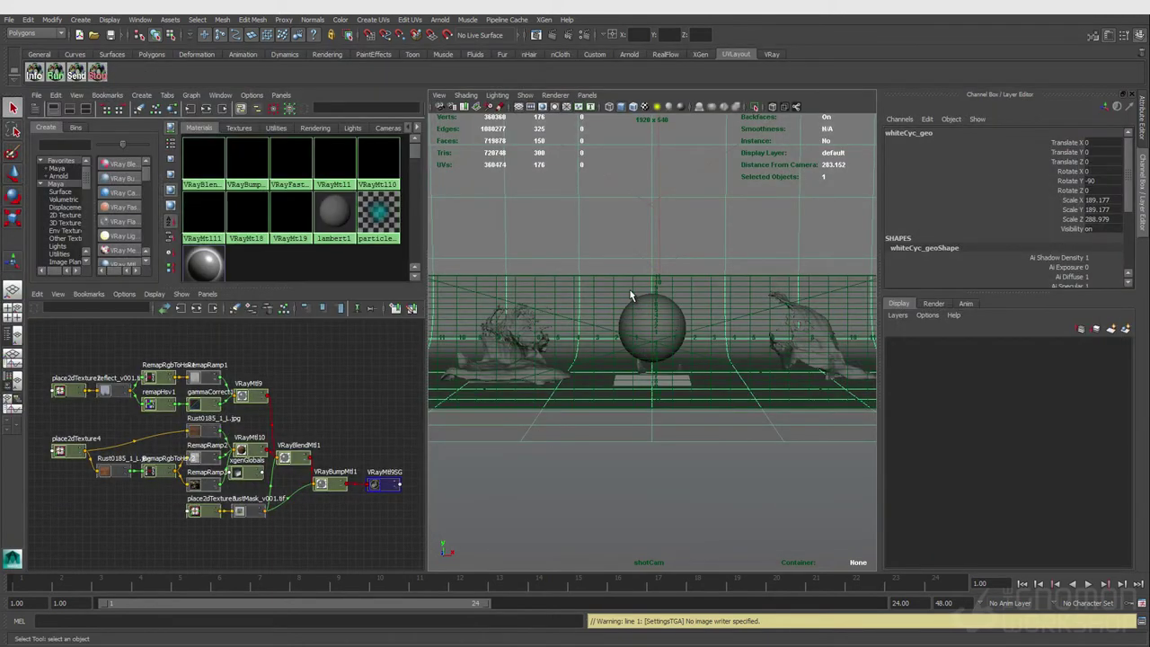
Examine the light setup around the cyclorama through the persp camera, selecting keyLight2 and the overhead keyLight.
{"action": "left_click", "coordinate": [656, 204]}
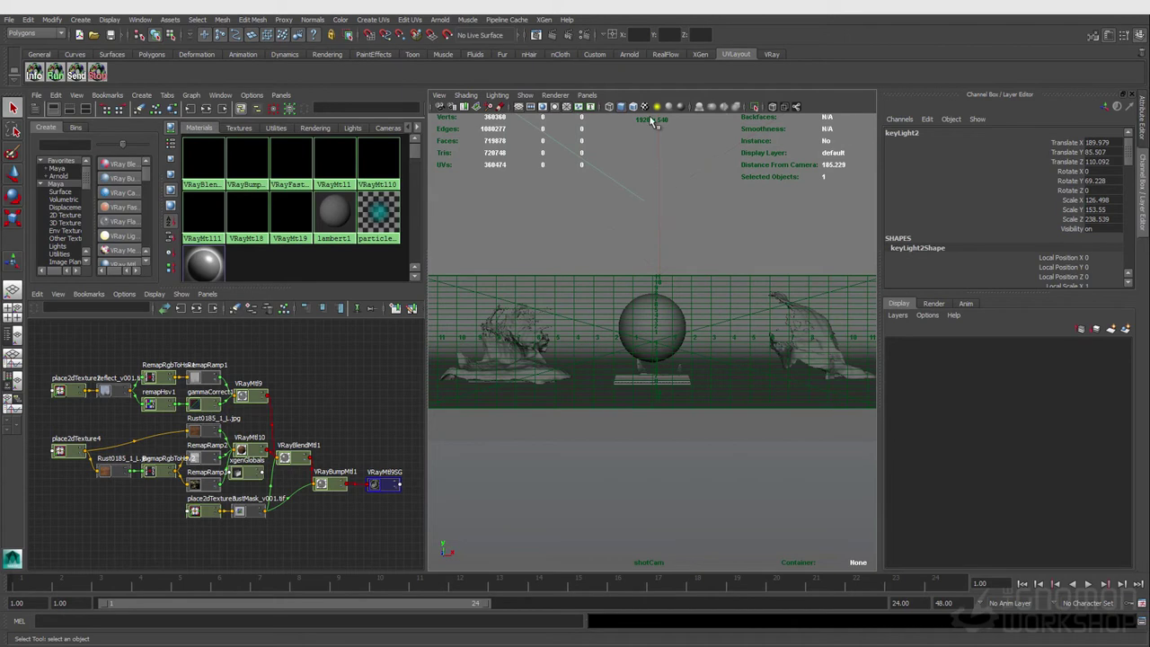
{"action": "left_click", "coordinate": [584, 95]}
{"action": "mouse_move", "coordinate": [629, 108]}
{"action": "left_click", "coordinate": [693, 108]}
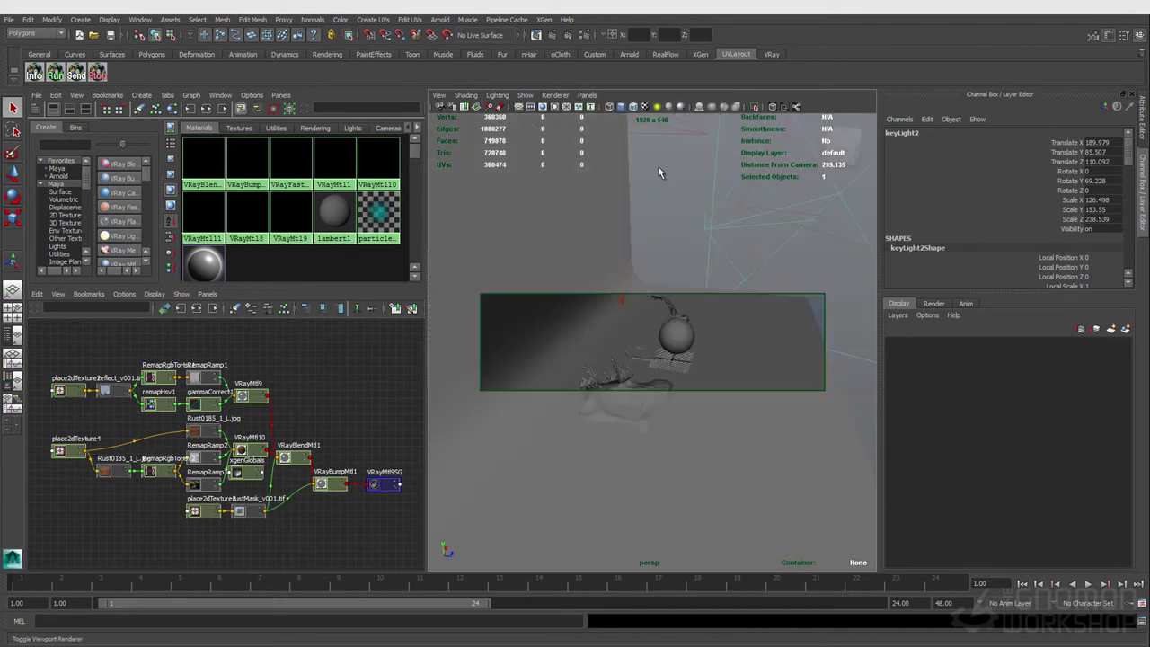
{"action": "left_click_drag", "start_coordinate": [758, 313], "coordinate": [623, 350], "text": "alt"}
{"action": "left_click", "coordinate": [652, 315]}
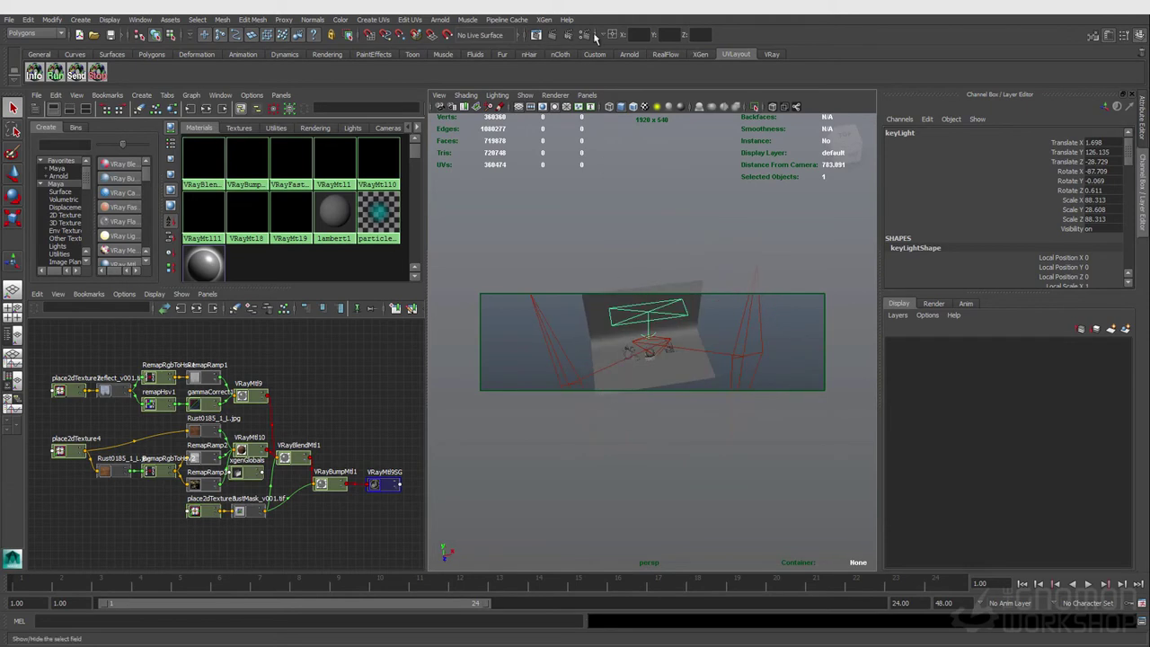
Reopen the V-Ray frame buffer from the V-Ray Common render settings and bring its render history into view.
{"action": "left_click", "coordinate": [660, 108]}
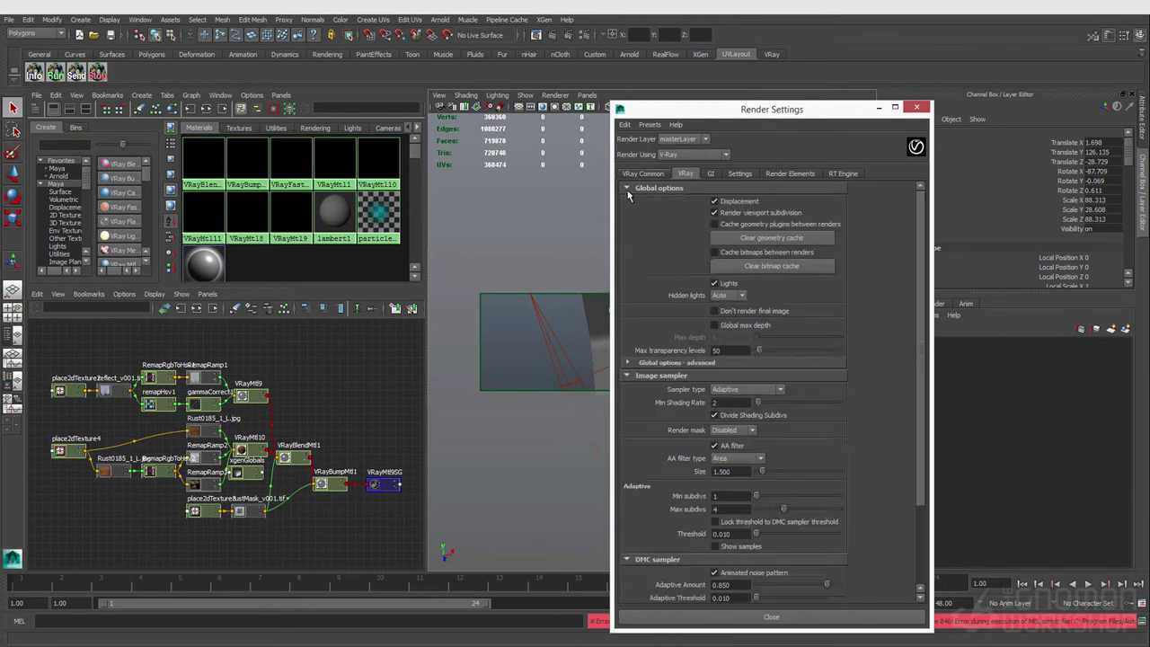
{"action": "scroll", "coordinate": [682, 468], "scroll_direction": "down", "scroll_amount": 5}
{"action": "left_click", "coordinate": [744, 564]}
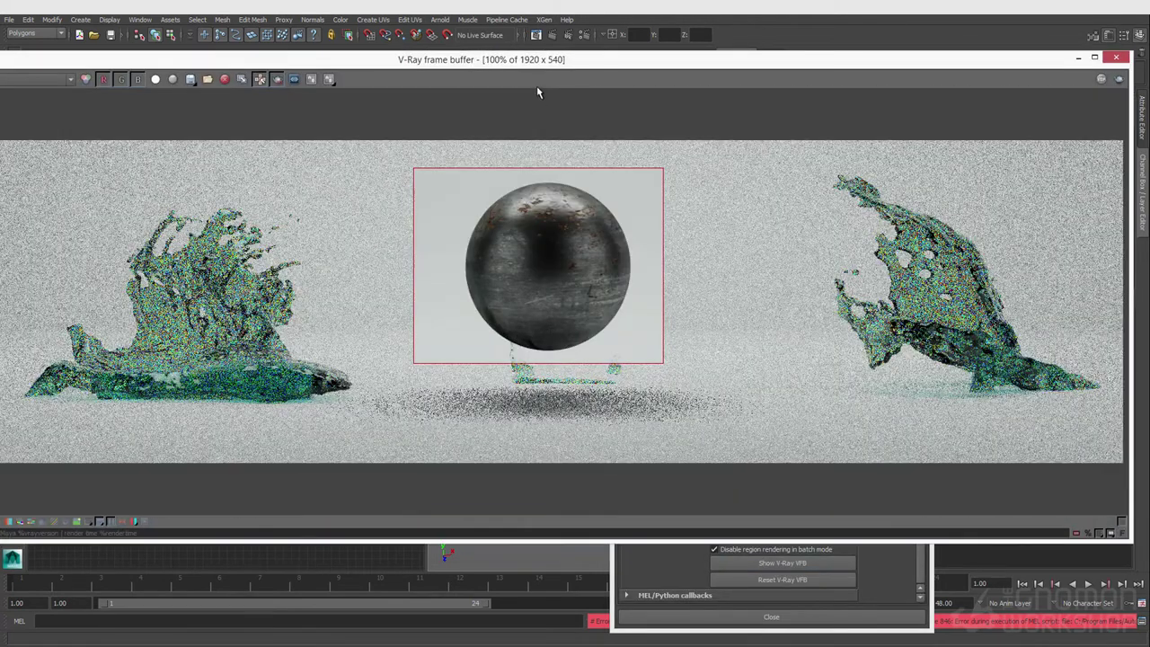
{"action": "double_click", "coordinate": [541, 59]}
{"action": "left_click_drag", "start_coordinate": [48, 73], "coordinate": [188, 85]}
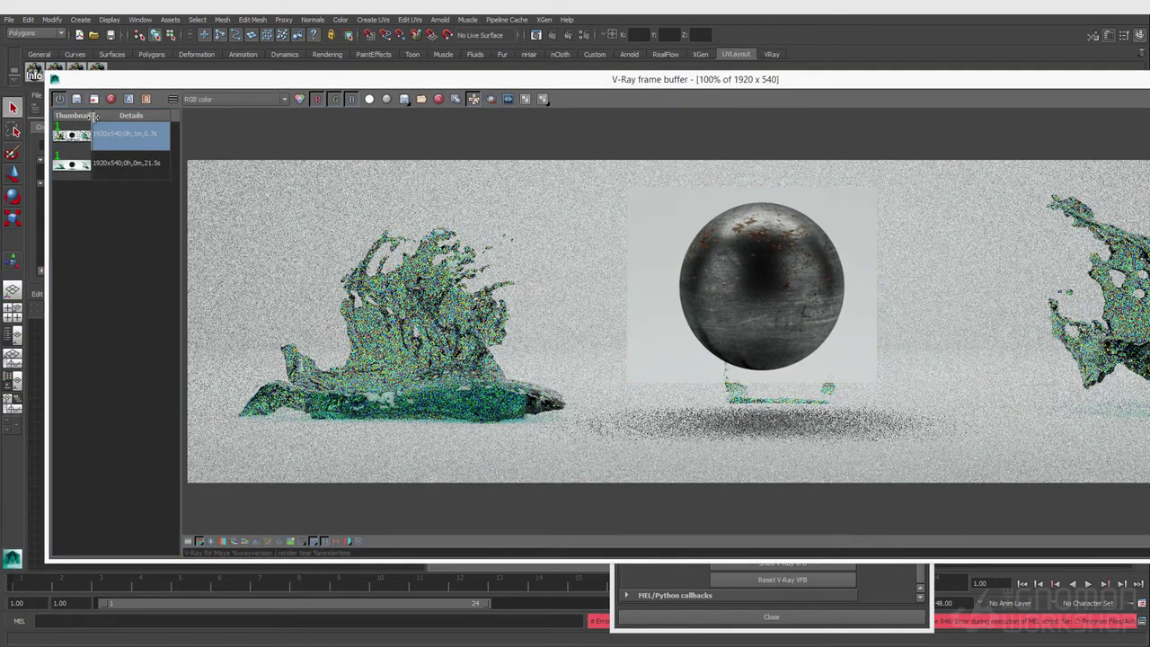
Select the second render in the history, compare the image with the display color correction toggled, and put both render windows away.
{"action": "left_click", "coordinate": [105, 166]}
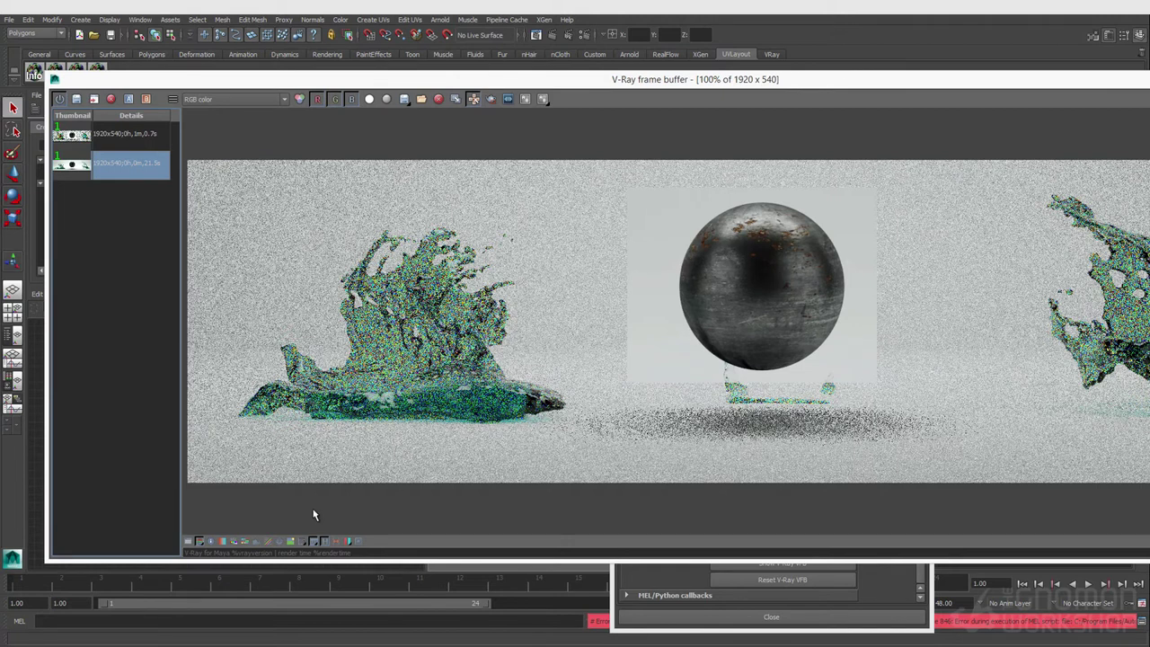
{"action": "left_click", "coordinate": [305, 541]}
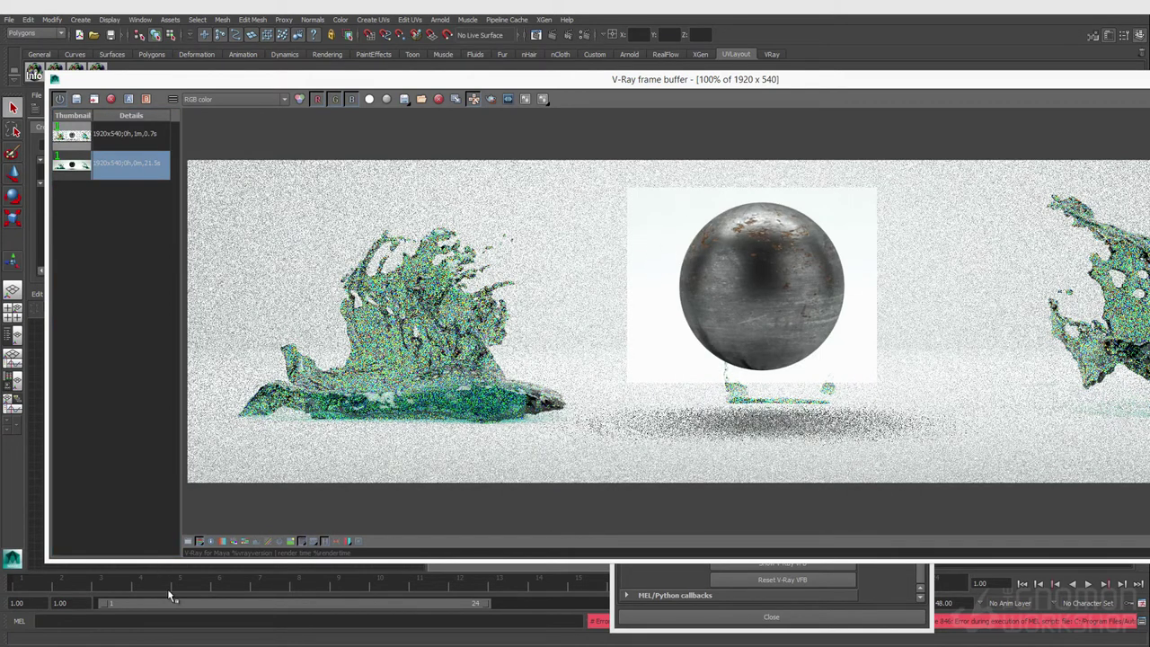
{"action": "left_click", "coordinate": [304, 541]}
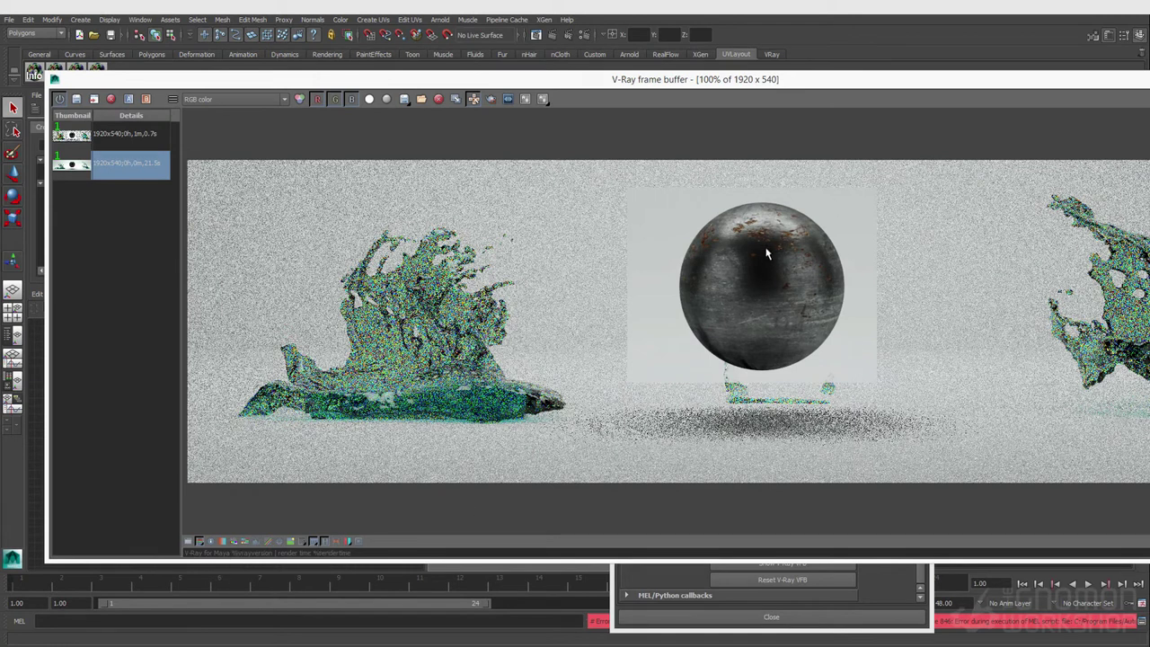
{"action": "mouse_move", "coordinate": [775, 79]}
{"action": "left_mouse_down"}
{"action": "mouse_move", "coordinate": [755, 101]}
{"action": "mouse_move", "coordinate": [768, 101]}
{"action": "left_mouse_up"}
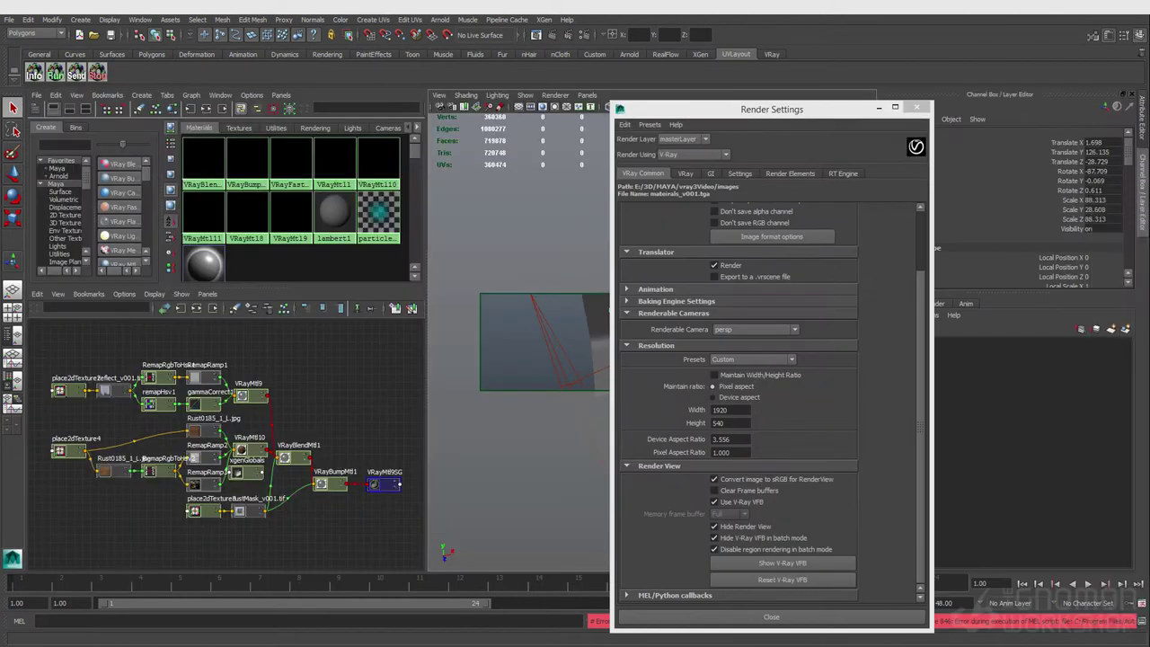
{"action": "left_click", "coordinate": [884, 105]}
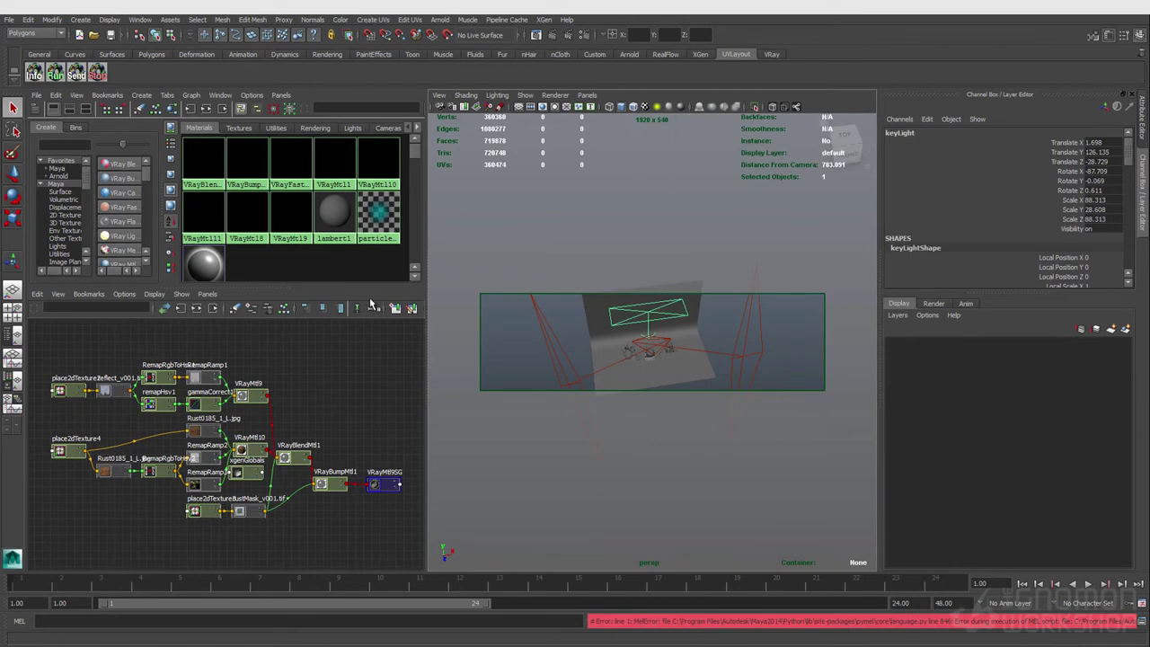
Hide the liquidMesh1 splash geometry beside the sphere.
{"action": "left_click", "coordinate": [649, 356]}
{"action": "left_click", "coordinate": [627, 353]}
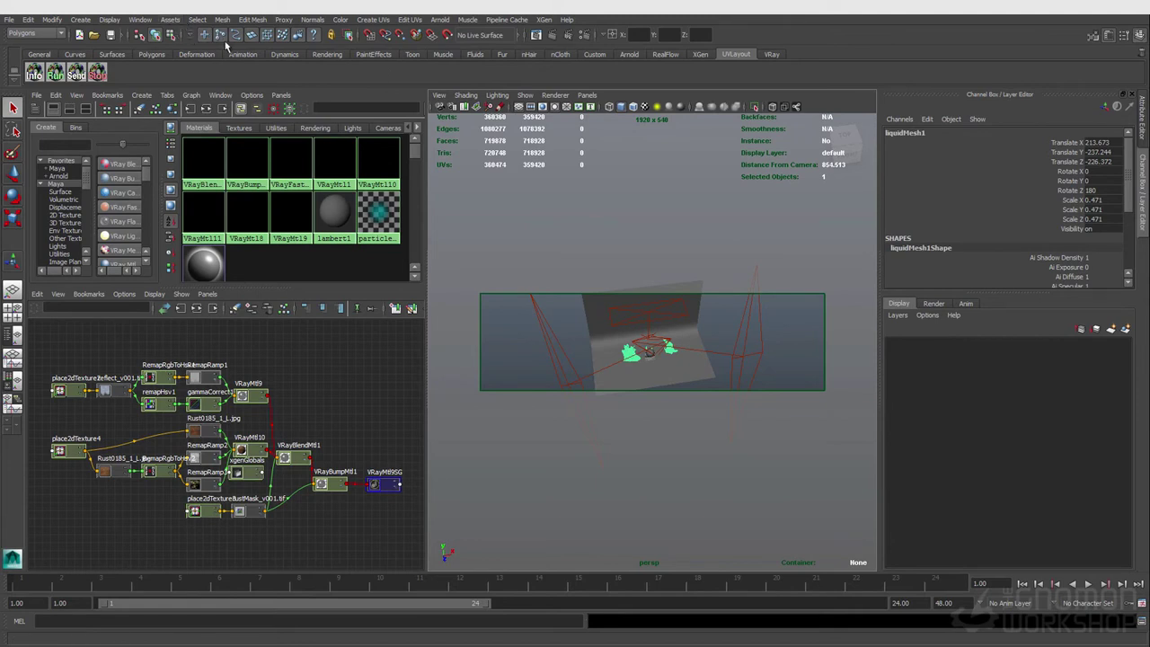
{"action": "key", "text": "ctrl+h"}
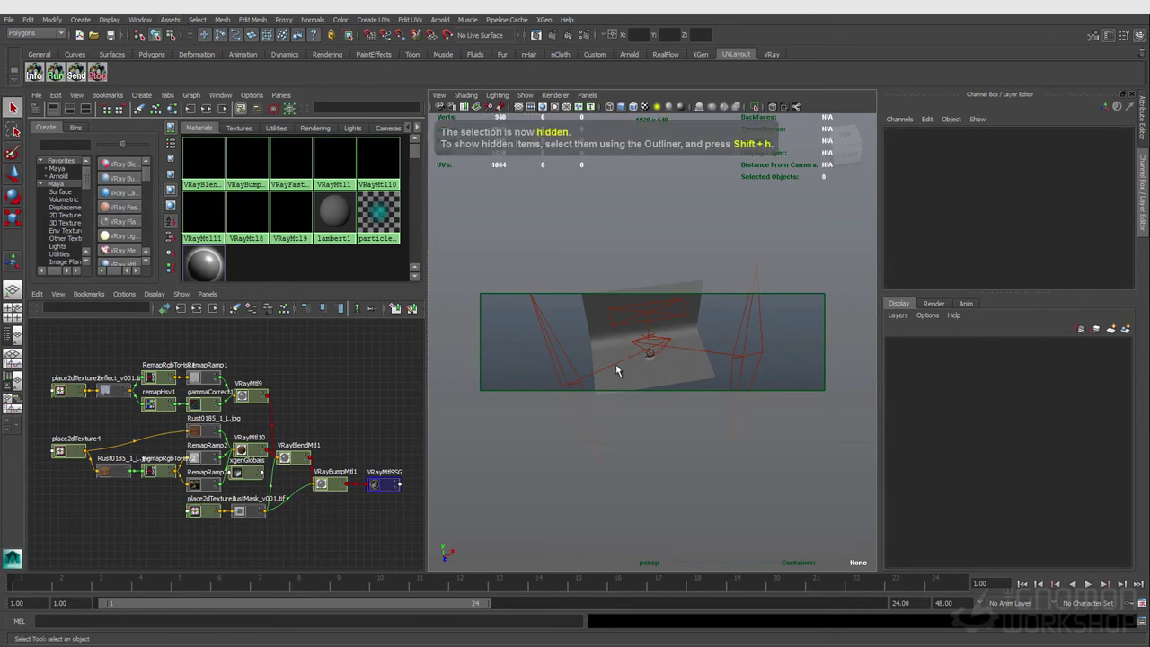
Assign a new VRay Mtl to the metal2_geo sphere and graph its output connections.
{"action": "left_click", "coordinate": [650, 354]}
{"action": "right_click_drag", "start_coordinate": [652, 353], "coordinate": [665, 590]}
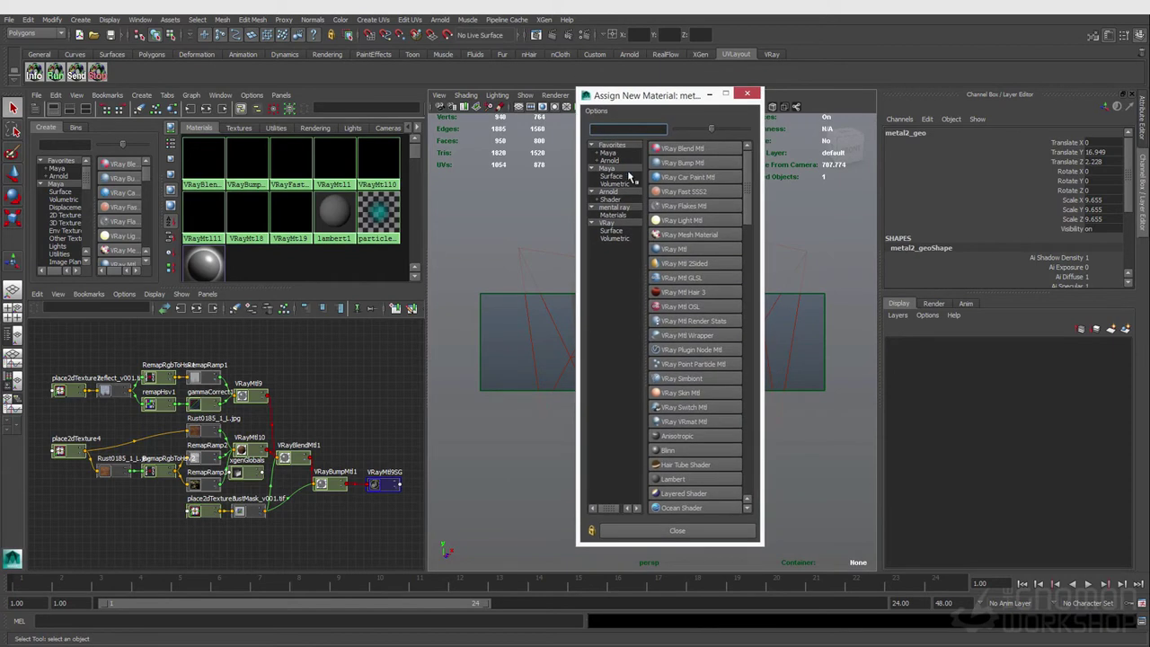
{"action": "left_click", "coordinate": [669, 252]}
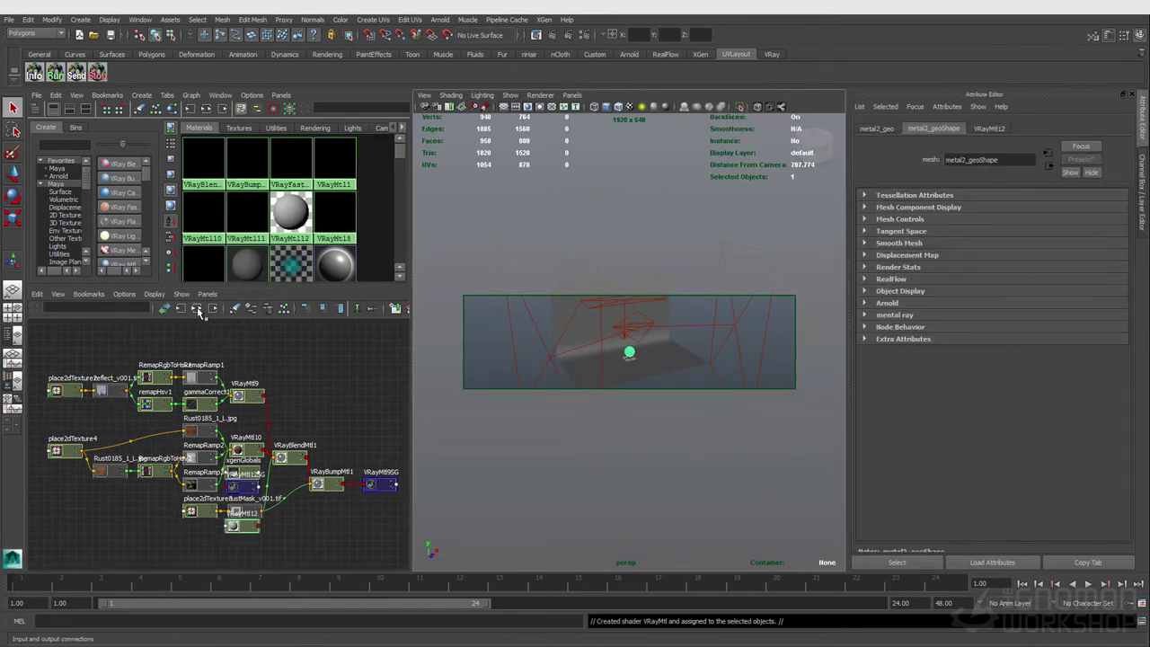
{"action": "left_click", "coordinate": [212, 308]}
Look through the shotCam camera, render the sphere, and fit the V-Ray frame buffer on screen.
{"action": "left_click", "coordinate": [571, 95]}
{"action": "mouse_move", "coordinate": [589, 102]}
{"action": "left_click", "coordinate": [688, 117]}
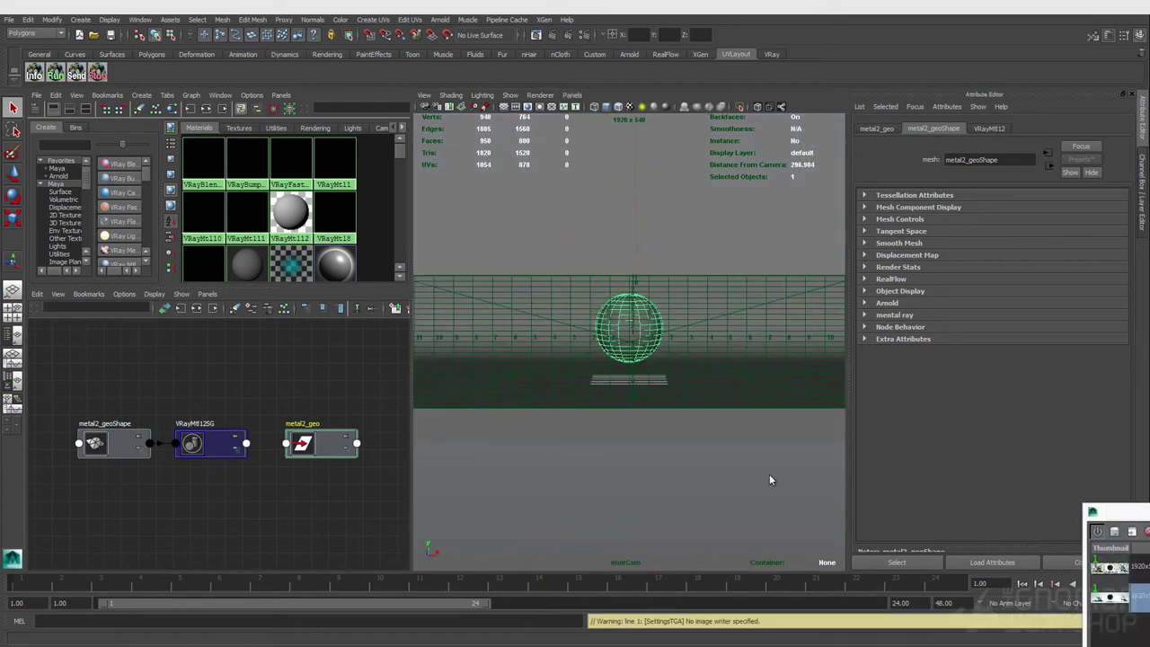
{"action": "left_click_drag", "start_coordinate": [438, 227], "coordinate": [414, 209]}
{"action": "left_click_drag", "start_coordinate": [977, 430], "coordinate": [1068, 531]}
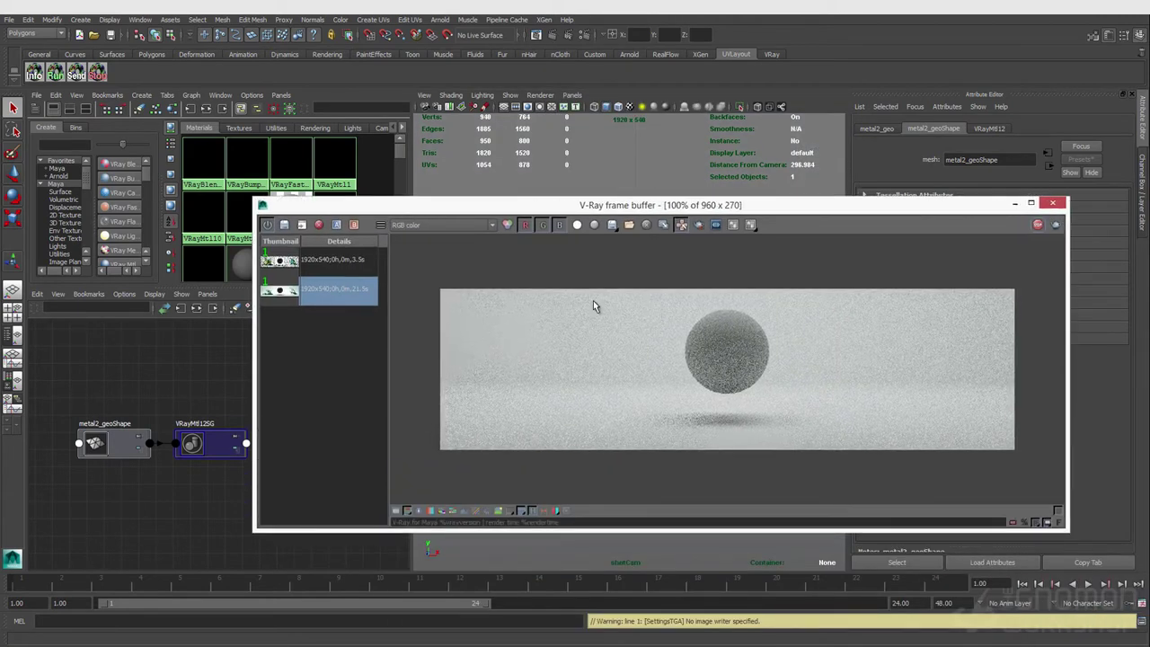
Limit rendering to a region around the sphere and its shadow, and move the frame buffer clear of the material attributes.
{"action": "left_click", "coordinate": [699, 224]}
{"action": "left_click_drag", "start_coordinate": [635, 281], "coordinate": [812, 456]}
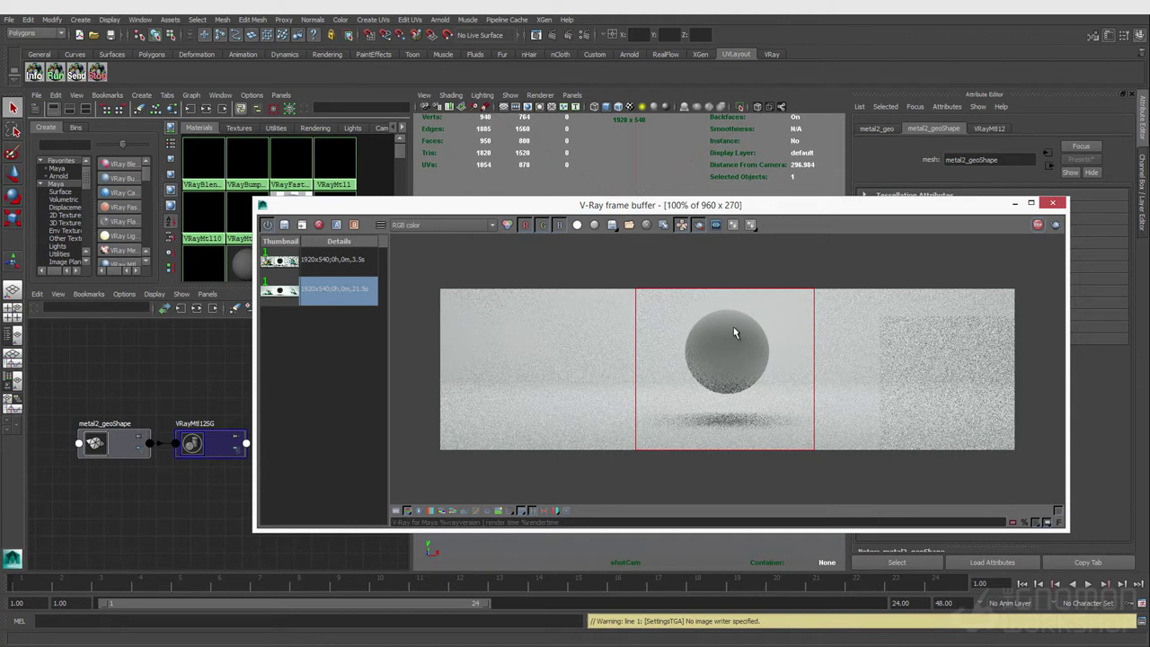
{"action": "left_click_drag", "start_coordinate": [887, 211], "coordinate": [869, 216]}
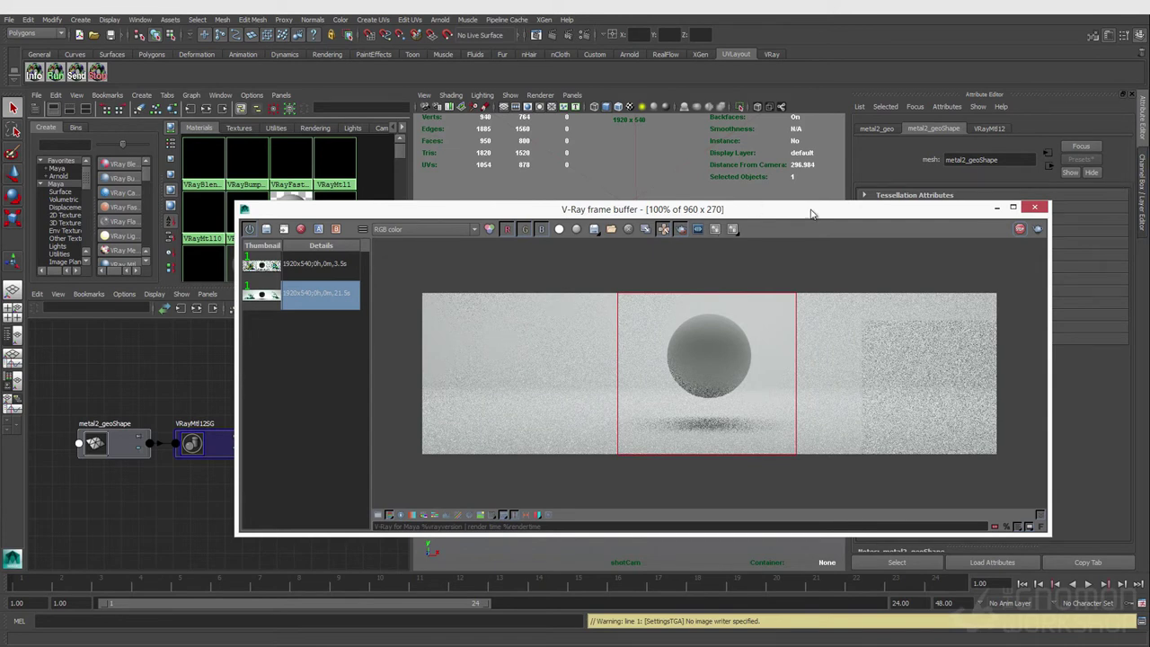
{"action": "left_click_drag", "start_coordinate": [805, 207], "coordinate": [731, 198]}
Review the VRayMtl12 attributes from basic parameters and reflection through refraction, bump, subsurface scattering, options and interpolation.
{"action": "left_click", "coordinate": [989, 129]}
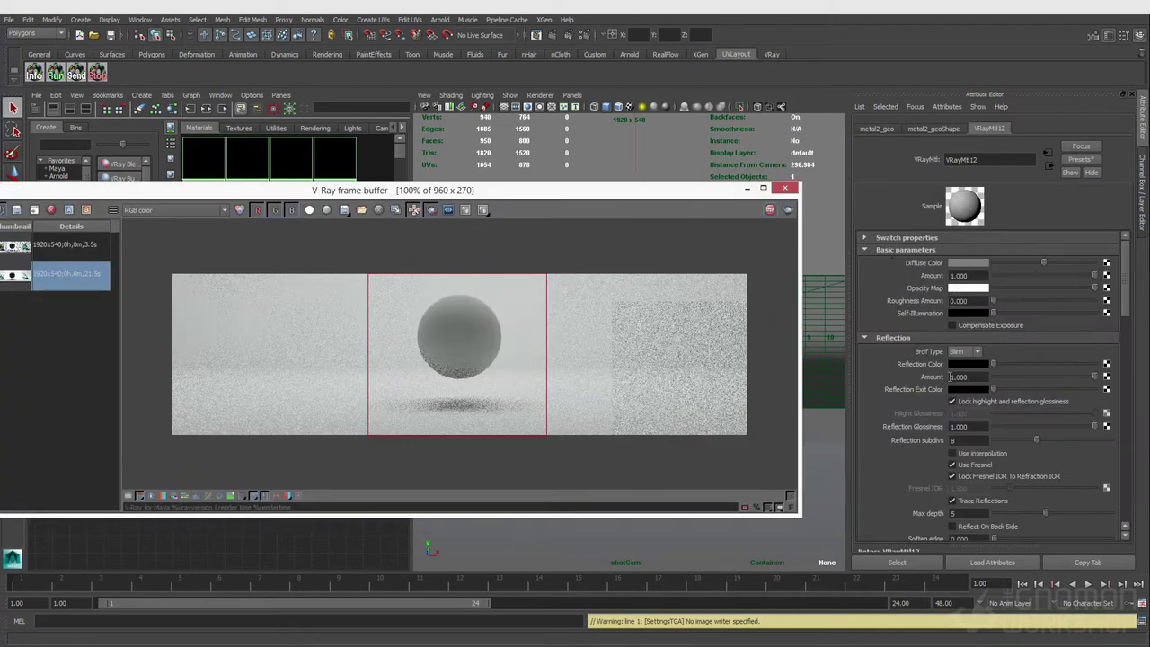
{"action": "scroll", "coordinate": [949, 377], "scroll_direction": "down", "scroll_amount": 3}
{"action": "scroll", "coordinate": [950, 377], "scroll_direction": "down", "scroll_amount": 4}
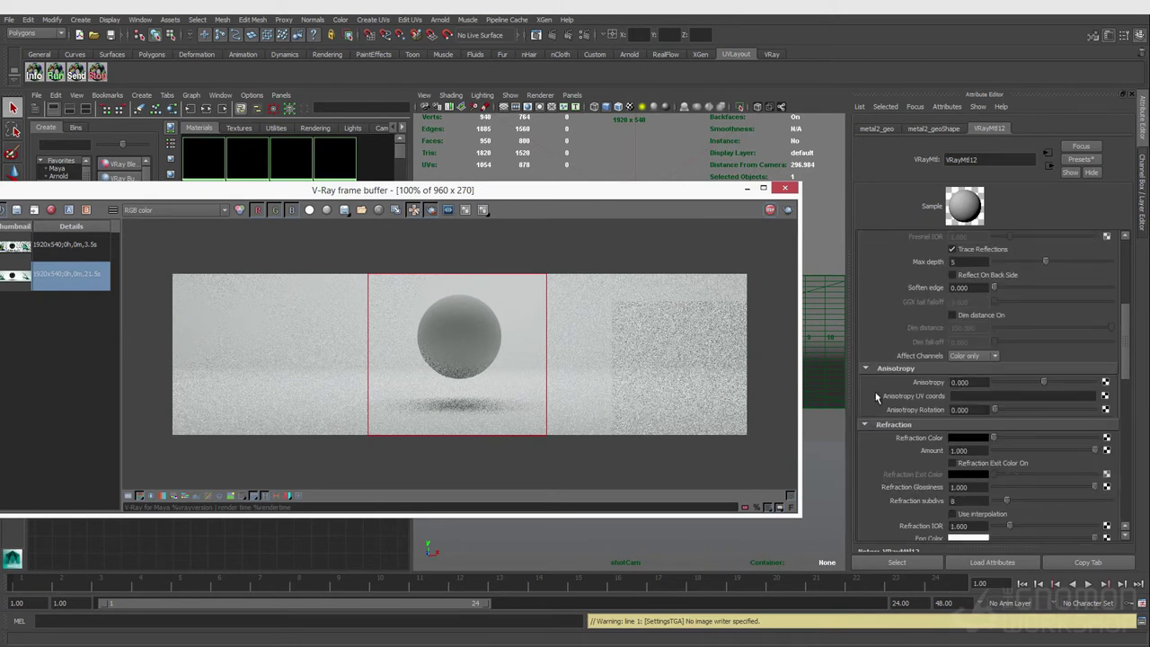
{"action": "scroll", "coordinate": [909, 463], "scroll_direction": "down", "scroll_amount": 7}
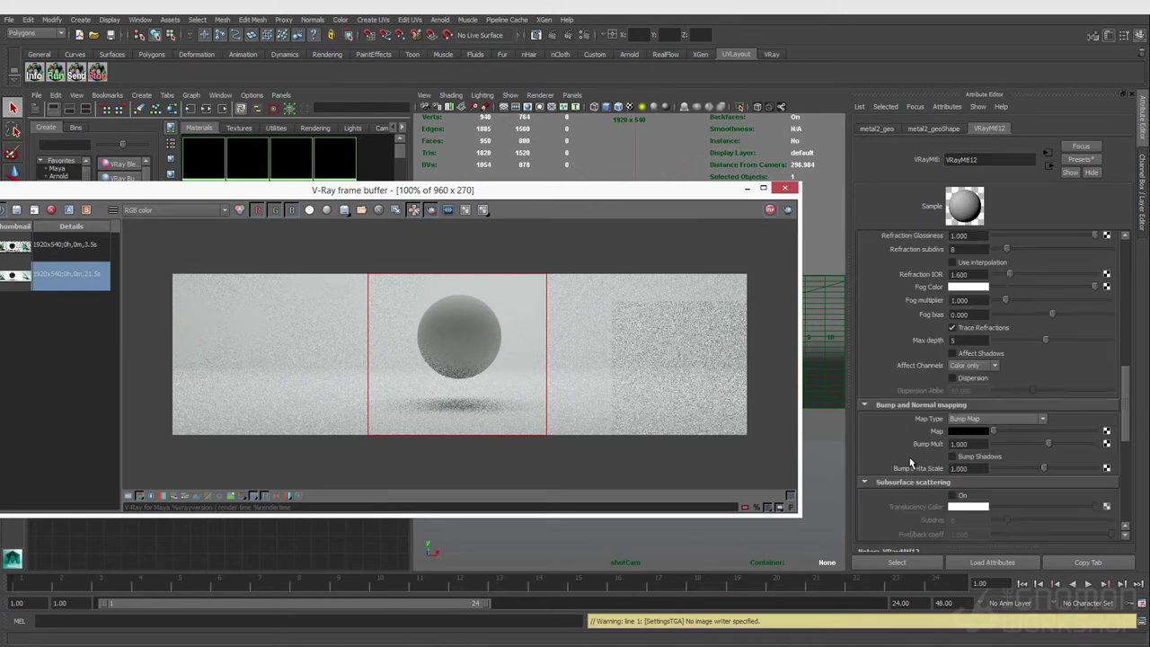
{"action": "scroll", "coordinate": [917, 433], "scroll_direction": "down", "scroll_amount": 3}
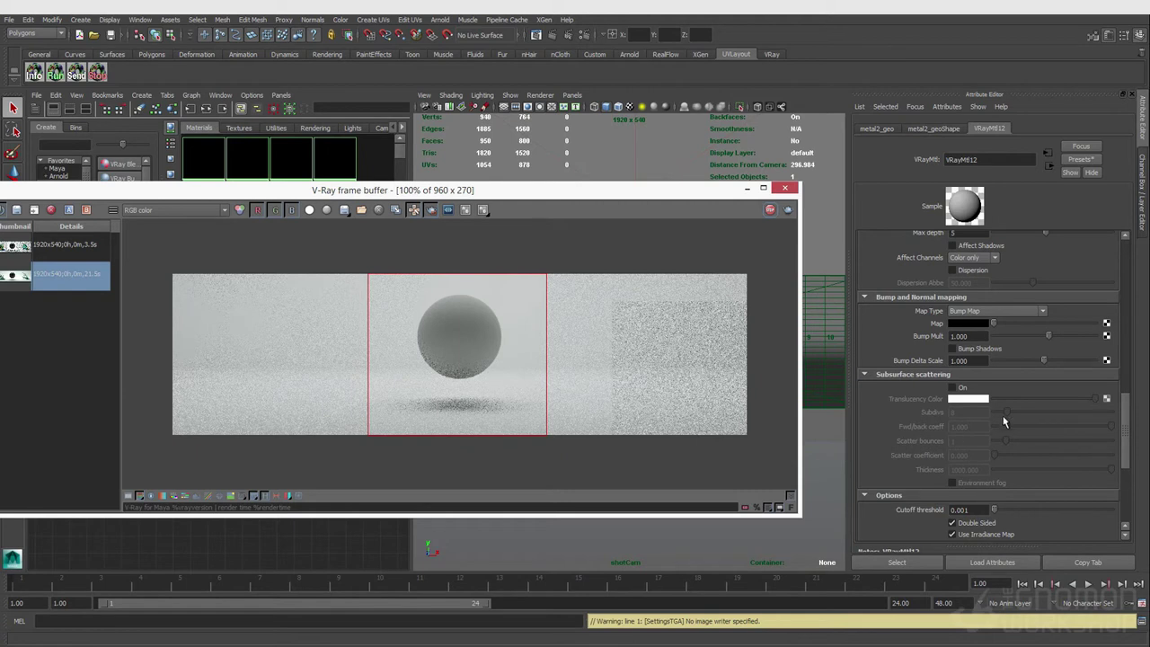
{"action": "scroll", "coordinate": [1004, 420], "scroll_direction": "down", "scroll_amount": 3}
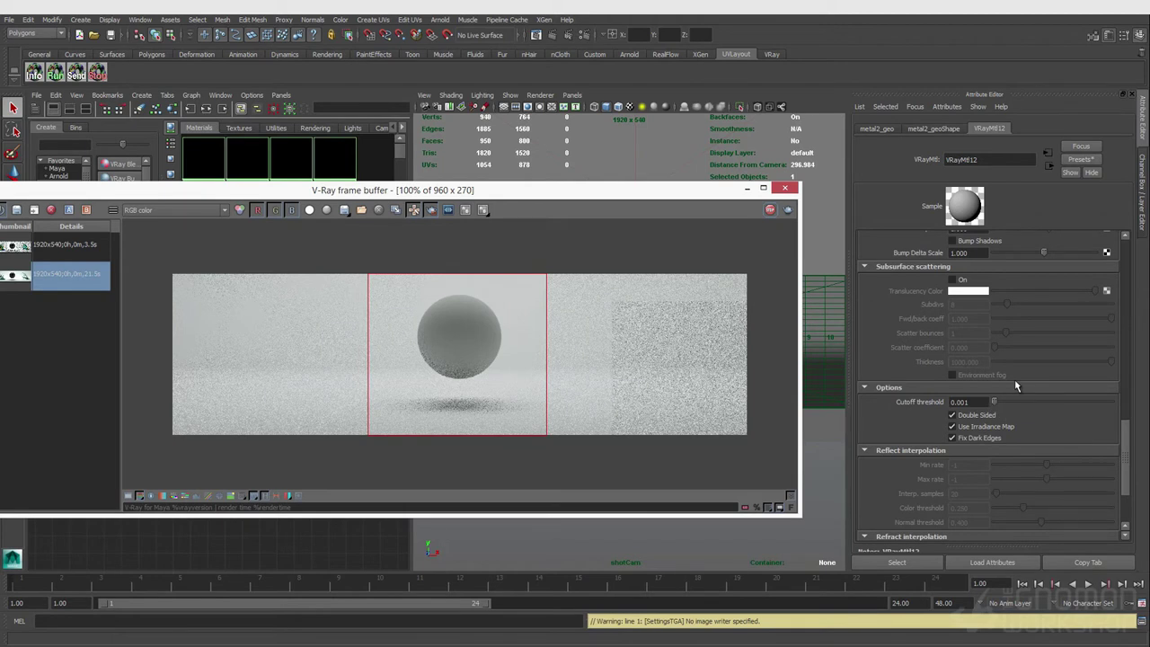
{"action": "scroll", "coordinate": [1016, 386], "scroll_direction": "down", "scroll_amount": 3}
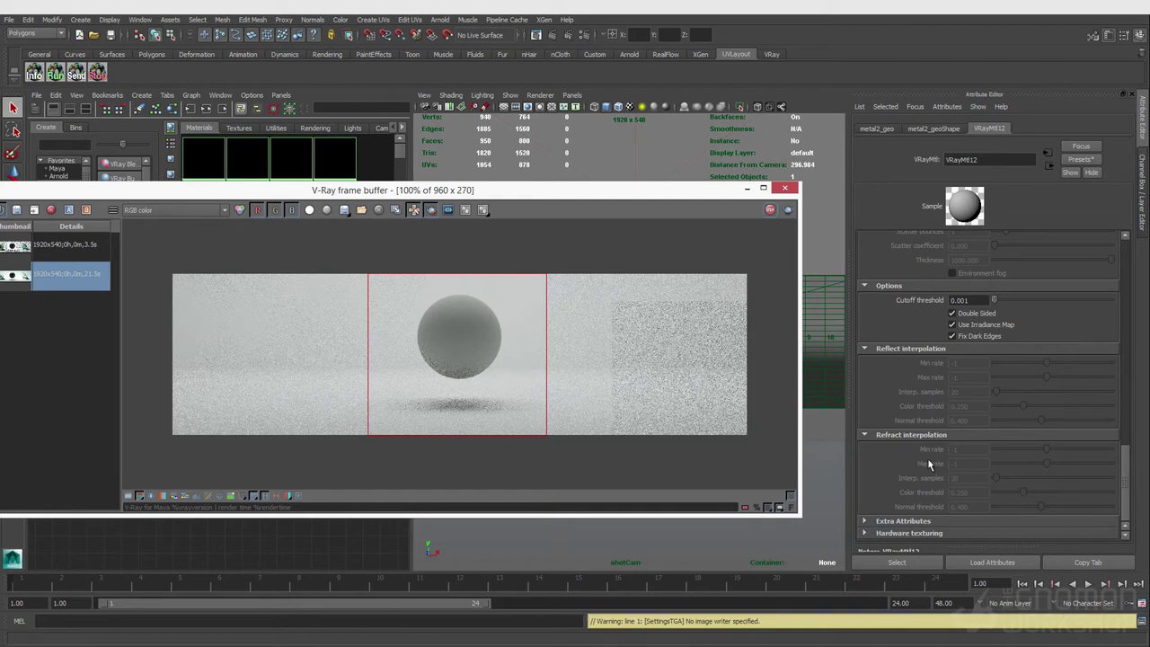
{"action": "scroll", "coordinate": [987, 458], "scroll_direction": "up", "scroll_amount": 2}
{"action": "scroll", "coordinate": [987, 458], "scroll_direction": "up", "scroll_amount": 18}
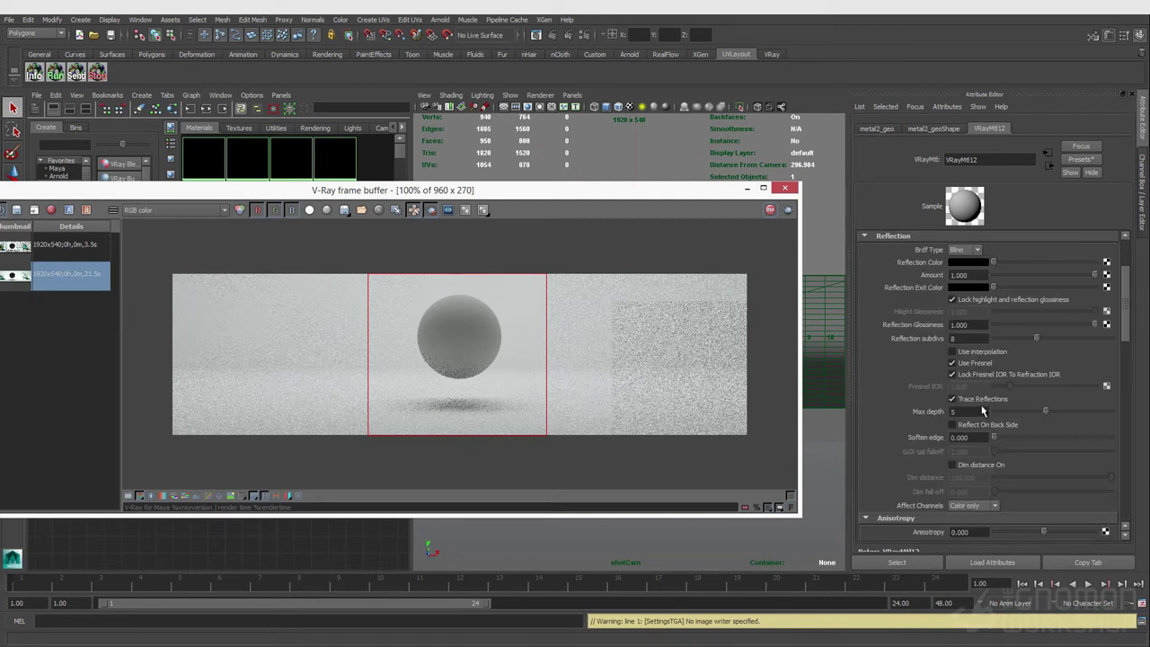
Enable Use interpolation for the material's reflections, review the Reflect interpolation settings, and disable it again.
{"action": "left_click", "coordinate": [966, 355]}
{"action": "scroll", "coordinate": [953, 468], "scroll_direction": "down", "scroll_amount": 14}
{"action": "scroll", "coordinate": [948, 393], "scroll_direction": "down", "scroll_amount": 2}
{"action": "scroll", "coordinate": [948, 393], "scroll_direction": "down", "scroll_amount": 1}
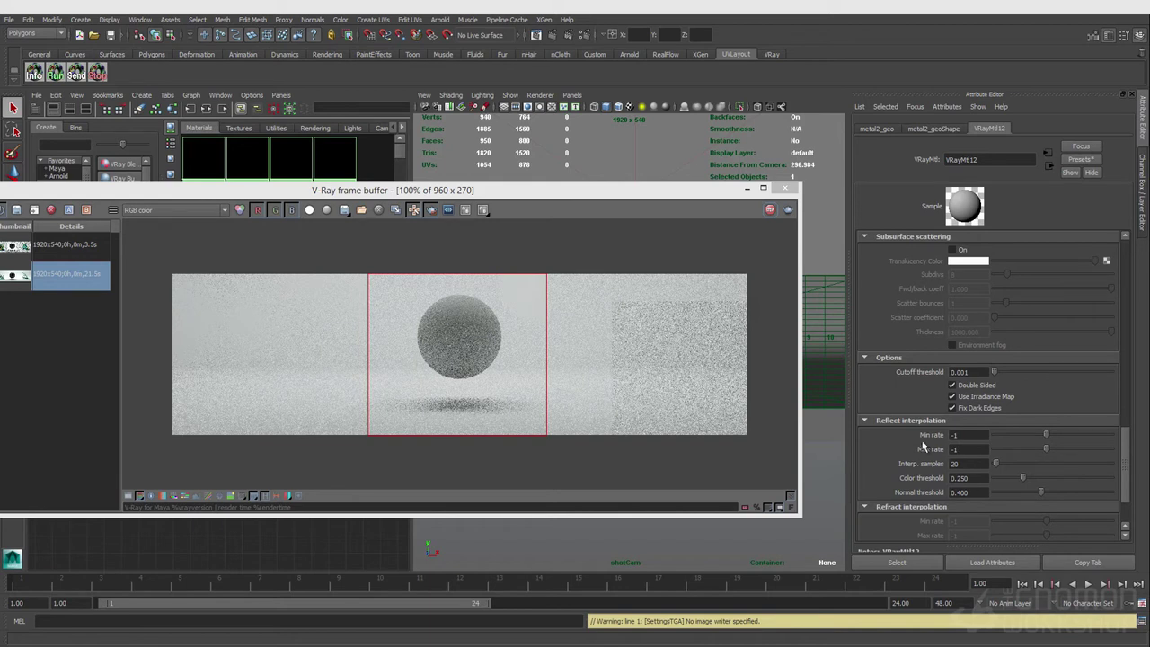
{"action": "left_click_drag", "start_coordinate": [1129, 449], "coordinate": [1130, 265]}
{"action": "left_click", "coordinate": [952, 444]}
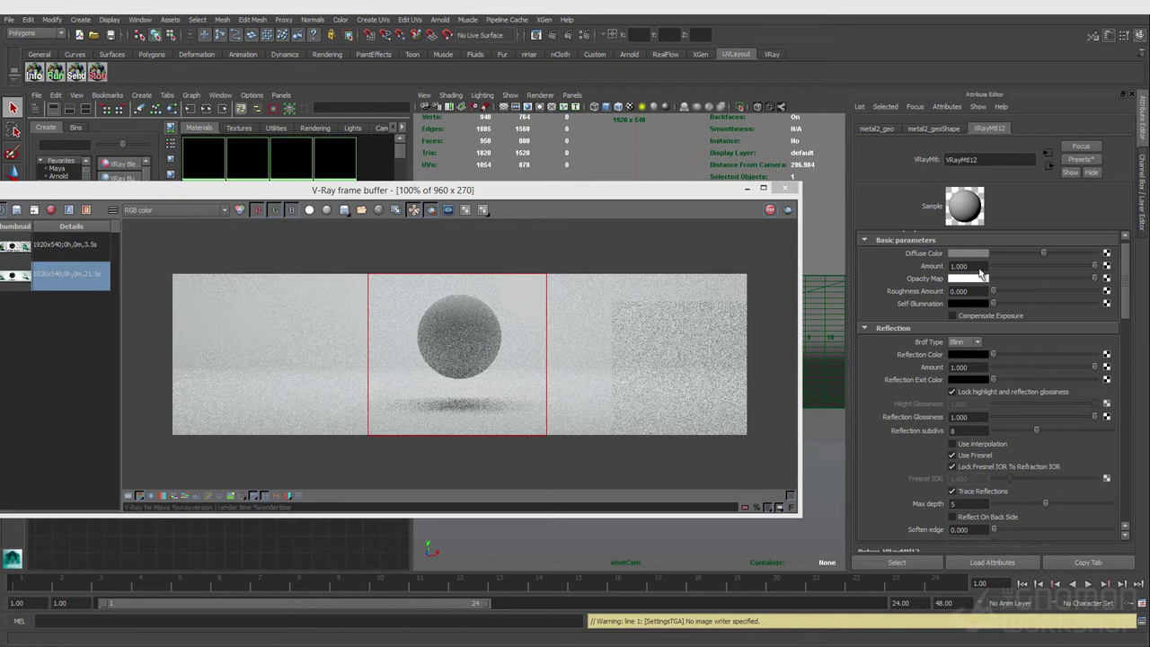
Set the Opacity Map and Self-Illumination of VRayMtl12 to full white.
{"action": "left_click_drag", "start_coordinate": [1059, 286], "coordinate": [1095, 282]}
{"action": "left_click_drag", "start_coordinate": [985, 304], "coordinate": [1105, 313]}
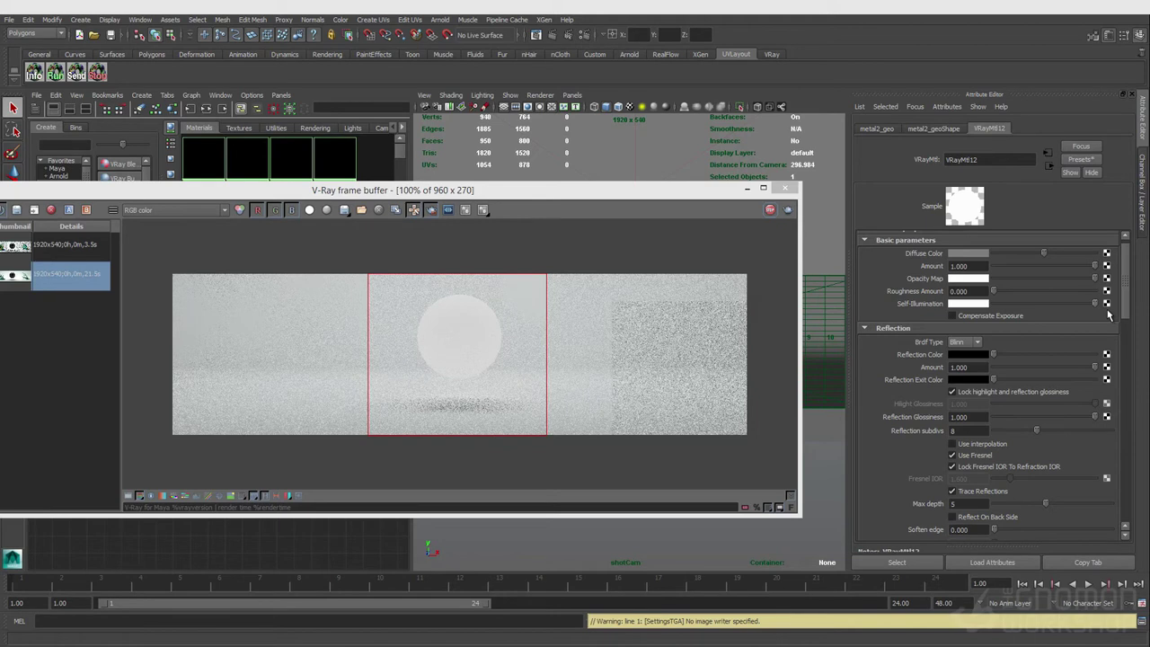
Return Self-Illumination to black and raise the Roughness Amount to 1.000, with the render region tightened around the sphere.
{"action": "left_click_drag", "start_coordinate": [1107, 314], "coordinate": [1009, 297]}
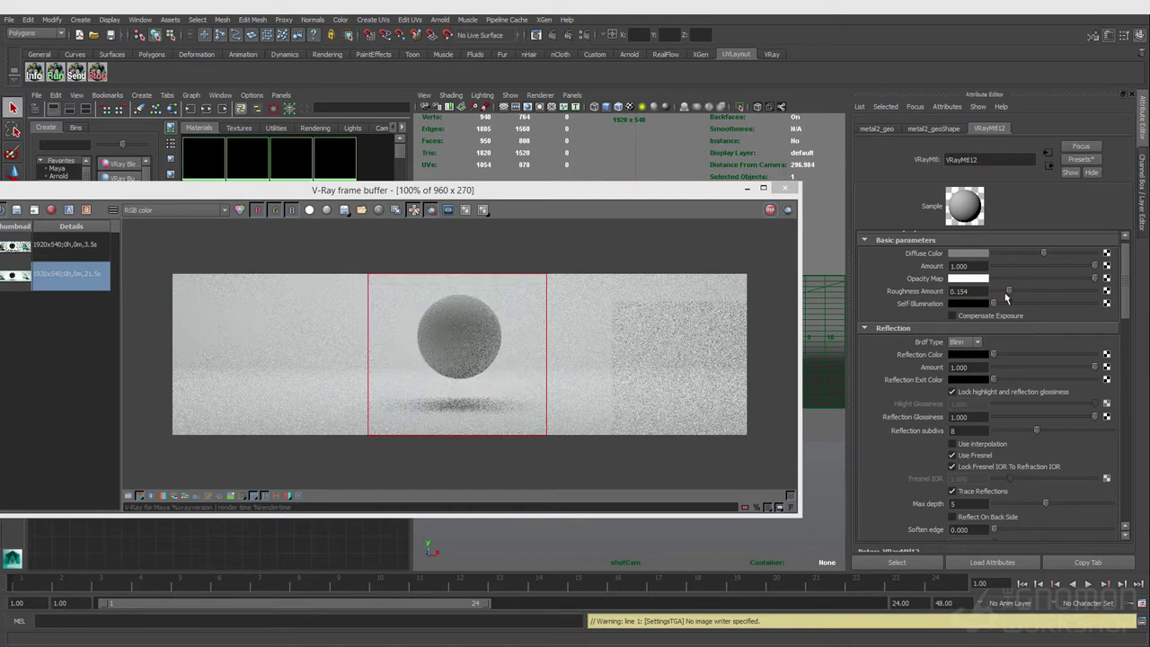
{"action": "left_click_drag", "start_coordinate": [408, 293], "coordinate": [508, 383]}
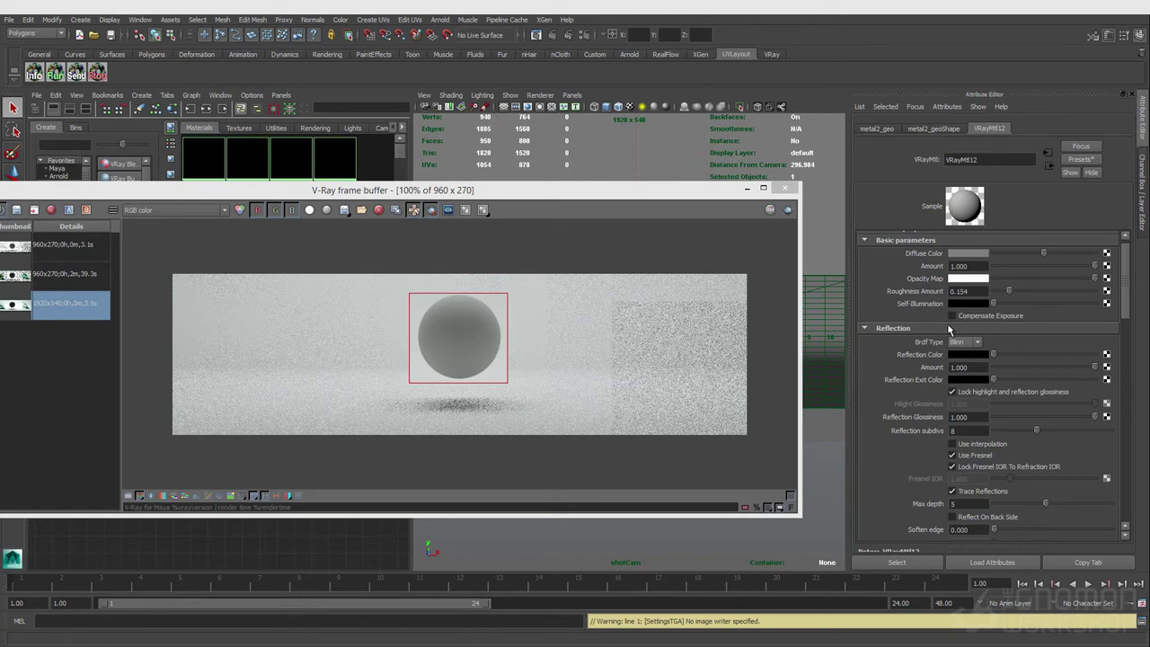
{"action": "left_click_drag", "start_coordinate": [1008, 291], "coordinate": [1096, 295]}
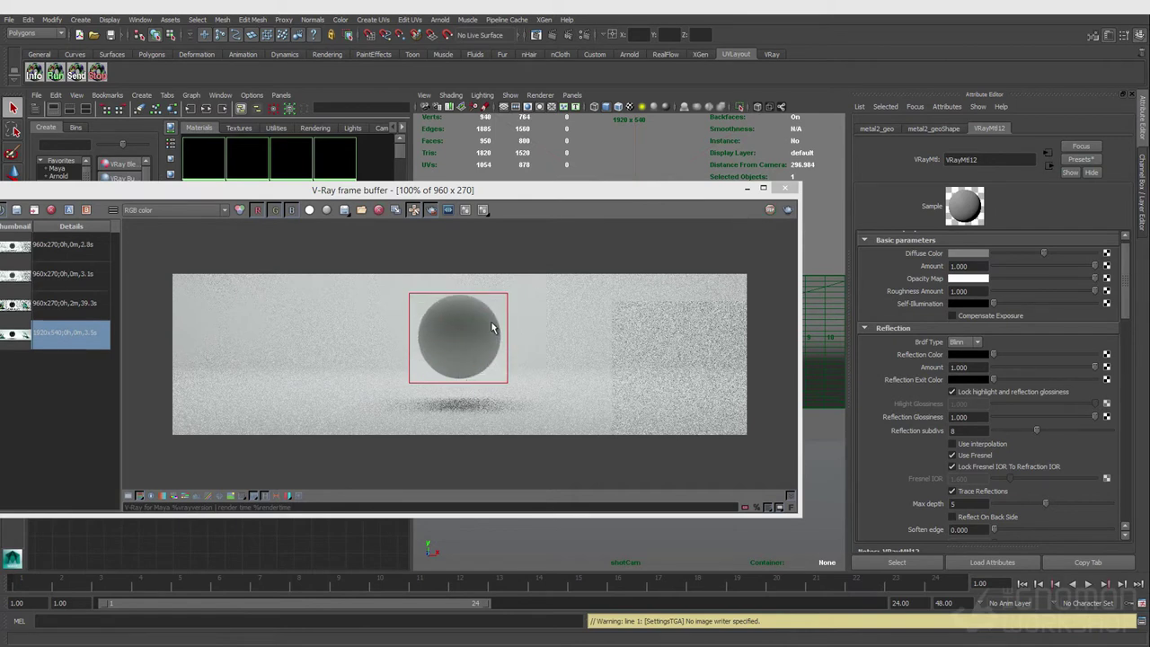
Compare the current render with the saved 3.1 s render using the A/B divider, toggle the display corrections, and end the comparison.
{"action": "left_click", "coordinate": [80, 264]}
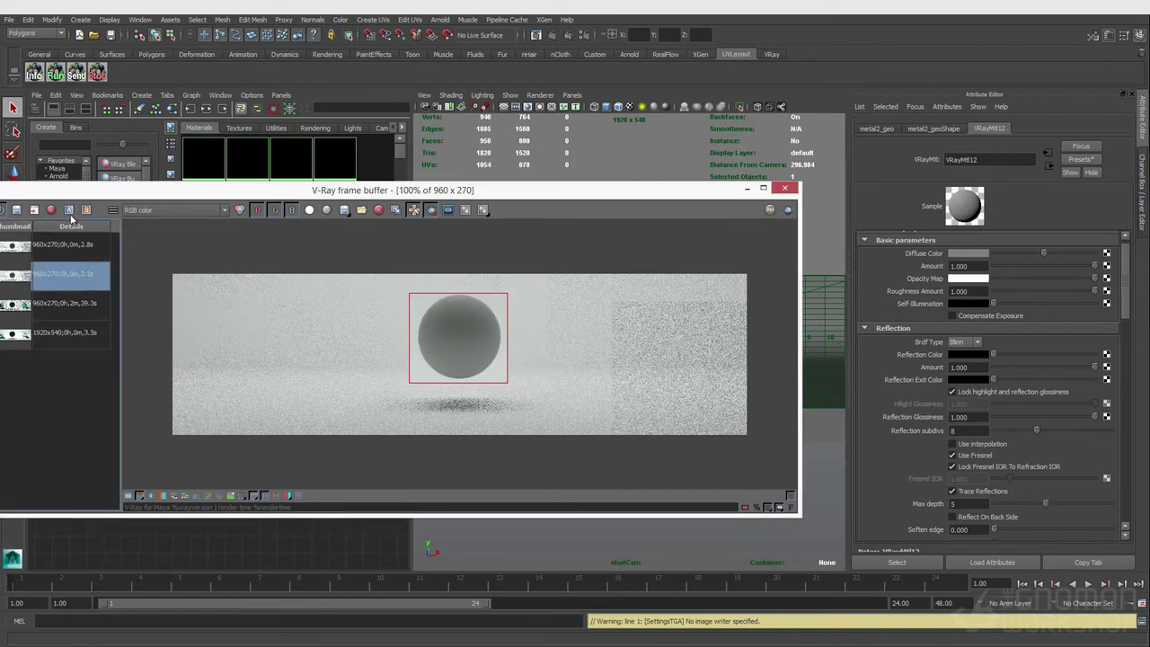
{"action": "left_click", "coordinate": [69, 210]}
{"action": "left_click_drag", "start_coordinate": [461, 232], "coordinate": [539, 270]}
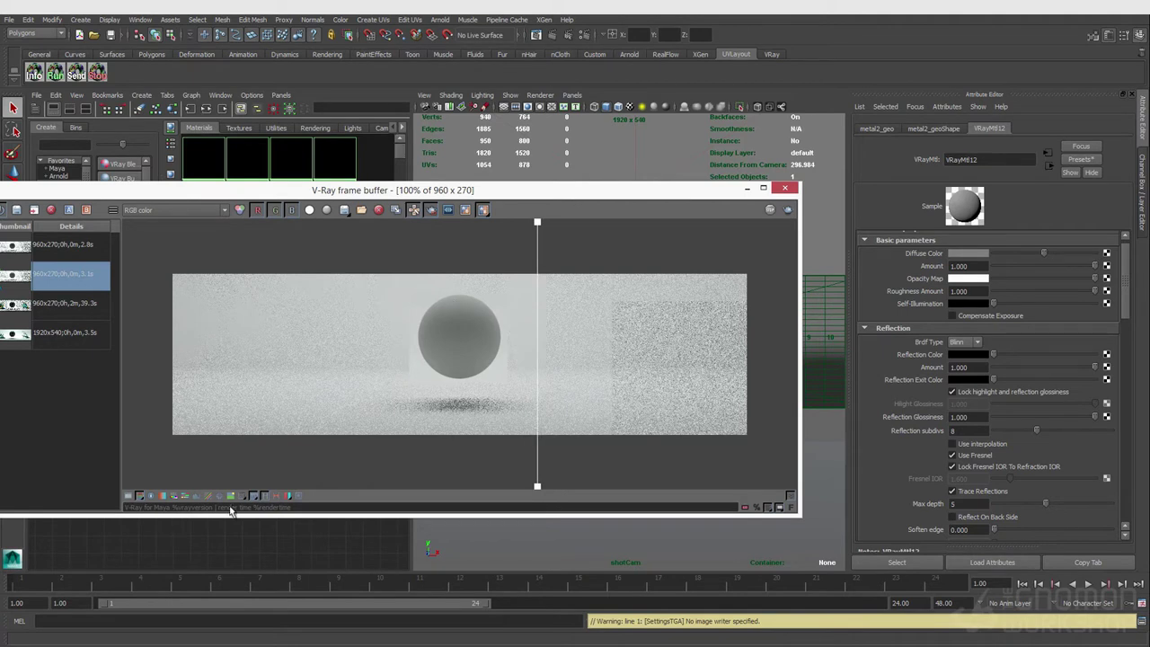
{"action": "left_click", "coordinate": [255, 496]}
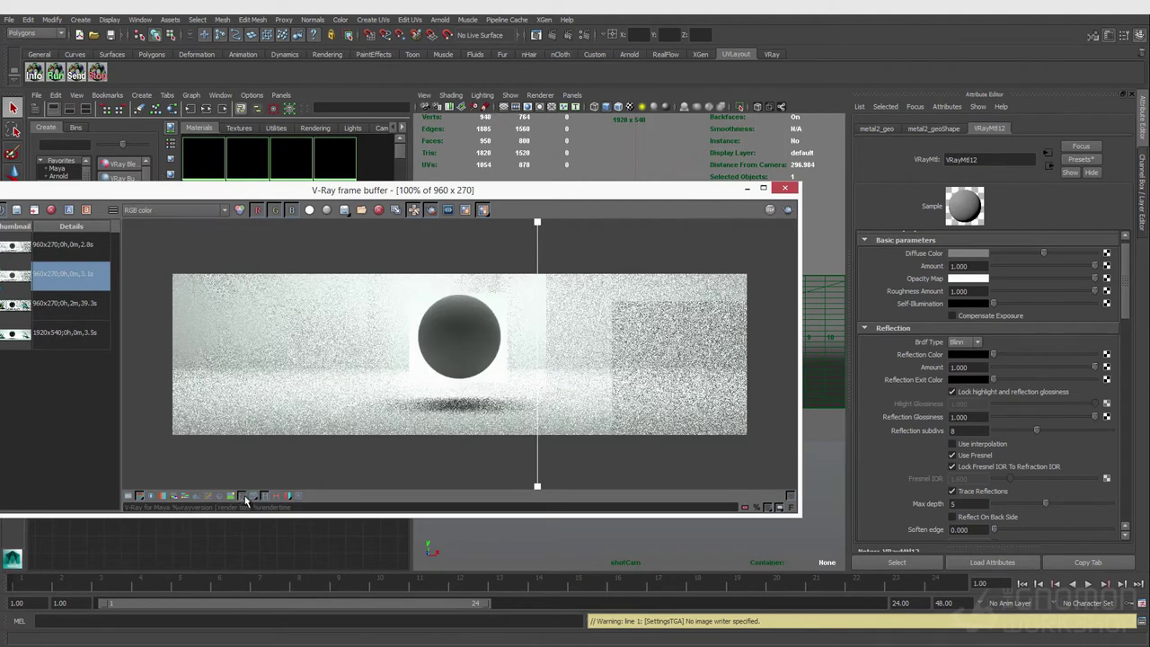
{"action": "left_click", "coordinate": [243, 496]}
{"action": "left_click_drag", "start_coordinate": [537, 225], "coordinate": [557, 247]}
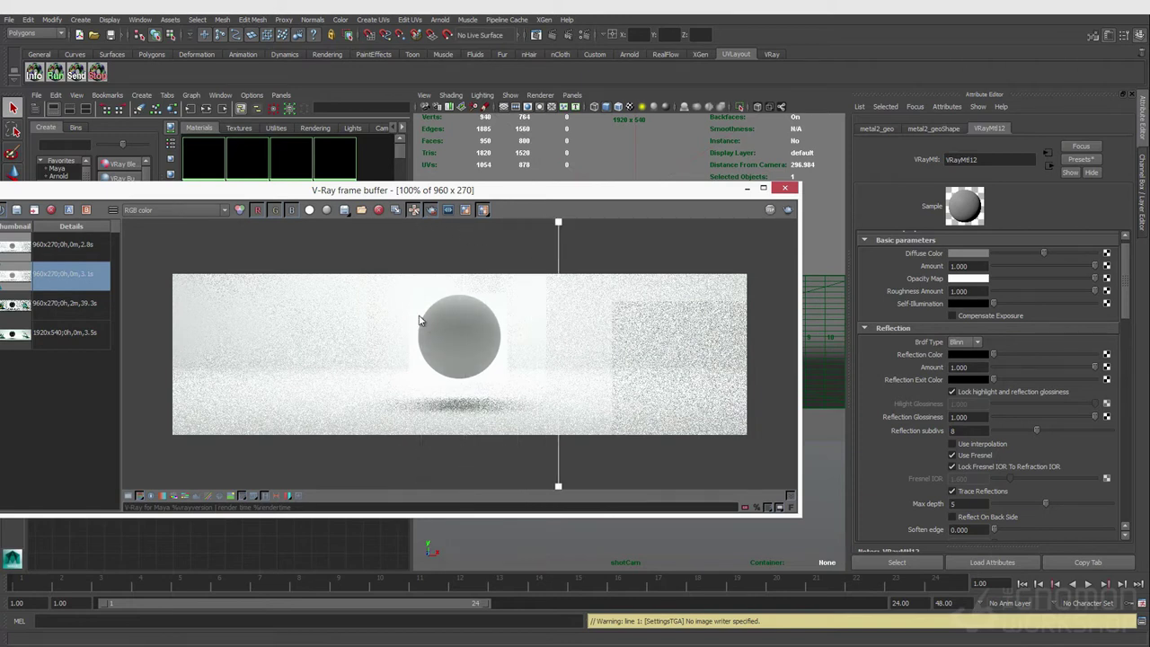
{"action": "left_click", "coordinate": [242, 496]}
{"action": "left_click_drag", "start_coordinate": [551, 228], "coordinate": [403, 225]}
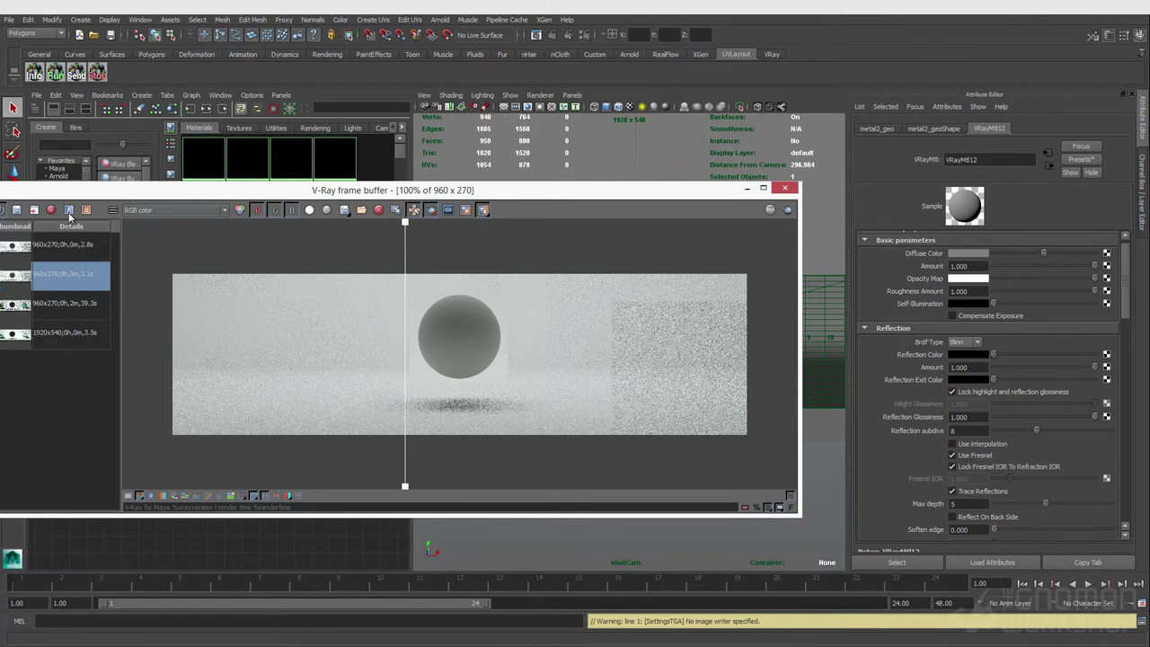
{"action": "left_click", "coordinate": [482, 209]}
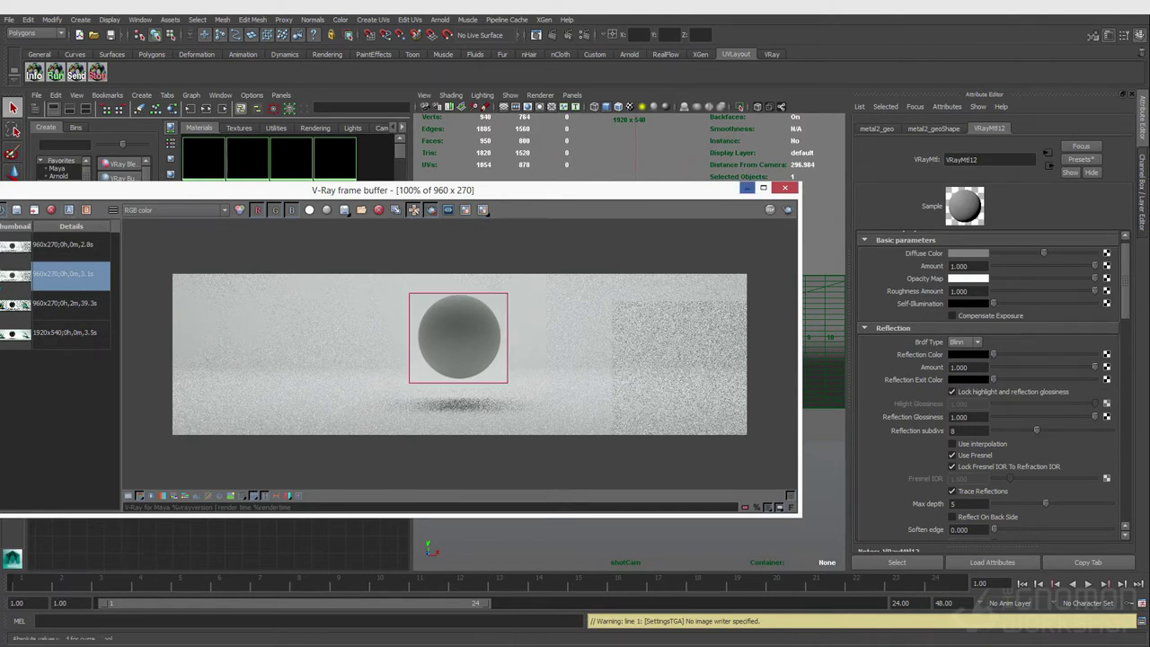
Restart the interactive region render, and set VRayMtl12's Diffuse Color to dark red and its Reflection Color to full white.
{"action": "left_click", "coordinate": [538, 38]}
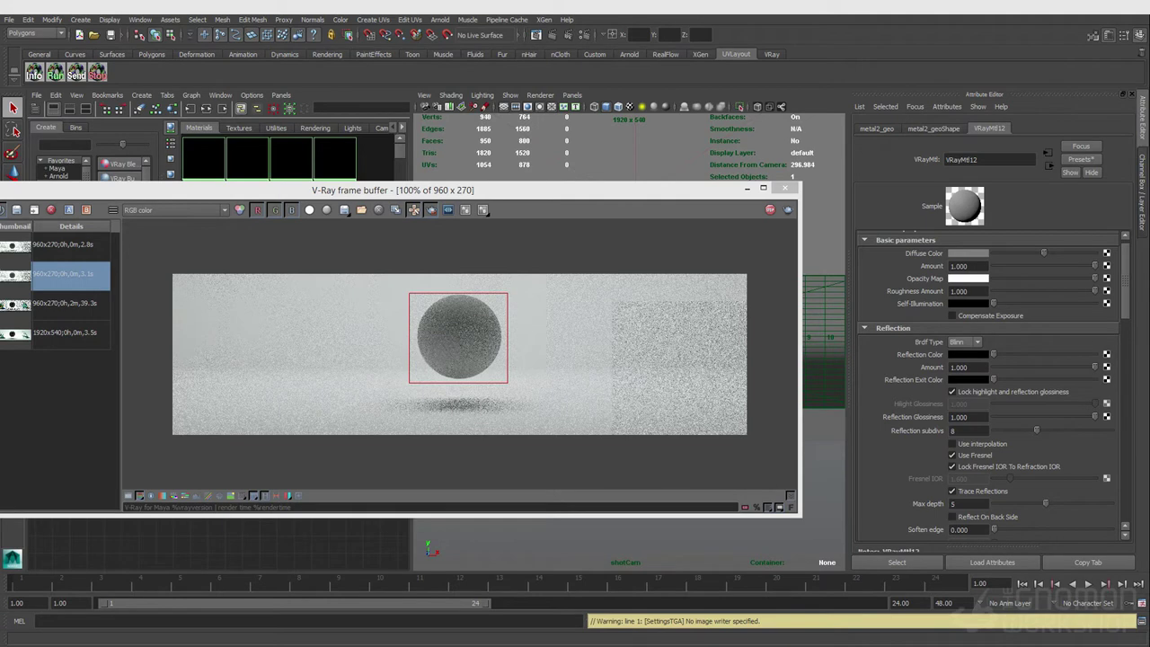
{"action": "left_click", "coordinate": [968, 252]}
{"action": "left_click_drag", "start_coordinate": [926, 281], "coordinate": [1009, 282]}
{"action": "left_click_drag", "start_coordinate": [940, 298], "coordinate": [922, 294]}
{"action": "left_click_drag", "start_coordinate": [993, 354], "coordinate": [1095, 354]}
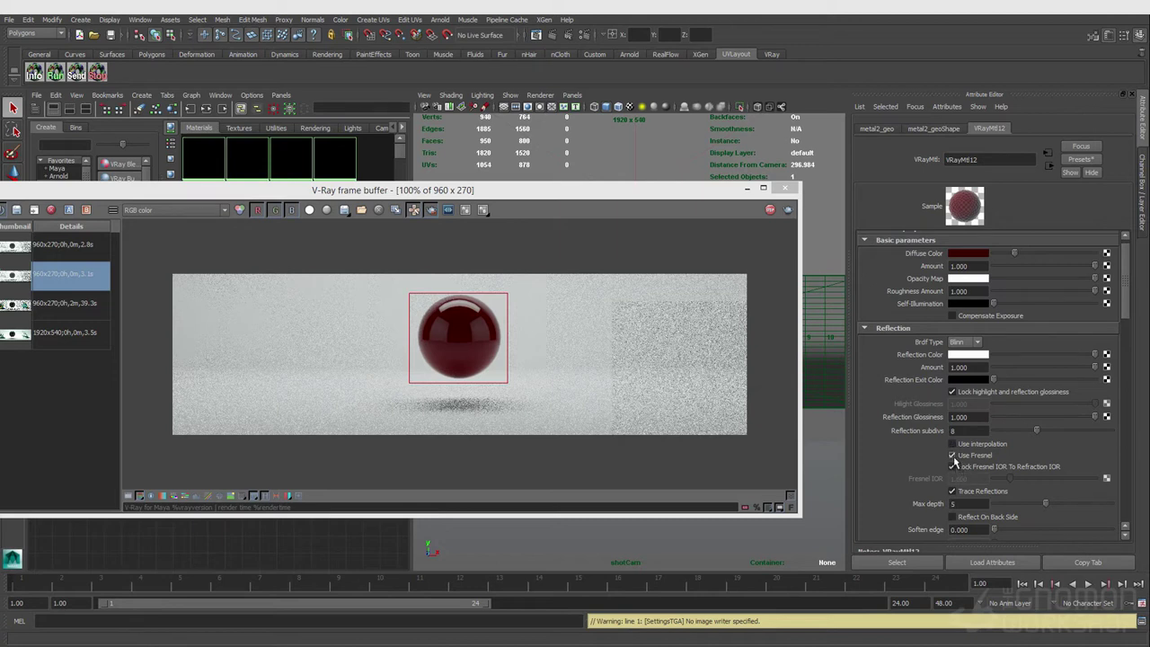
Unlock the Fresnel IOR from the Refraction IOR and set the Fresnel IOR to 10.
{"action": "scroll", "coordinate": [934, 463], "scroll_direction": "down", "scroll_amount": 10}
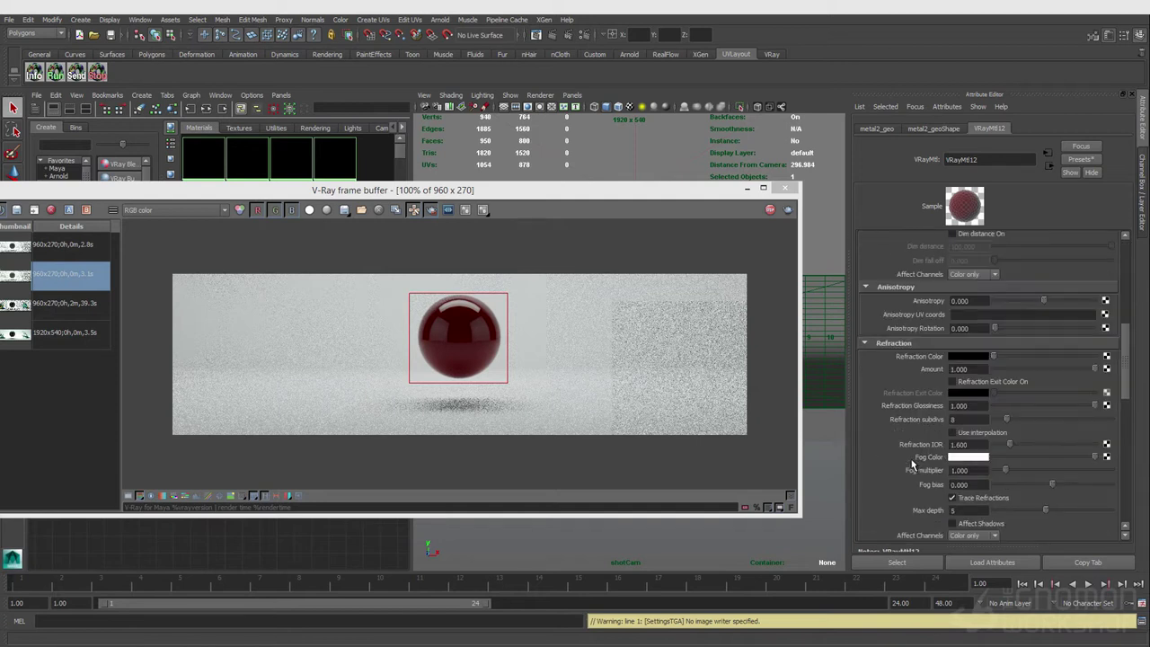
{"action": "scroll", "coordinate": [912, 463], "scroll_direction": "up", "scroll_amount": 10}
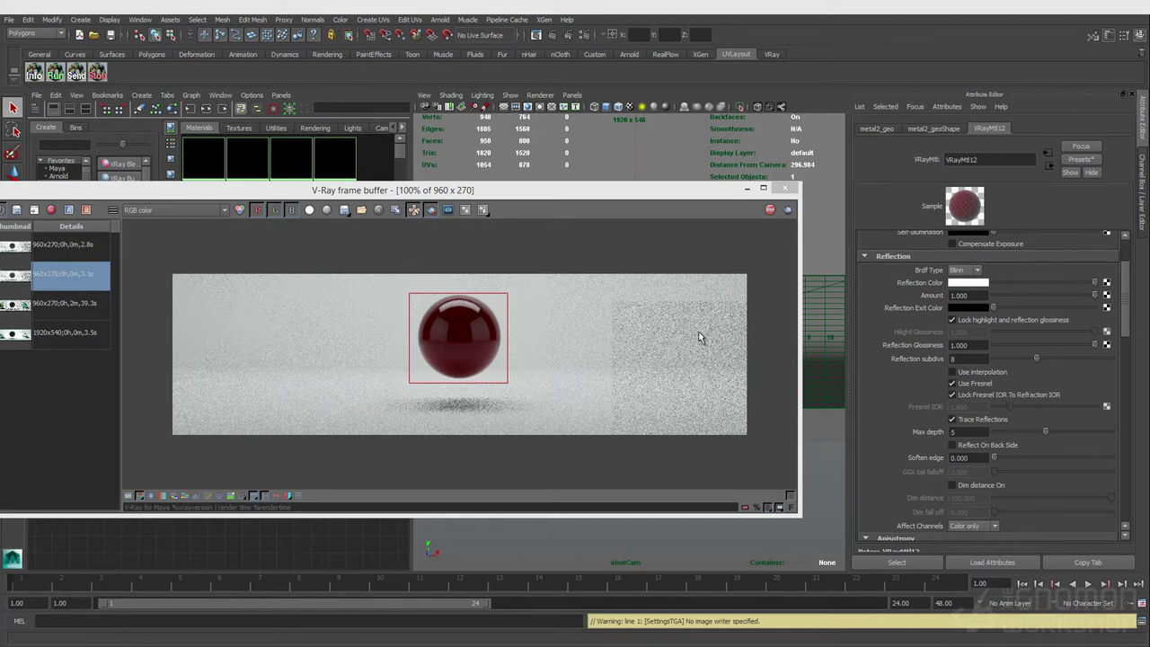
{"action": "left_click", "coordinate": [953, 394]}
{"action": "left_click", "coordinate": [970, 406]}
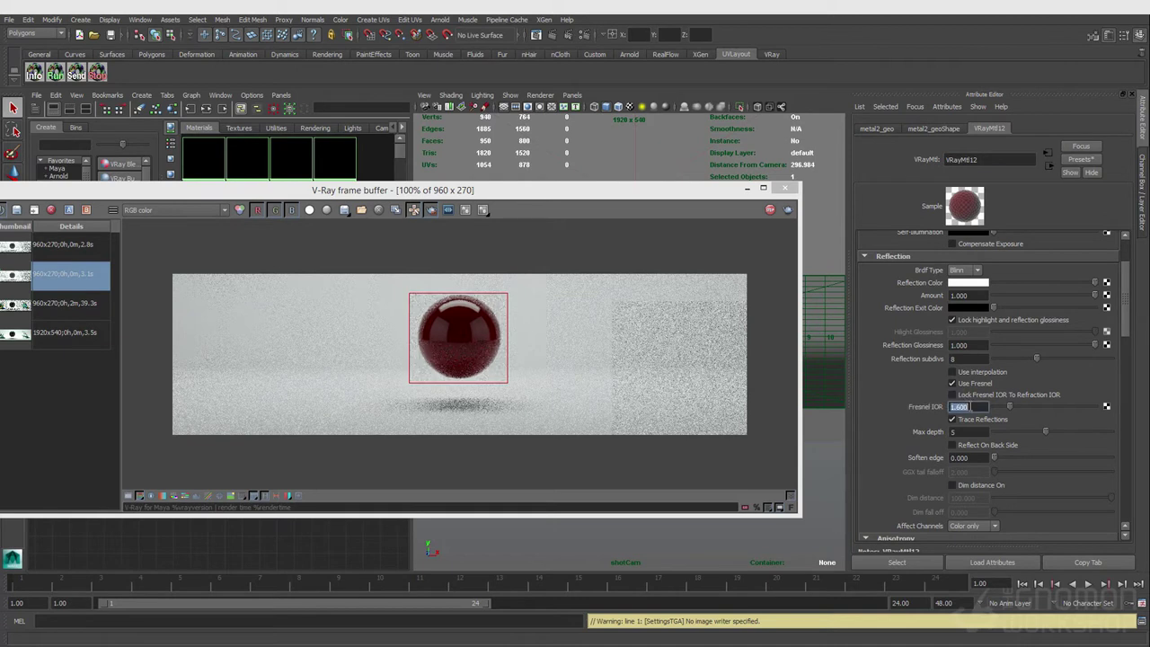
{"action": "type", "text": "10"}
{"action": "key", "text": "Return"}
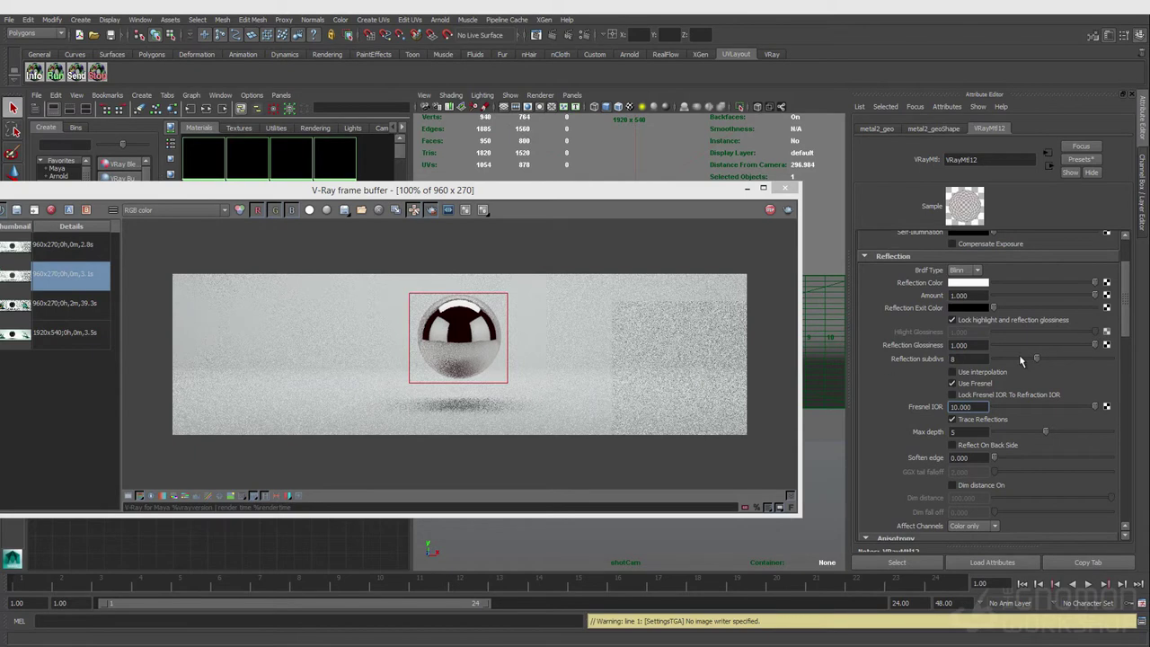
Try Fresnel IOR values of 100, 1.3 and about 6.5 on the sphere, and return the value to 1.6.
{"action": "double_click", "coordinate": [977, 406]}
{"action": "type", "text": "100"}
{"action": "key", "text": "Return"}
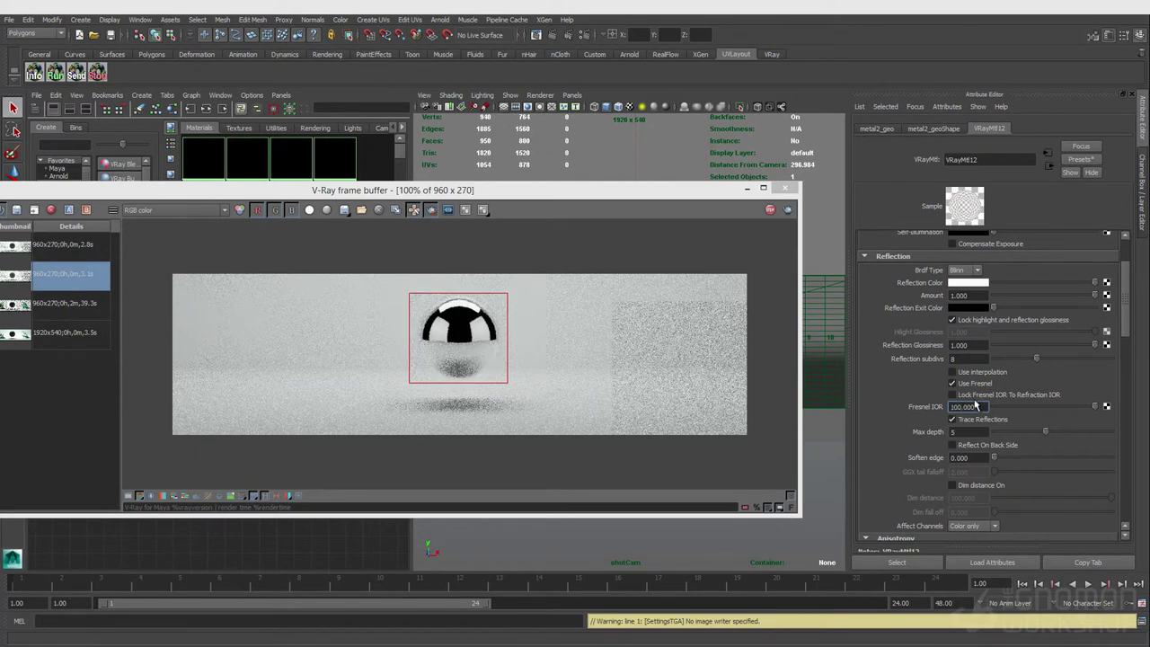
{"action": "double_click", "coordinate": [975, 406]}
{"action": "key", "text": "Return"}
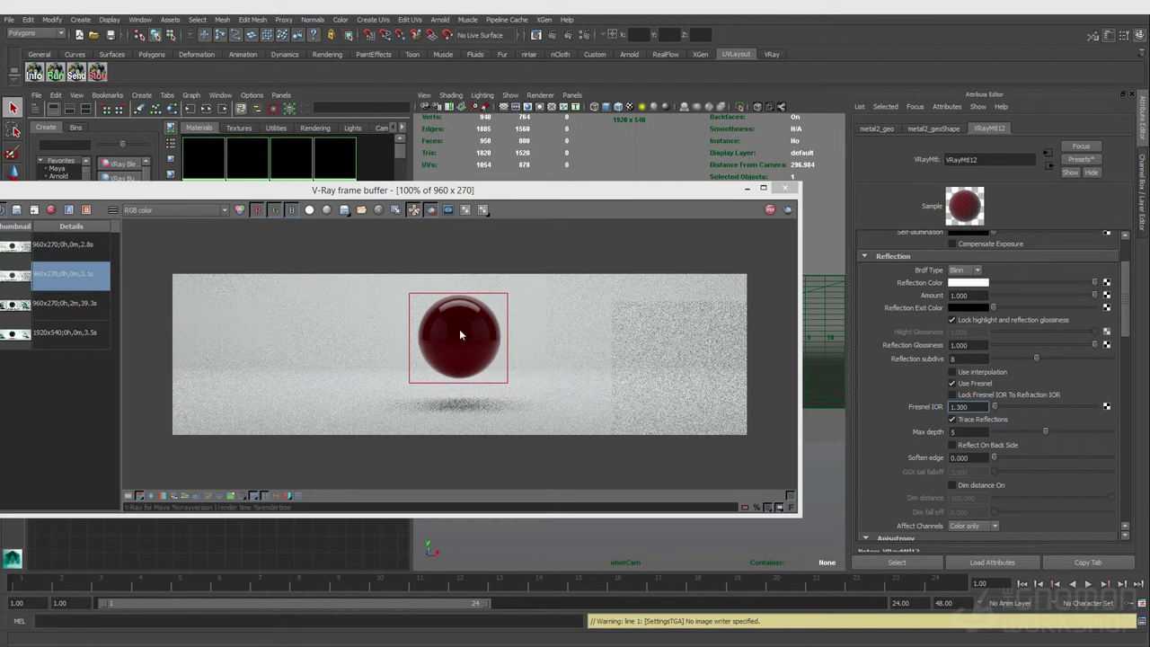
{"action": "left_click_drag", "start_coordinate": [1004, 412], "coordinate": [1001, 410]}
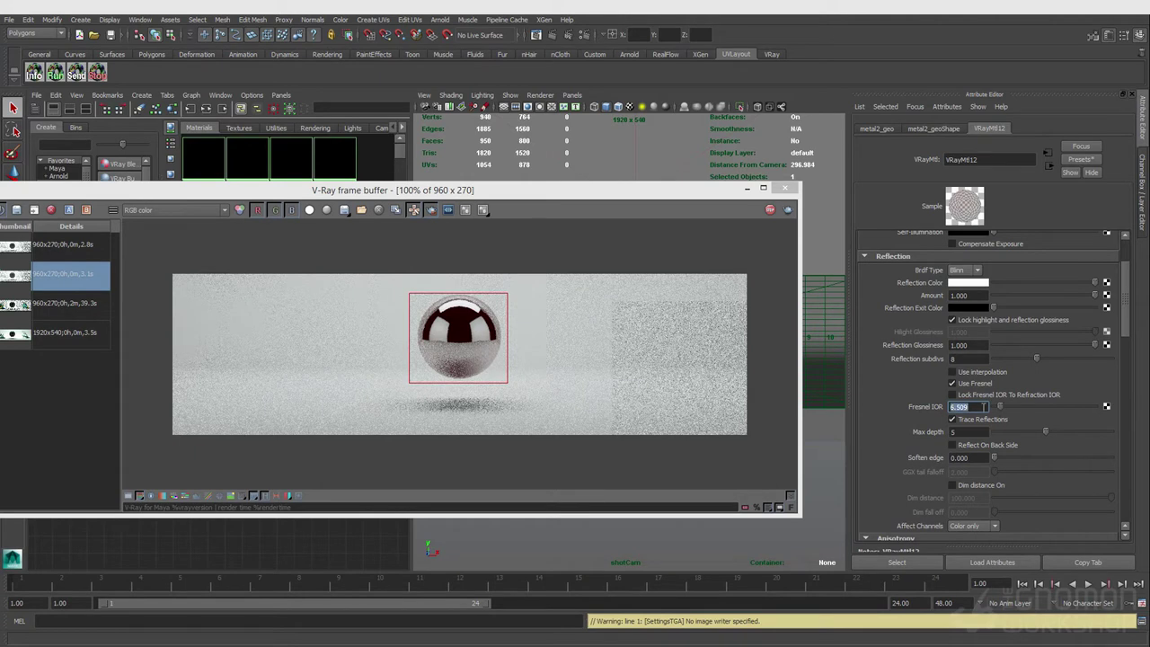
{"action": "key", "text": "Return"}
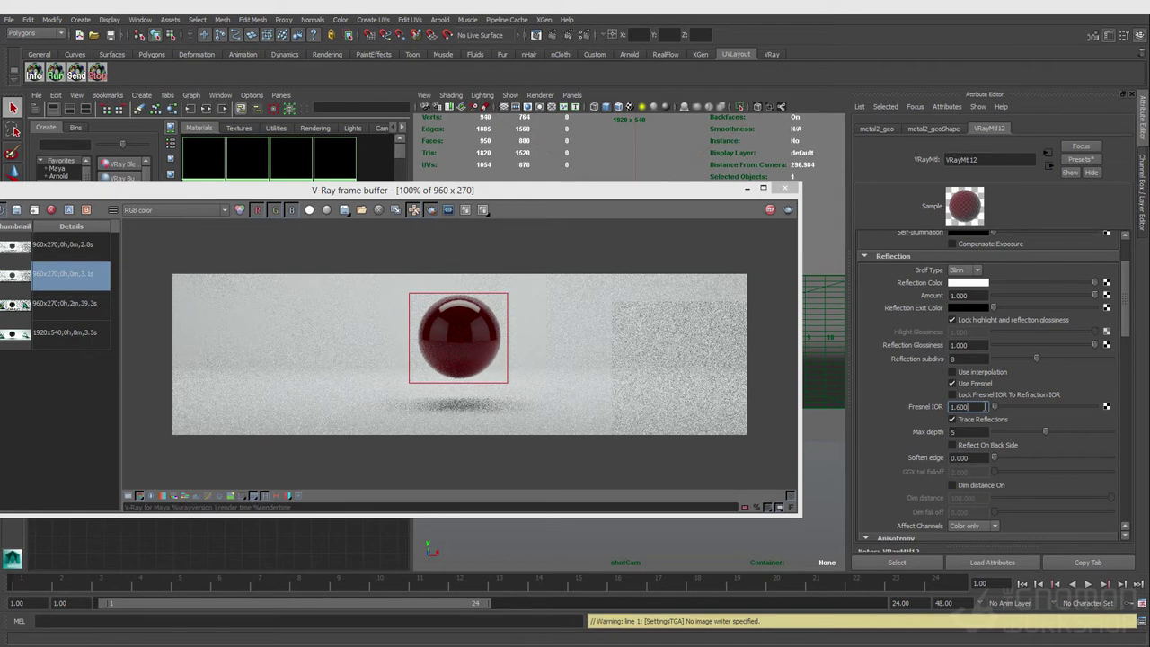
Lower the Reflection Glossiness to 0.420 and tint the Reflection Color red with saturation 0.736 and value 1.000.
{"action": "double_click", "coordinate": [961, 406]}
{"action": "left_click_drag", "start_coordinate": [1093, 348], "coordinate": [1037, 351]}
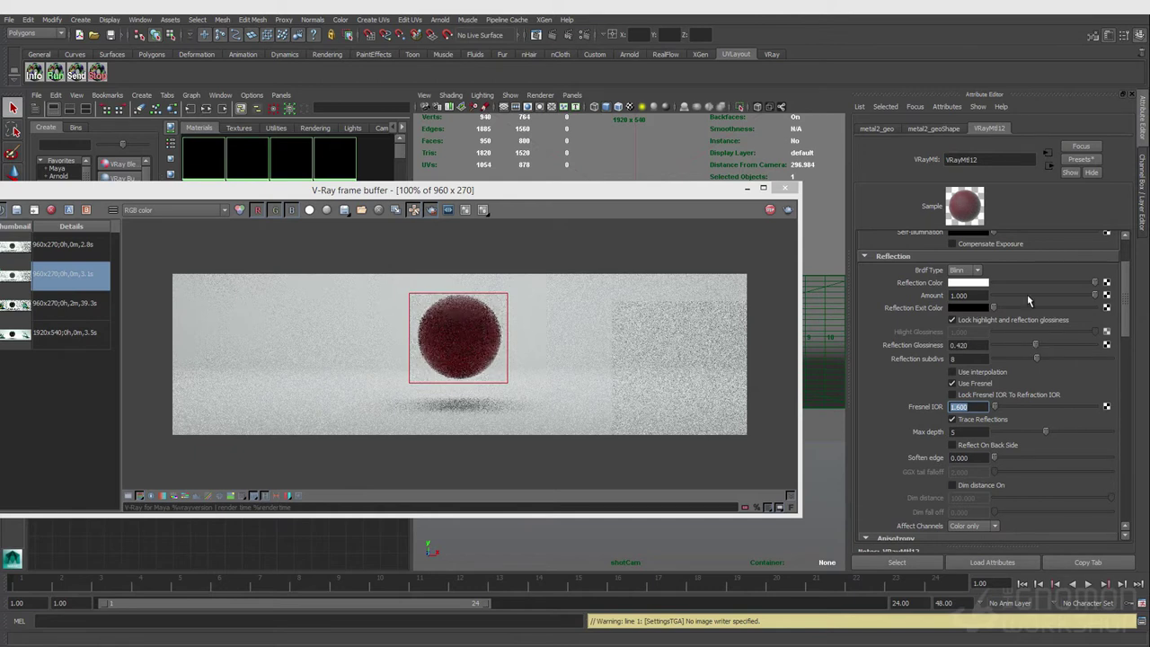
{"action": "left_click", "coordinate": [967, 282]}
{"action": "left_click_drag", "start_coordinate": [943, 310], "coordinate": [973, 311]}
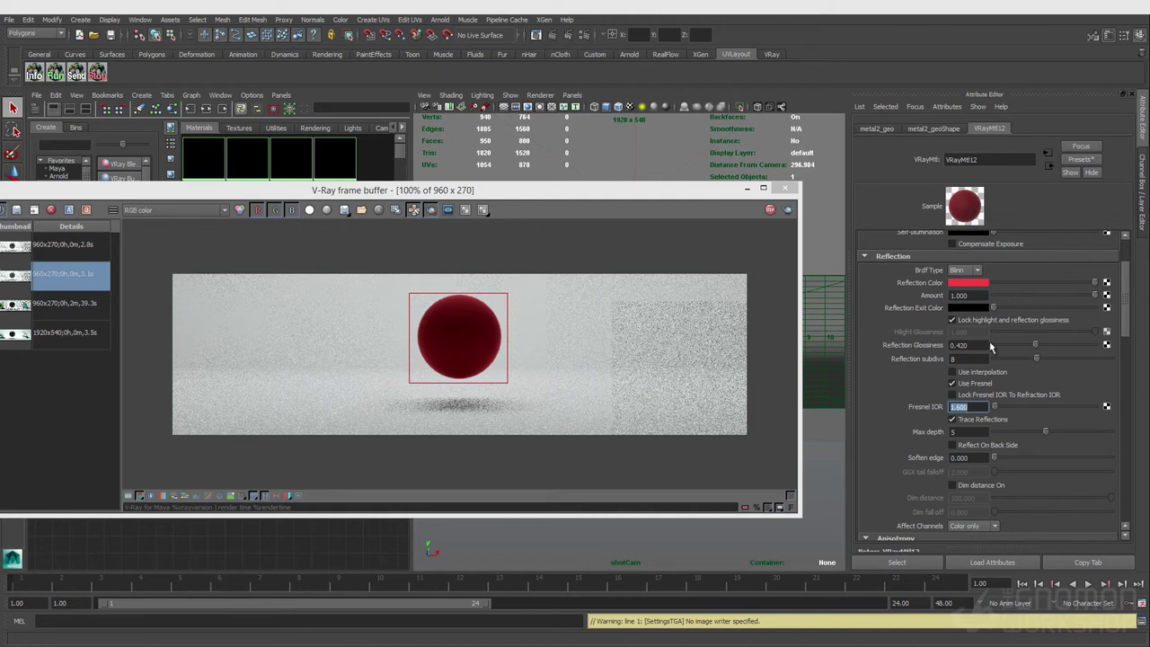
Desaturate the Reflection Color back to white and set the Diffuse Color to black.
{"action": "left_click", "coordinate": [981, 282]}
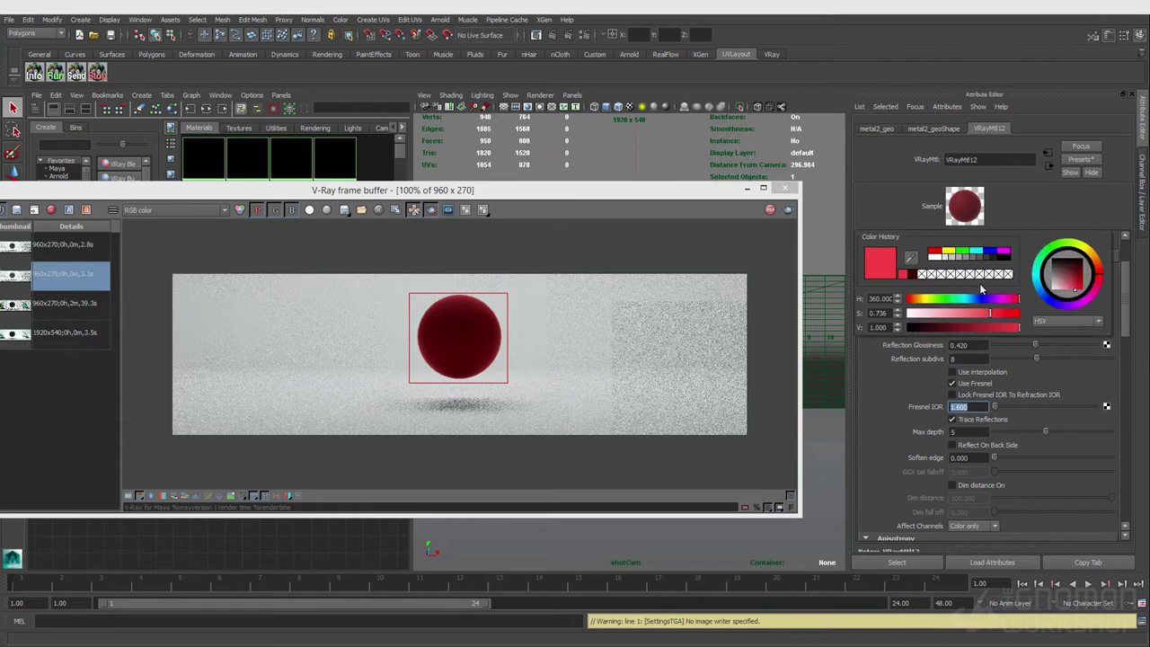
{"action": "left_click_drag", "start_coordinate": [992, 314], "coordinate": [910, 313]}
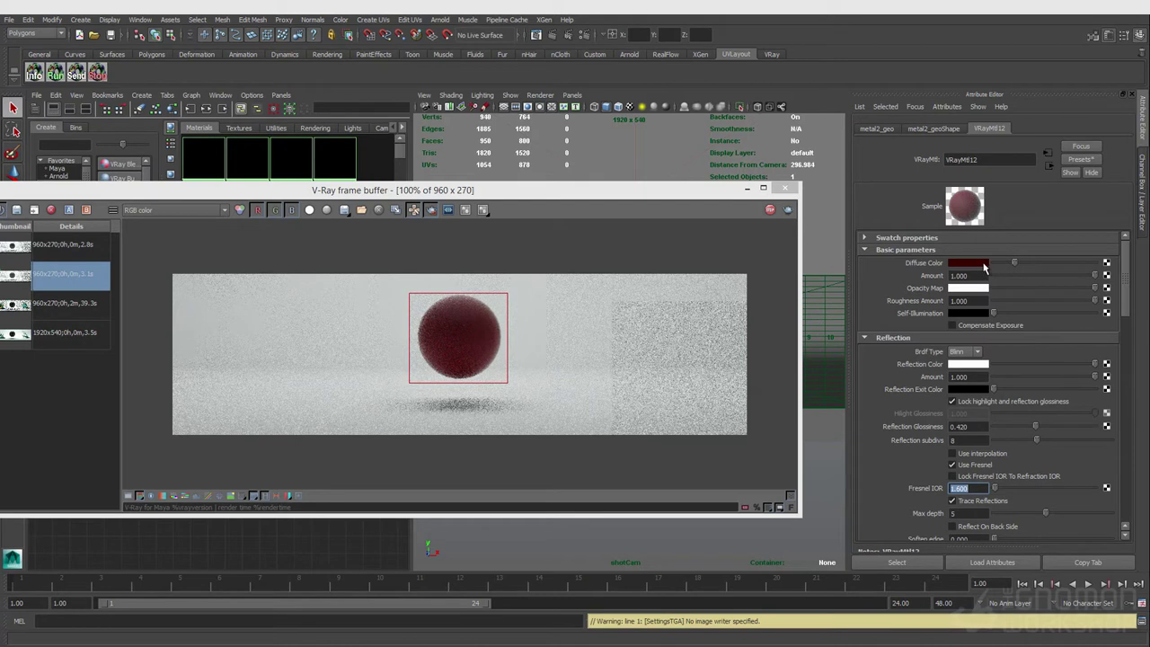
{"action": "left_click", "coordinate": [983, 262]}
{"action": "left_click_drag", "start_coordinate": [952, 308], "coordinate": [914, 308]}
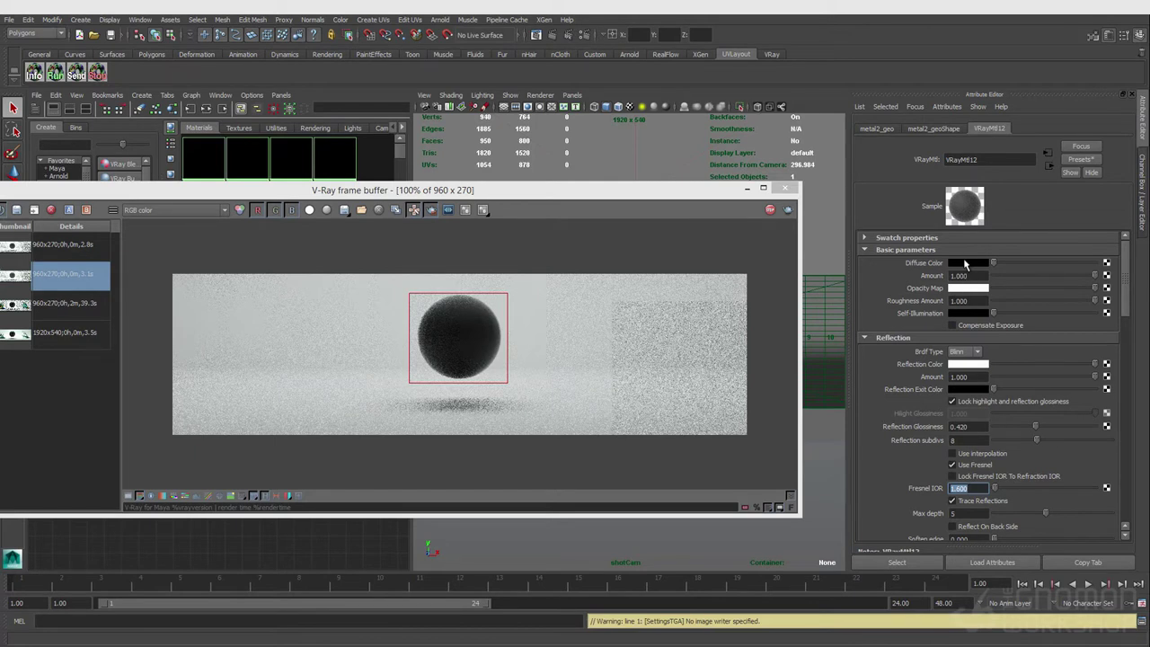
Set the Fresnel IOR to 5 and adjust the Reflection Glossiness to 0.675.
{"action": "left_click_drag", "start_coordinate": [1034, 426], "coordinate": [1065, 427]}
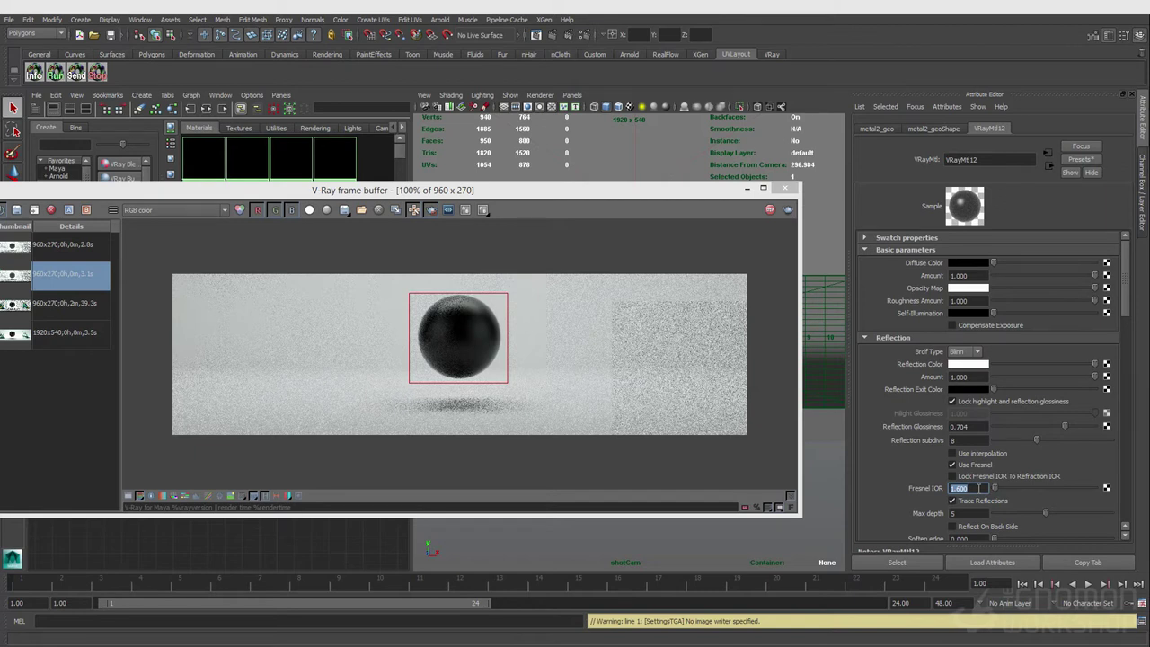
{"action": "type", "text": "5"}
{"action": "key", "text": "Return"}
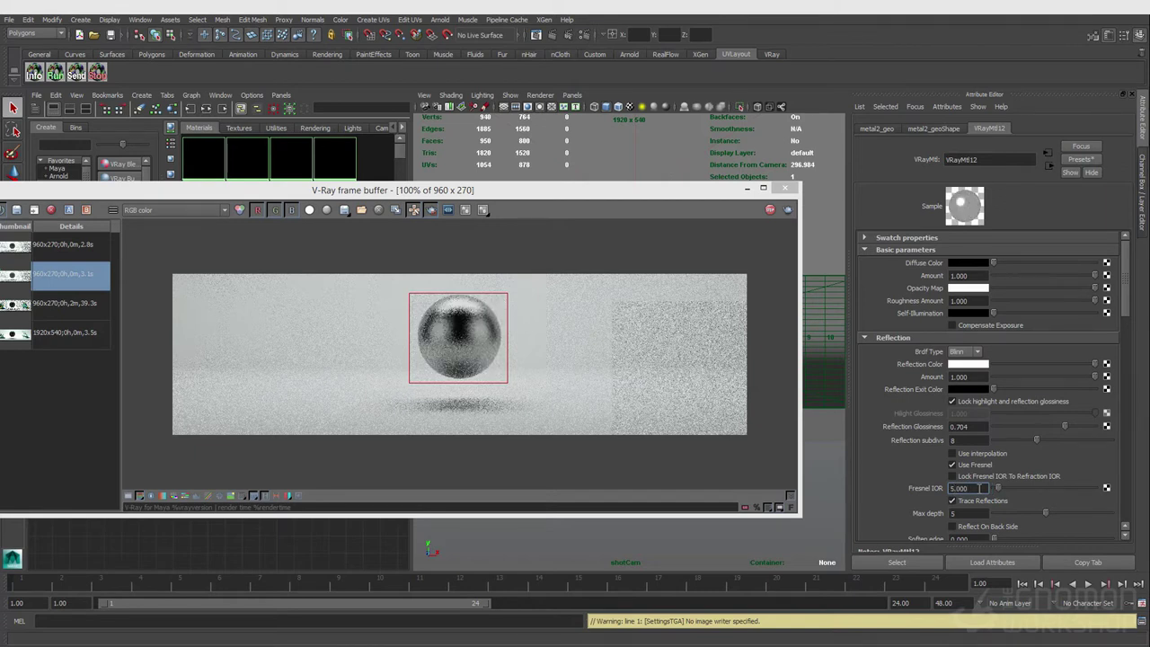
{"action": "mouse_move", "coordinate": [1065, 425]}
{"action": "left_mouse_down"}
{"action": "mouse_move", "coordinate": [1048, 428]}
{"action": "mouse_move", "coordinate": [1062, 428]}
{"action": "left_mouse_up"}
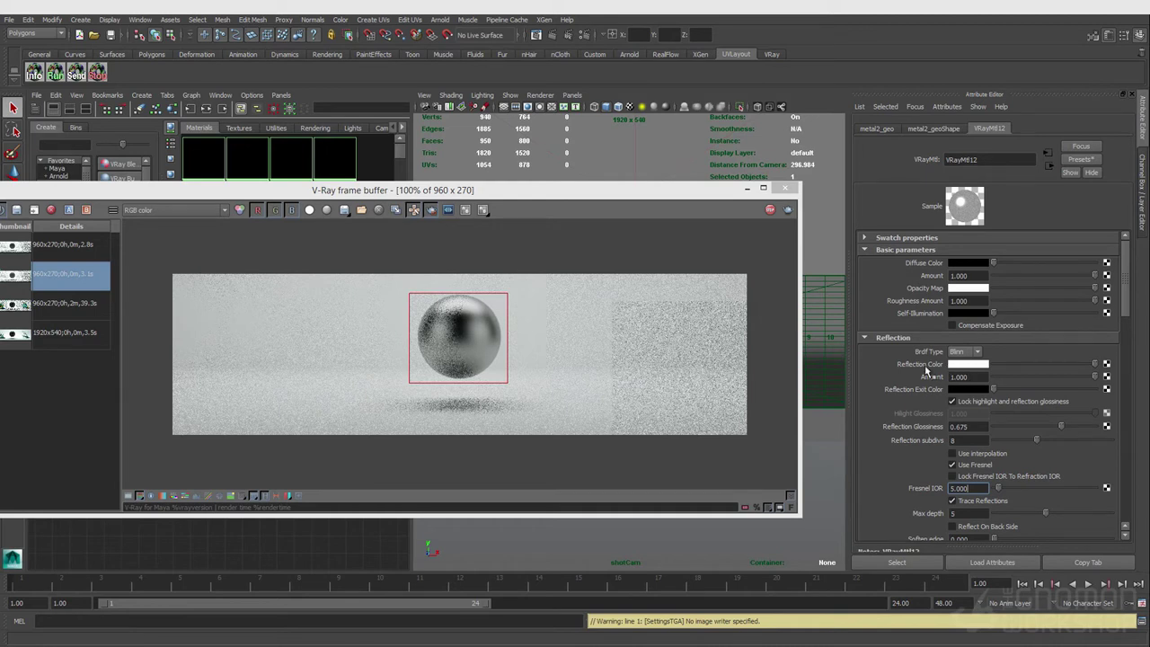
Try lowering the reflection Amount to about 0.497 and restore it to 1.000, keeping the Reflection Color white.
{"action": "mouse_move", "coordinate": [1092, 364]}
{"action": "left_mouse_down"}
{"action": "mouse_move", "coordinate": [1040, 363]}
{"action": "mouse_move", "coordinate": [1112, 365]}
{"action": "left_mouse_up"}
{"action": "left_click_drag", "start_coordinate": [947, 376], "coordinate": [994, 375]}
{"action": "left_click_drag", "start_coordinate": [1062, 377], "coordinate": [1098, 381]}
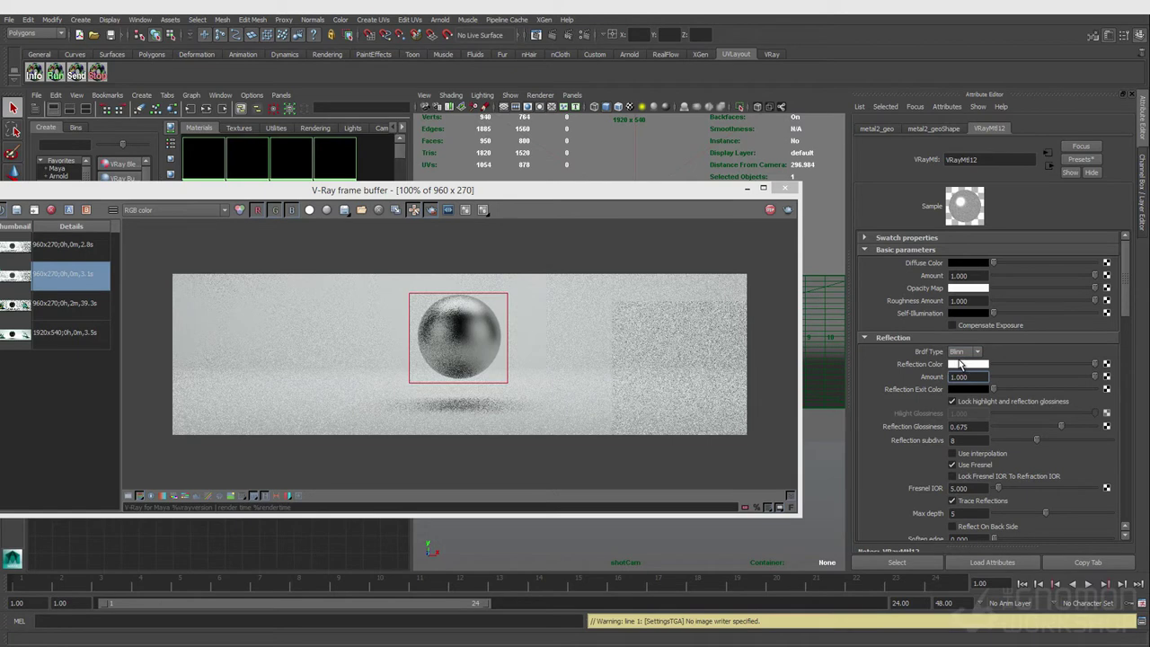
{"action": "left_click_drag", "start_coordinate": [1088, 377], "coordinate": [1045, 378]}
{"action": "key", "text": "ctrl+z"}
{"action": "left_click_drag", "start_coordinate": [1077, 378], "coordinate": [1043, 377]}
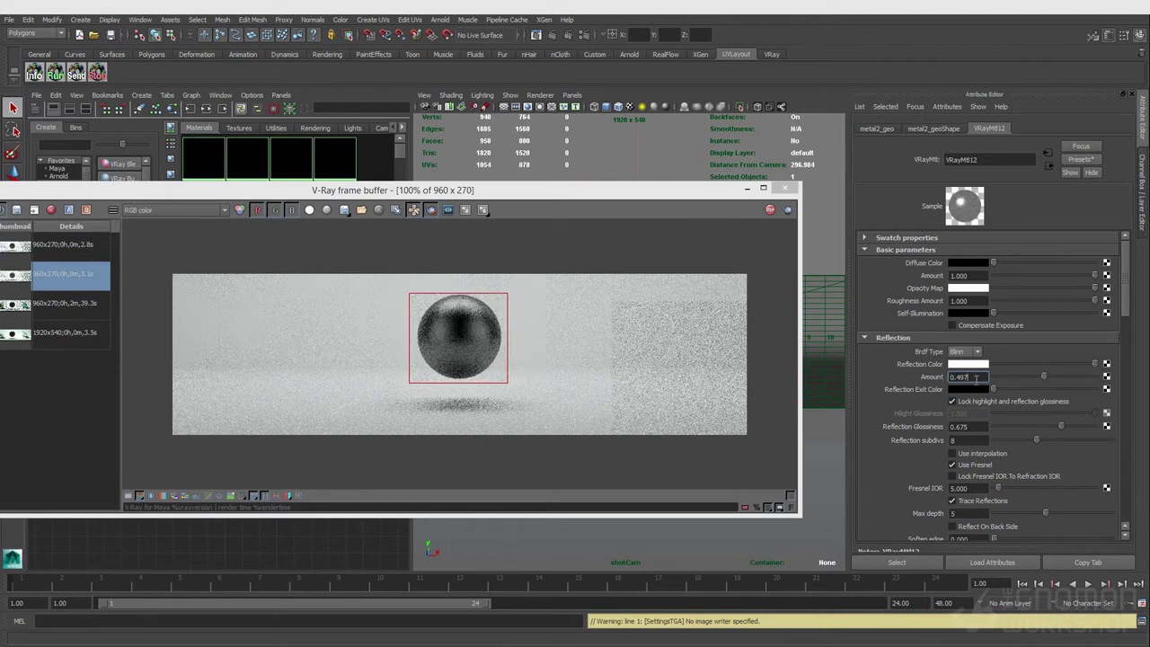
{"action": "left_click_drag", "start_coordinate": [1047, 380], "coordinate": [1127, 383]}
{"action": "double_click", "coordinate": [960, 377]}
{"action": "left_click", "coordinate": [958, 377]}
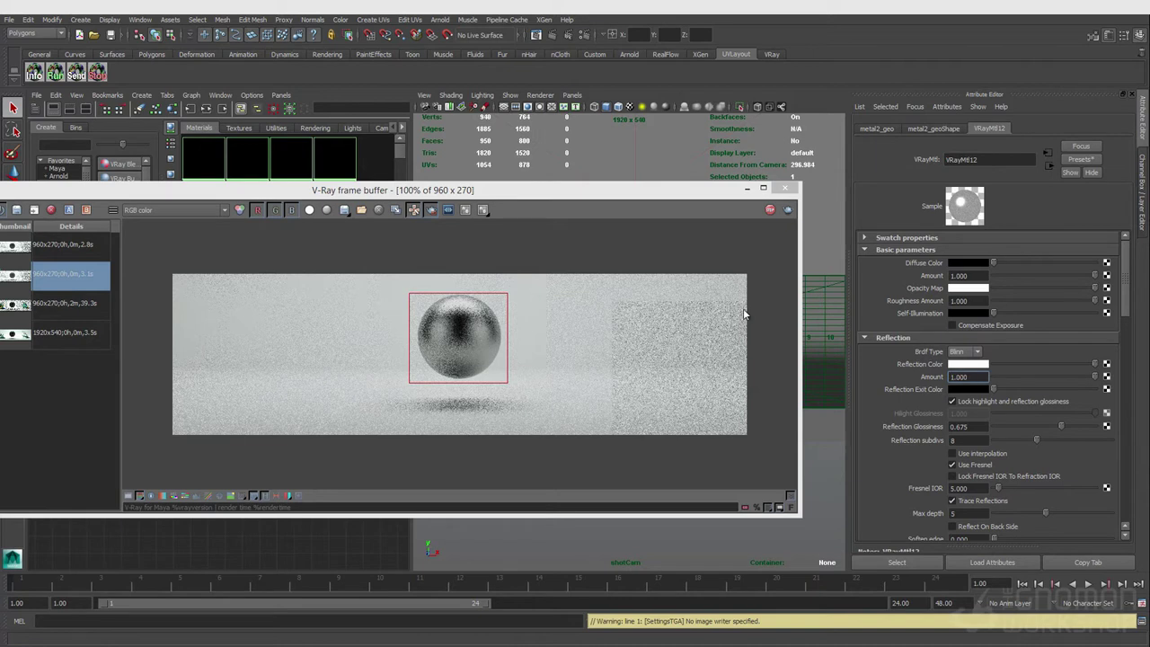
Select the file2 texture among the scene textures and view its source image reflect_v001.tif.
{"action": "left_click", "coordinate": [239, 127]}
{"action": "left_click", "coordinate": [308, 212]}
{"action": "left_click_drag", "start_coordinate": [300, 190], "coordinate": [365, 240]}
{"action": "left_click", "coordinate": [337, 160]}
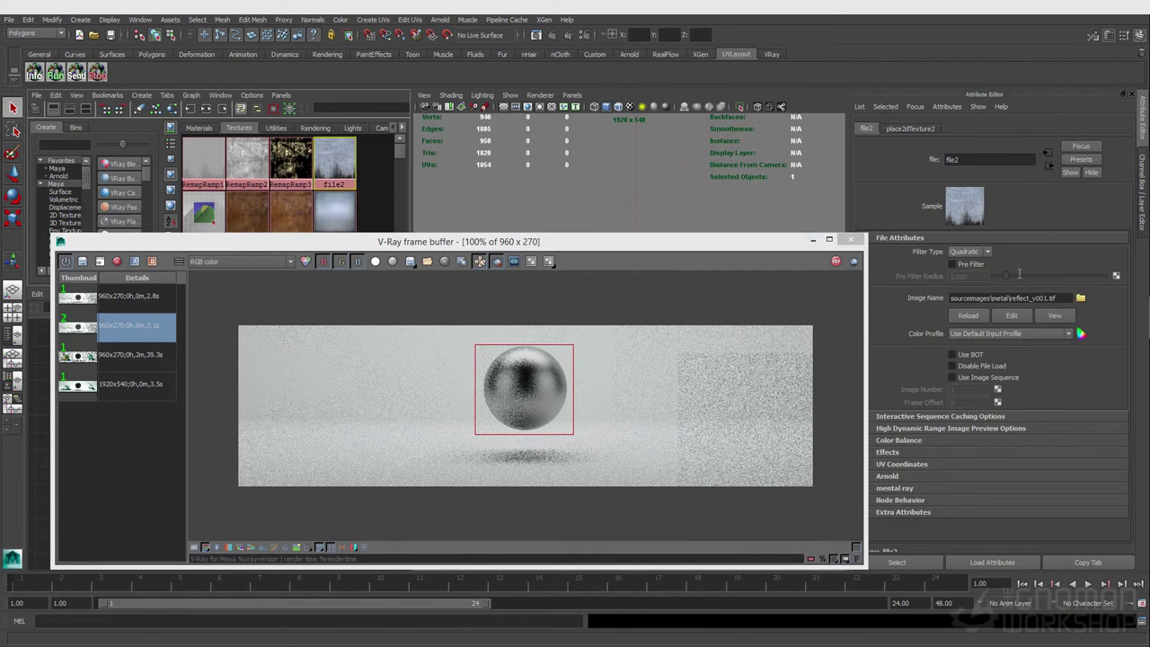
{"action": "left_click", "coordinate": [1055, 319]}
{"action": "double_click", "coordinate": [549, 297]}
Select the sphere, hide the viewport grid, and move the frame buffer below the material's main reflection attributes.
{"action": "left_click_drag", "start_coordinate": [682, 247], "coordinate": [721, 317]}
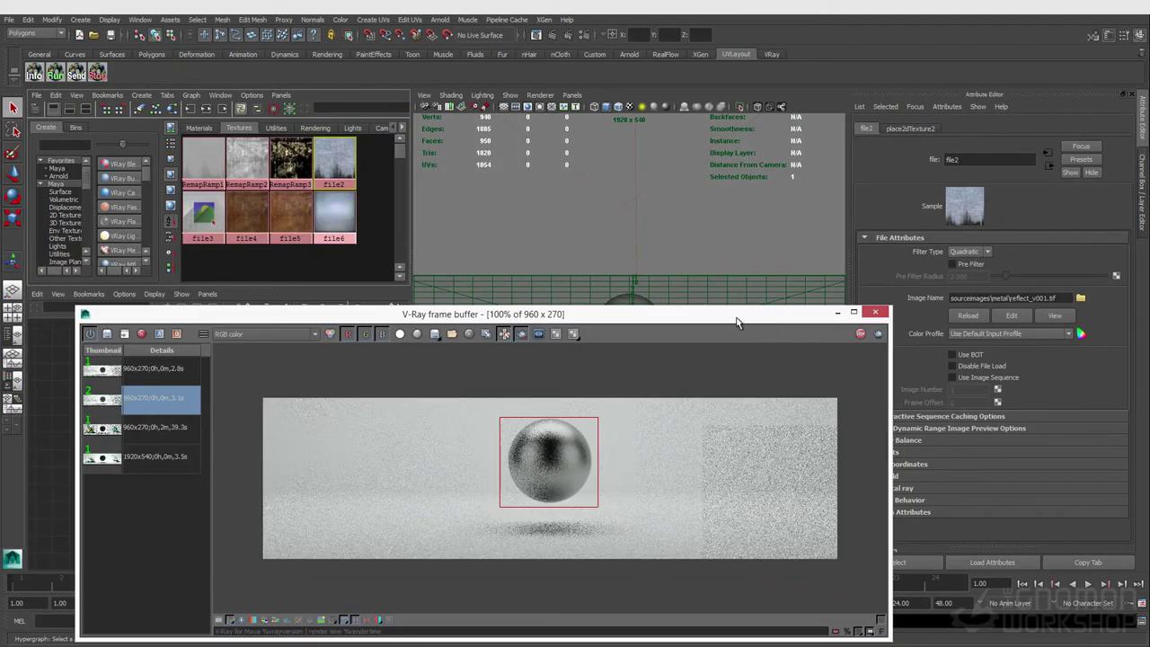
{"action": "left_click_drag", "start_coordinate": [647, 314], "coordinate": [943, 373]}
{"action": "left_click", "coordinate": [622, 329]}
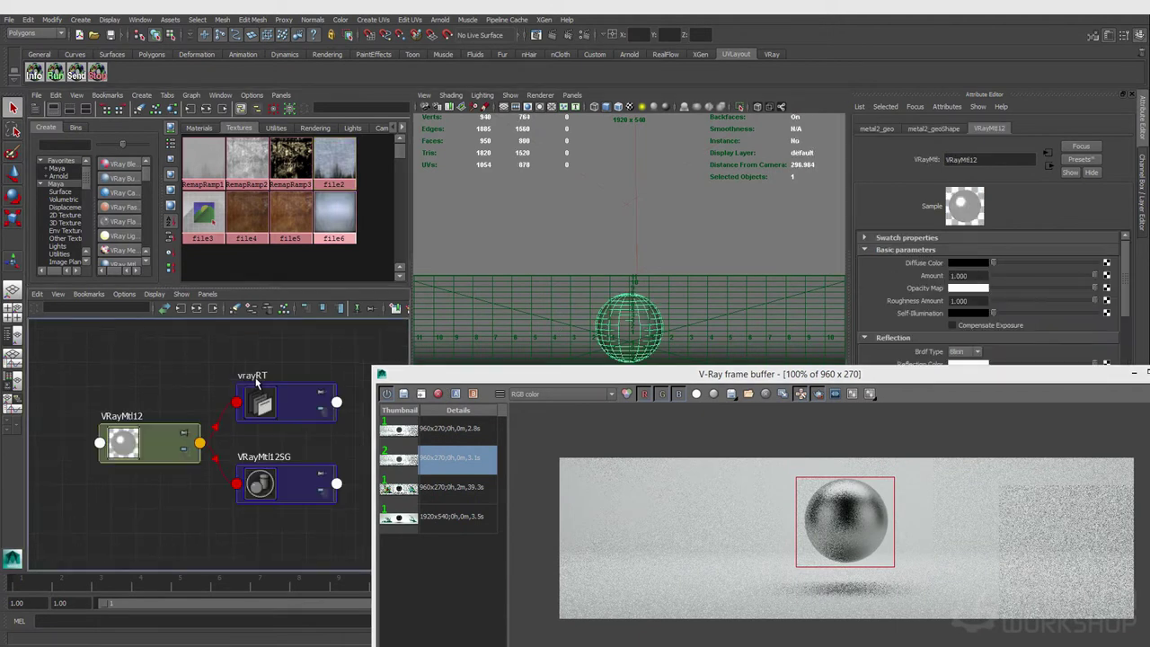
{"action": "left_click", "coordinate": [541, 108]}
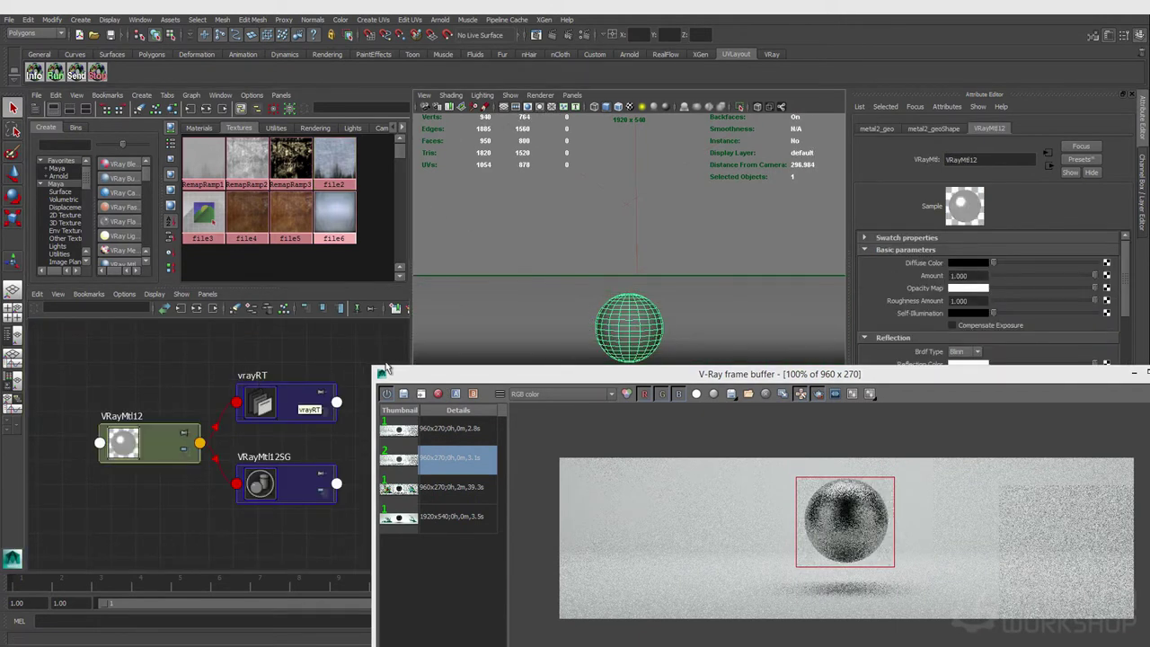
{"action": "left_click_drag", "start_coordinate": [1003, 376], "coordinate": [958, 463]}
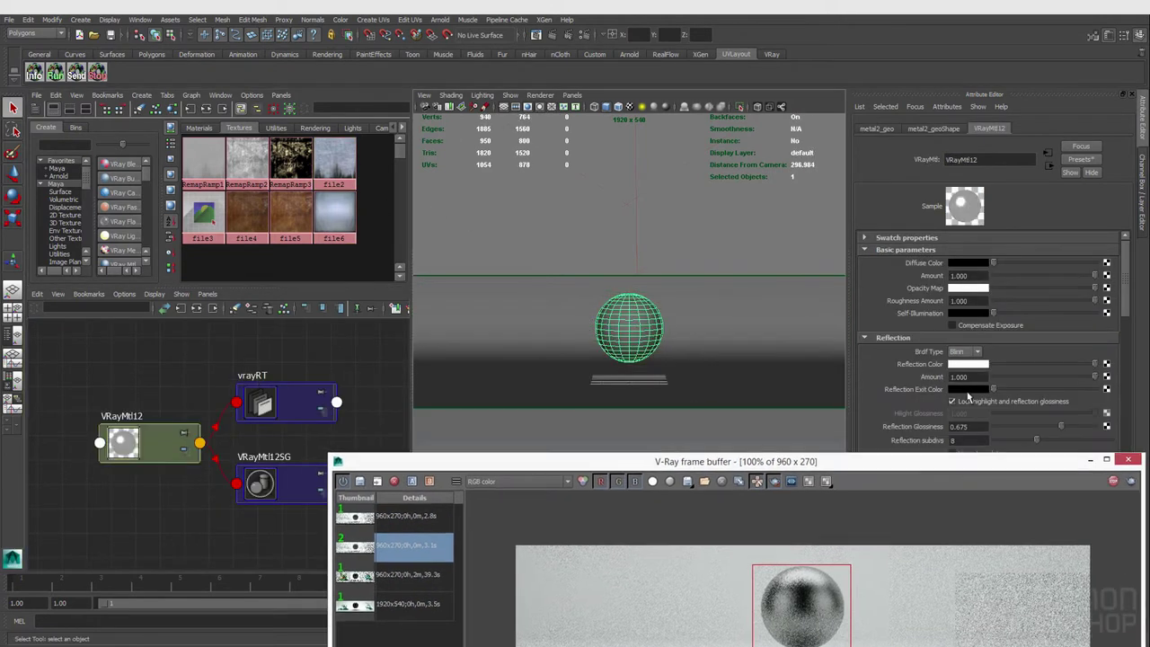
Connect the file2 texture to VRayMtl12's Reflection Color and reposition the frame buffer to show the sphere's render.
{"action": "middle_click_drag", "start_coordinate": [334, 151], "coordinate": [930, 368]}
{"action": "left_click_drag", "start_coordinate": [815, 463], "coordinate": [692, 254]}
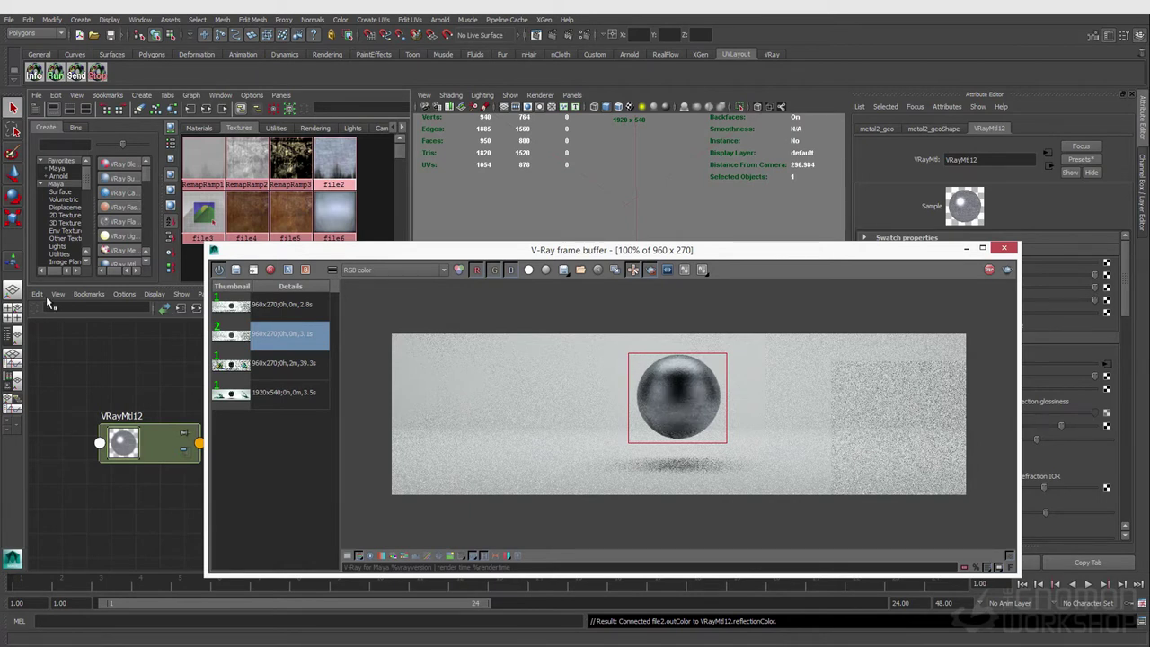
{"action": "left_click_drag", "start_coordinate": [835, 251], "coordinate": [737, 264]}
View the source image reflect_v001.tif of the connected file2 texture, and return to VRayMtl12's attributes.
{"action": "left_click", "coordinate": [1105, 364]}
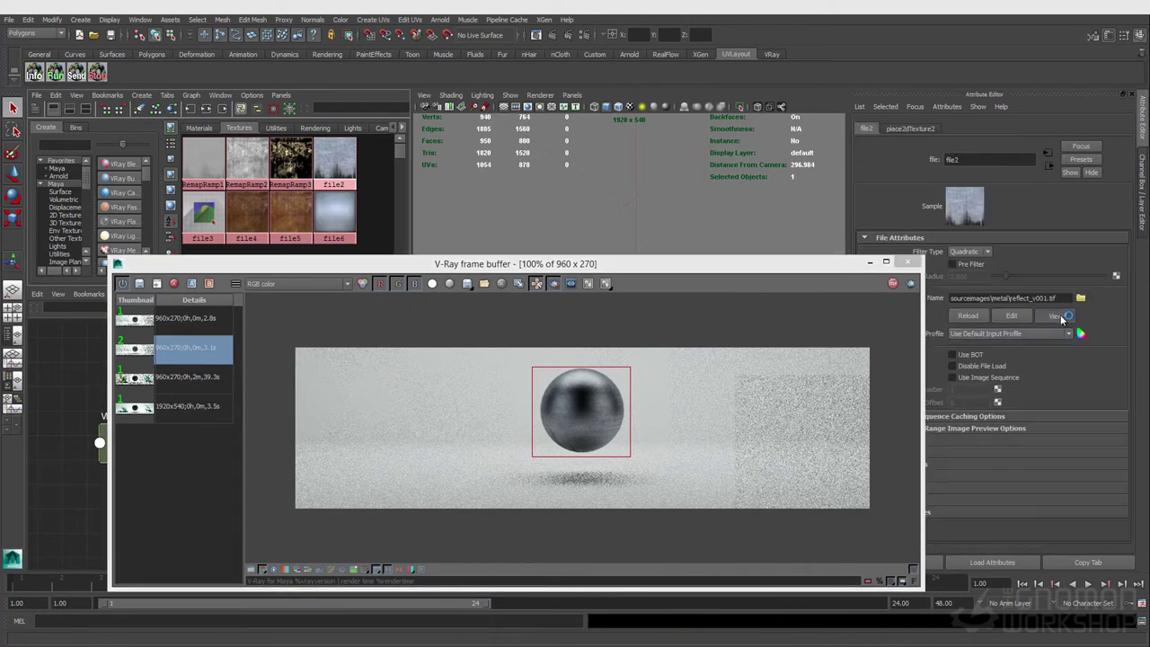
{"action": "left_click", "coordinate": [1061, 319]}
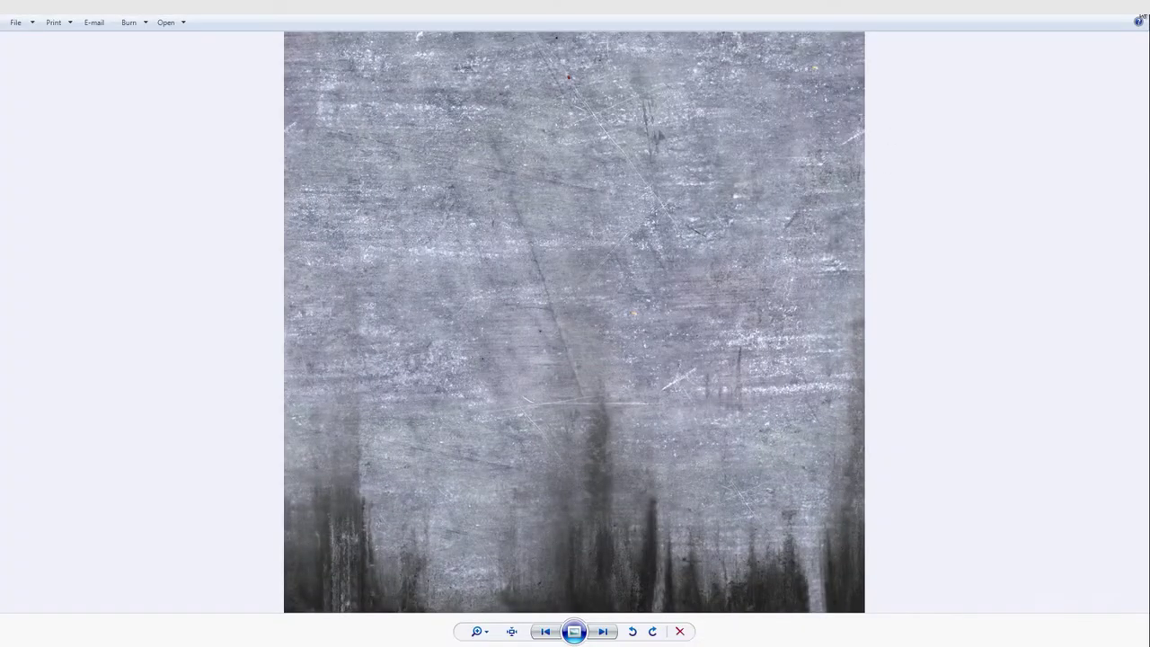
{"action": "left_click", "coordinate": [1141, 17]}
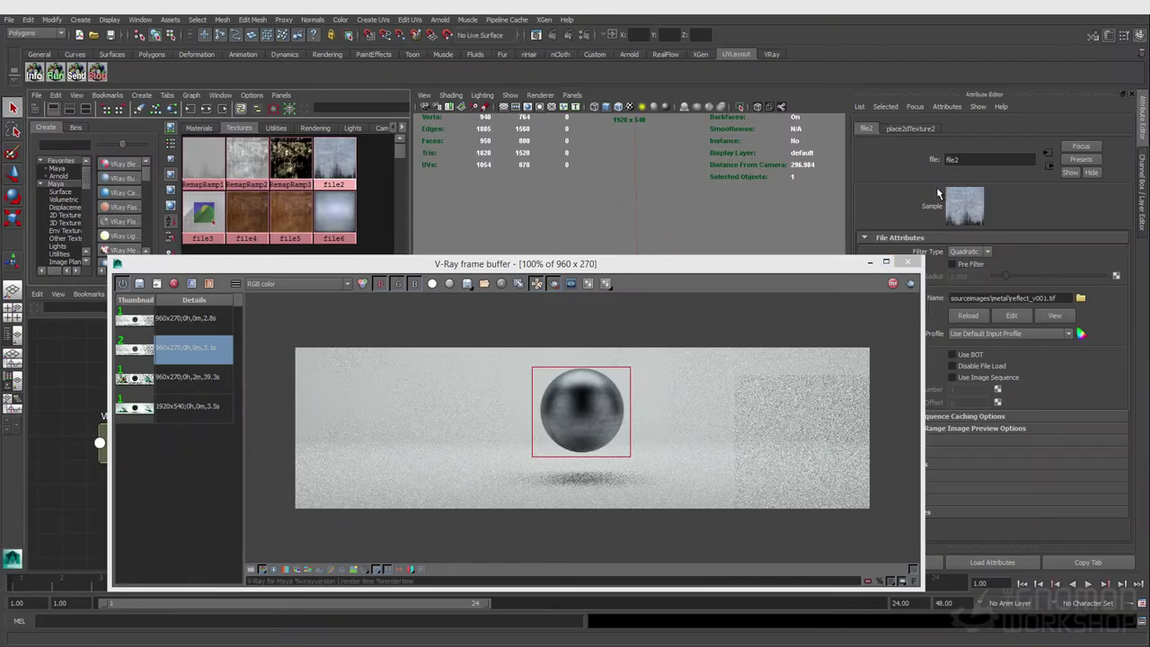
{"action": "left_click", "coordinate": [1047, 165]}
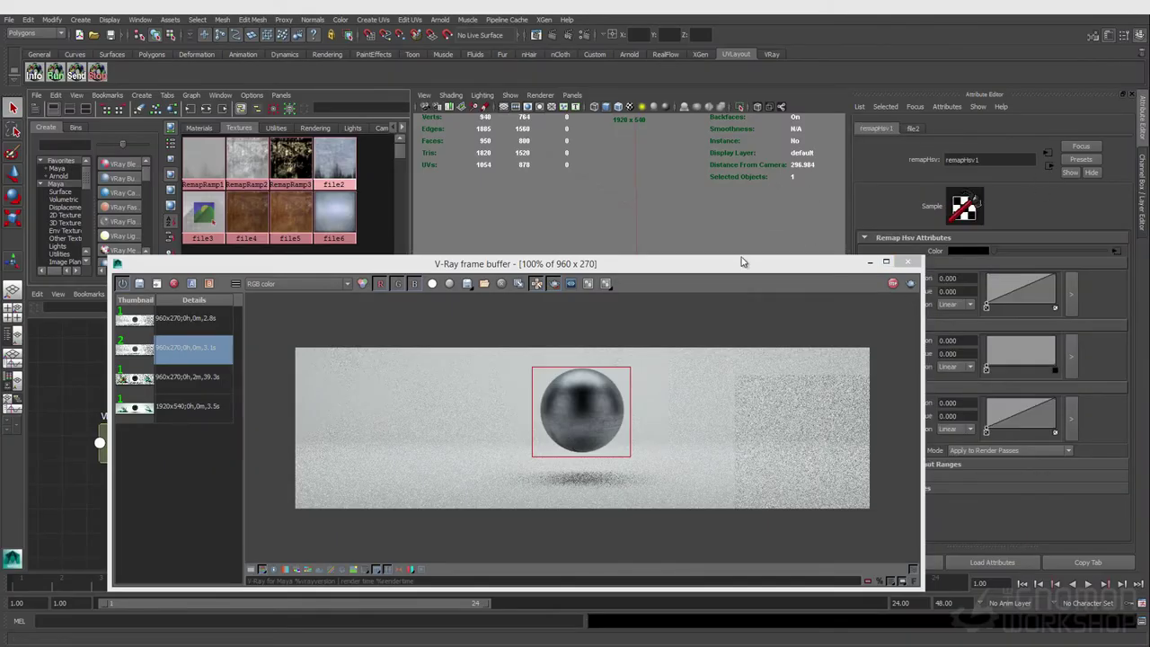
{"action": "left_click_drag", "start_coordinate": [485, 275], "coordinate": [557, 429]}
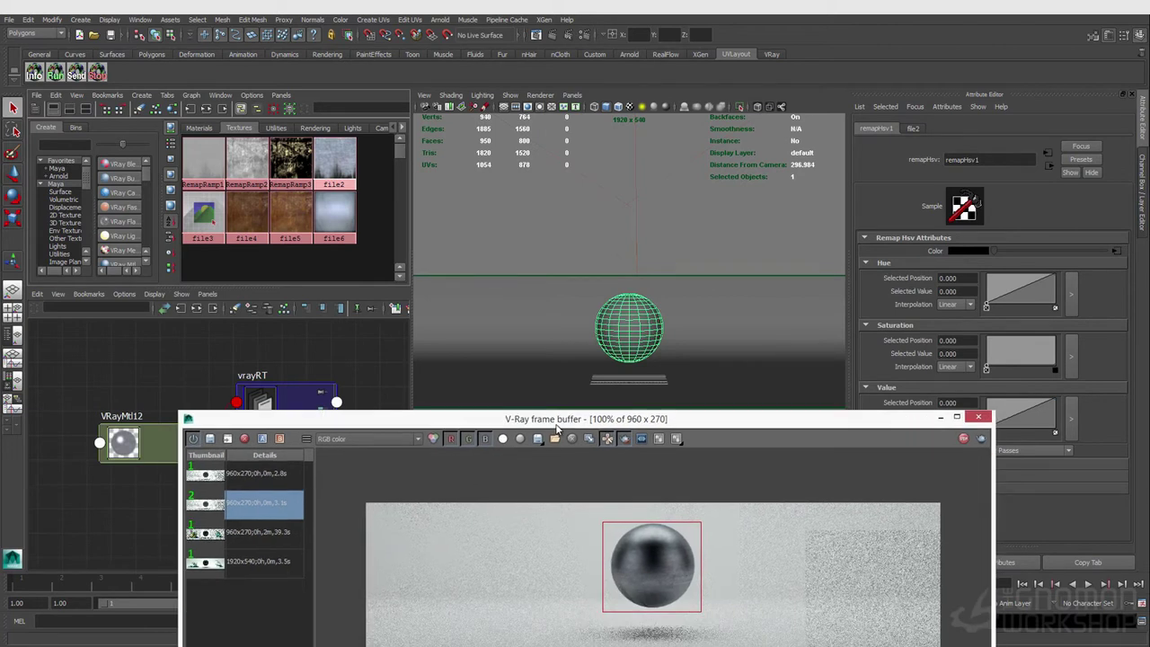
{"action": "left_click", "coordinate": [132, 436]}
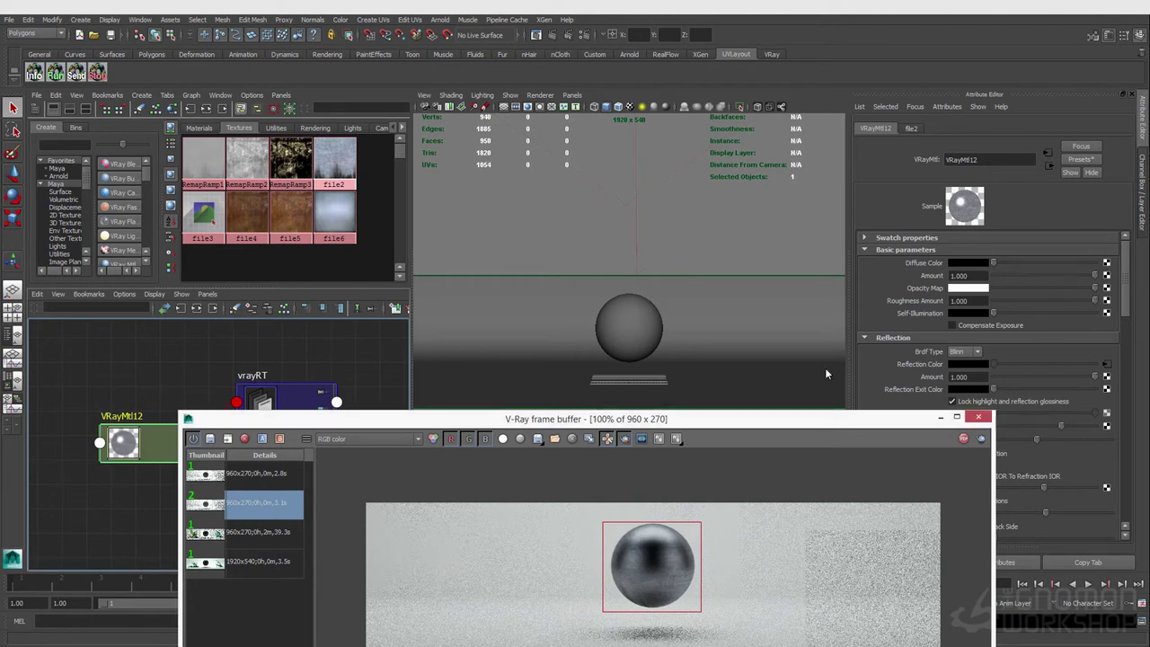
Try a lighter grey Diffuse Color on VRayMtl12 and restore it to black.
{"action": "left_click_drag", "start_coordinate": [821, 418], "coordinate": [816, 314]}
{"action": "left_click", "coordinate": [983, 264]}
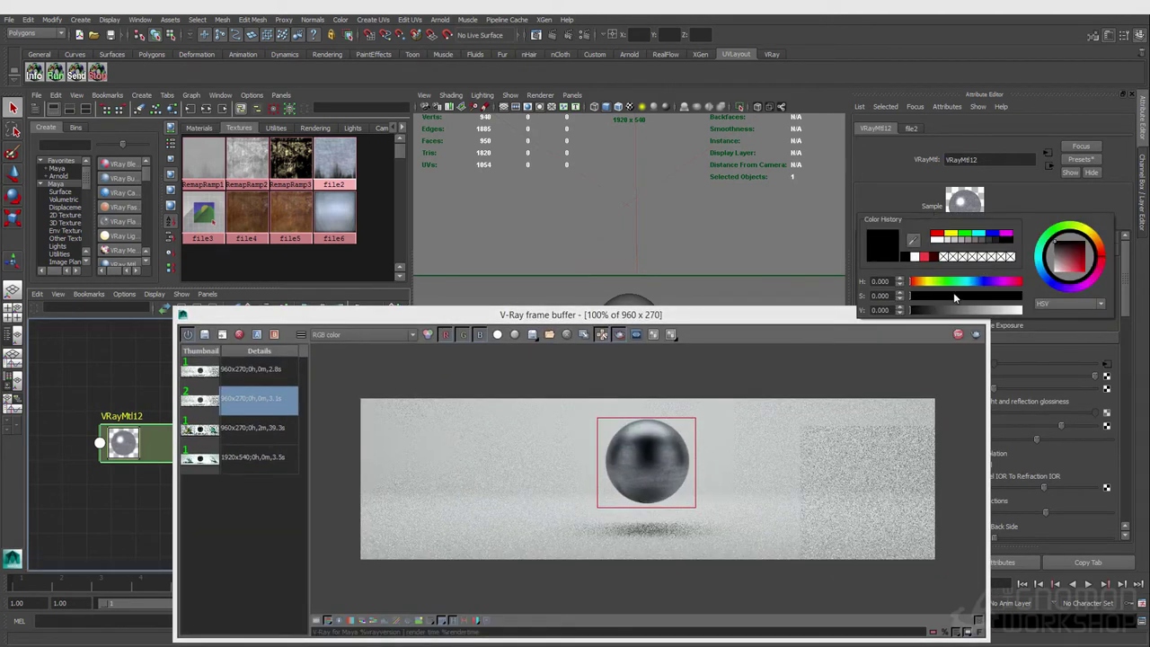
{"action": "left_click", "coordinate": [969, 286]}
{"action": "left_click_drag", "start_coordinate": [916, 313], "coordinate": [924, 313]}
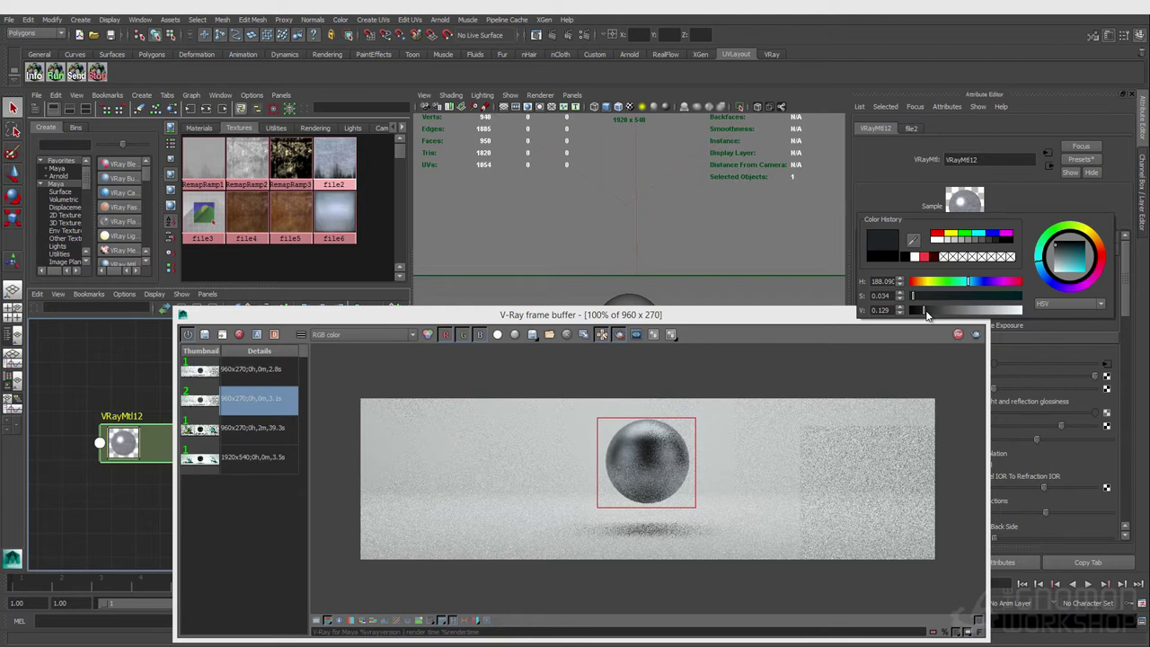
{"action": "left_click_drag", "start_coordinate": [918, 314], "coordinate": [960, 311]}
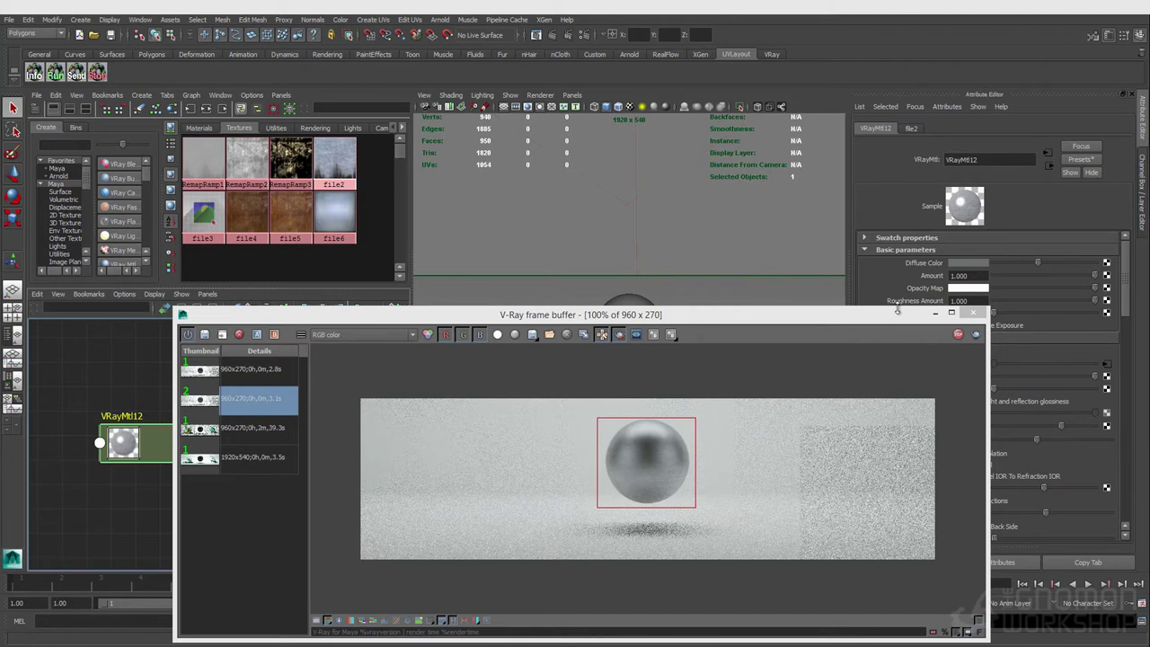
{"action": "left_click_drag", "start_coordinate": [1036, 263], "coordinate": [992, 262]}
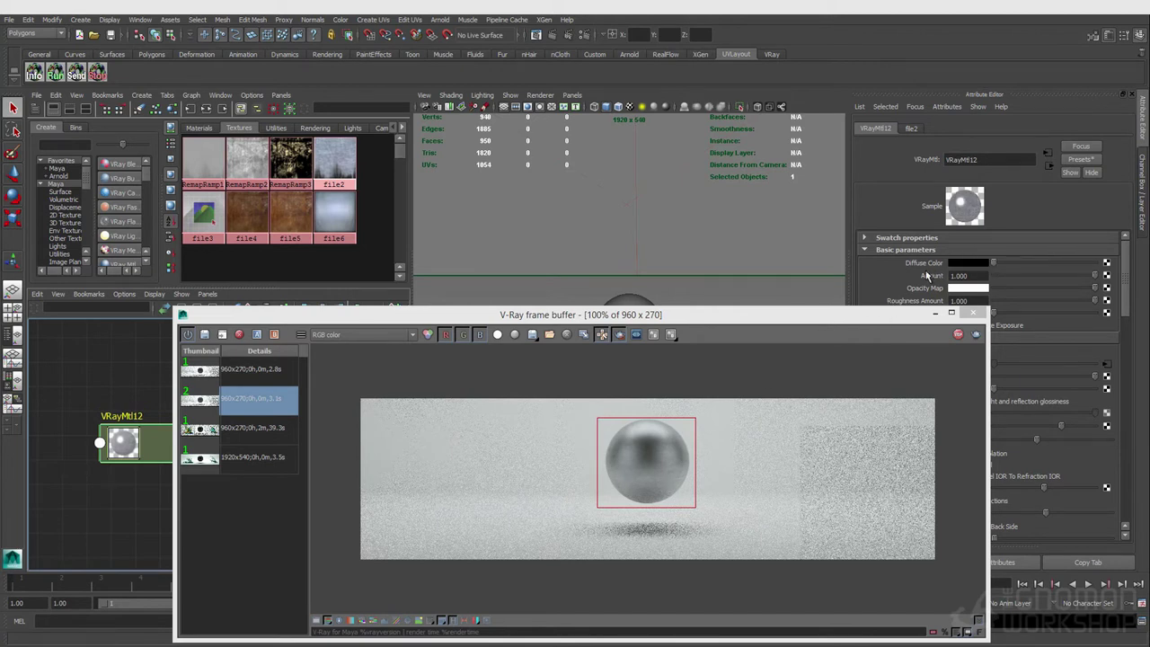
Move the frame buffer clear of the node graph and display VRayMtl12's network with its reflect_v001.tif texture.
{"action": "left_click", "coordinate": [742, 321]}
{"action": "left_click_drag", "start_coordinate": [742, 322], "coordinate": [708, 300]}
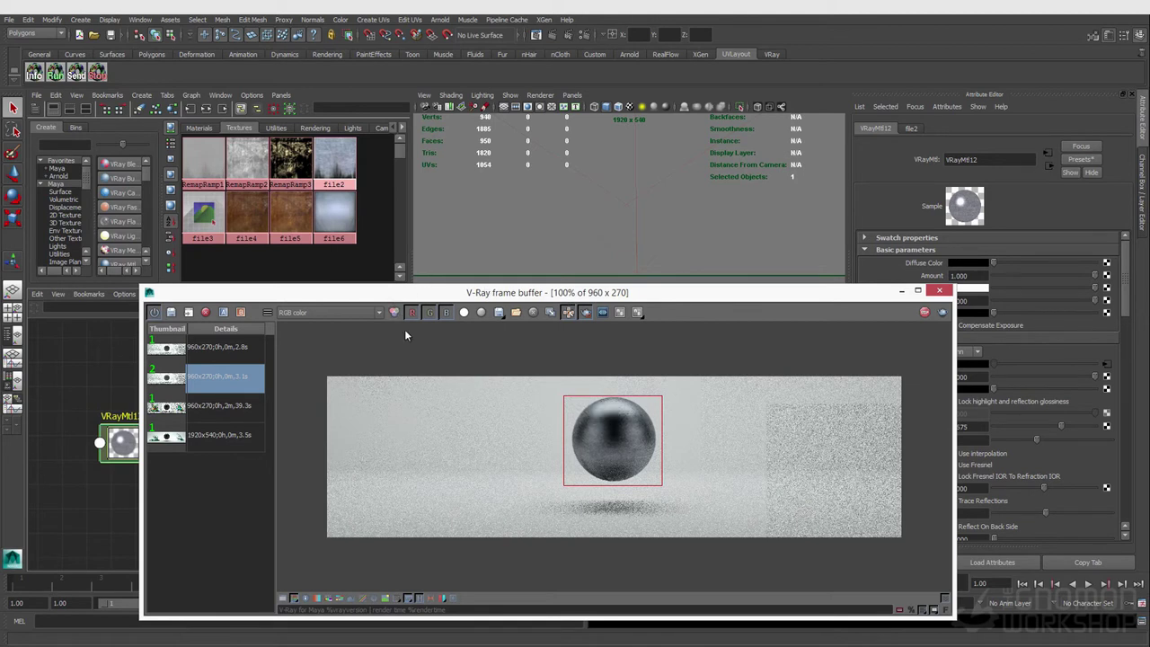
{"action": "left_click_drag", "start_coordinate": [401, 292], "coordinate": [473, 520]}
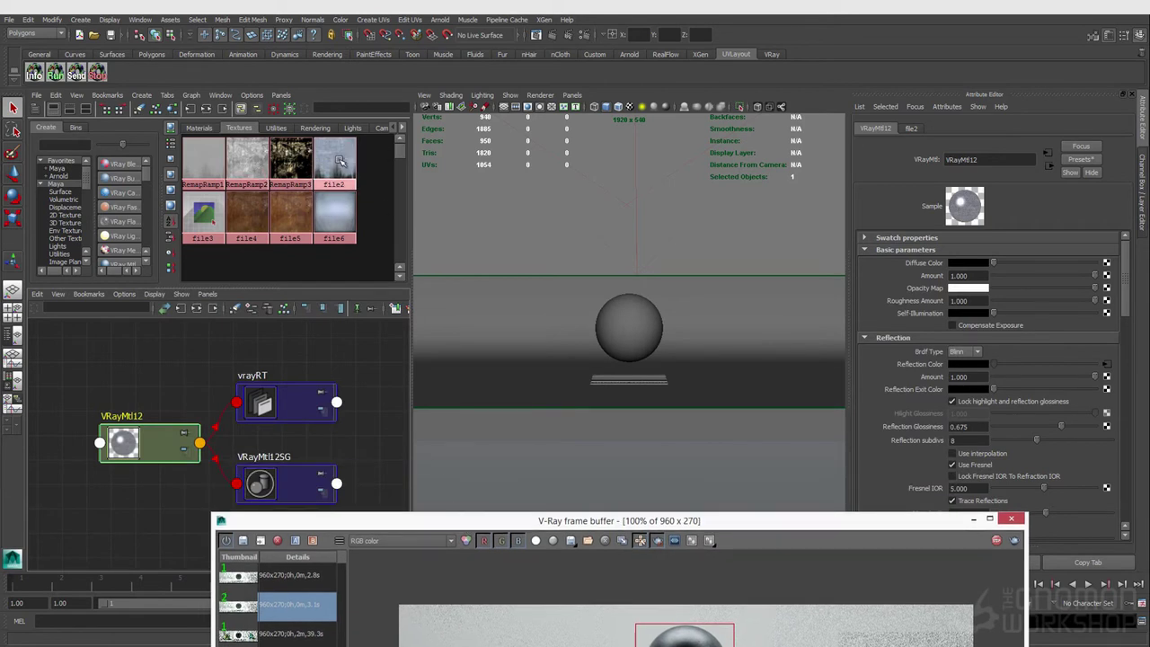
{"action": "middle_click_drag", "start_coordinate": [333, 158], "coordinate": [108, 364]}
{"action": "middle_click_drag", "start_coordinate": [121, 407], "coordinate": [123, 440]}
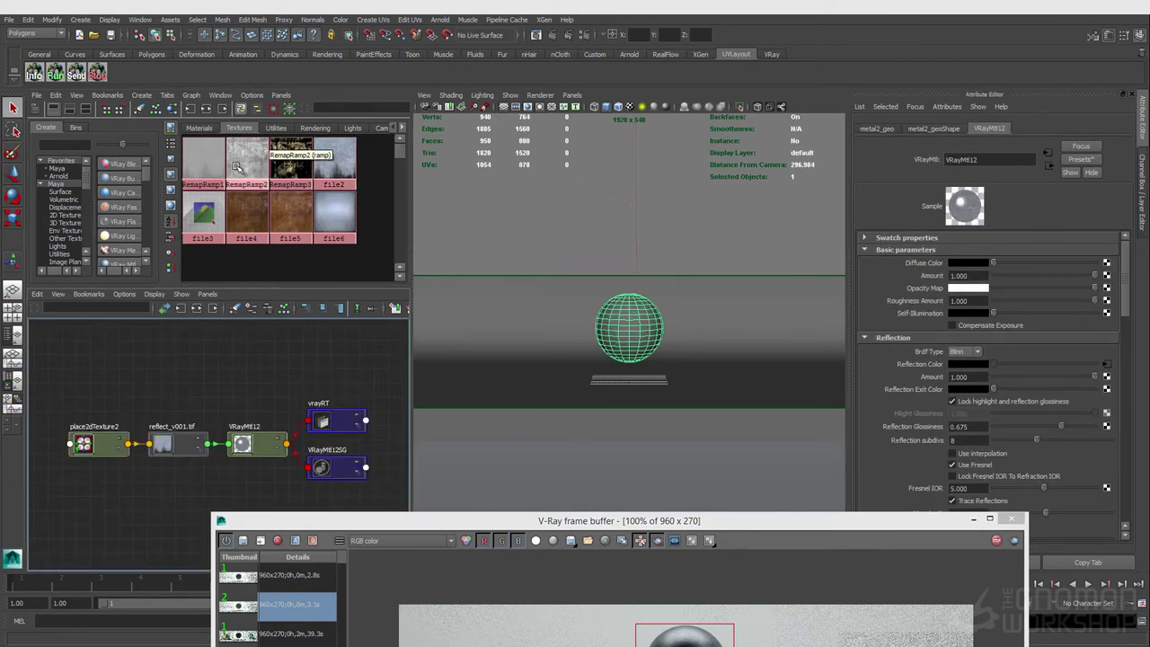
Delete the RemapRamp3, RemapRamp2 and RemapRamp1 textures from the scene.
{"action": "left_click", "coordinate": [291, 162]}
{"action": "left_click", "coordinate": [259, 170], "text": "shift"}
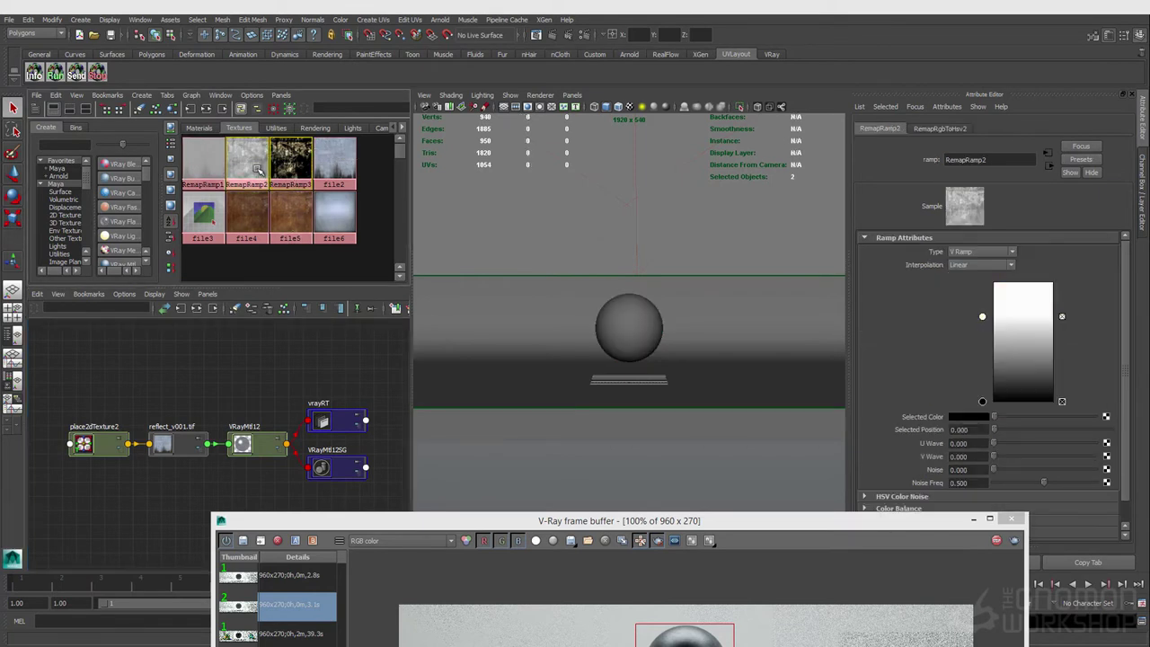
{"action": "key", "text": "Delete"}
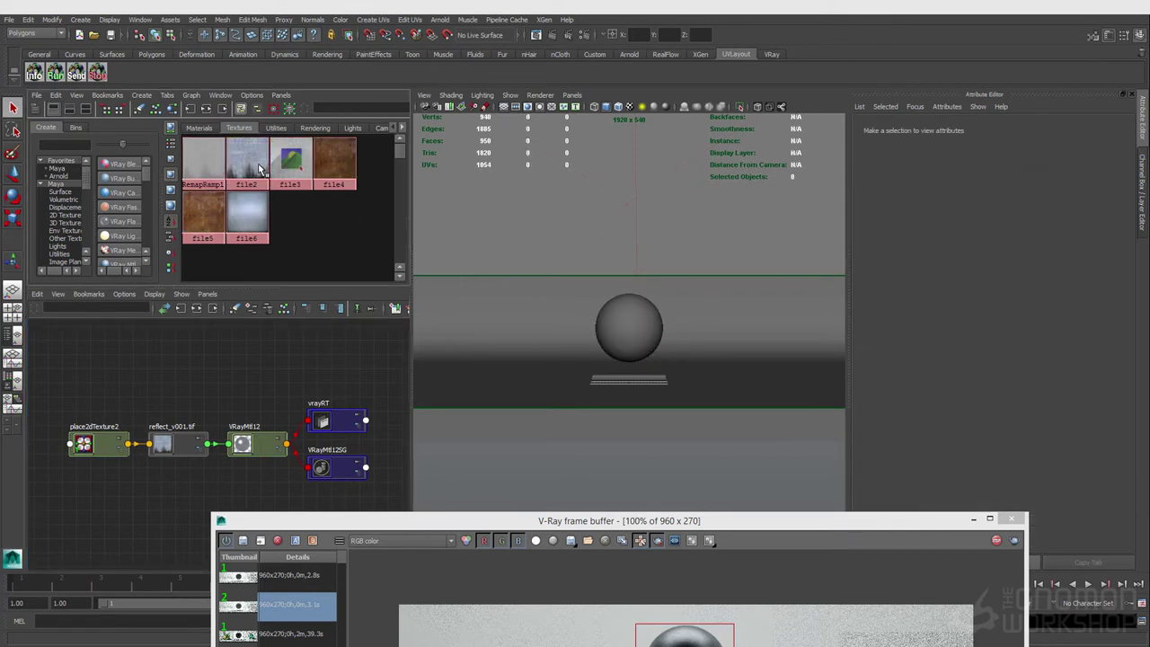
{"action": "left_click", "coordinate": [203, 167]}
{"action": "key", "text": "Delete"}
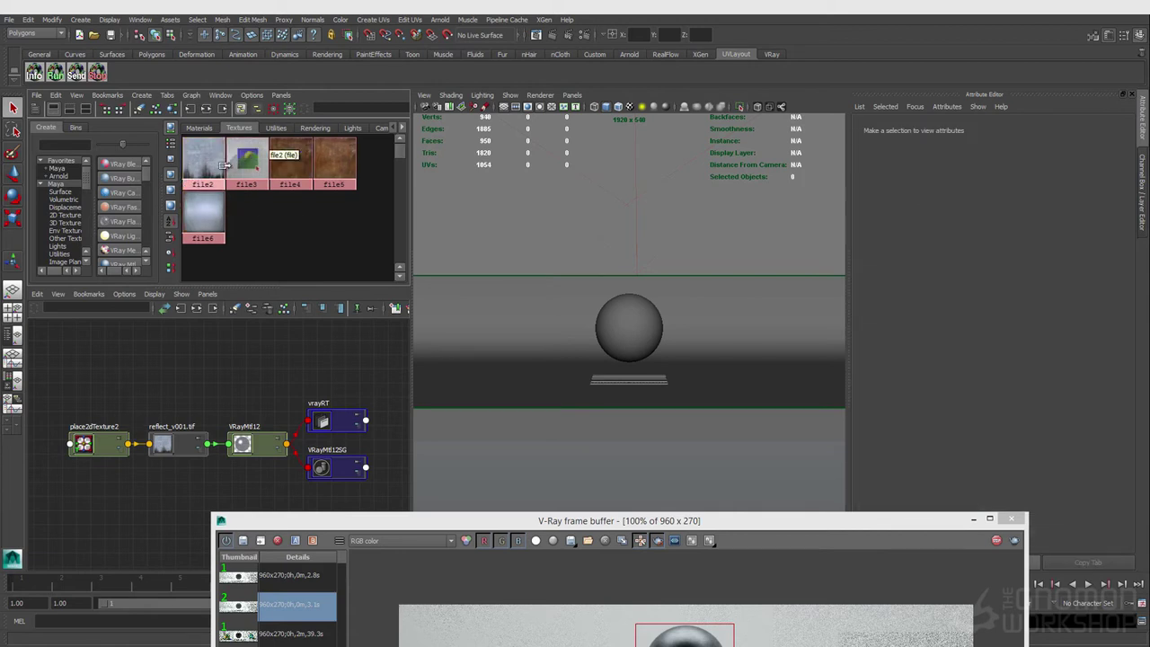
Separate the reflect_v001.tif node in the graph and insert a Color Remap from its Effects attributes.
{"action": "left_click_drag", "start_coordinate": [179, 449], "coordinate": [174, 384]}
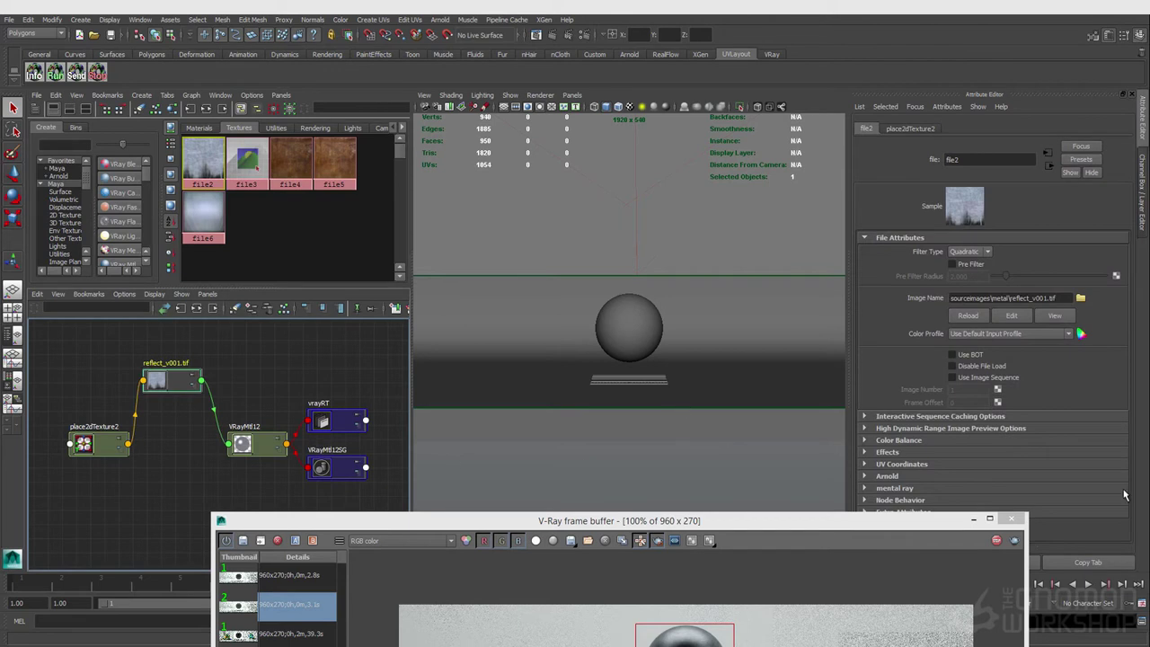
{"action": "left_click", "coordinate": [889, 452]}
{"action": "scroll", "coordinate": [896, 439], "scroll_direction": "down", "scroll_amount": 2}
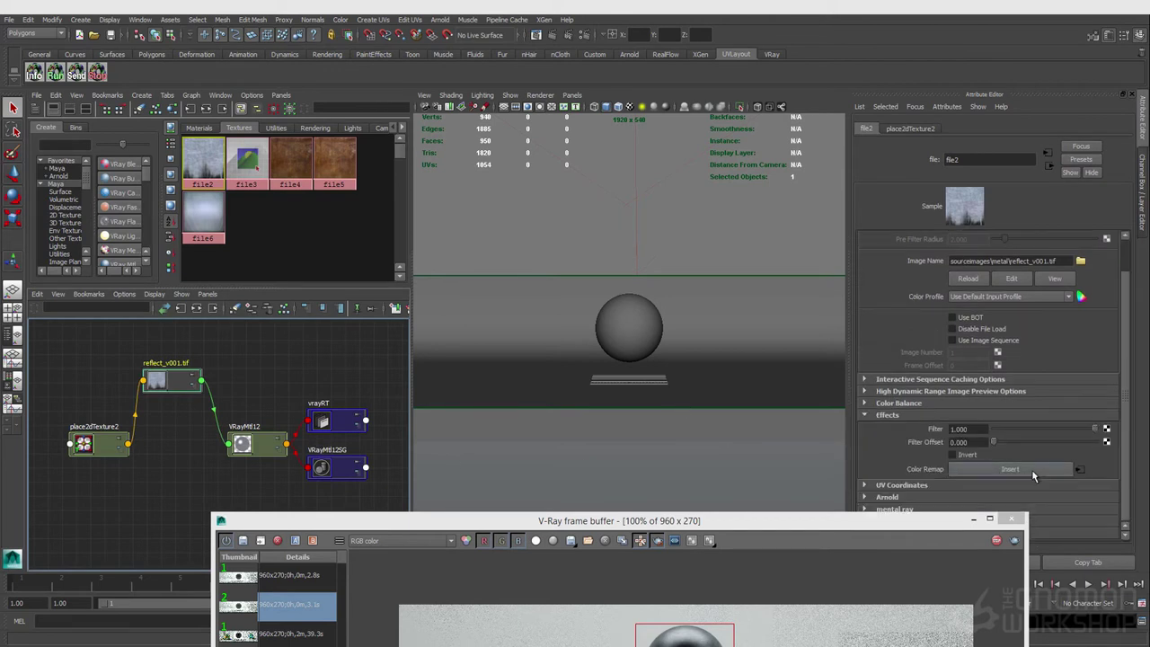
{"action": "left_click", "coordinate": [959, 471]}
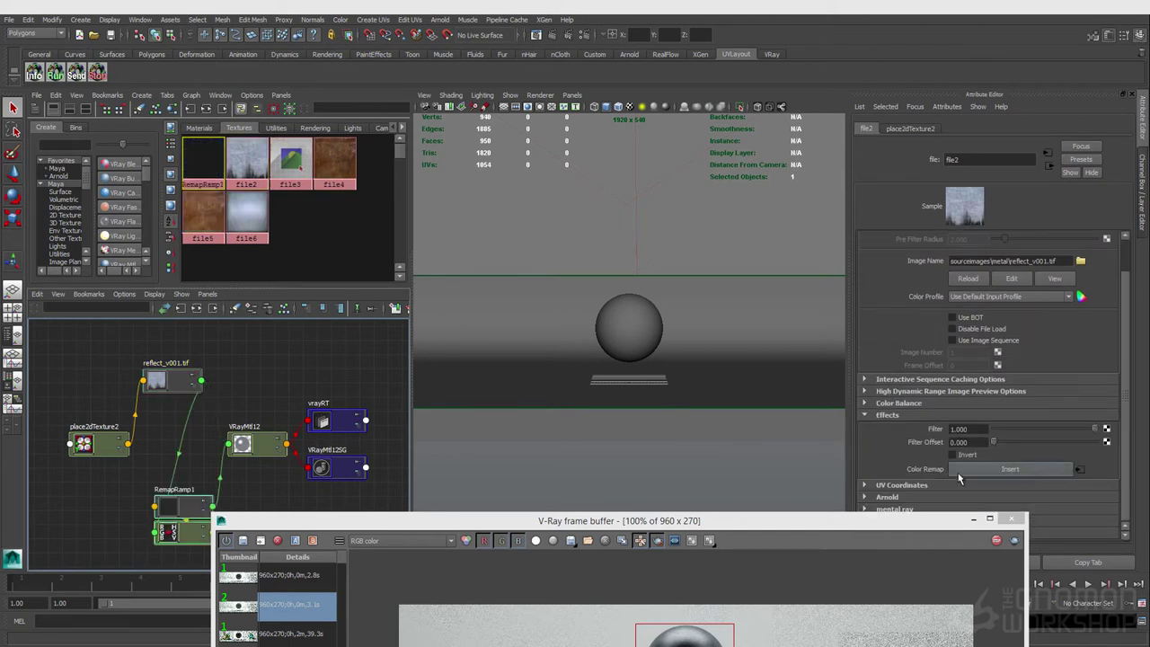
Connect reflect_v001.tif directly to VRayMtl12's Reflection Color again and bring the frame buffer up to check the render.
{"action": "left_click", "coordinate": [256, 445]}
{"action": "middle_click_drag", "start_coordinate": [172, 386], "coordinate": [910, 362]}
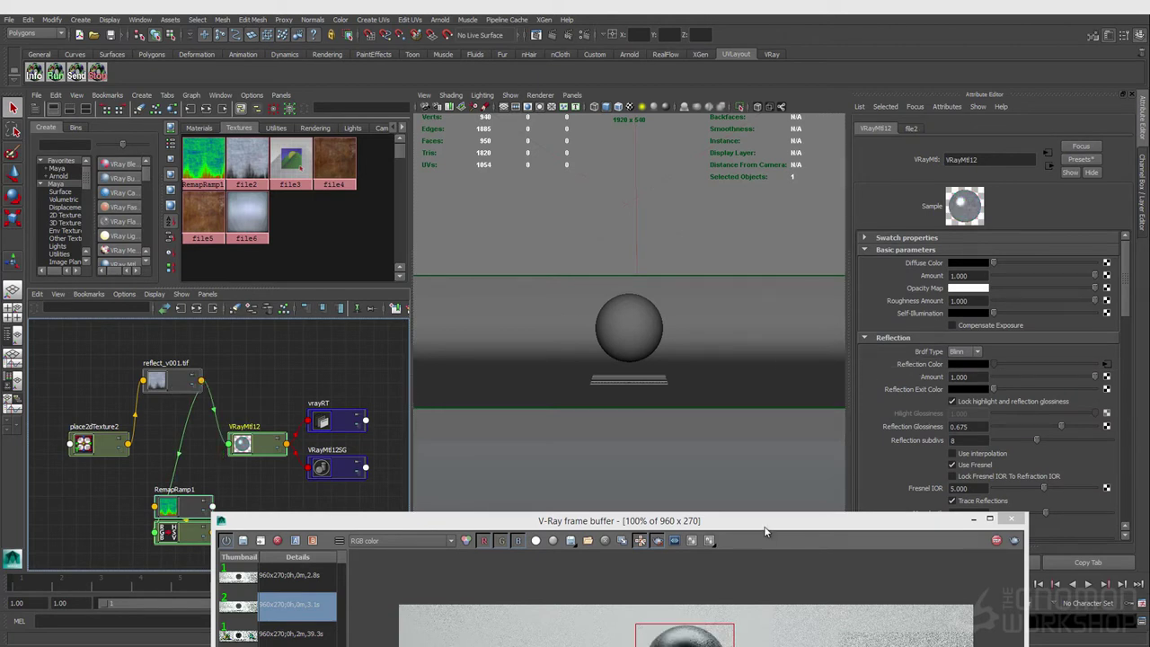
{"action": "left_click_drag", "start_coordinate": [757, 528], "coordinate": [845, 324]}
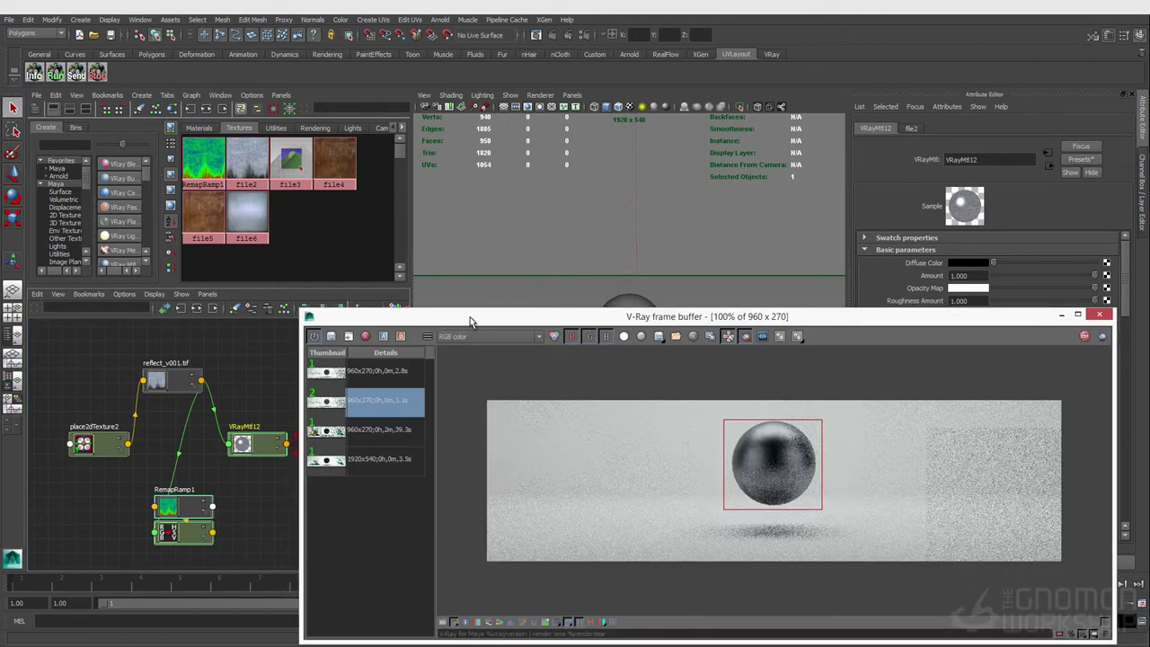
Review the attributes of reflect_v001.tif and VRayMtl12's reflection glossiness settings, keeping the frame buffer out of the way.
{"action": "left_click", "coordinate": [171, 389]}
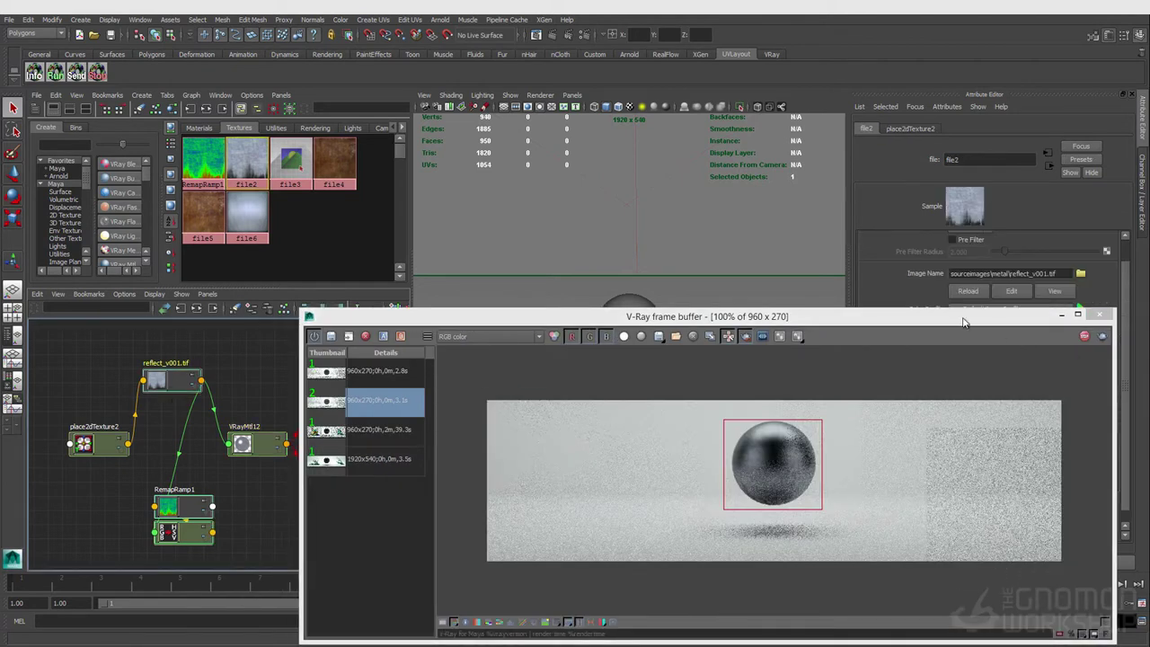
{"action": "left_click_drag", "start_coordinate": [970, 316], "coordinate": [928, 345]}
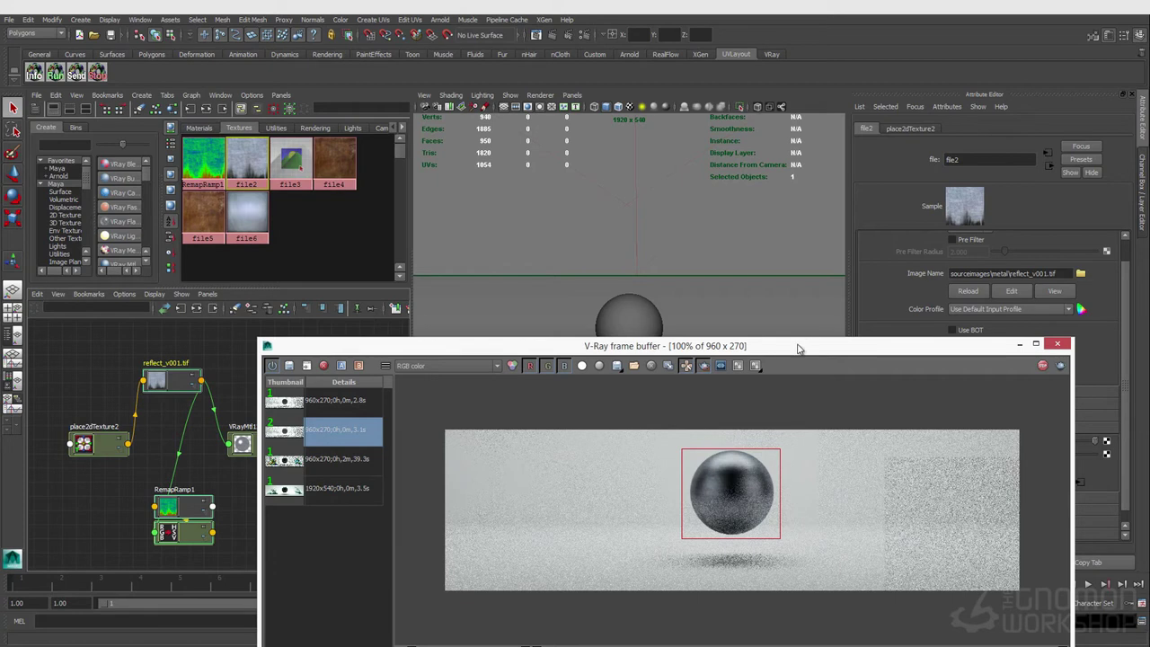
{"action": "left_click_drag", "start_coordinate": [798, 348], "coordinate": [806, 434]}
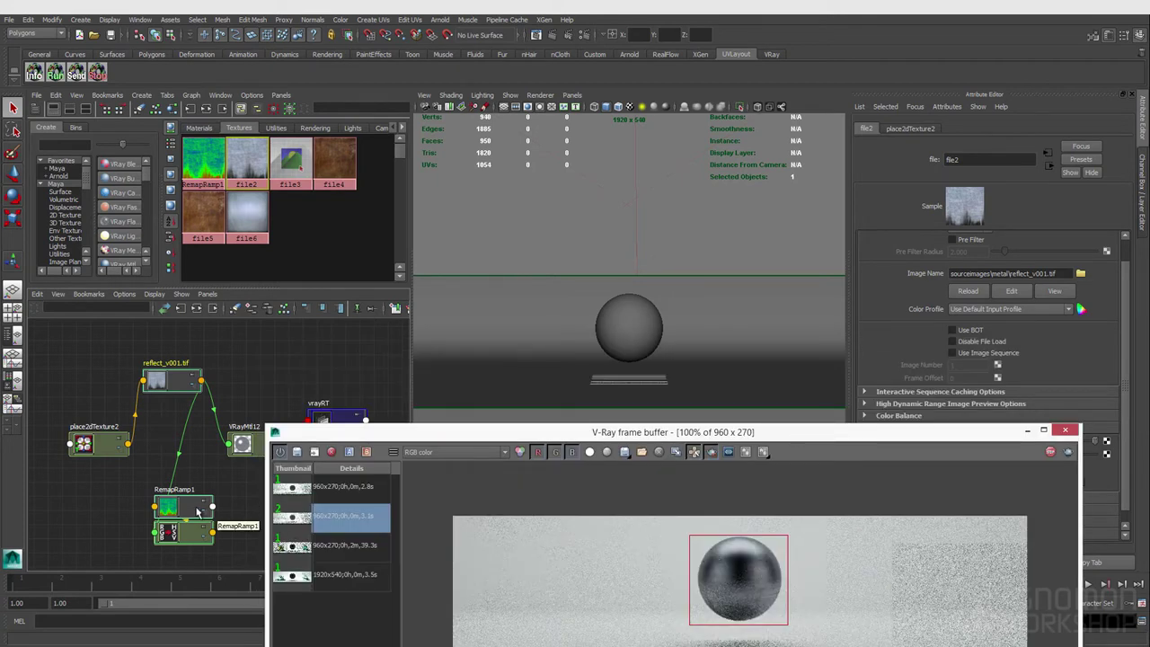
{"action": "left_click", "coordinate": [243, 447]}
{"action": "scroll", "coordinate": [971, 354], "scroll_direction": "down", "scroll_amount": 5}
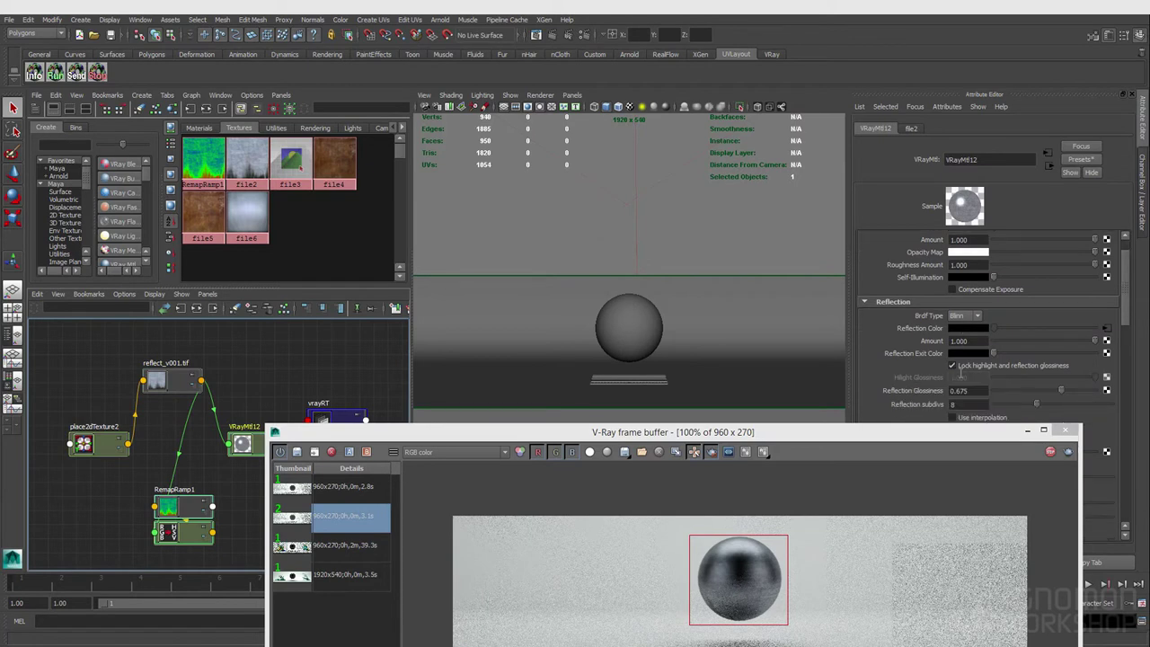
{"action": "left_click", "coordinate": [971, 353]}
{"action": "left_click_drag", "start_coordinate": [565, 436], "coordinate": [683, 461]}
Separate the RemapRamp1 node, remove its green ramp color, and change red to black and blue to white.
{"action": "left_click_drag", "start_coordinate": [178, 504], "coordinate": [241, 503]}
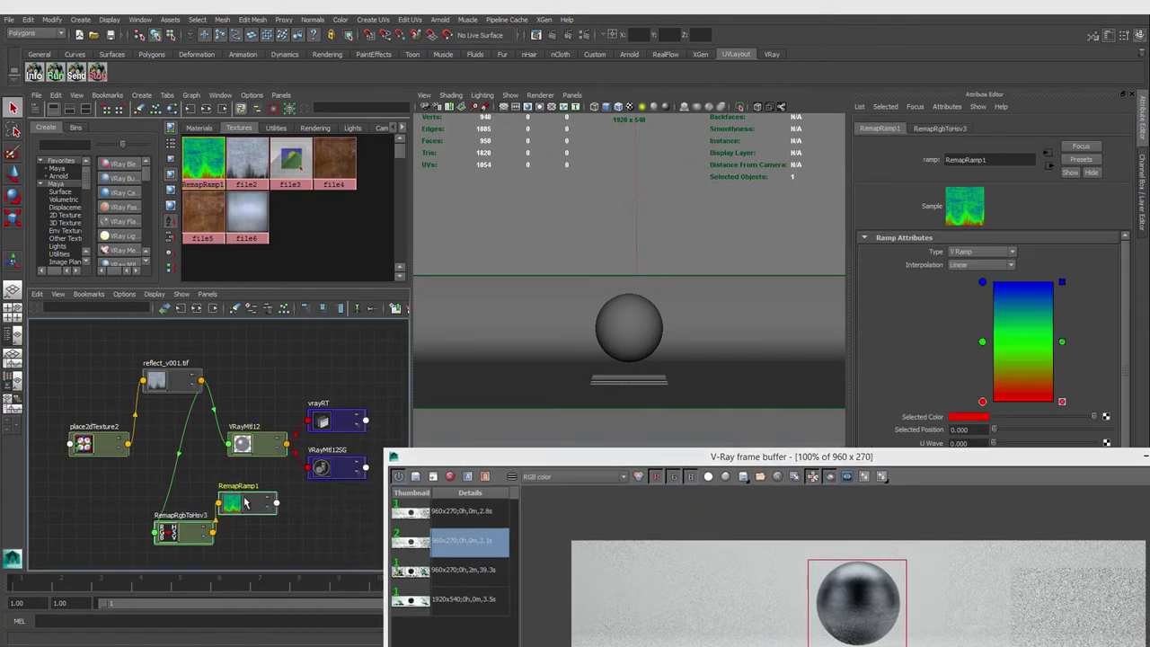
{"action": "left_click", "coordinate": [1061, 341]}
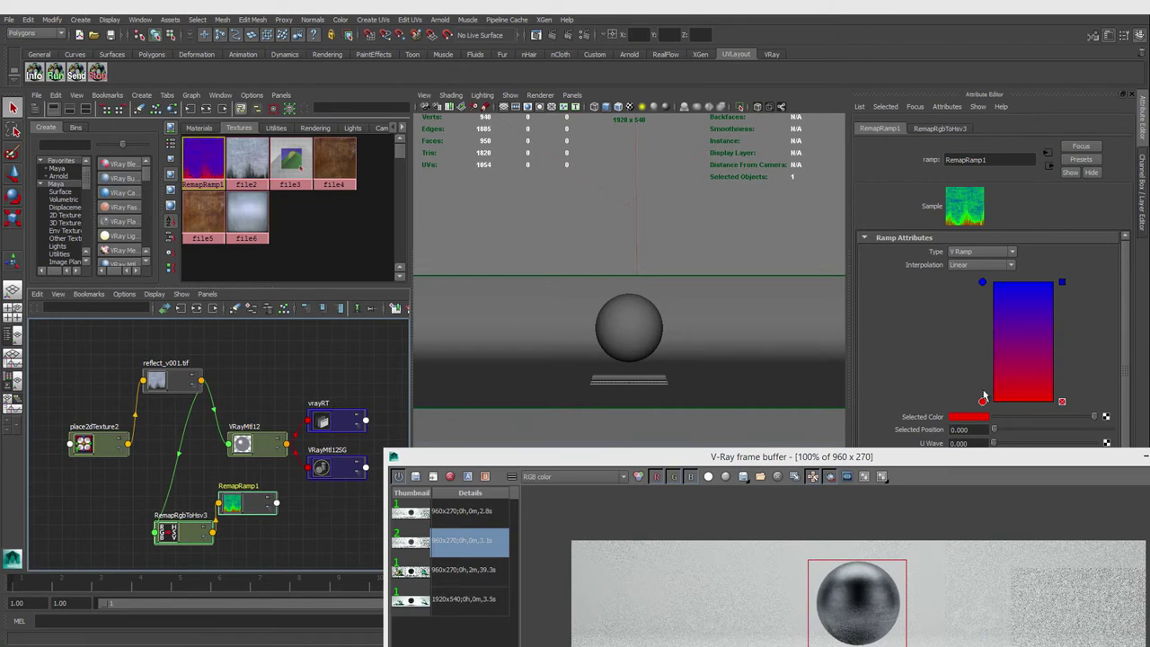
{"action": "left_click_drag", "start_coordinate": [1008, 422], "coordinate": [872, 419]}
{"action": "left_click", "coordinate": [982, 282]}
{"action": "left_click_drag", "start_coordinate": [1092, 416], "coordinate": [993, 416]}
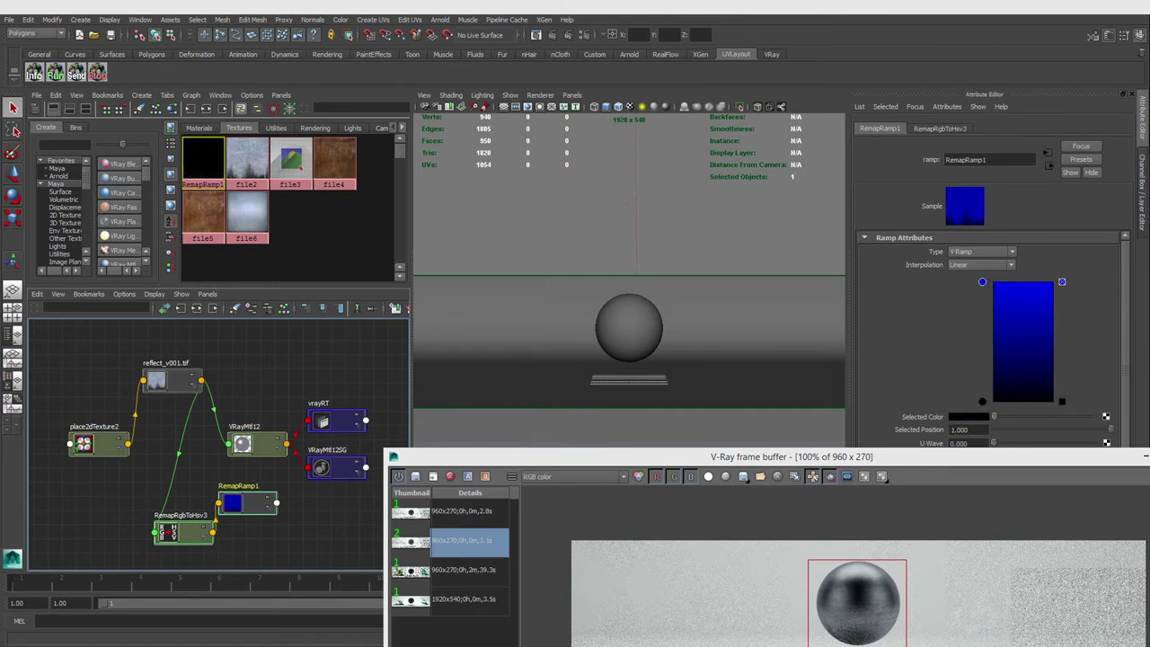
{"action": "left_click", "coordinate": [1093, 416]}
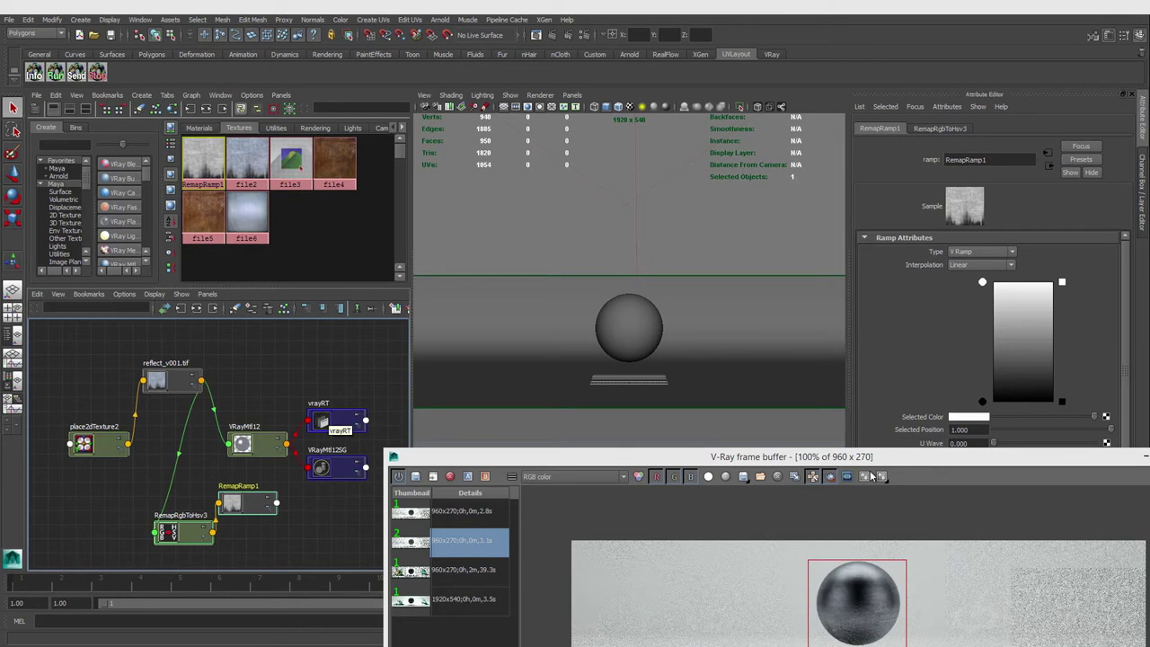
Set the value of RemapRamp1's white ramp color to 0.675.
{"action": "left_click", "coordinate": [173, 388]}
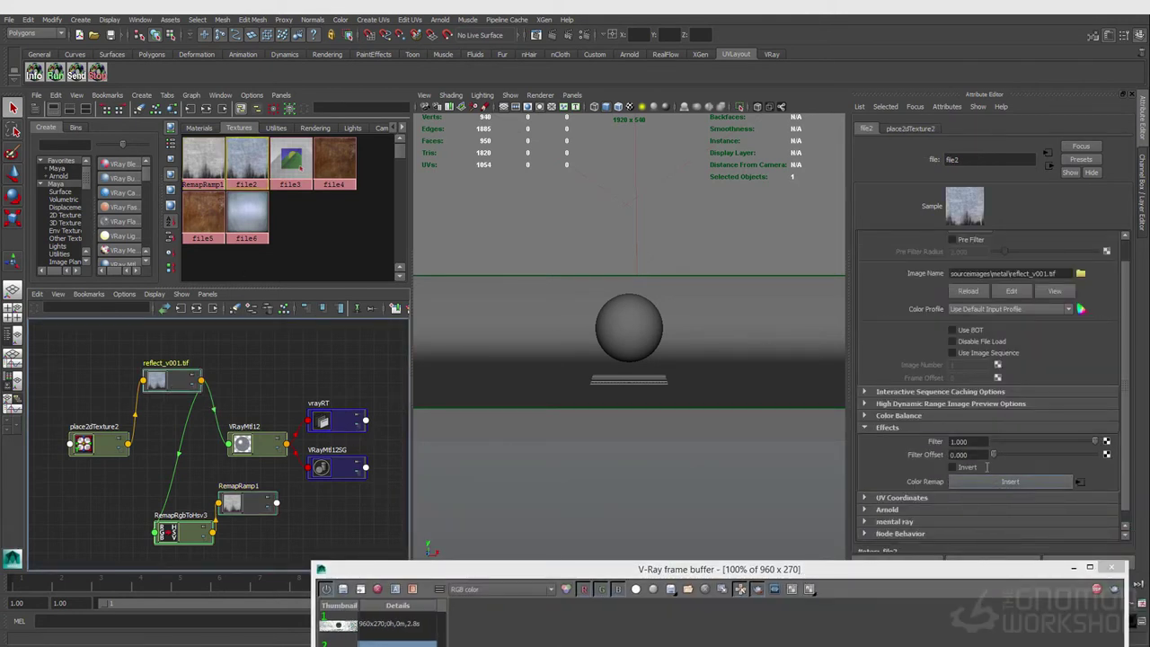
{"action": "left_click", "coordinate": [245, 509]}
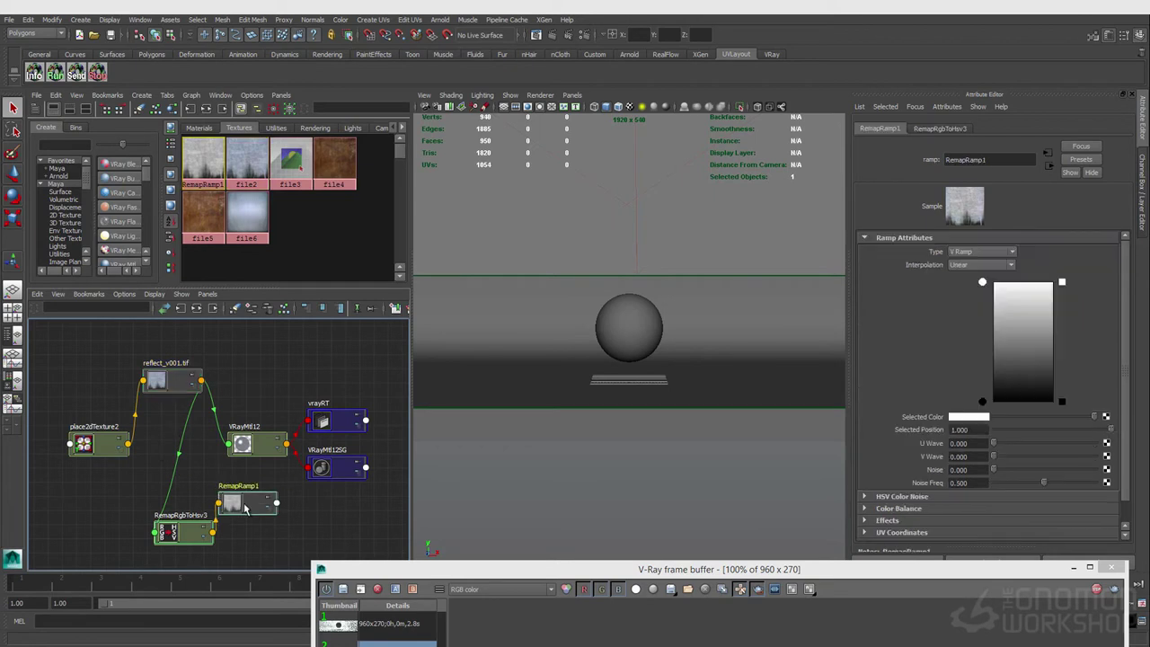
{"action": "left_click", "coordinate": [969, 416]}
{"action": "double_click", "coordinate": [862, 459]}
{"action": "key", "text": "Return"}
{"action": "left_click", "coordinate": [790, 457]}
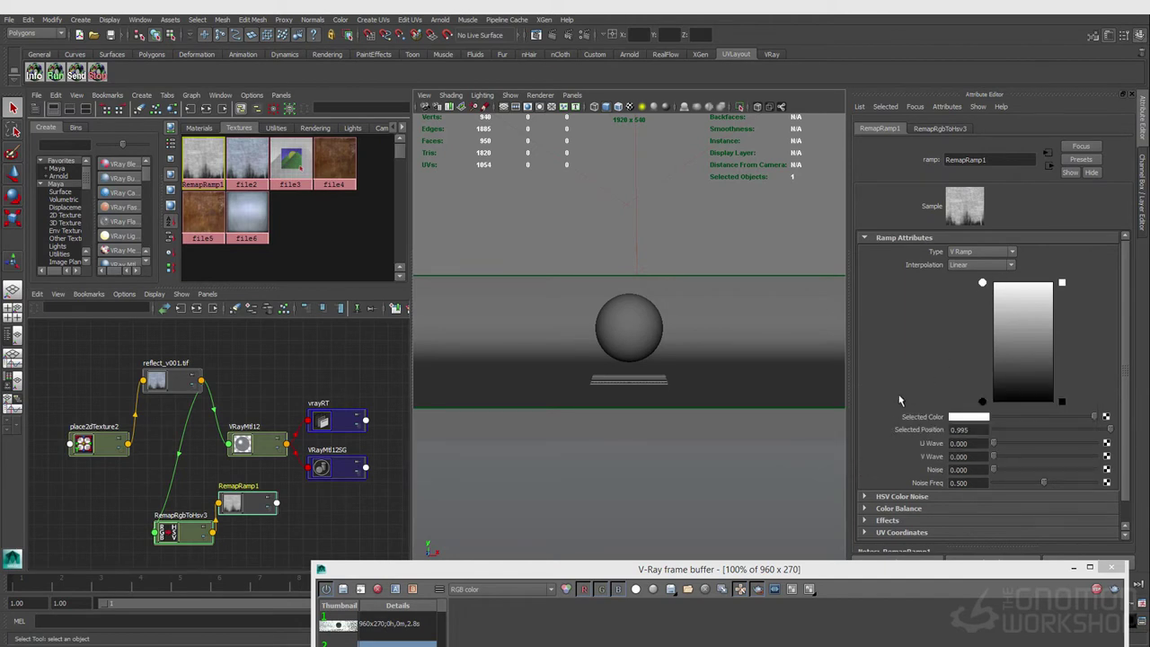
{"action": "left_click", "coordinate": [981, 418]}
{"action": "left_click", "coordinate": [975, 417]}
{"action": "type", "text": "0.675"}
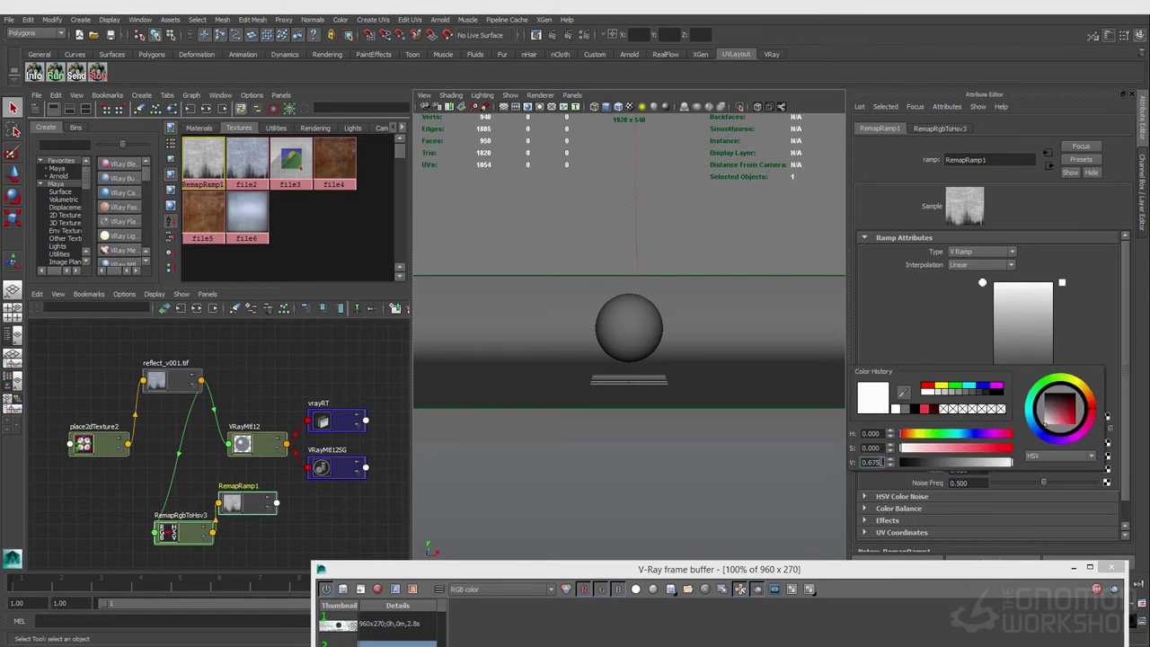
{"action": "key", "text": "Return"}
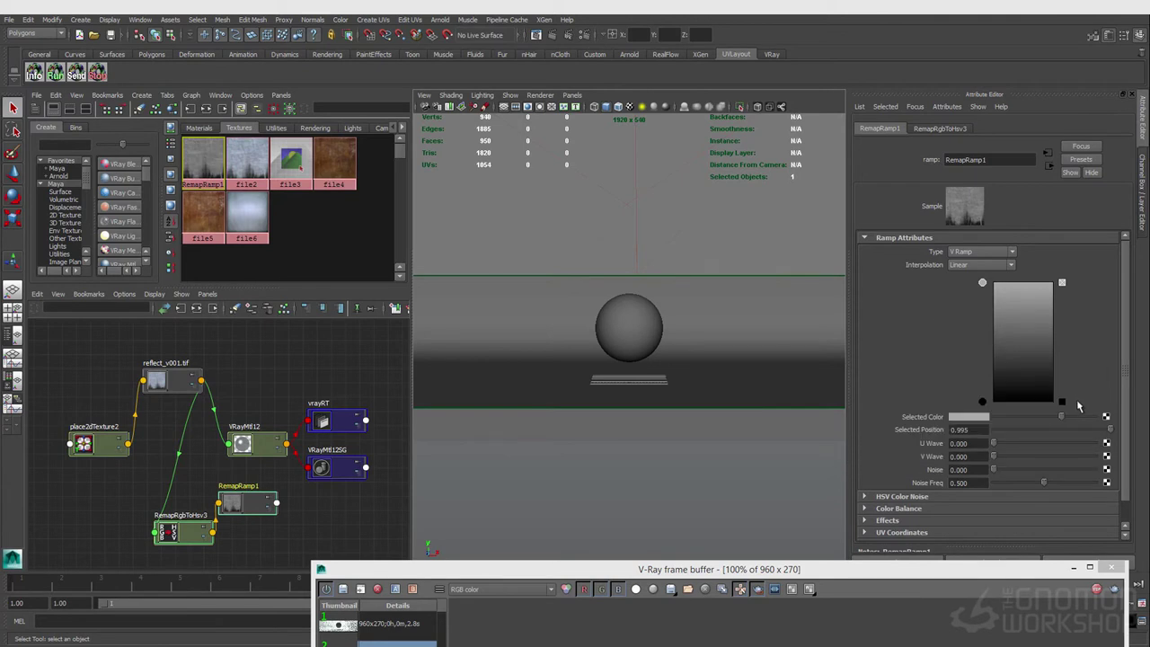
Narrow RemapRamp1's contrast with three grey colors, using a lighter grey at position 1.000 and a darker grey at position 0.000.
{"action": "left_click_drag", "start_coordinate": [982, 283], "coordinate": [975, 341]}
{"action": "left_click", "coordinate": [1015, 284]}
{"action": "left_click_drag", "start_coordinate": [1065, 417], "coordinate": [1068, 417]}
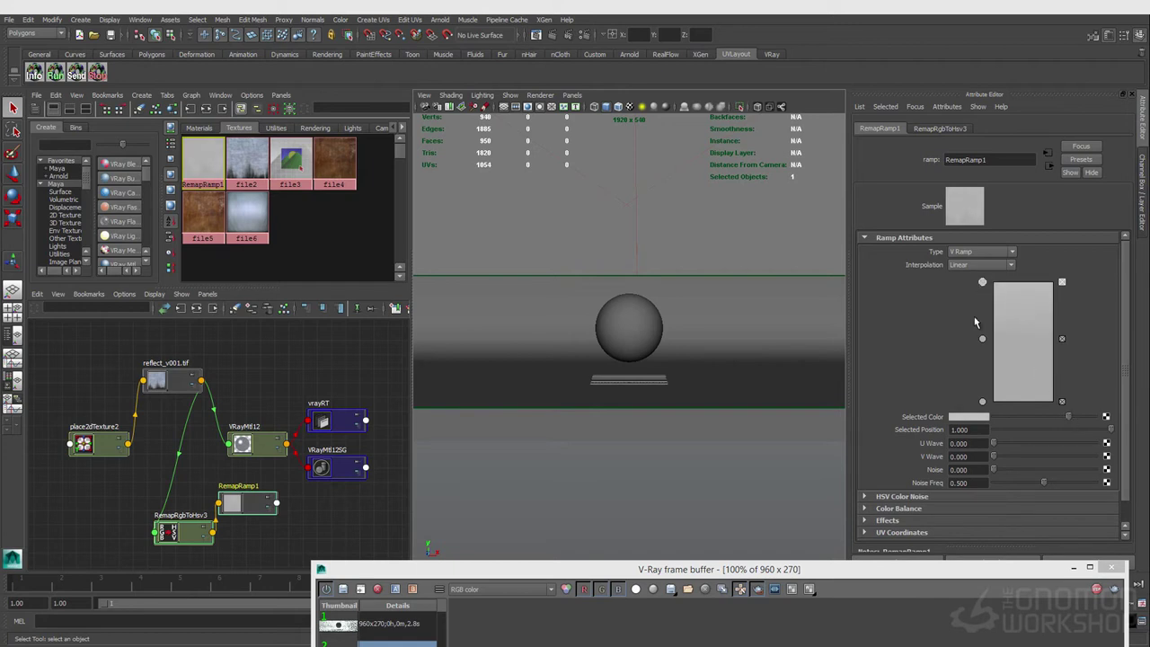
{"action": "left_click", "coordinate": [981, 402]}
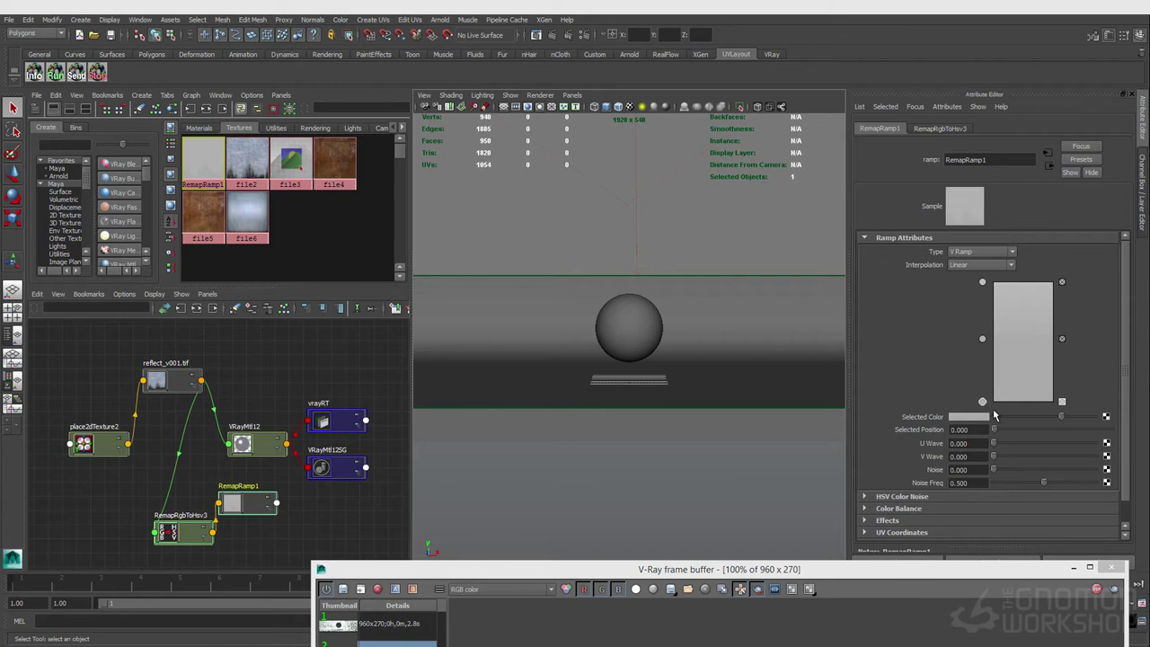
{"action": "left_click", "coordinate": [1040, 418]}
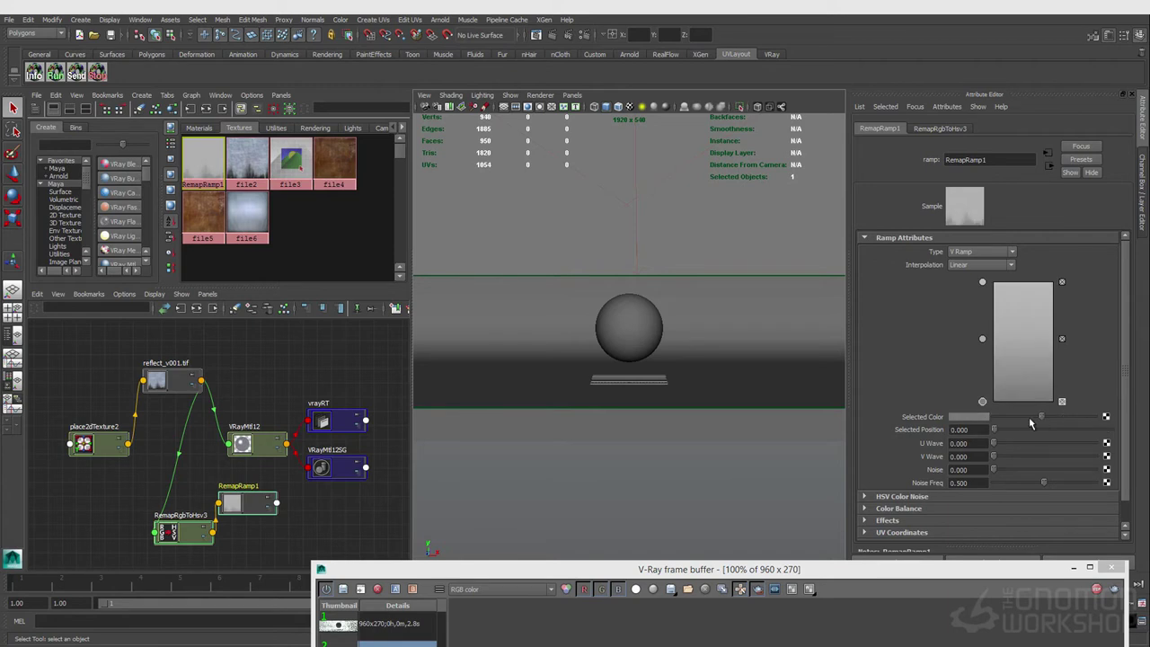
Connect RemapRamp1's outAlpha to VRayMtl12's Reflection Glossiness, moving the remap nodes clear of the material.
{"action": "left_click", "coordinate": [243, 444]}
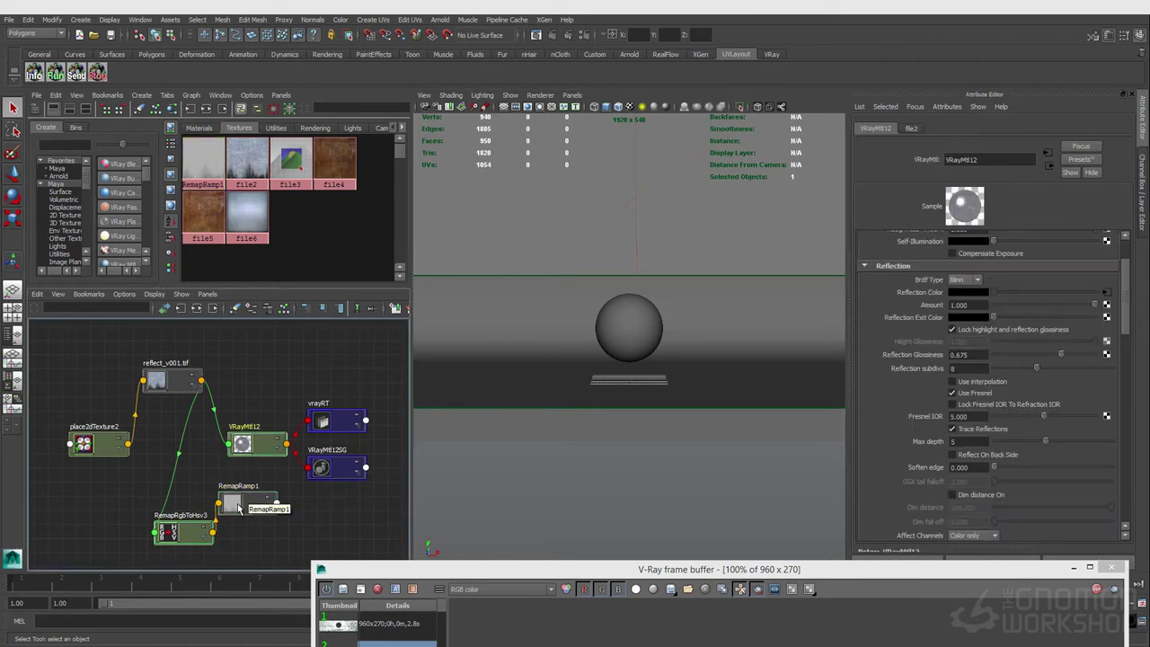
{"action": "scroll", "coordinate": [243, 506], "scroll_direction": "down", "scroll_amount": 2}
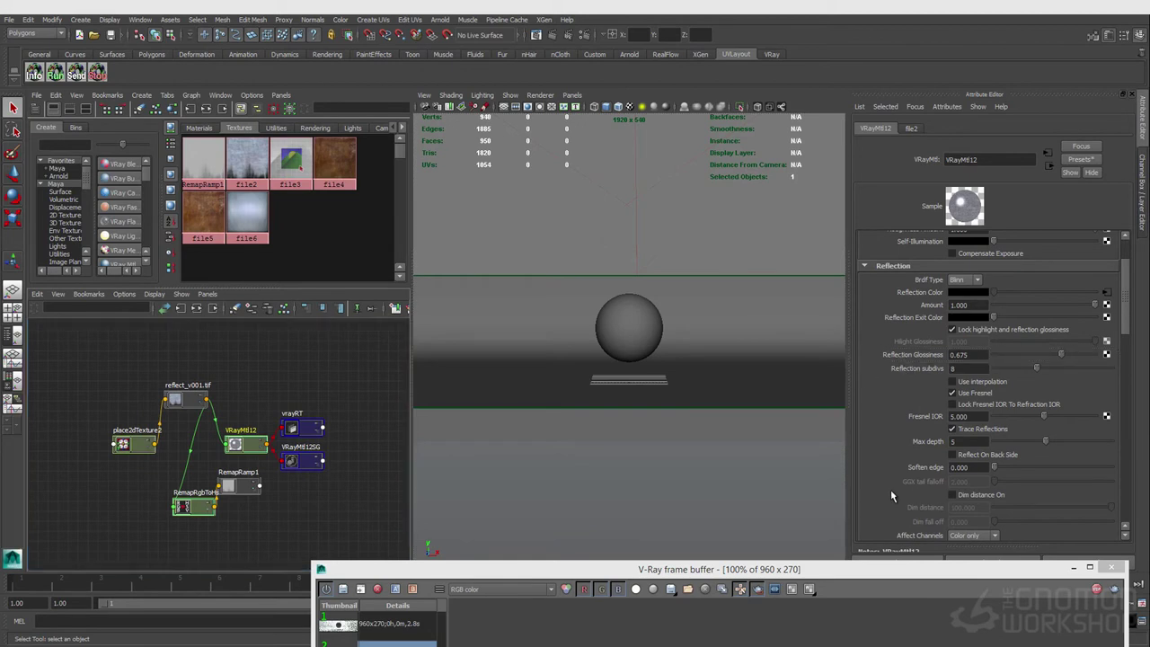
{"action": "middle_click_drag", "start_coordinate": [209, 506], "coordinate": [891, 356]}
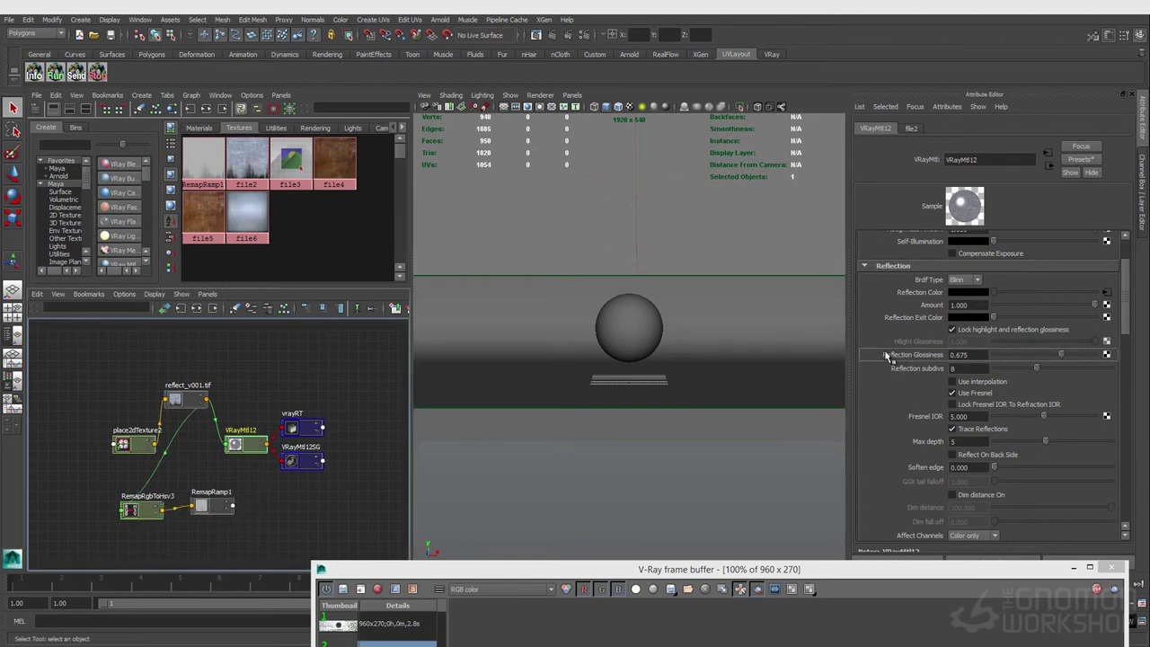
{"action": "left_click", "coordinate": [241, 479]}
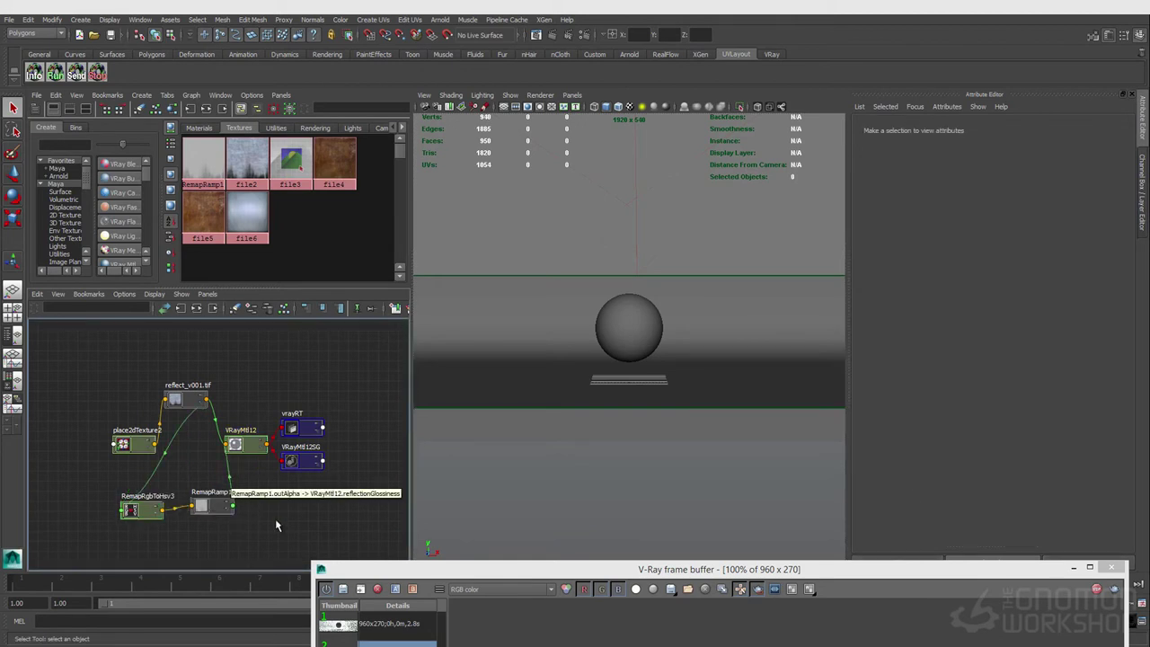
Bring the frame buffer into view, update the render, and inspect the sphere's varied glossiness at 200%.
{"action": "left_click_drag", "start_coordinate": [509, 573], "coordinate": [449, 199]}
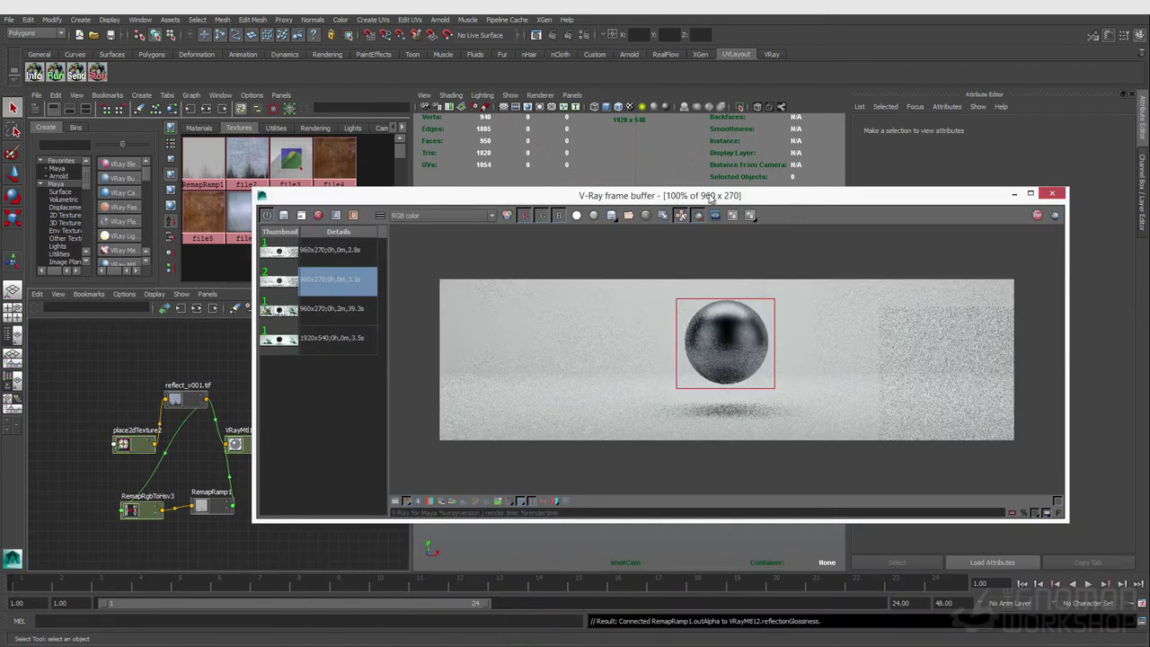
{"action": "left_click", "coordinate": [1055, 217]}
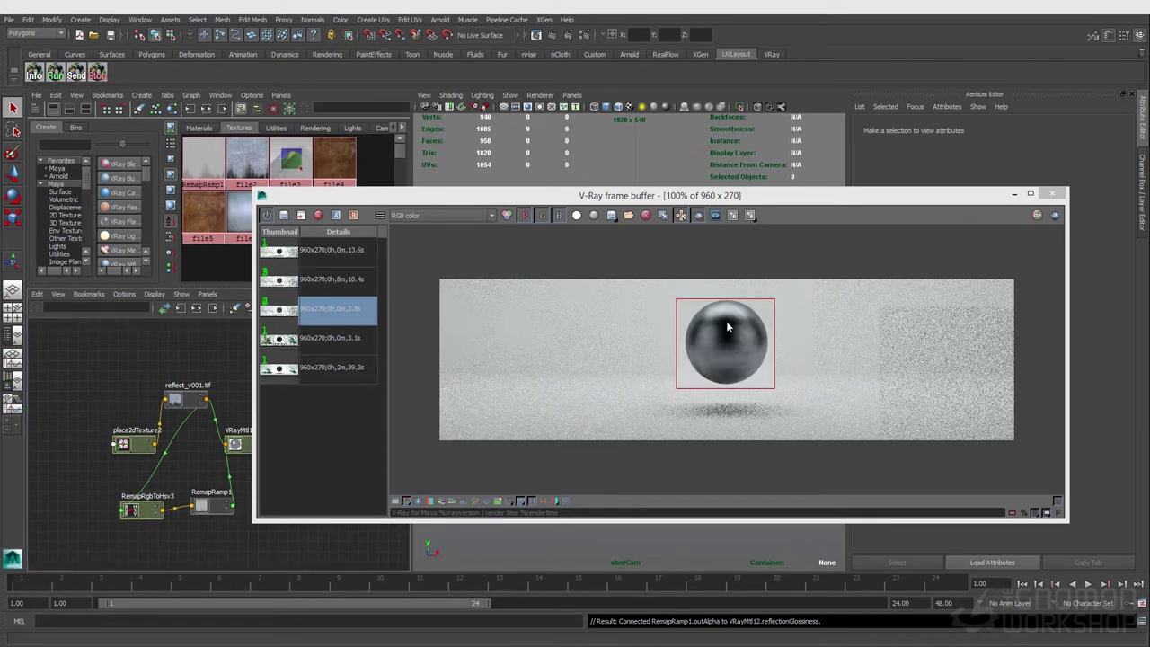
{"action": "left_click", "coordinate": [703, 342]}
{"action": "scroll", "coordinate": [702, 345], "scroll_direction": "up", "scroll_amount": 1}
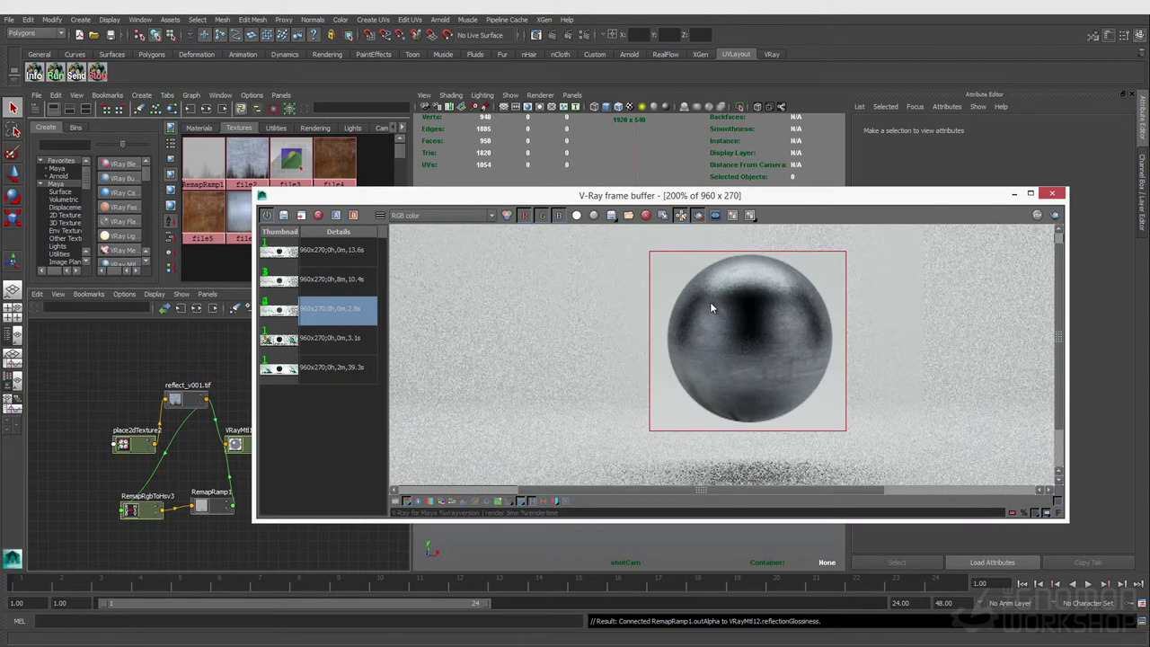
Close the frame buffer and collapse VRayMtl12's Reflection attributes to reveal its Refraction settings.
{"action": "left_click", "coordinate": [235, 444]}
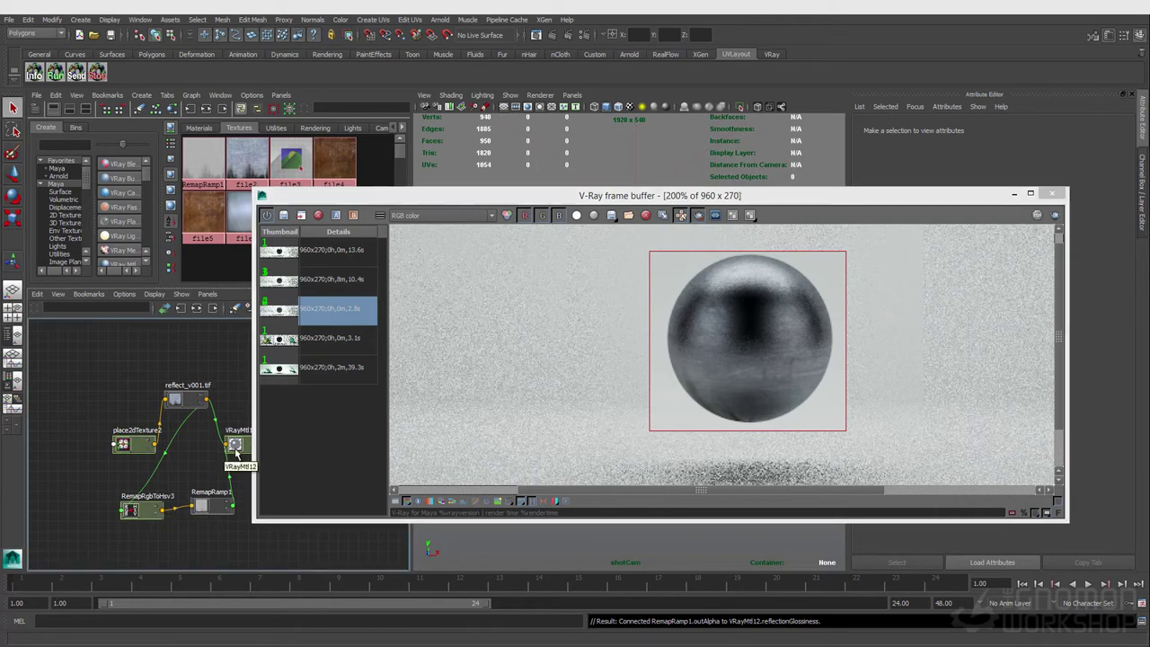
{"action": "left_click", "coordinate": [1052, 194]}
{"action": "scroll", "coordinate": [896, 406], "scroll_direction": "up", "scroll_amount": 3}
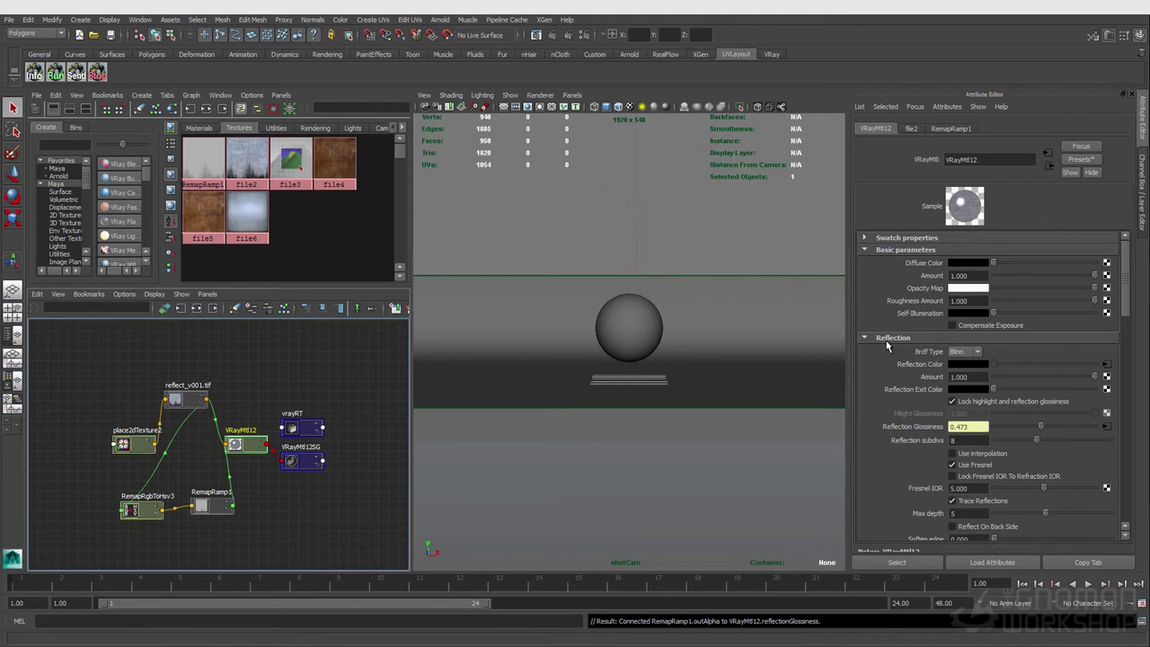
{"action": "left_click", "coordinate": [886, 340]}
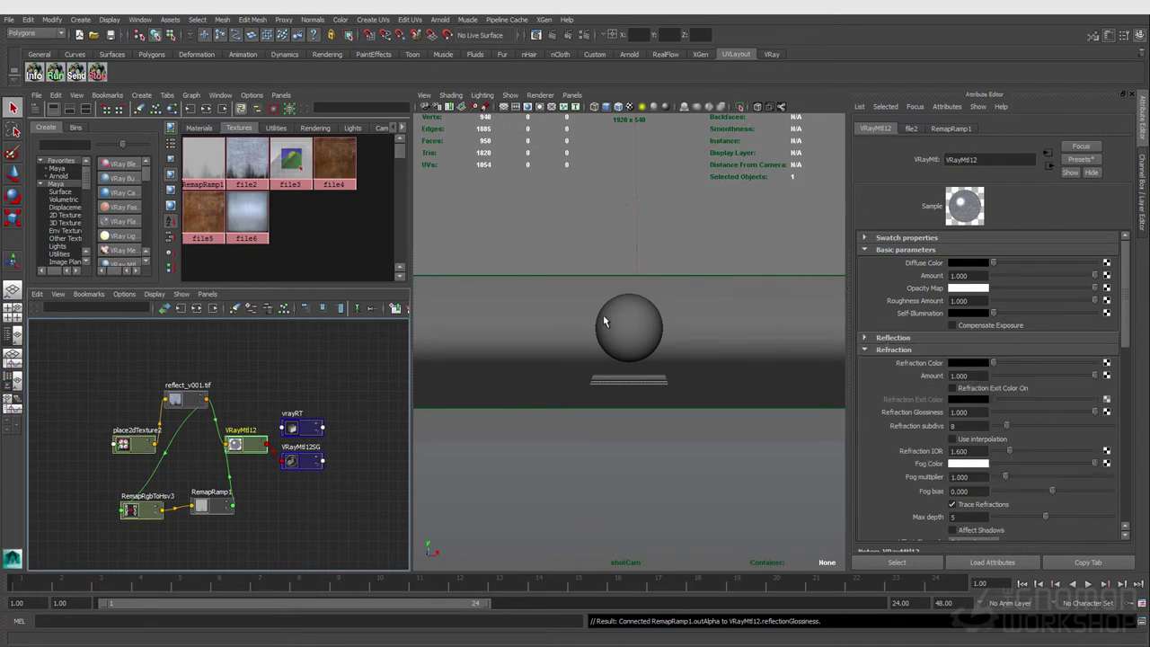
Create a new VRayMtl node, separate it from its shading group, and assign it to the sphere metal2_geo.
{"action": "left_click", "coordinate": [278, 496]}
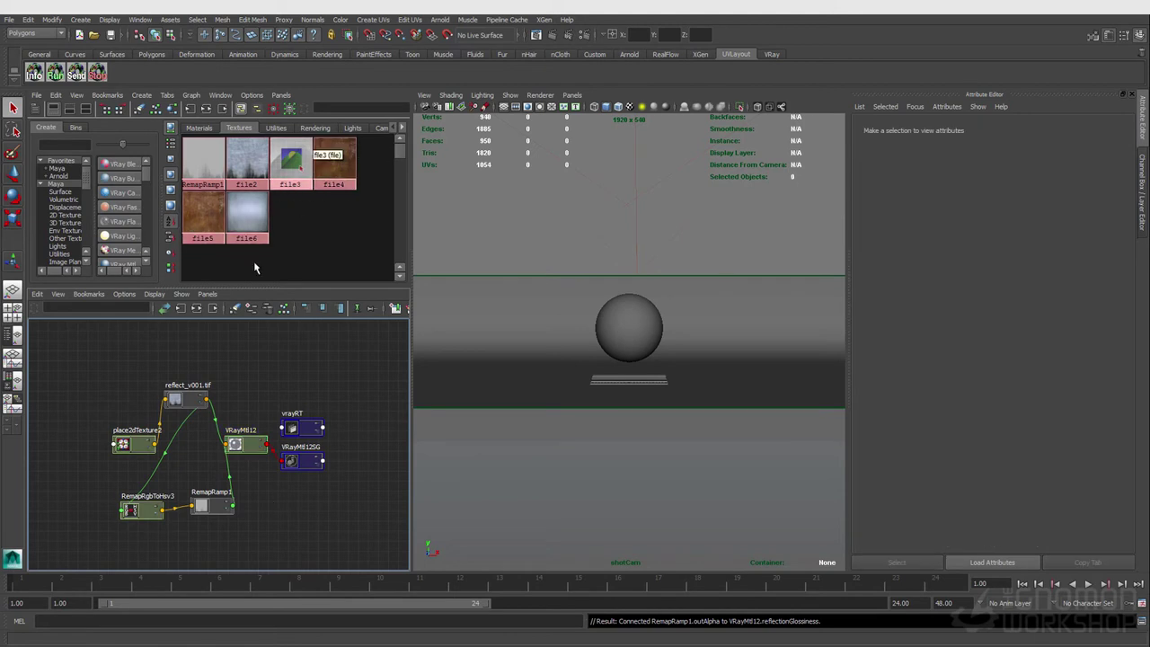
{"action": "key", "text": "Tab"}
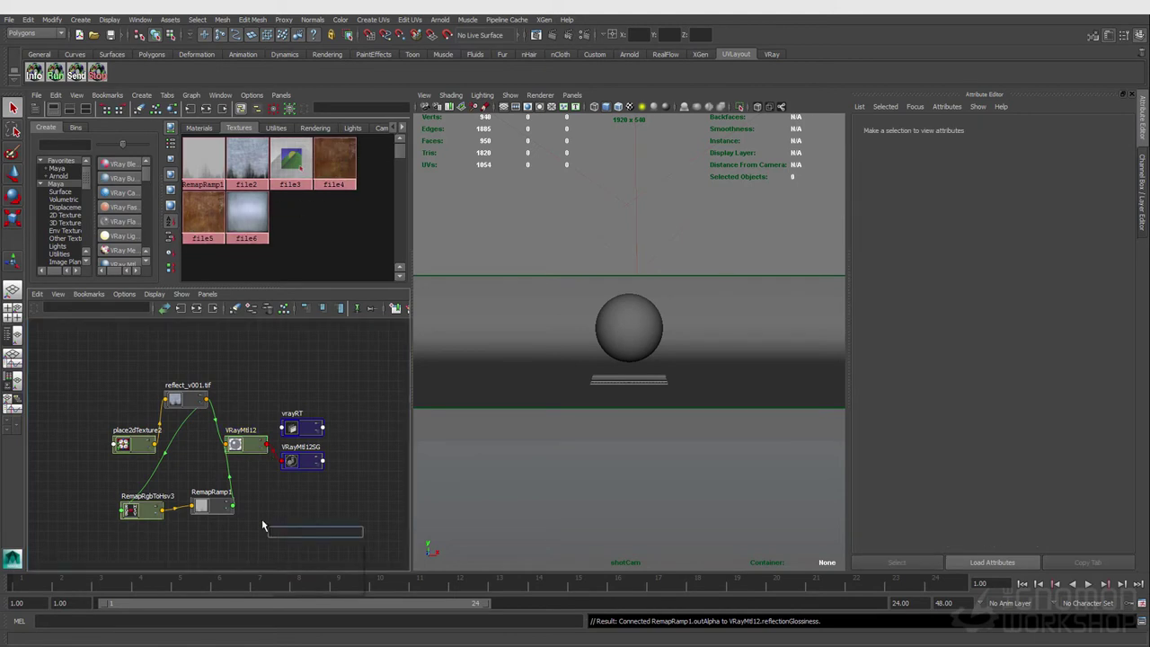
{"action": "type", "text": "vraymtl"}
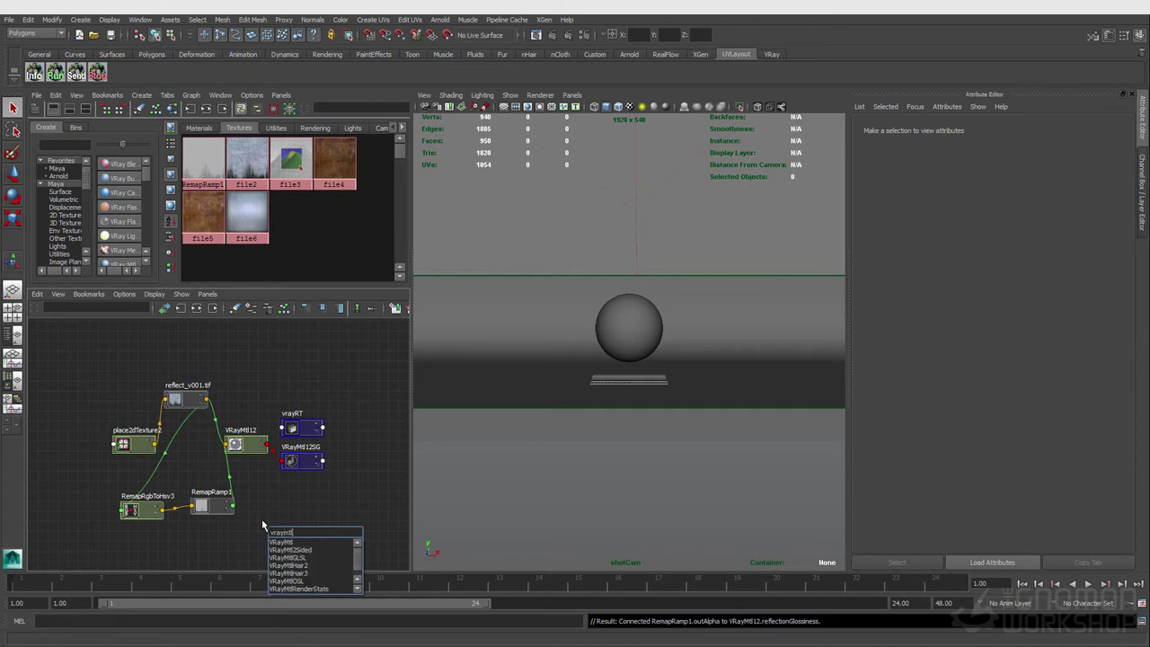
{"action": "key", "text": "Return"}
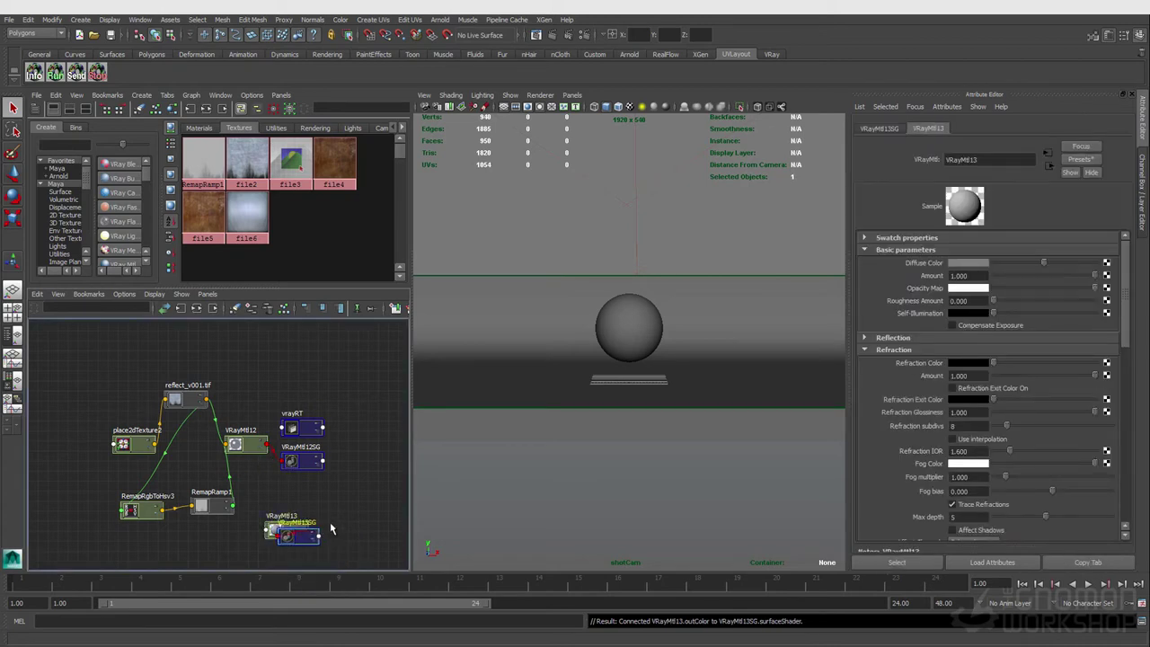
{"action": "left_click", "coordinate": [285, 539]}
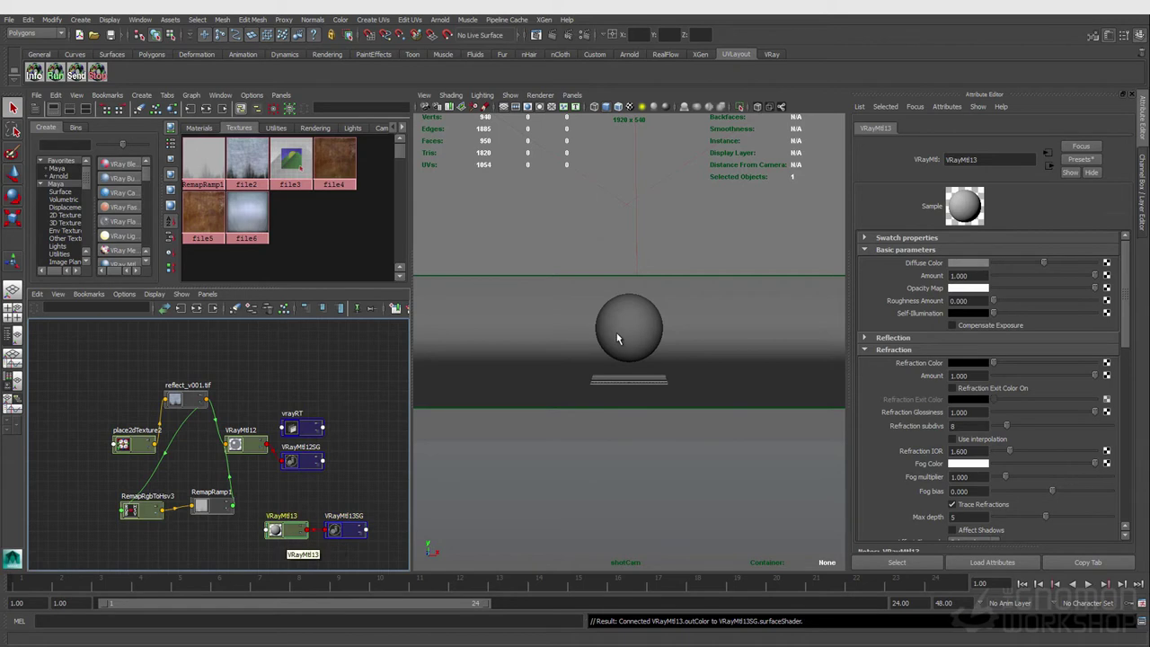
{"action": "left_click", "coordinate": [616, 334]}
{"action": "right_click", "coordinate": [276, 535]}
{"action": "right_click_drag", "start_coordinate": [276, 534], "coordinate": [277, 420]}
Add file4 (Rust0185_1_L.jpg) to the graph, connect it to VRayMtl13's Diffuse Color, and render the sphere.
{"action": "left_click_drag", "start_coordinate": [331, 183], "coordinate": [236, 543]}
{"action": "left_click", "coordinate": [291, 535]}
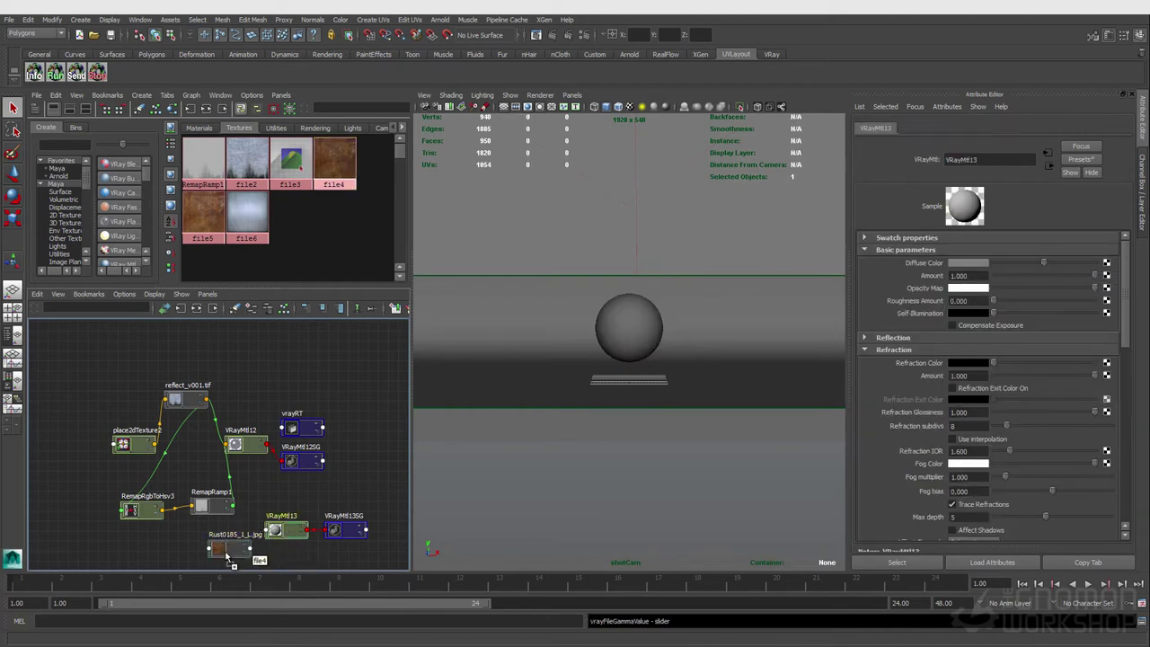
{"action": "middle_click_drag", "start_coordinate": [229, 559], "coordinate": [934, 263]}
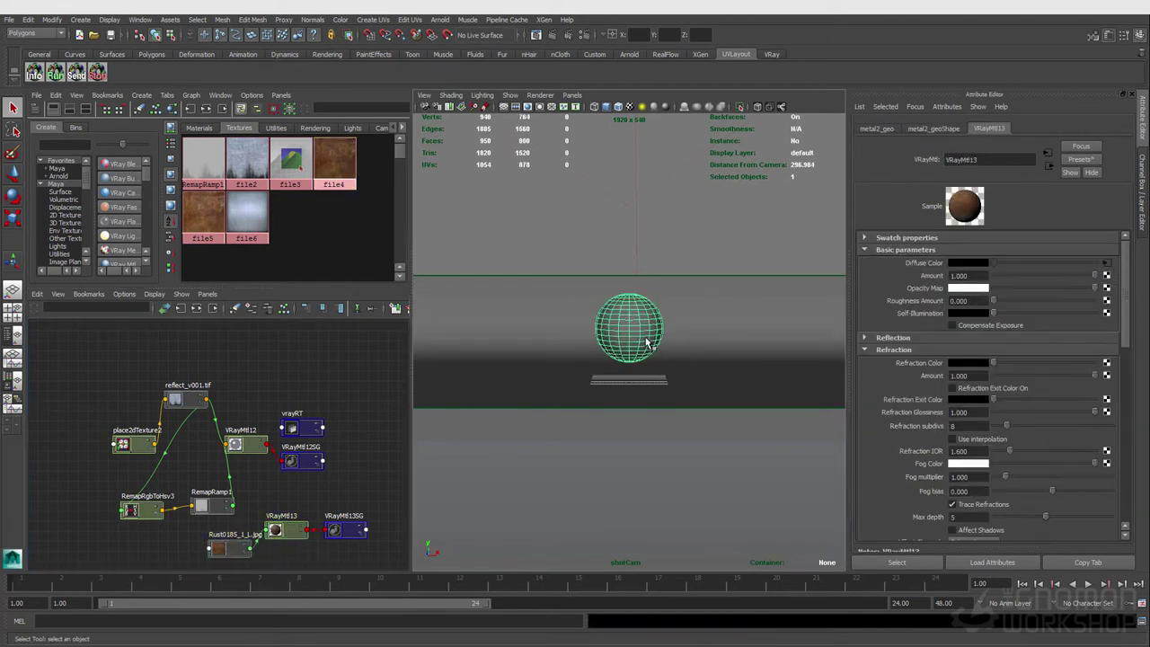
{"action": "left_click", "coordinate": [568, 35]}
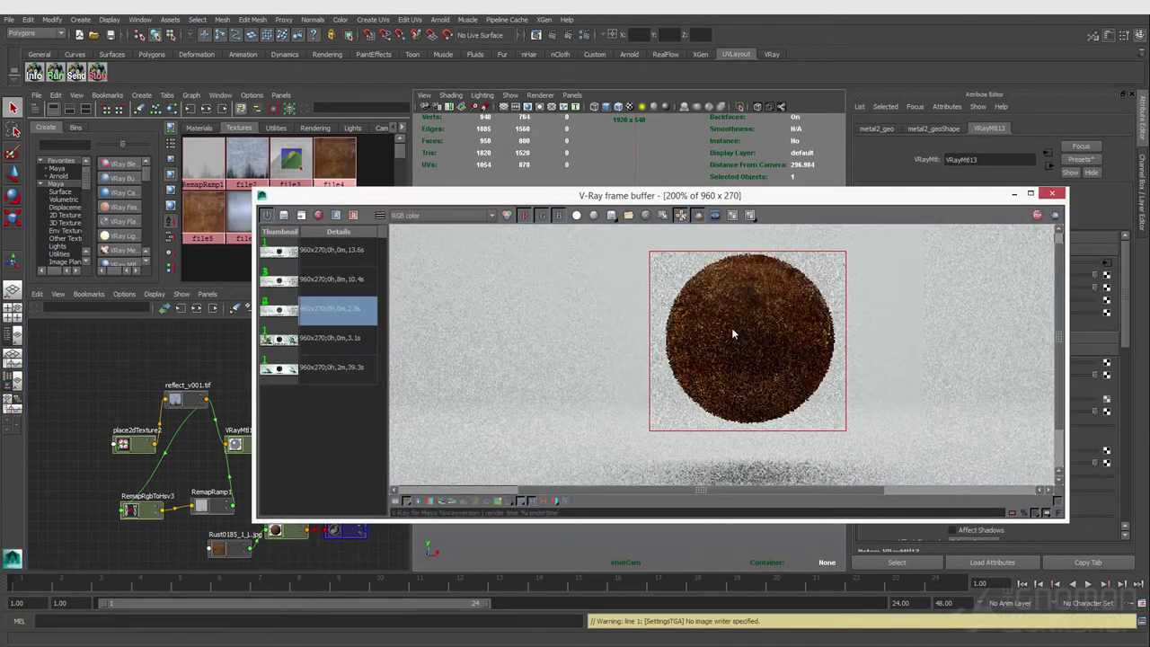
{"action": "left_click_drag", "start_coordinate": [686, 197], "coordinate": [560, 144]}
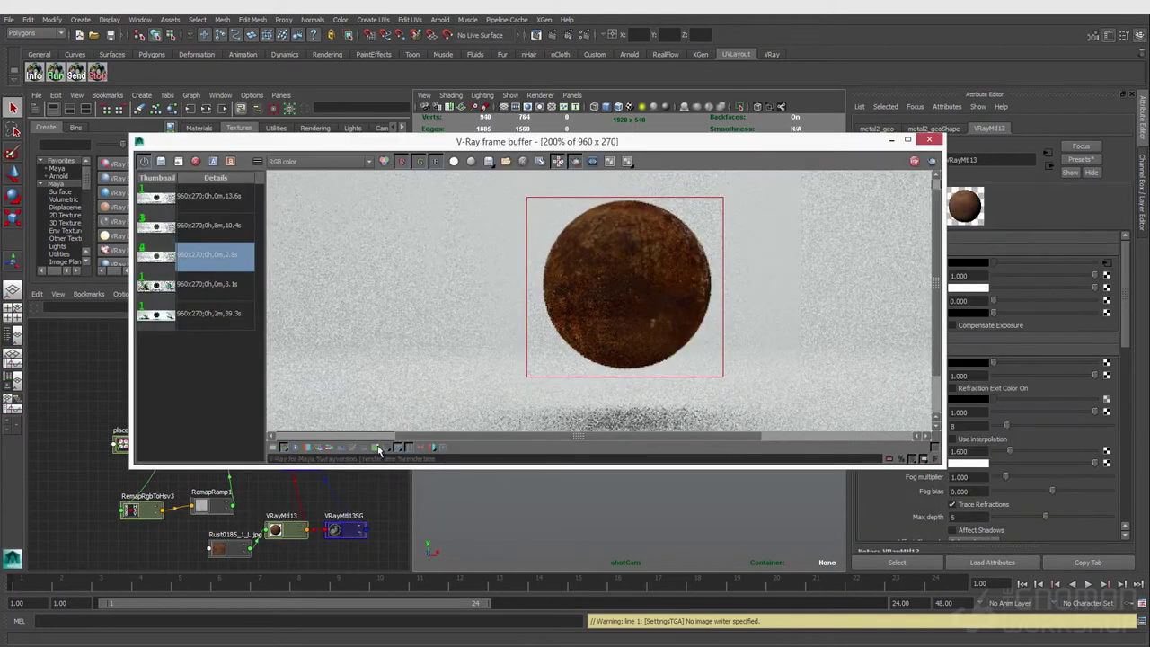
Set Repeat UV to 2 and 2 in the 2D placement of the Rust0185_1_L.jpg texture, keeping the render in view.
{"action": "left_click", "coordinate": [226, 556]}
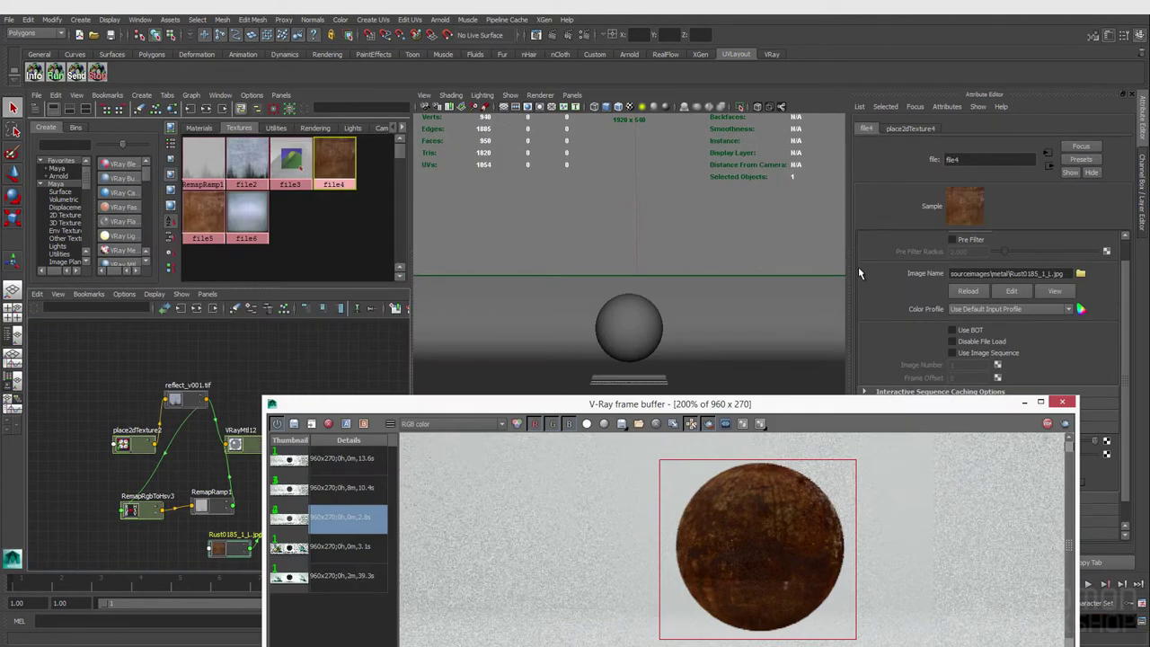
{"action": "left_click", "coordinate": [910, 127]}
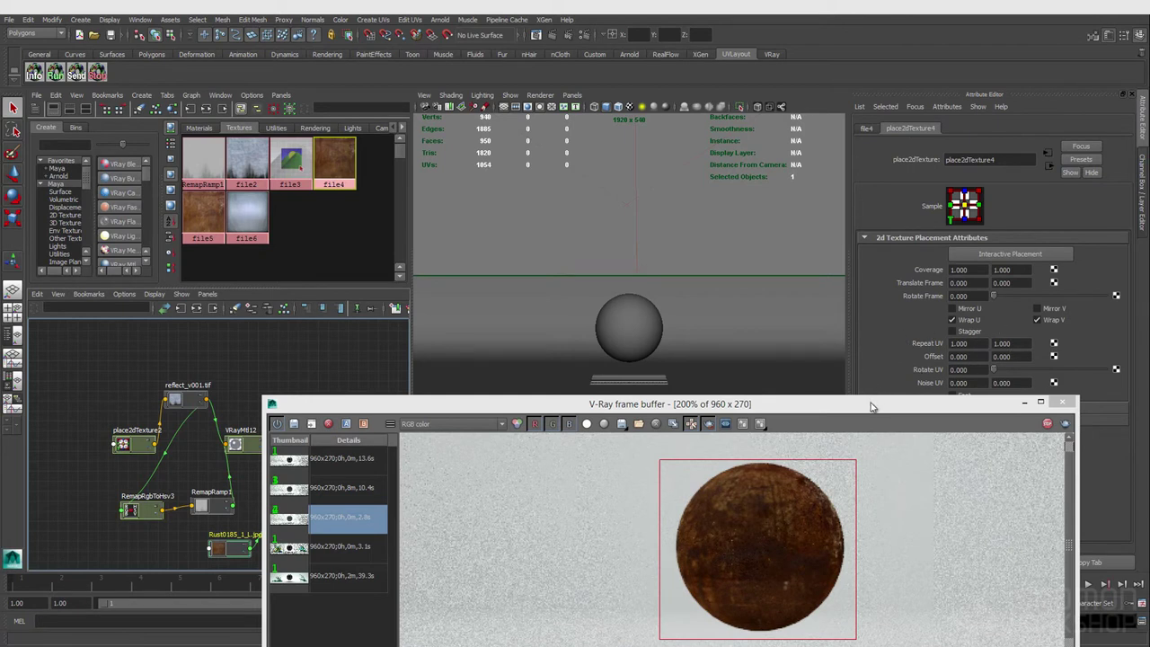
{"action": "left_click_drag", "start_coordinate": [865, 406], "coordinate": [877, 95]}
{"action": "left_click_drag", "start_coordinate": [210, 555], "coordinate": [177, 549]}
{"action": "left_click_drag", "start_coordinate": [1013, 94], "coordinate": [900, 275]}
{"action": "left_click_drag", "start_coordinate": [932, 313], "coordinate": [1059, 312]}
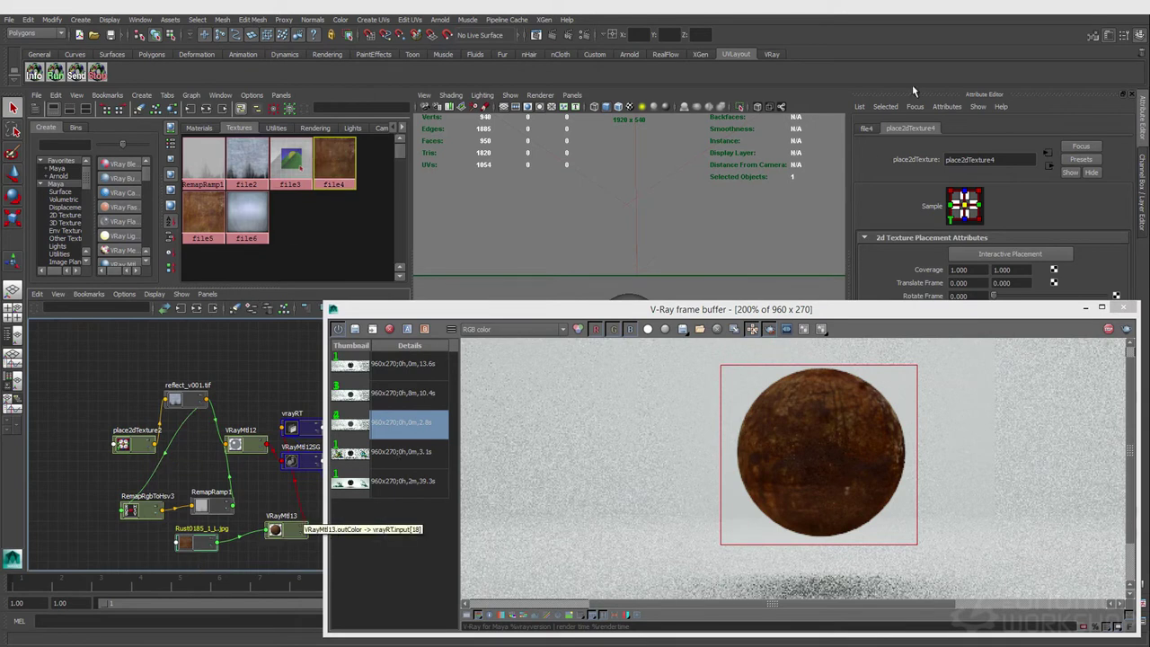
{"action": "left_click_drag", "start_coordinate": [988, 309], "coordinate": [714, 206]}
{"action": "double_click", "coordinate": [961, 344]}
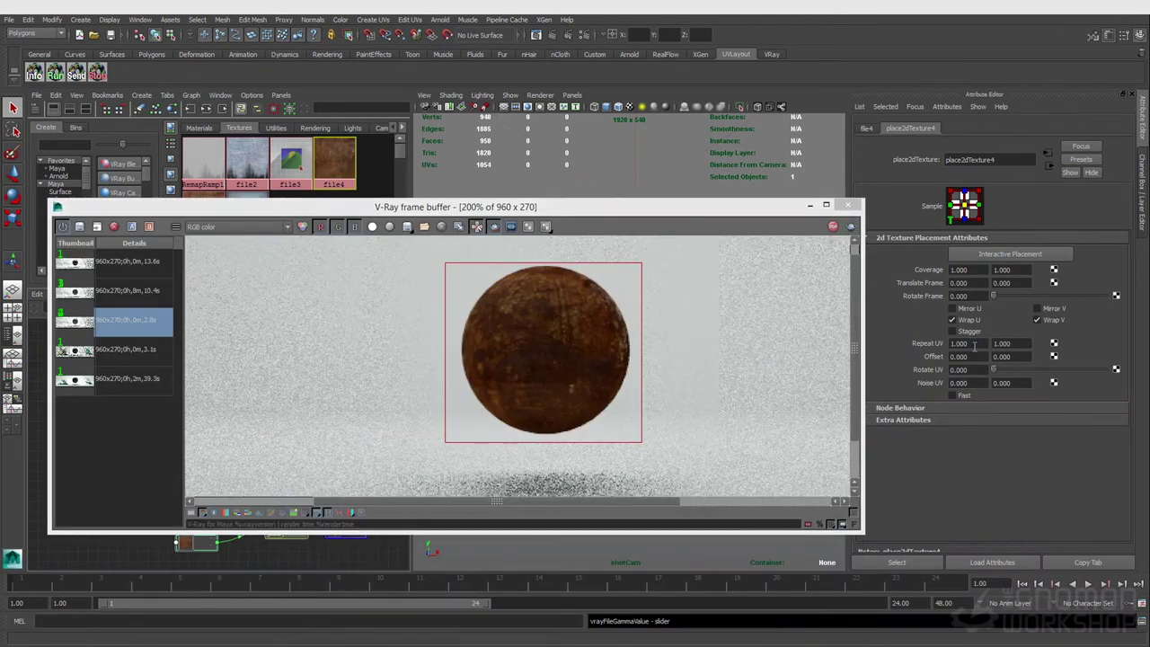
{"action": "type", "text": "2"}
{"action": "key", "text": "Tab"}
{"action": "type", "text": "2"}
{"action": "key", "text": "Tab"}
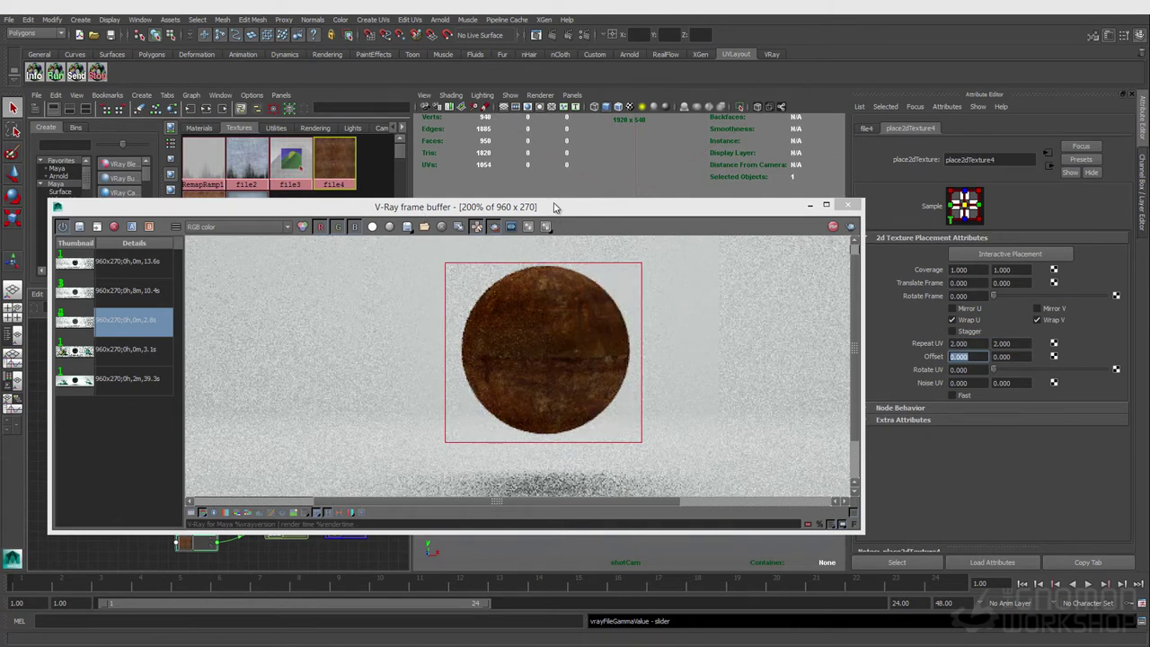
Set VRayMtl13's Roughness Amount to 0.148 and check its effect in the shrunken frame buffer.
{"action": "left_click_drag", "start_coordinate": [554, 207], "coordinate": [738, 184]}
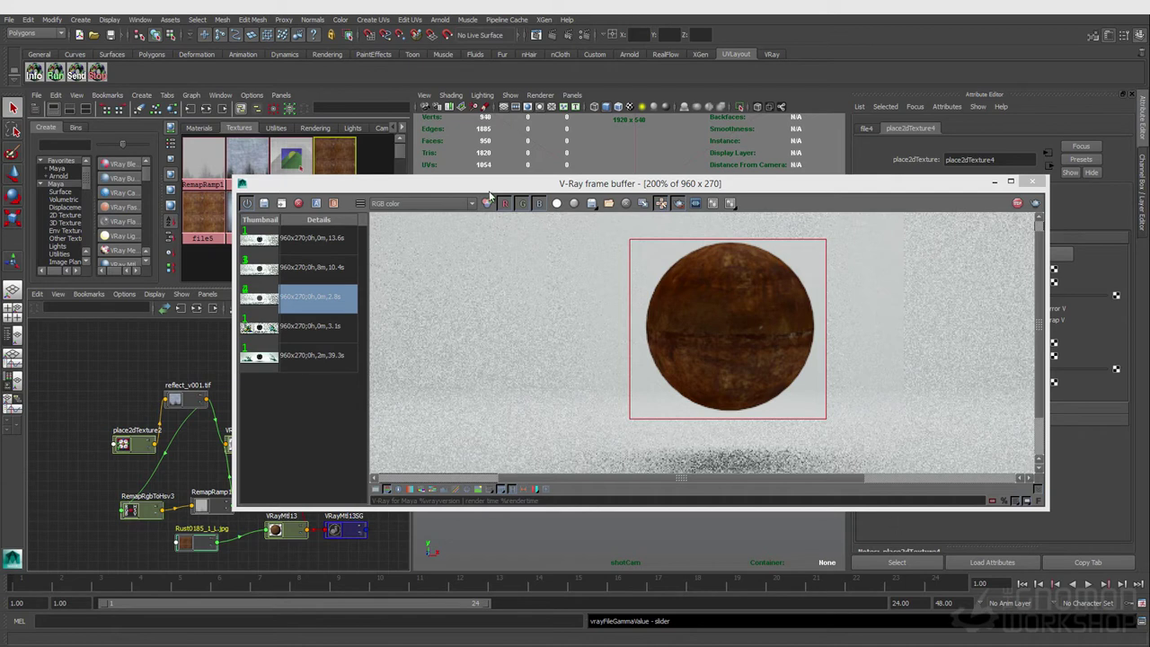
{"action": "left_click_drag", "start_coordinate": [232, 179], "coordinate": [518, 168]}
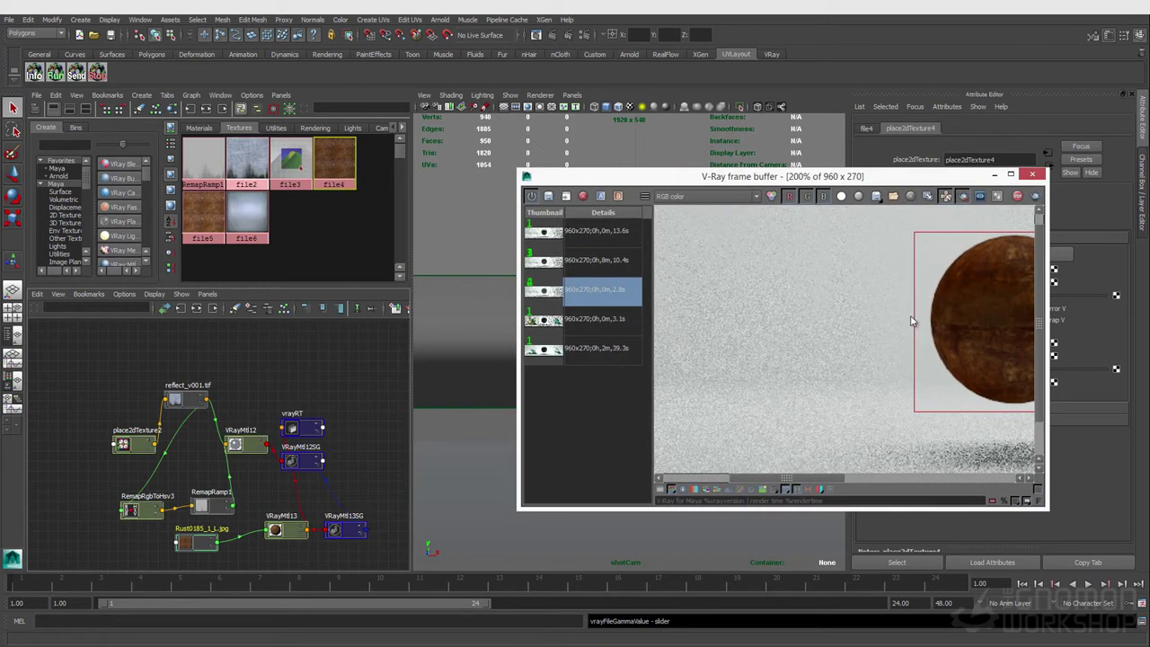
{"action": "left_click_drag", "start_coordinate": [755, 178], "coordinate": [647, 406]}
{"action": "left_click", "coordinate": [281, 541]}
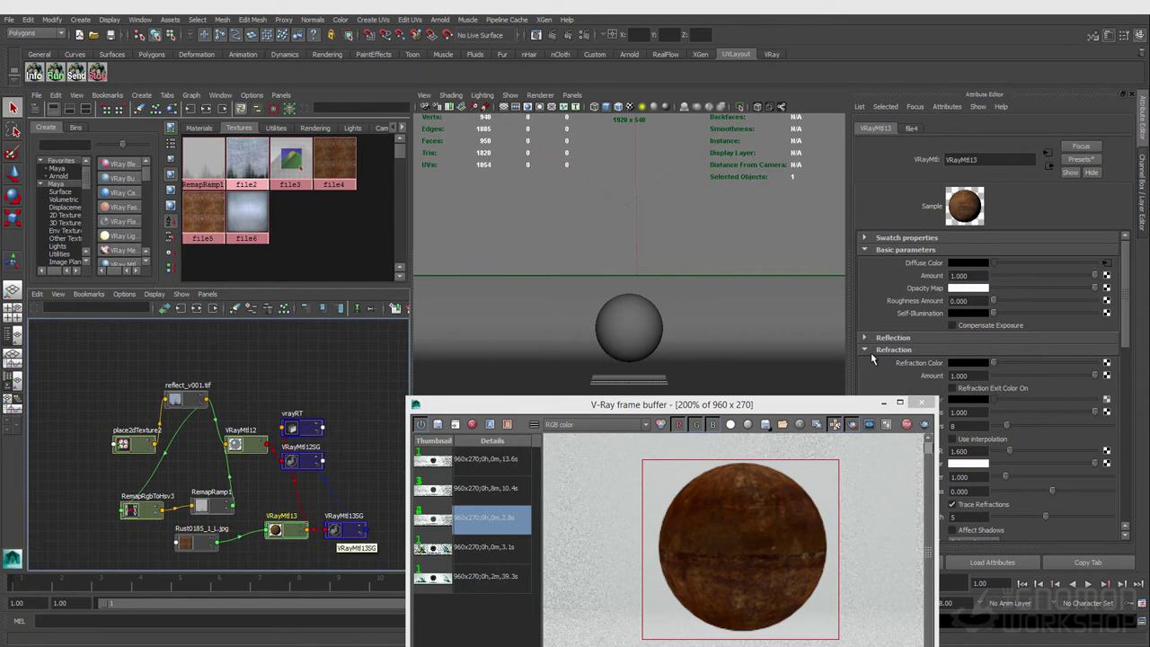
{"action": "left_click_drag", "start_coordinate": [859, 400], "coordinate": [833, 396]}
{"action": "left_click", "coordinate": [1009, 301]}
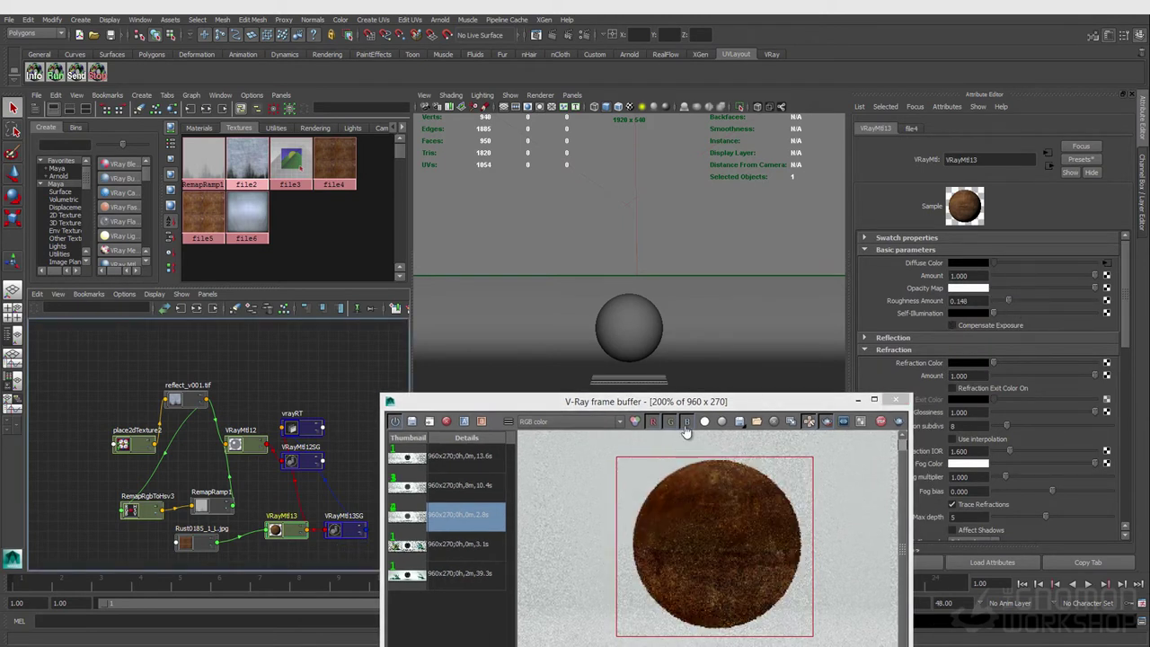
{"action": "left_click_drag", "start_coordinate": [702, 401], "coordinate": [684, 341]}
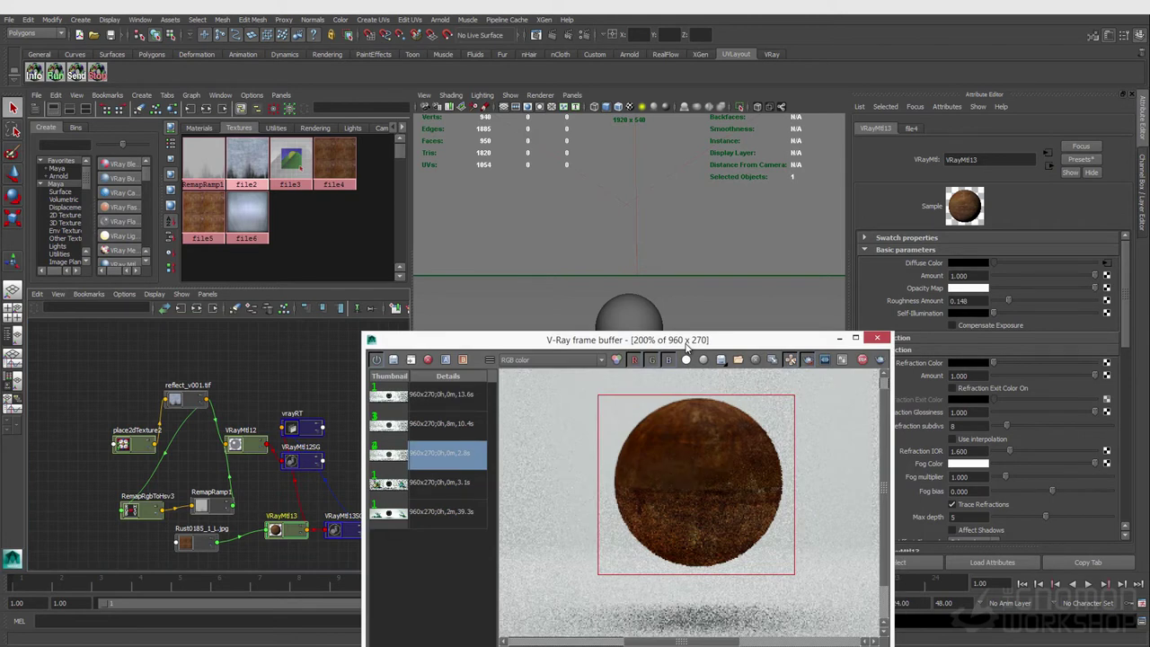
Insert a color remap ramp between Rust0185_1_L.jpg and VRayMtl13, move the new nodes below the material, and reopen VRayMtl13's attributes.
{"action": "left_click", "coordinate": [196, 547]}
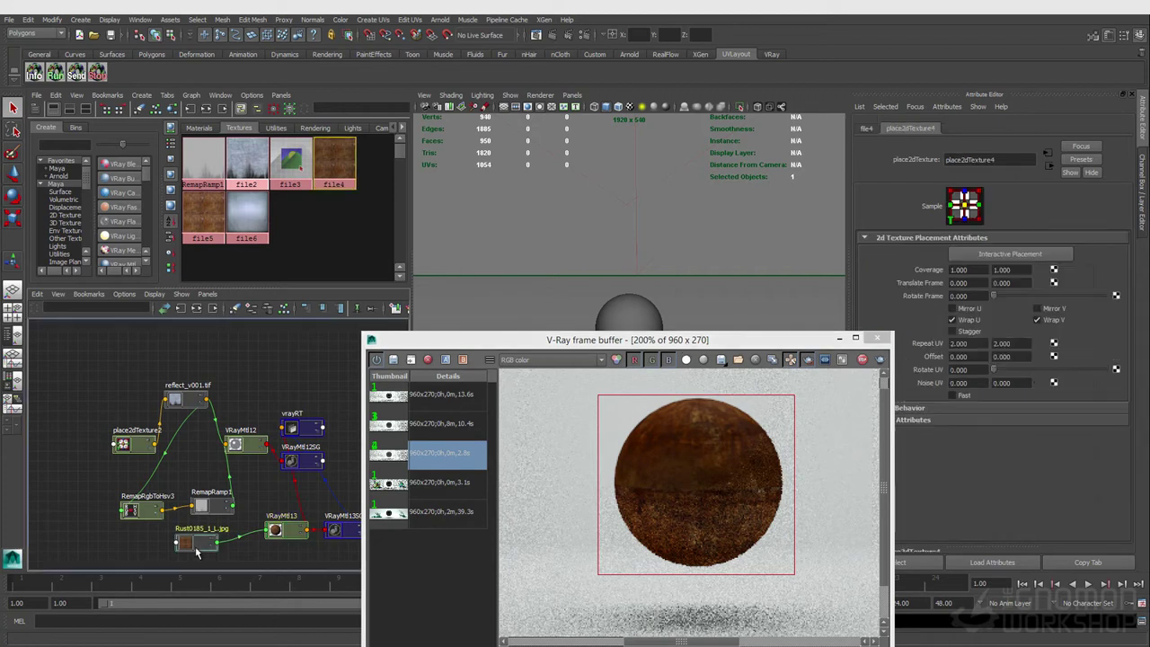
{"action": "left_click", "coordinate": [963, 486]}
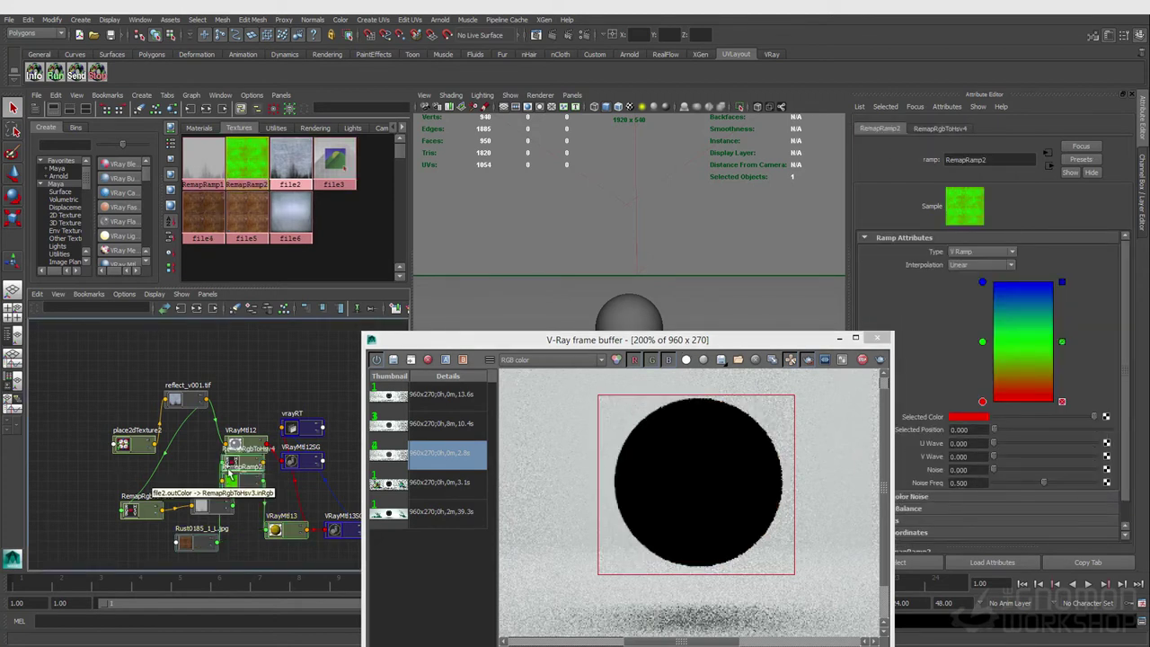
{"action": "left_click_drag", "start_coordinate": [245, 482], "coordinate": [238, 552]}
{"action": "left_click_drag", "start_coordinate": [256, 507], "coordinate": [268, 543]}
{"action": "left_click", "coordinate": [268, 539]}
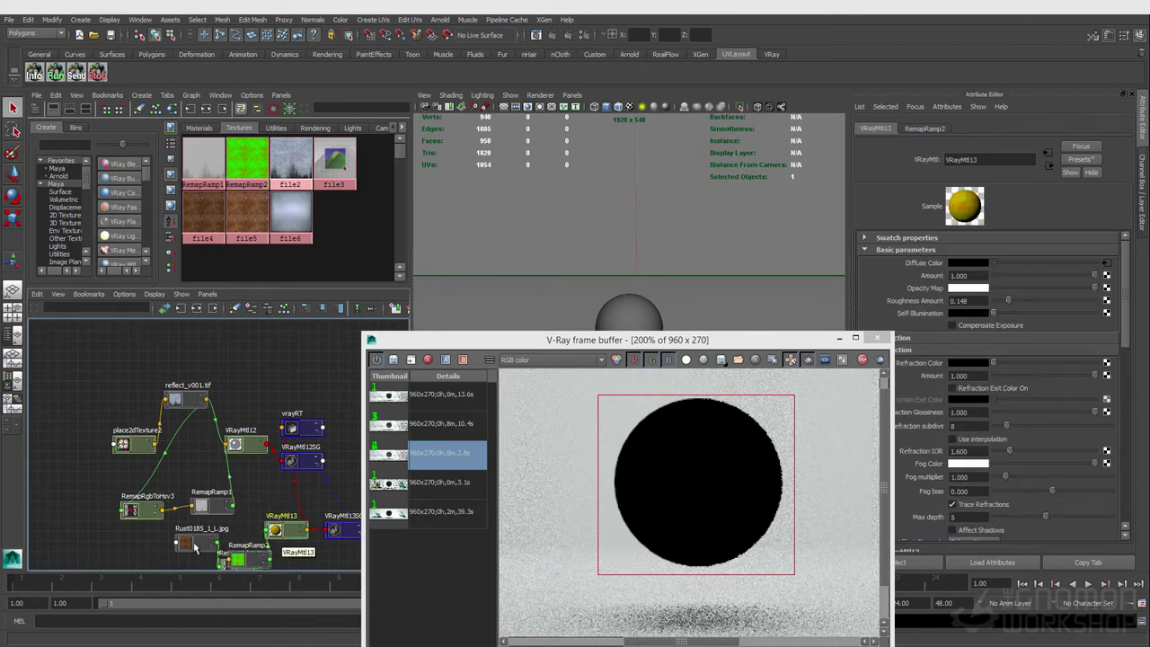
Connect Rust0185_1_L.jpg directly to VRayMtl13's Diffuse Color, then spread out the remap nodes and clear the view of the graph.
{"action": "middle_click_drag", "start_coordinate": [236, 559], "coordinate": [917, 272]}
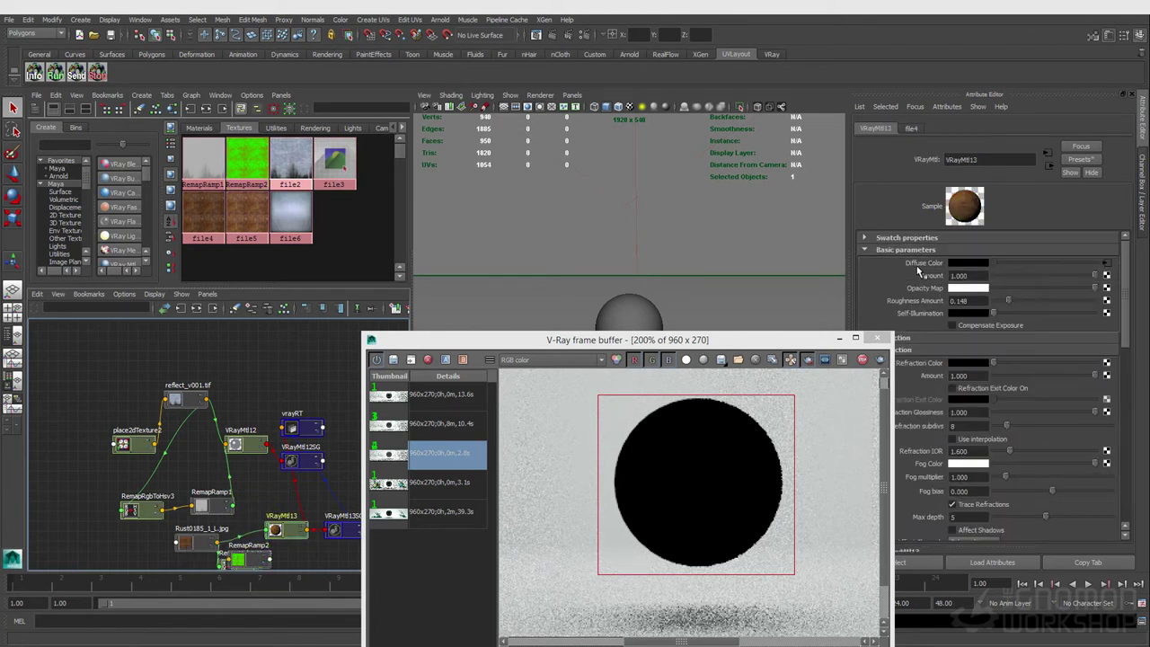
{"action": "left_click_drag", "start_coordinate": [584, 340], "coordinate": [641, 170]}
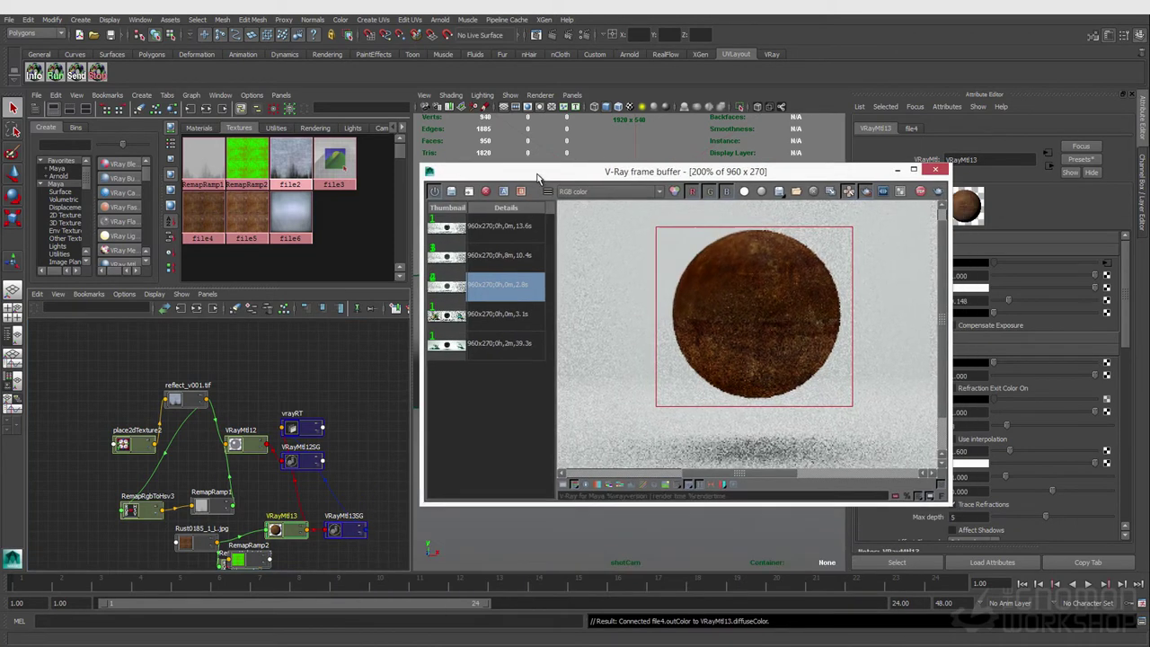
{"action": "left_click_drag", "start_coordinate": [238, 559], "coordinate": [262, 550]}
{"action": "middle_click_drag", "start_coordinate": [211, 521], "coordinate": [206, 449], "text": "alt"}
{"action": "left_click_drag", "start_coordinate": [205, 438], "coordinate": [188, 398]}
{"action": "left_click", "coordinate": [130, 371]}
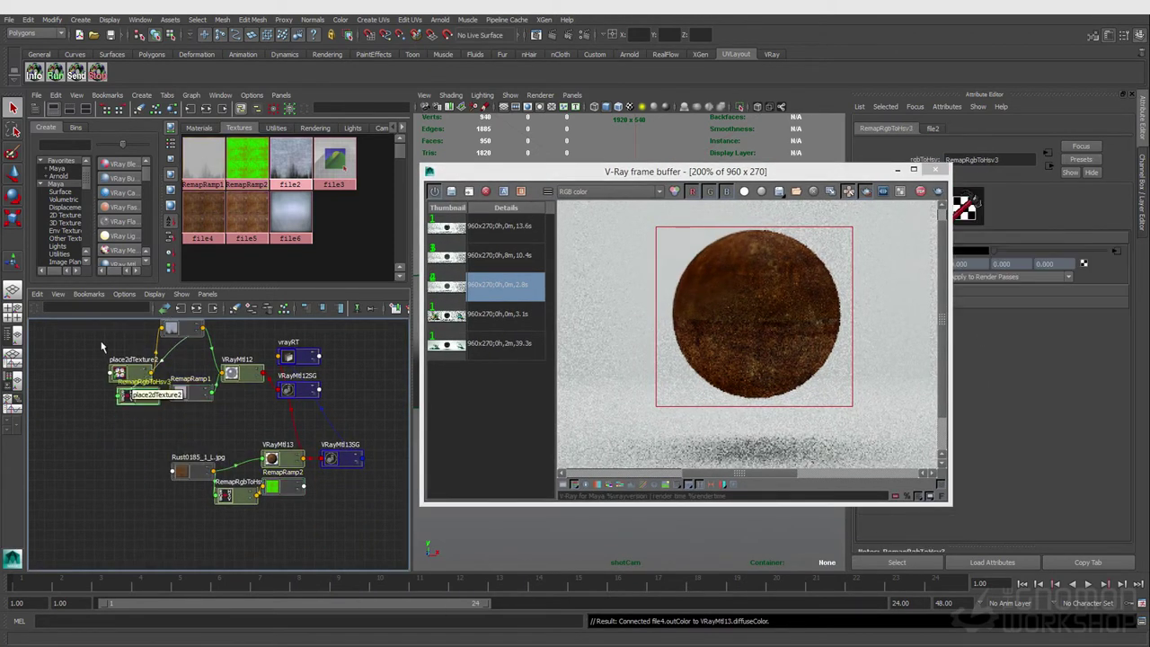
{"action": "left_click_drag", "start_coordinate": [130, 371], "coordinate": [108, 340]}
{"action": "scroll", "coordinate": [223, 448], "scroll_direction": "up", "scroll_amount": 3}
Turn RemapRamp2 into a black-to-white ramp by removing its middle entry, recoloring the end entries, and placing white at position 0.740.
{"action": "left_click", "coordinate": [306, 513]}
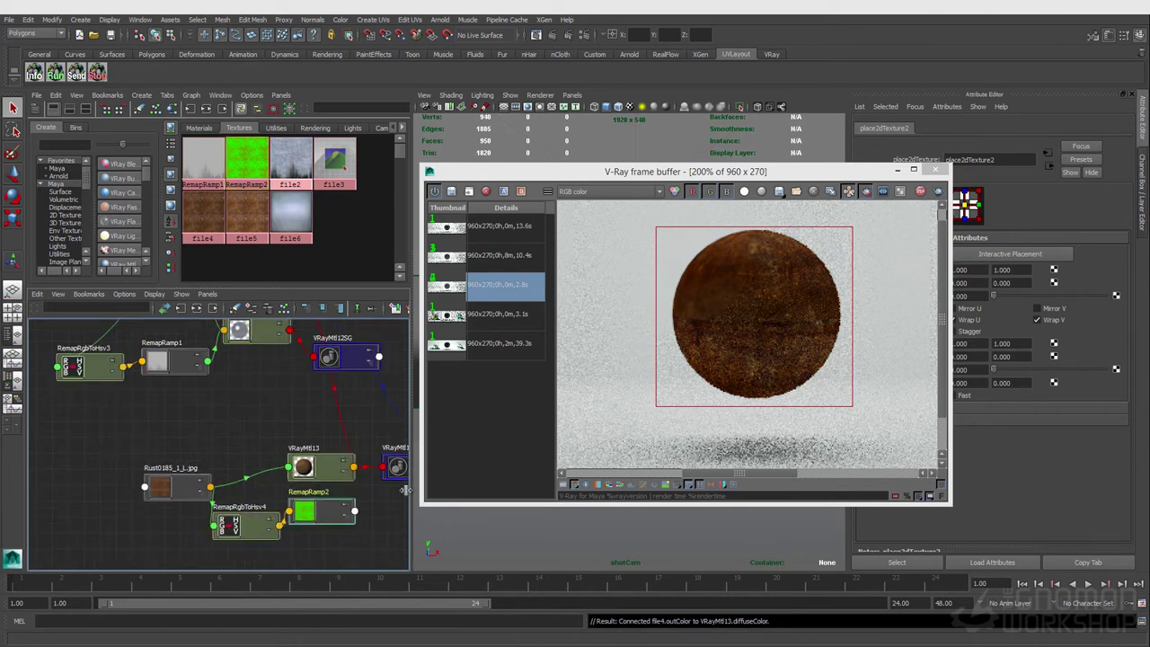
{"action": "left_click_drag", "start_coordinate": [784, 175], "coordinate": [730, 170]}
{"action": "left_click", "coordinate": [1062, 344]}
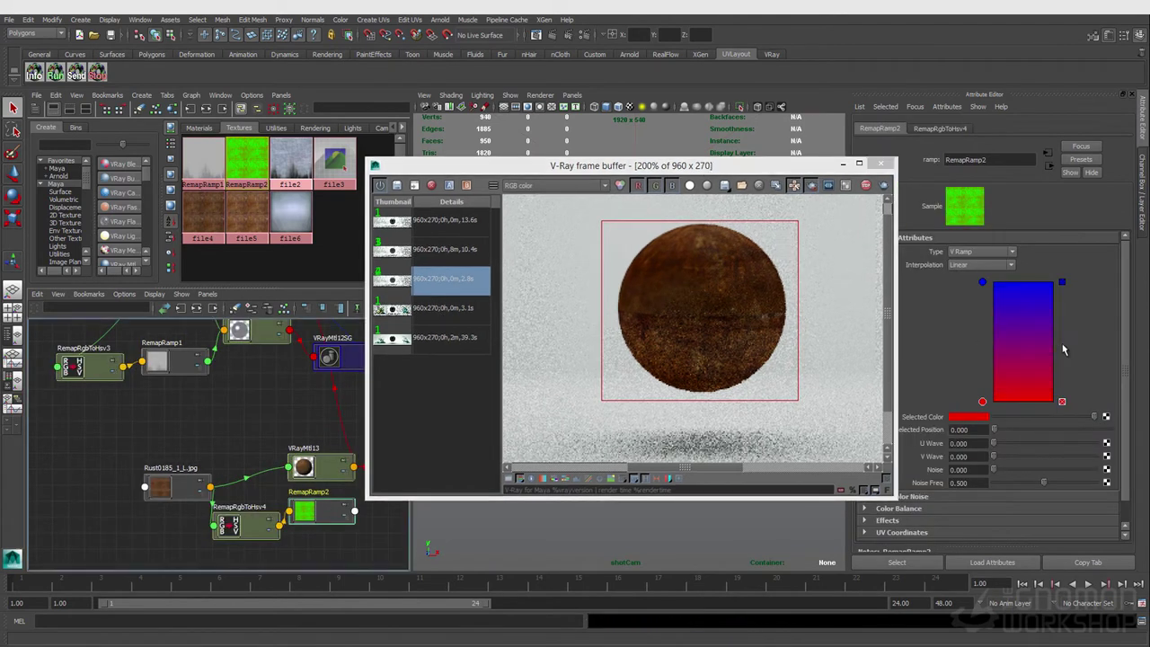
{"action": "left_click_drag", "start_coordinate": [983, 419], "coordinate": [978, 390]}
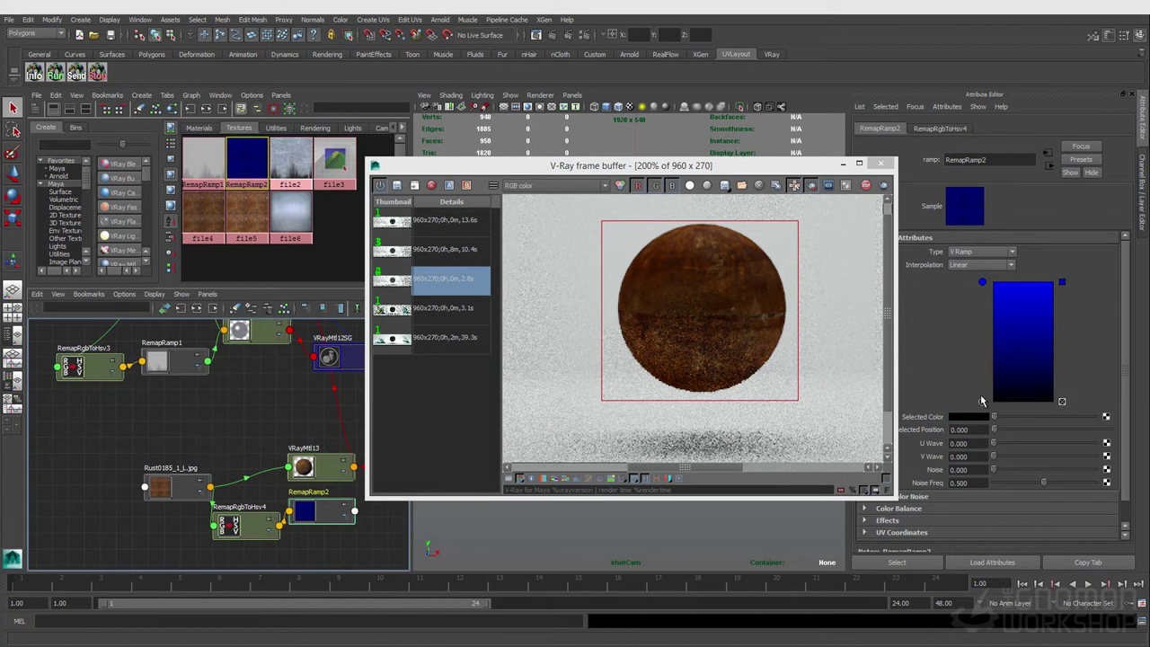
{"action": "left_click", "coordinate": [982, 283]}
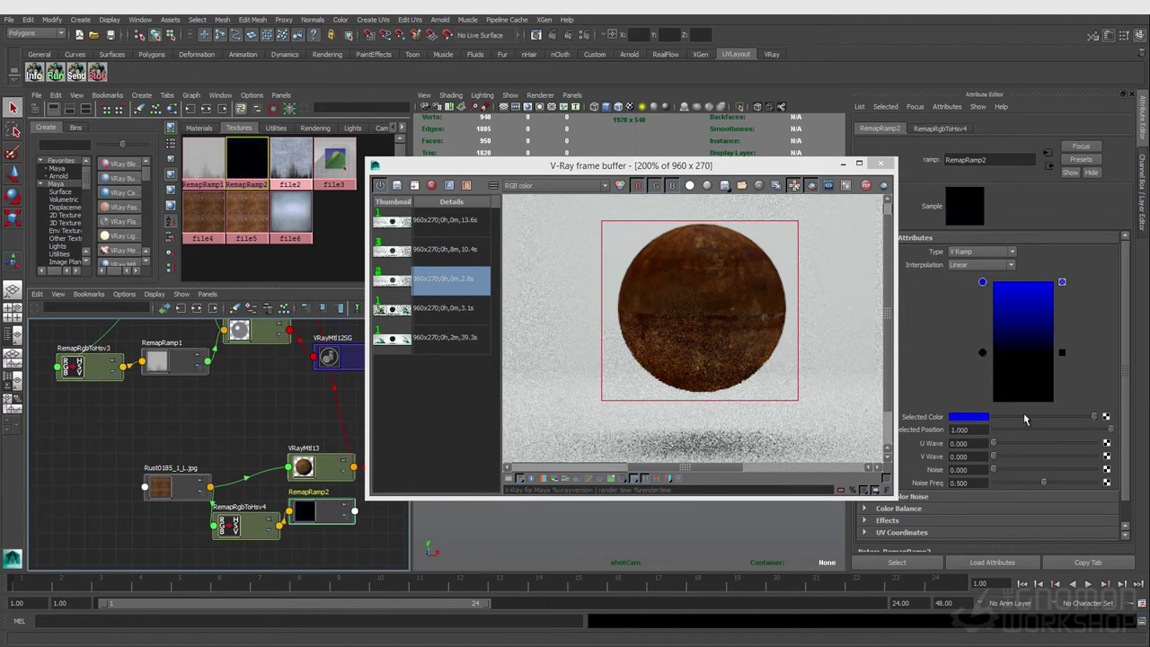
{"action": "left_click_drag", "start_coordinate": [1060, 416], "coordinate": [1093, 416]}
{"action": "left_click_drag", "start_coordinate": [982, 355], "coordinate": [982, 360]}
{"action": "left_click_drag", "start_coordinate": [981, 284], "coordinate": [982, 312]}
{"action": "left_click", "coordinate": [982, 362]}
{"action": "left_click", "coordinate": [982, 363]}
{"action": "left_click_drag", "start_coordinate": [983, 362], "coordinate": [982, 361]}
{"action": "left_click", "coordinate": [982, 313]}
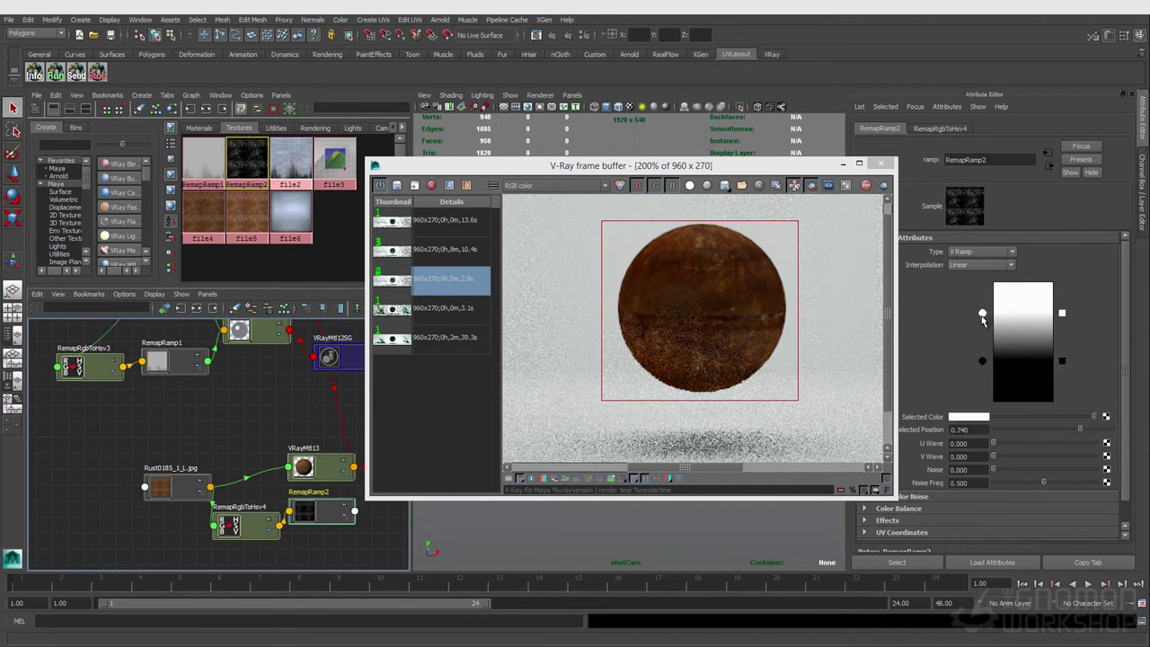
Tint RemapRamp2's white entry golden yellow and connect the ramp to VRayMtl13's Reflection Color.
{"action": "left_click", "coordinate": [966, 417]}
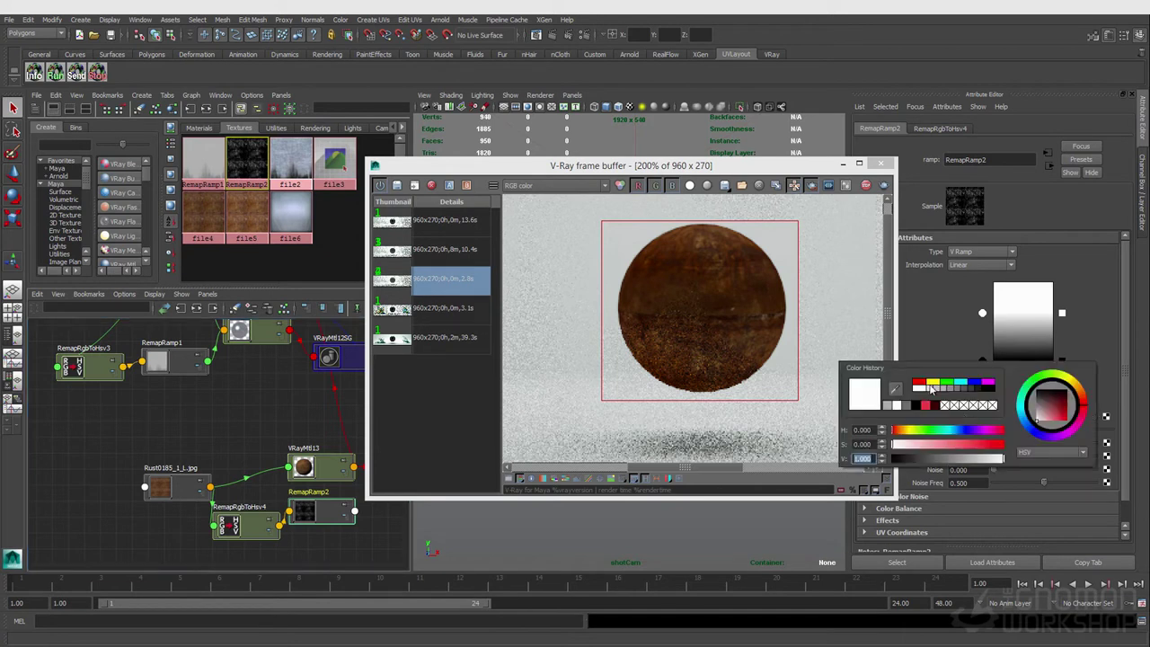
{"action": "left_click", "coordinate": [932, 383]}
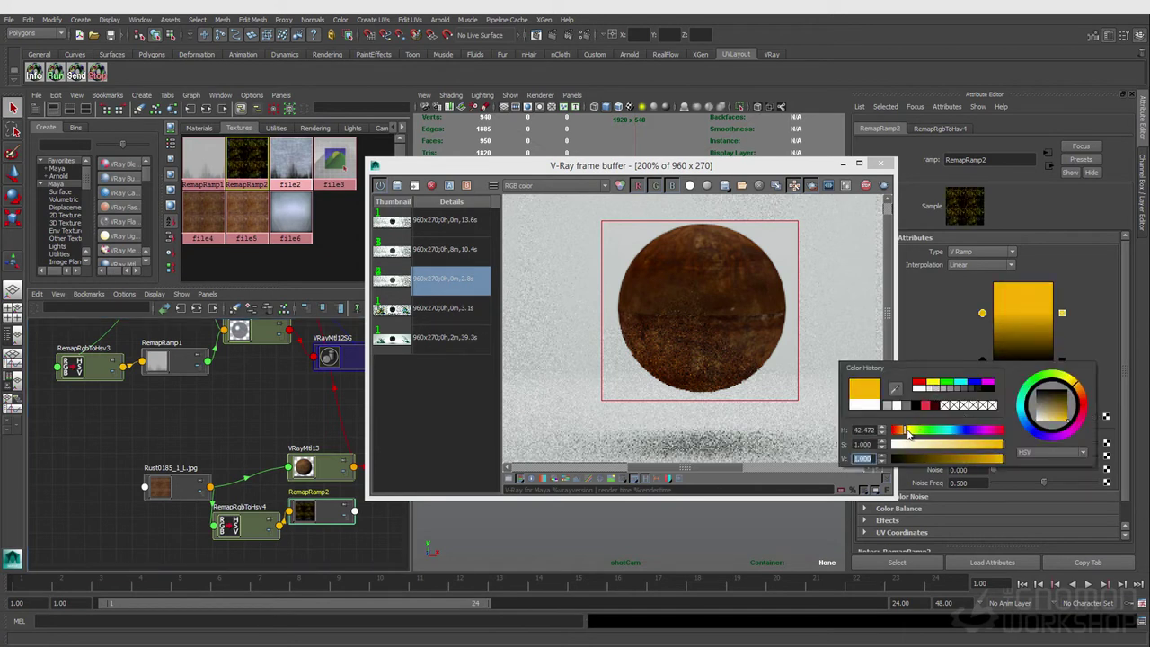
{"action": "left_click", "coordinate": [304, 466]}
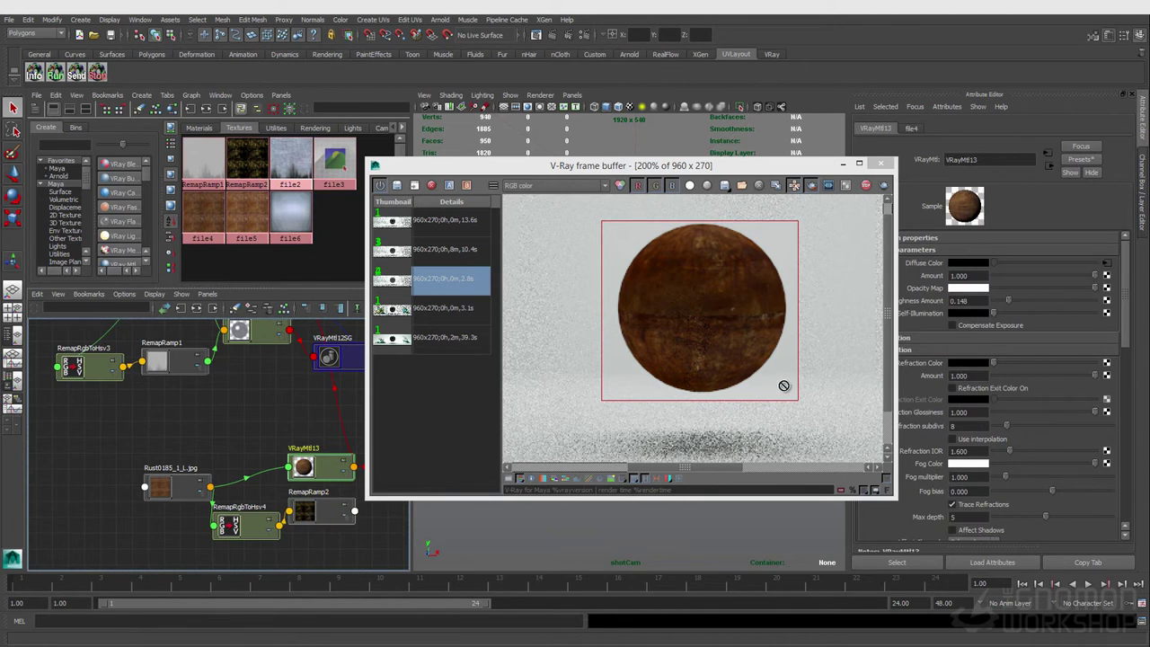
{"action": "left_click", "coordinate": [930, 338]}
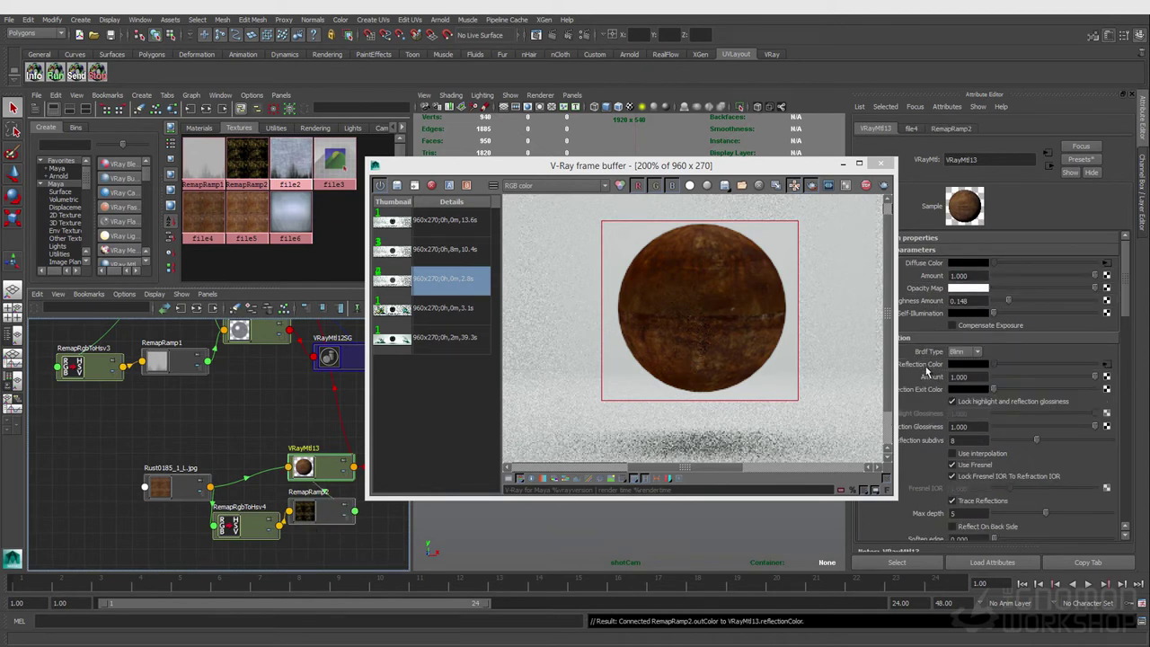
{"action": "middle_click_drag", "start_coordinate": [927, 368], "coordinate": [927, 364]}
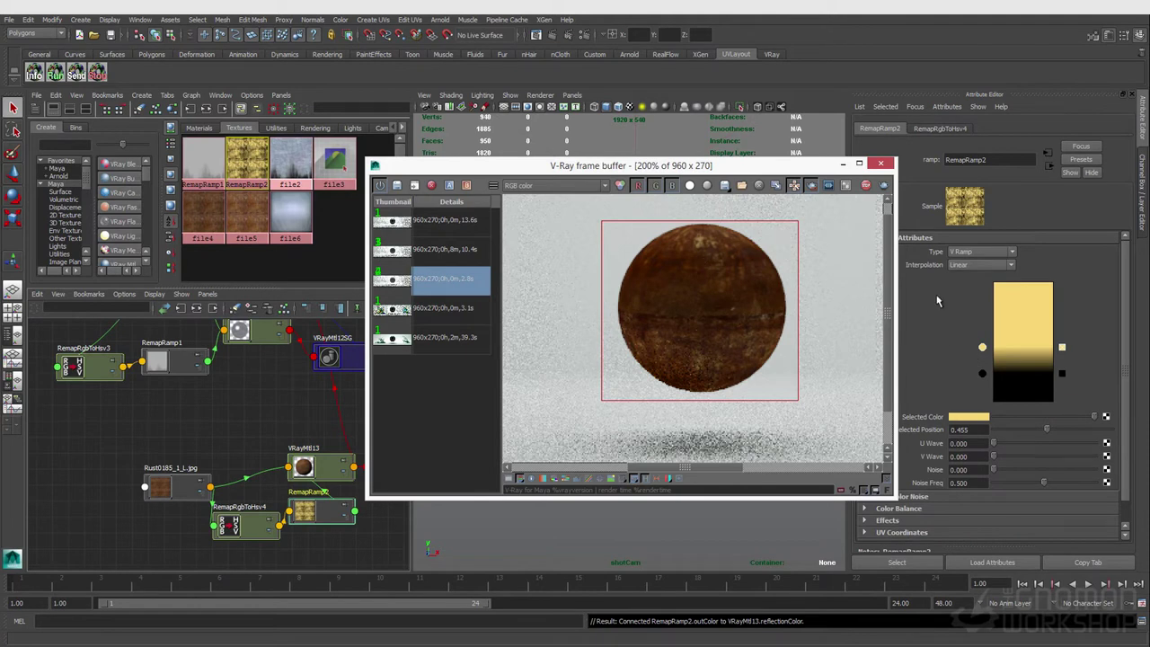
Move RemapRamp2's yellow entry to position 0.495 and set VRayMtl13's reflection Amount to 0.361 and Reflection Glossiness to 0.680.
{"action": "left_click_drag", "start_coordinate": [983, 349], "coordinate": [982, 342]}
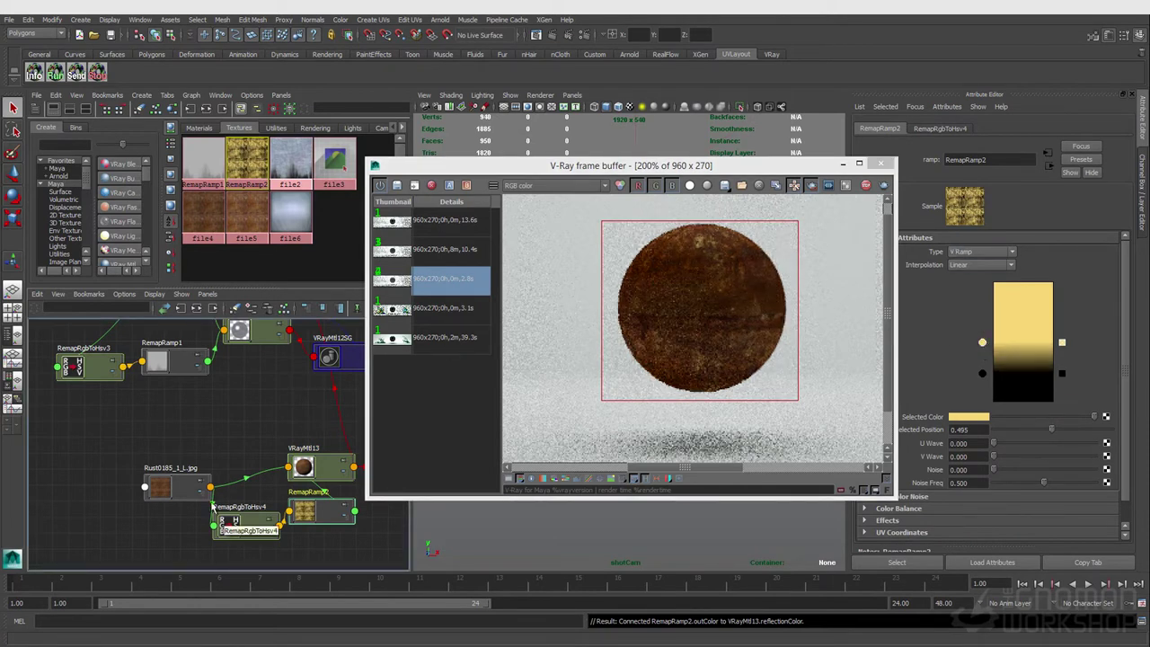
{"action": "left_click", "coordinate": [303, 468]}
{"action": "left_click_drag", "start_coordinate": [1052, 382], "coordinate": [1033, 381]}
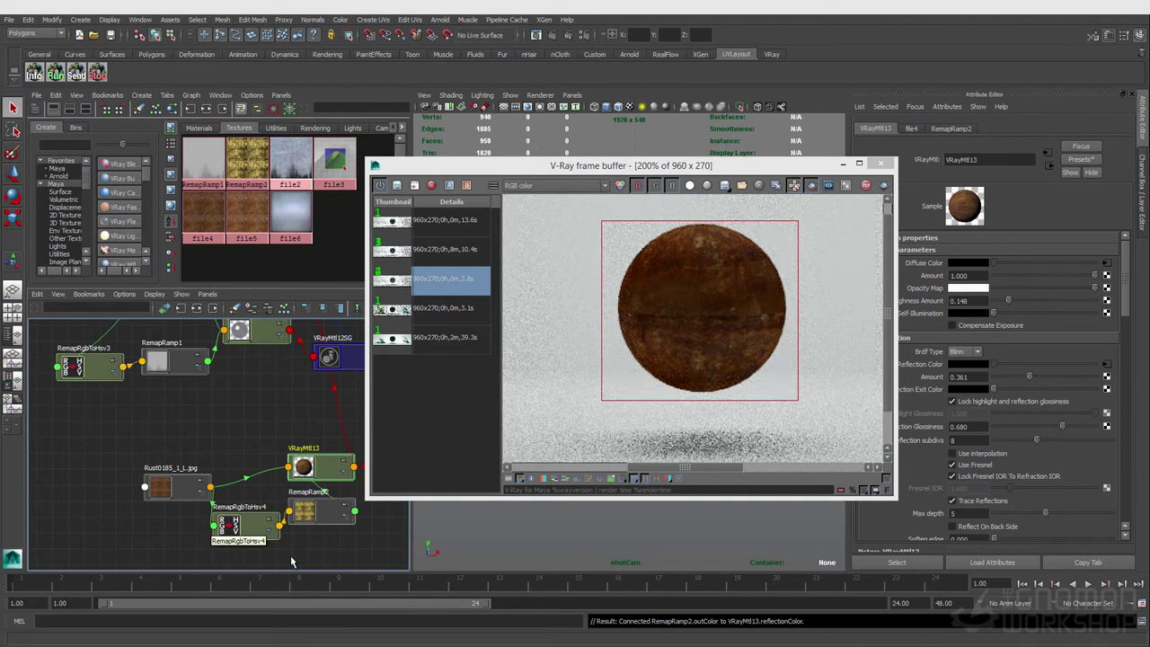
Duplicate RemapRamp2 with its connections to the network and connect the copy to VRayMtl13's bump Map.
{"action": "left_click", "coordinate": [295, 509]}
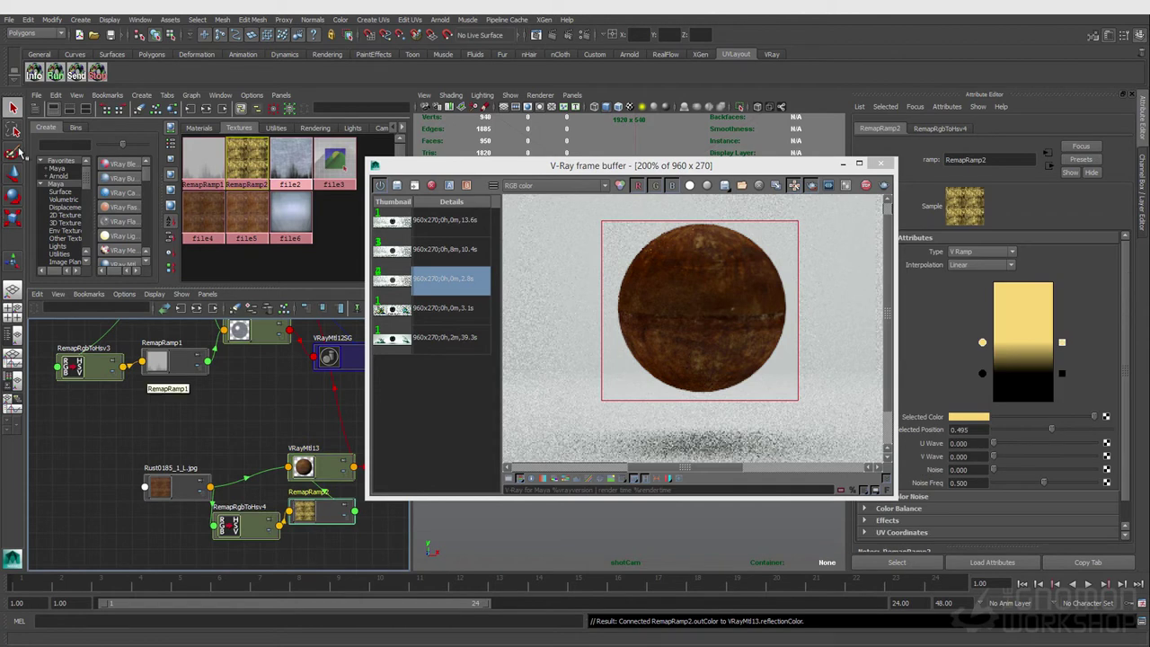
{"action": "left_click", "coordinate": [55, 95]}
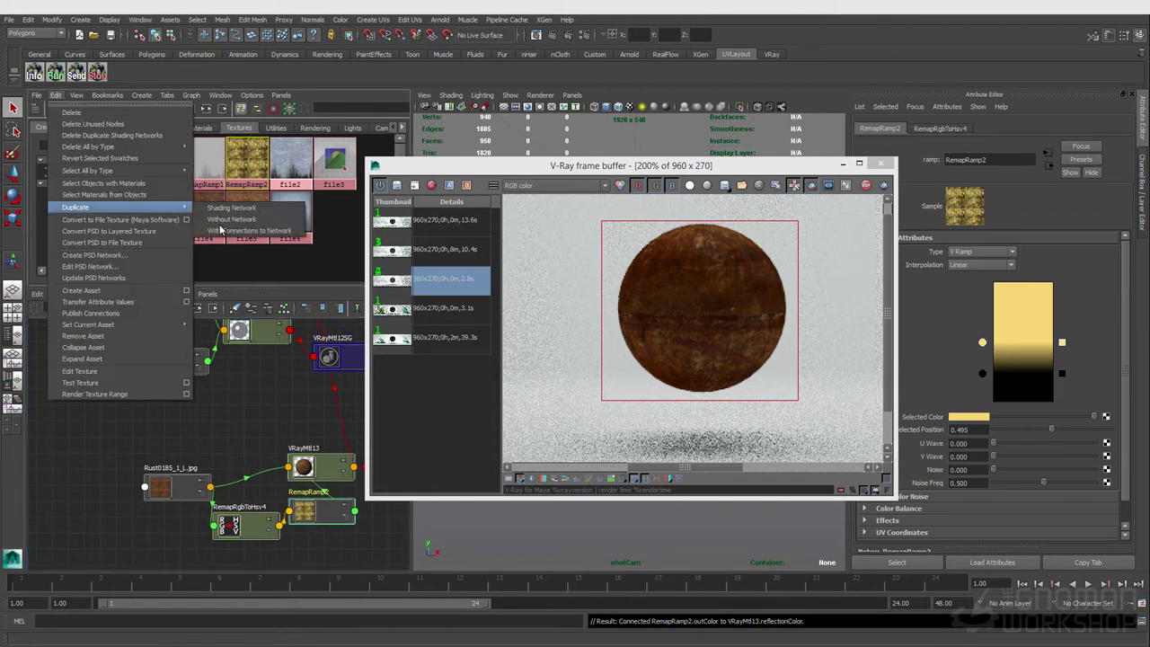
{"action": "left_click", "coordinate": [220, 230]}
{"action": "left_click_drag", "start_coordinate": [316, 469], "coordinate": [321, 459]}
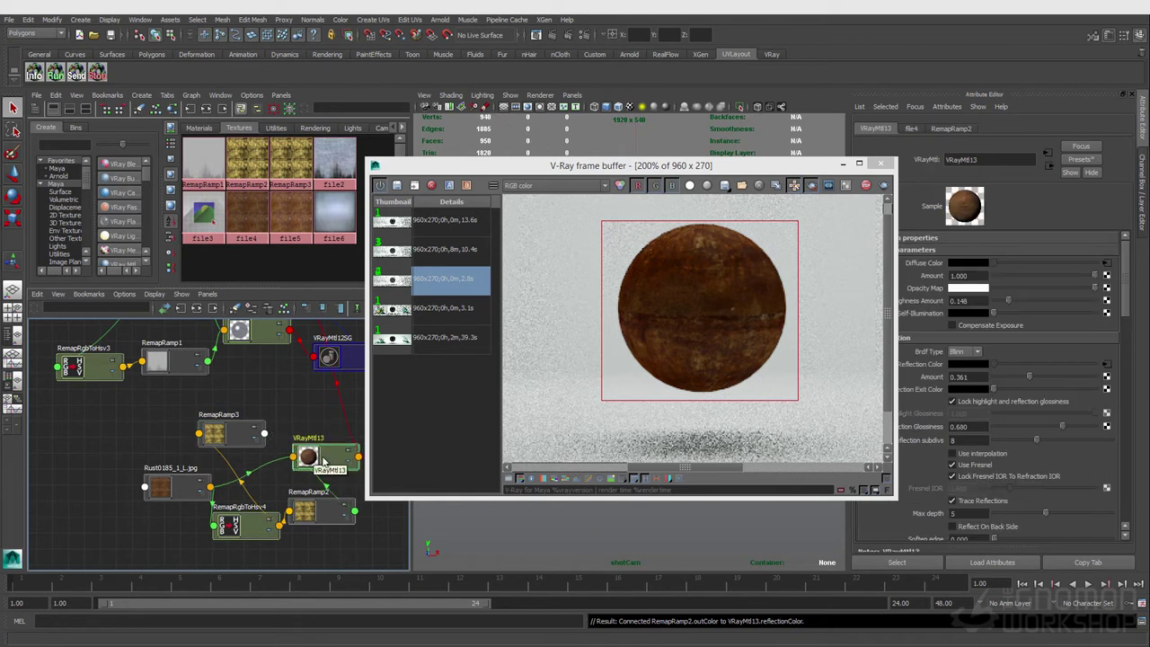
{"action": "scroll", "coordinate": [966, 449], "scroll_direction": "down", "scroll_amount": 8}
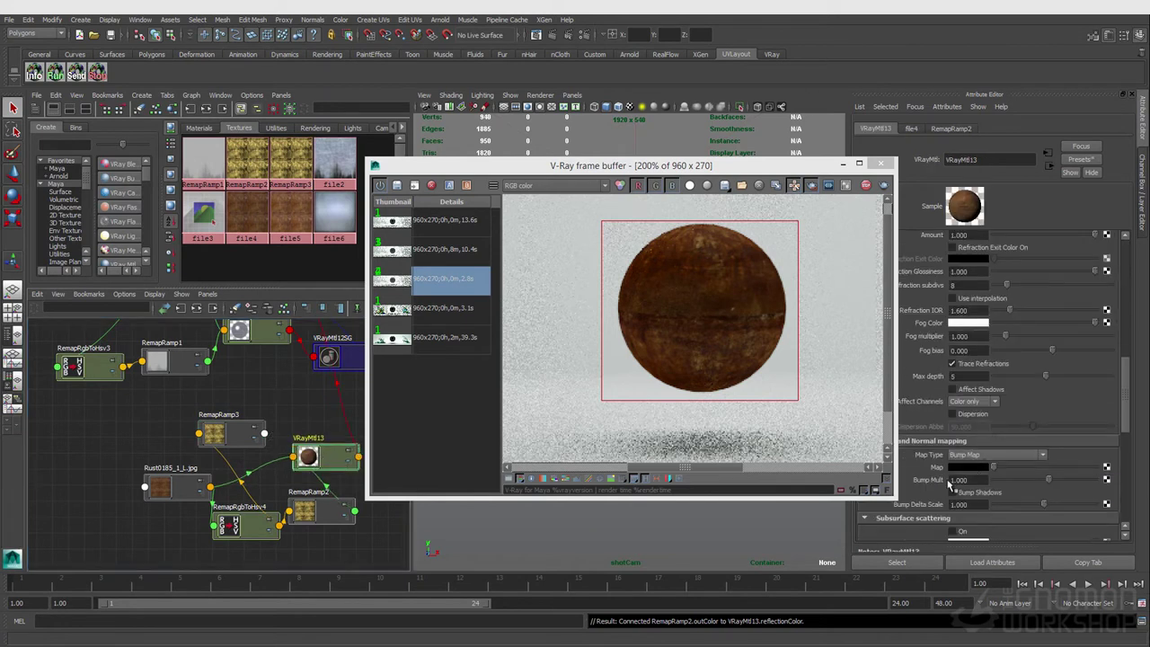
{"action": "middle_click_drag", "start_coordinate": [223, 436], "coordinate": [936, 473]}
Stretch RemapRamp3's entries to the ramp's two ends and change the yellow entry to white.
{"action": "left_click", "coordinate": [237, 438]}
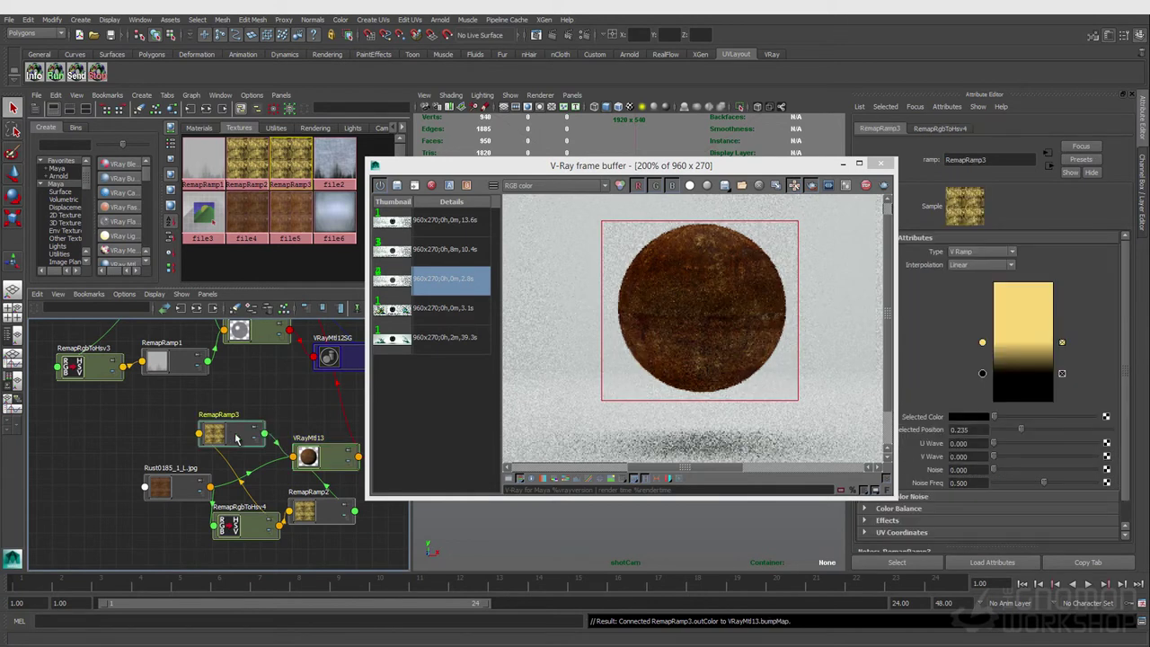
{"action": "left_click_drag", "start_coordinate": [984, 374], "coordinate": [982, 401]}
{"action": "left_click_drag", "start_coordinate": [982, 343], "coordinate": [981, 281]}
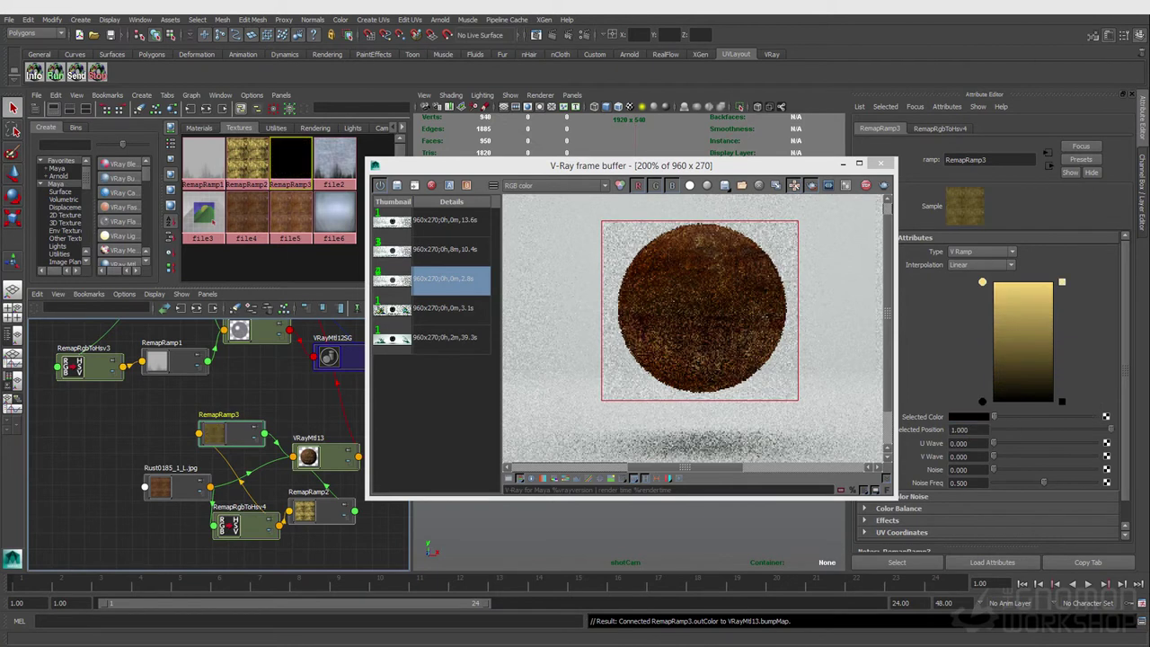
{"action": "left_click_drag", "start_coordinate": [993, 416], "coordinate": [1093, 416]}
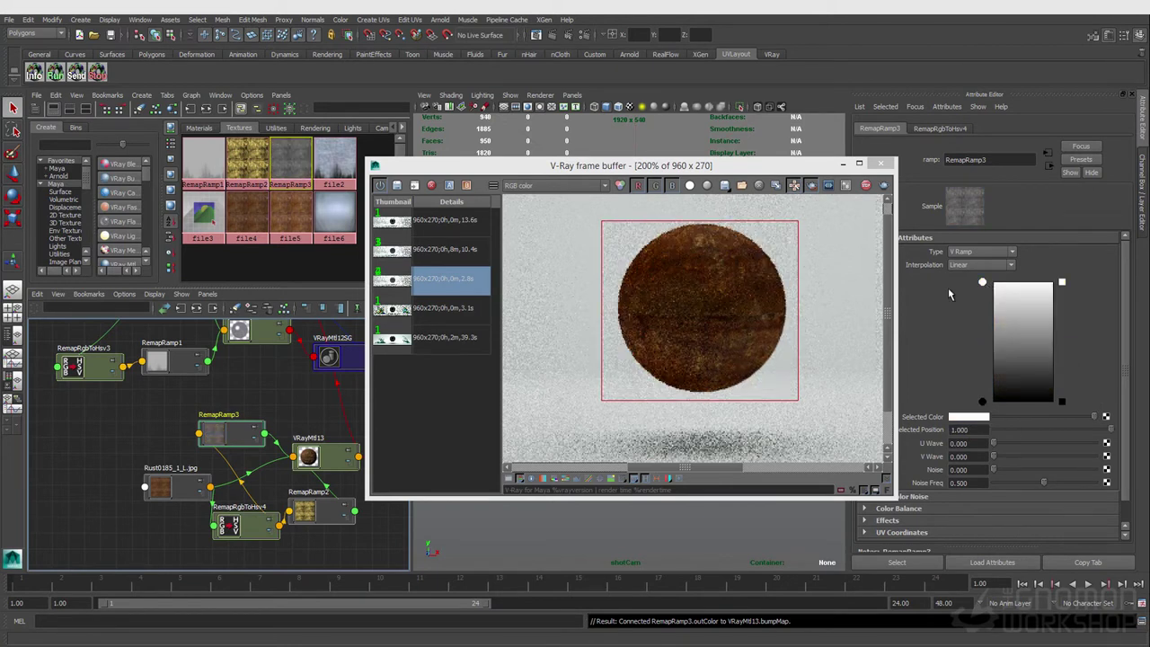
Add a light grey entry to RemapRamp3, place it at position 0.515, and refine the ramp's darker range.
{"action": "left_click_drag", "start_coordinate": [981, 284], "coordinate": [1004, 332]}
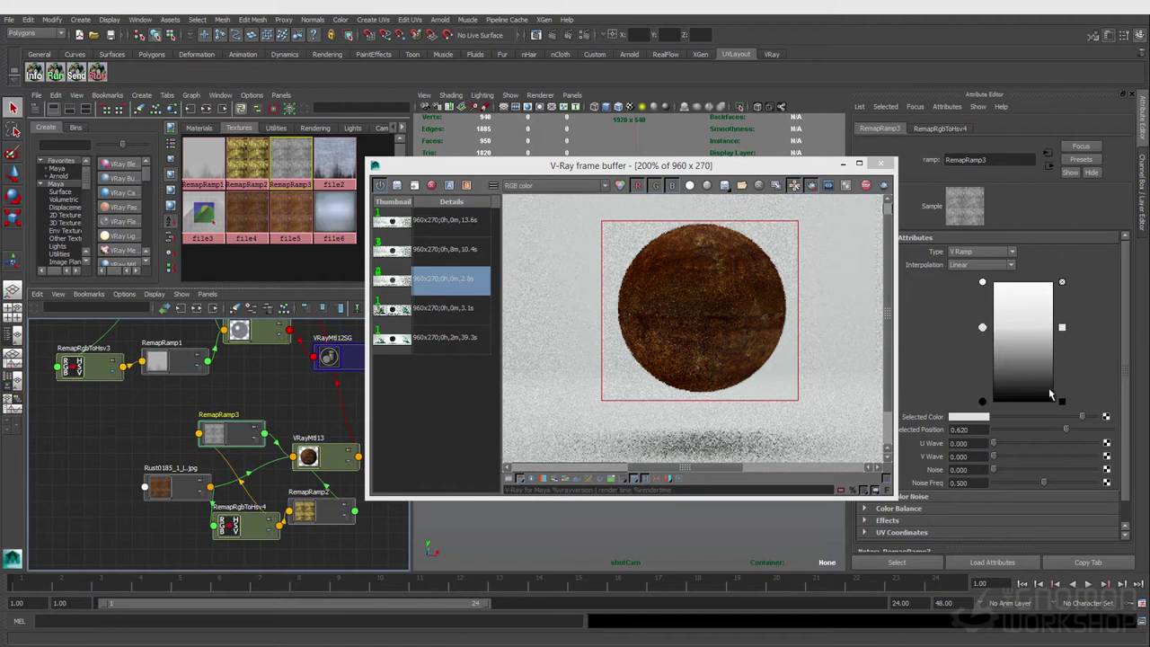
{"action": "mouse_move", "coordinate": [981, 329]}
{"action": "left_mouse_down"}
{"action": "mouse_move", "coordinate": [984, 352]}
{"action": "mouse_move", "coordinate": [982, 339]}
{"action": "left_mouse_up"}
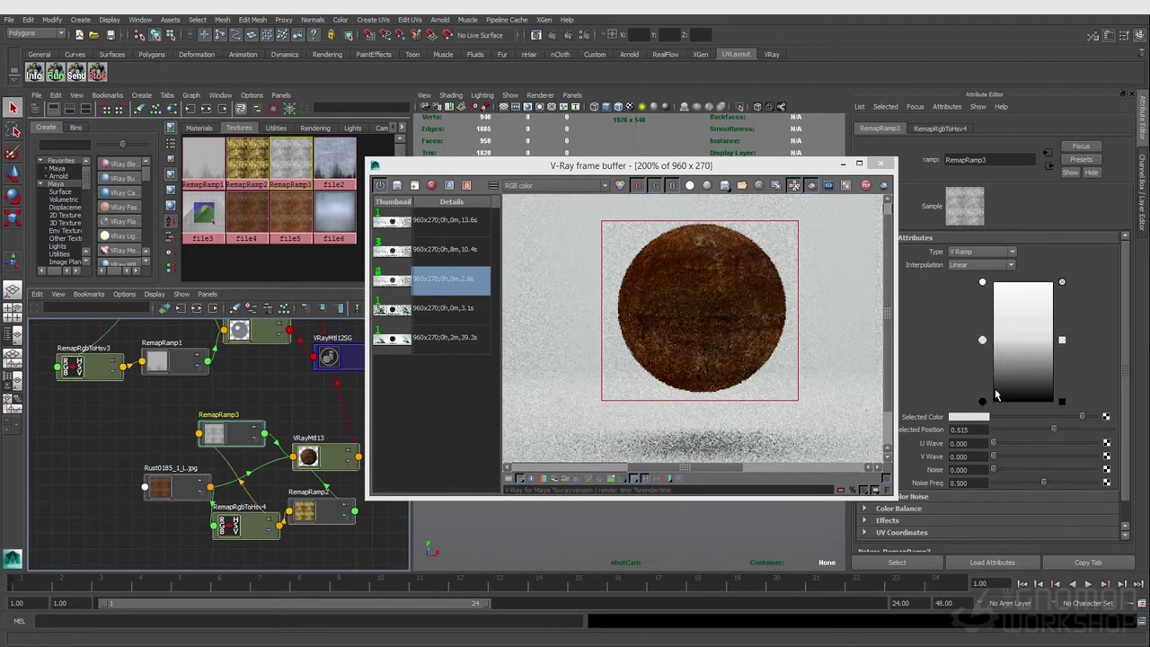
{"action": "left_click", "coordinate": [1001, 368]}
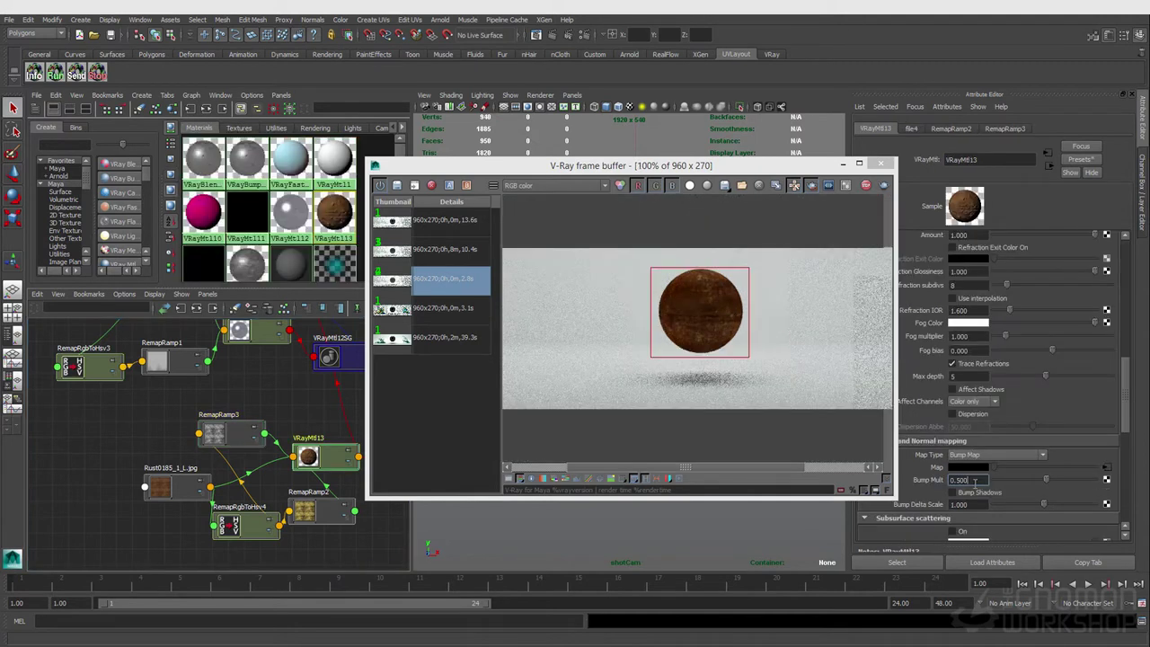
Try a Bump Mult of 10 on VRayMtl13 and inspect the sphere's render up close.
{"action": "left_click", "coordinate": [973, 479]}
{"action": "type", "text": "10"}
{"action": "key", "text": "Return"}
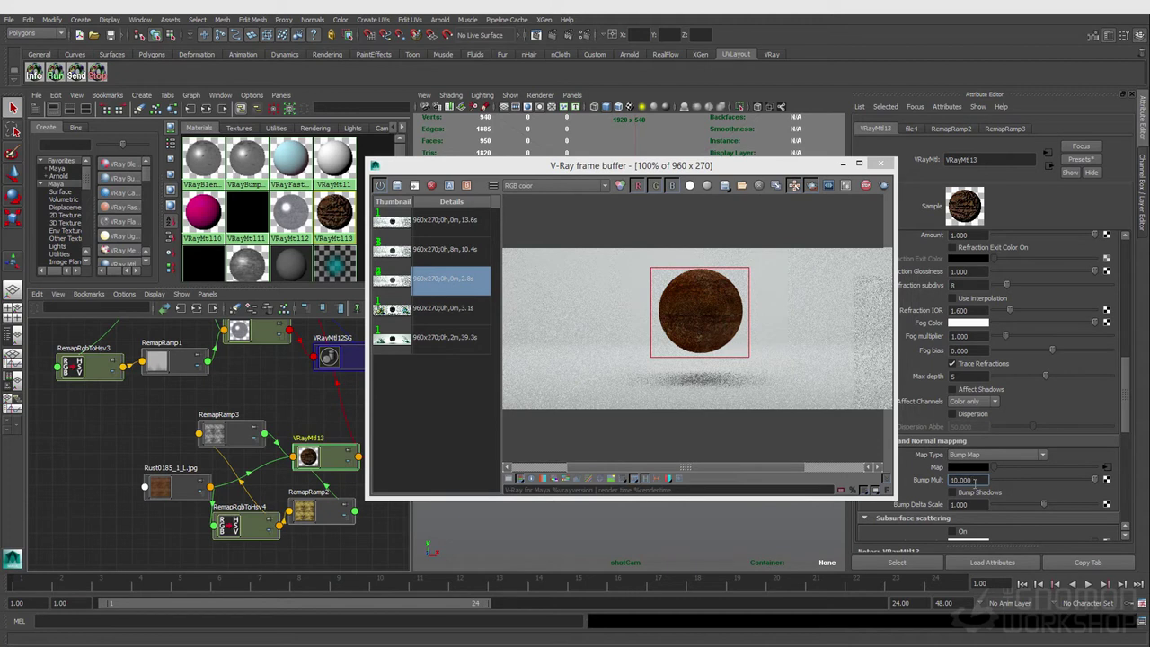
{"action": "scroll", "coordinate": [692, 316], "scroll_direction": "up", "scroll_amount": 1}
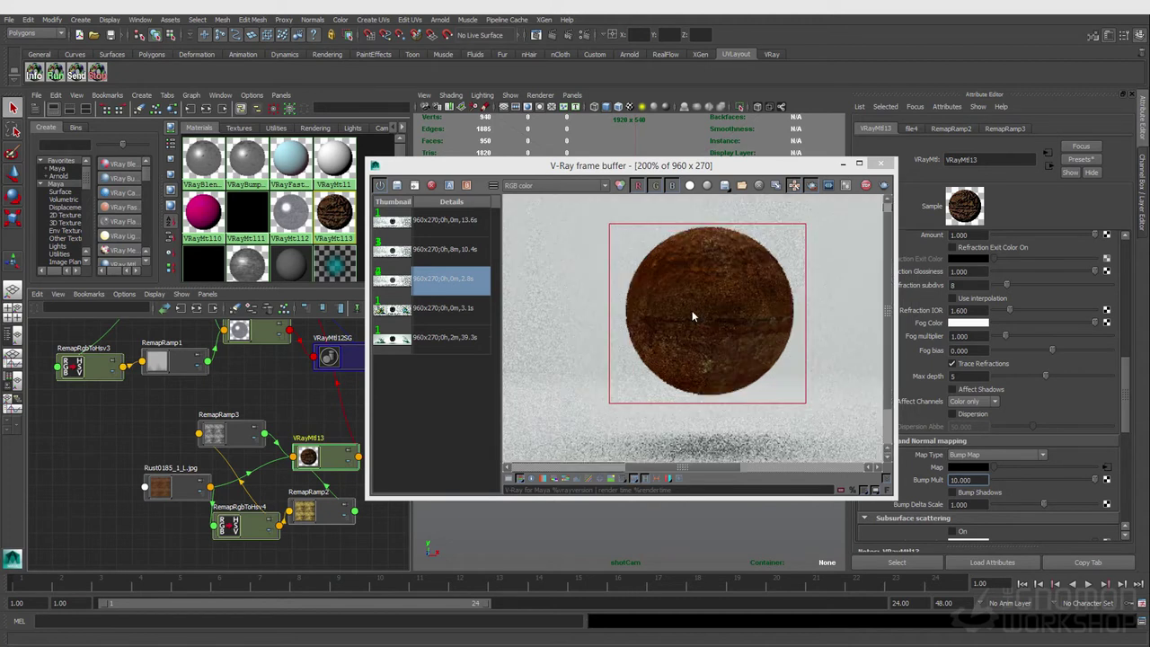
Set VRayMtl13's Bump Mult to 3 and check the whole render in the frame buffer.
{"action": "left_click", "coordinate": [963, 480]}
{"action": "type", "text": "3"}
{"action": "key", "text": "Return"}
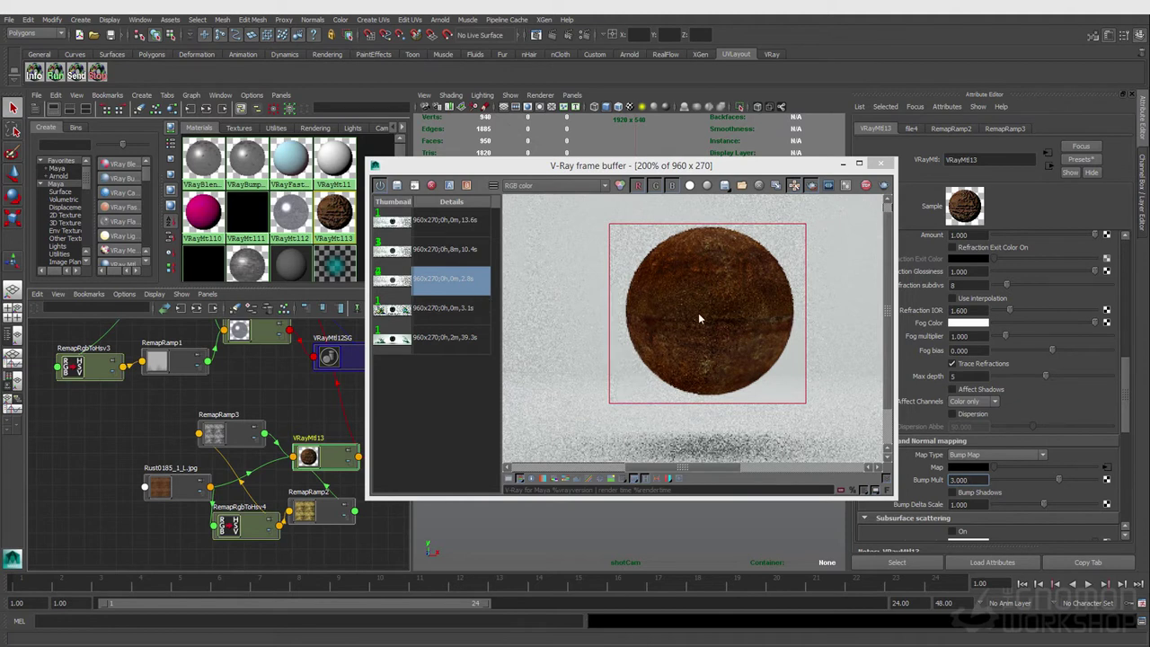
{"action": "scroll", "coordinate": [710, 312], "scroll_direction": "down", "scroll_amount": 1}
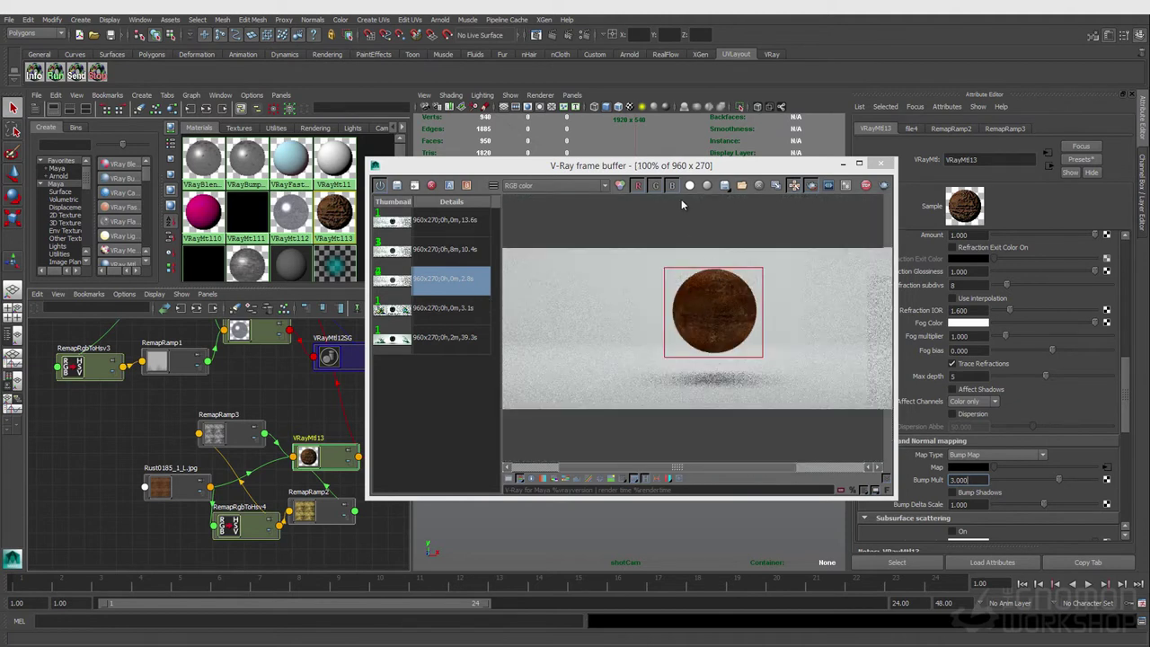
Add a gammaCorrect node above VRayMtl12 in the graph and connect reflect_v001.tif to its Value.
{"action": "left_click_drag", "start_coordinate": [675, 168], "coordinate": [659, 168]}
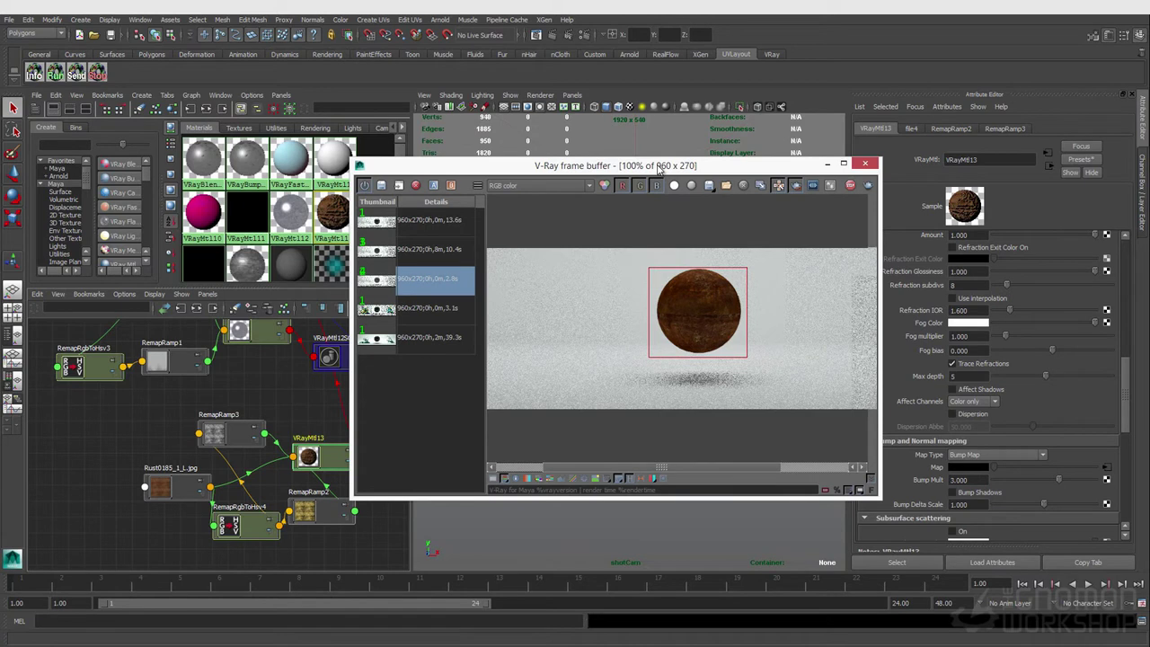
{"action": "left_click", "coordinate": [289, 375]}
{"action": "middle_click_drag", "start_coordinate": [229, 389], "coordinate": [75, 424], "text": "alt"}
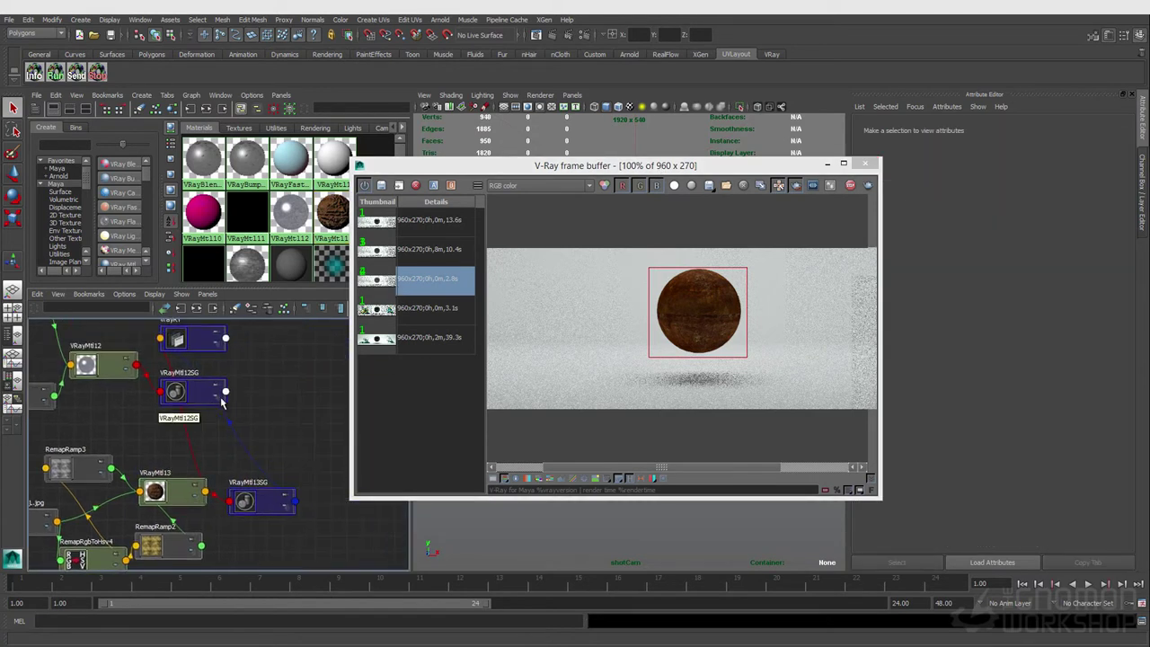
{"action": "middle_click_drag", "start_coordinate": [216, 407], "coordinate": [268, 411], "text": "alt"}
{"action": "scroll", "coordinate": [244, 443], "scroll_direction": "down", "scroll_amount": 3}
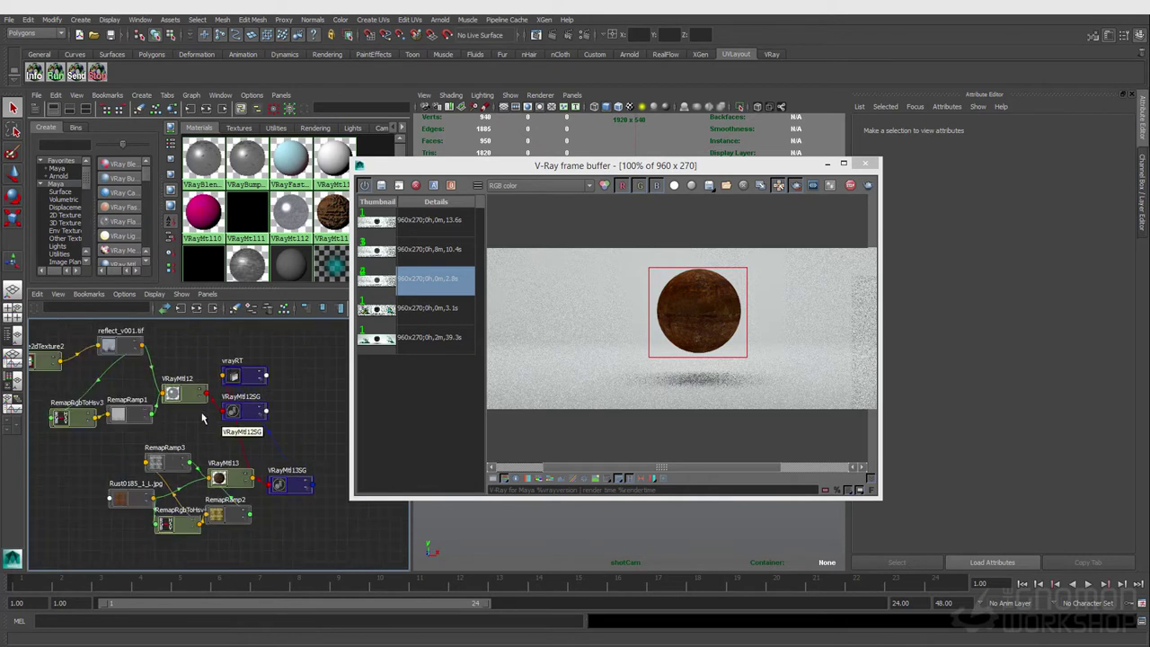
{"action": "key", "text": "Tab"}
{"action": "type", "text": "gamma"}
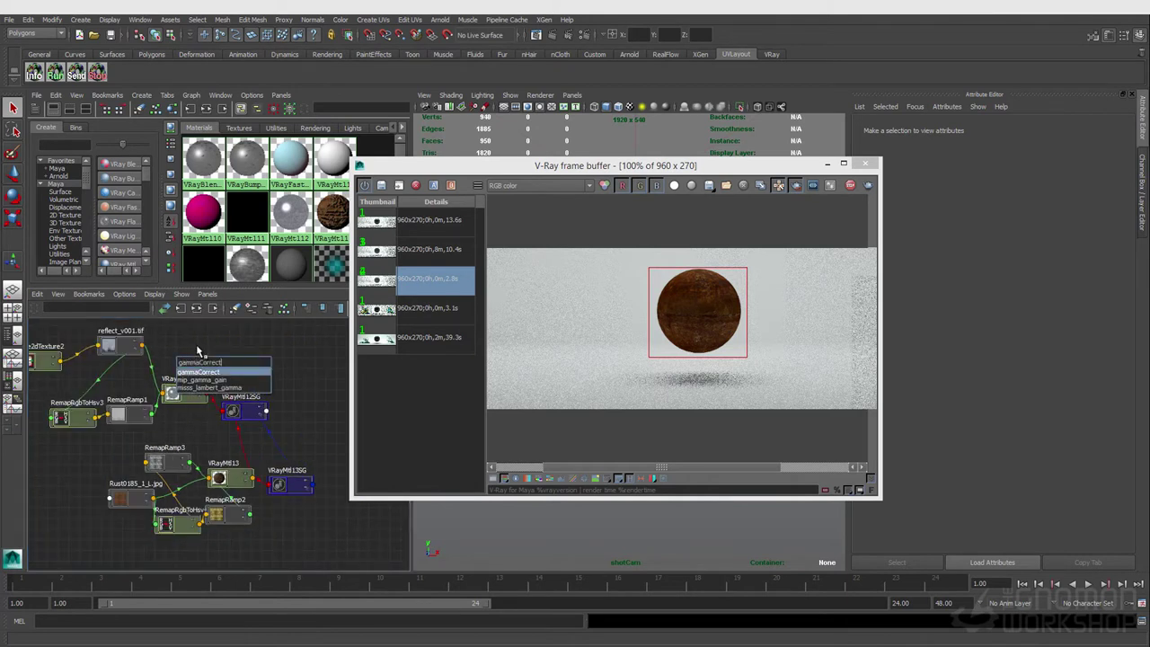
{"action": "key", "text": "Return"}
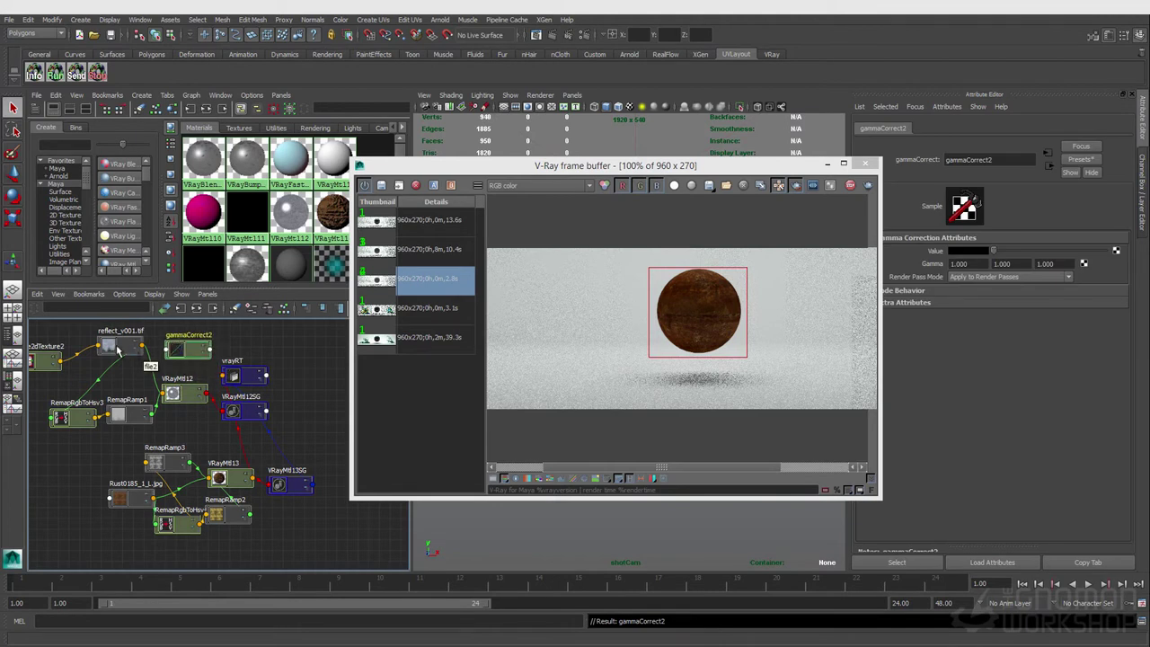
{"action": "middle_click_drag", "start_coordinate": [971, 279], "coordinate": [968, 252]}
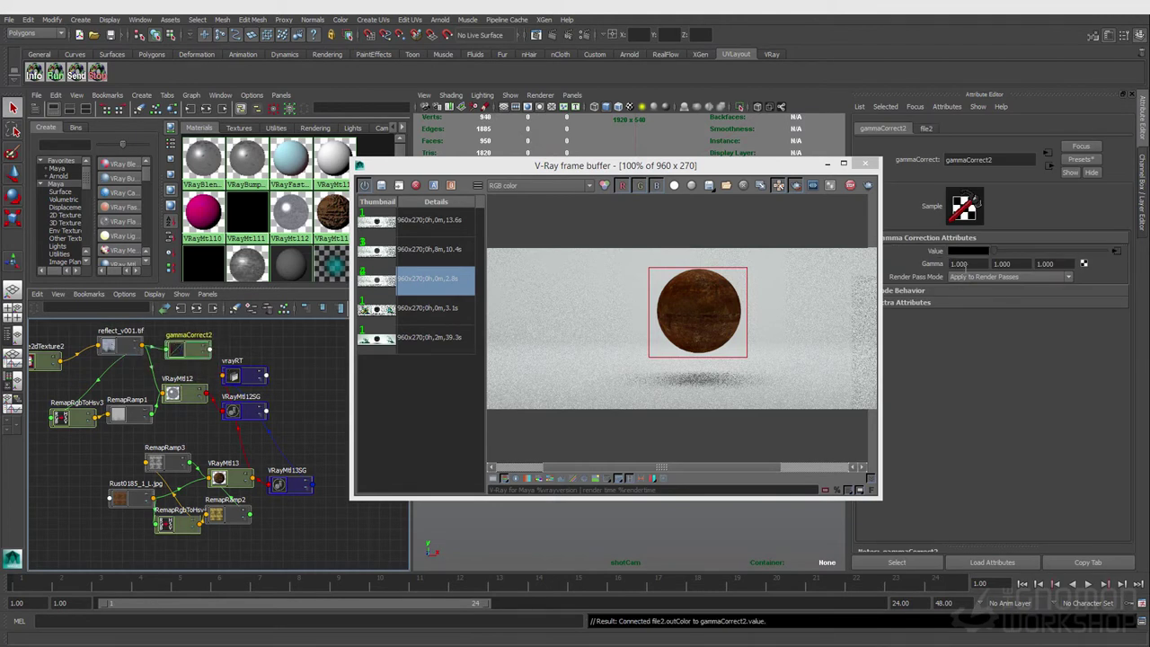
Set gammaCorrect2's first Gamma value to 0.454 and look at the V-Ray attributes available for reflect_v001.tif.
{"action": "left_click", "coordinate": [971, 260]}
{"action": "type", "text": ".454"}
{"action": "key", "text": "Return"}
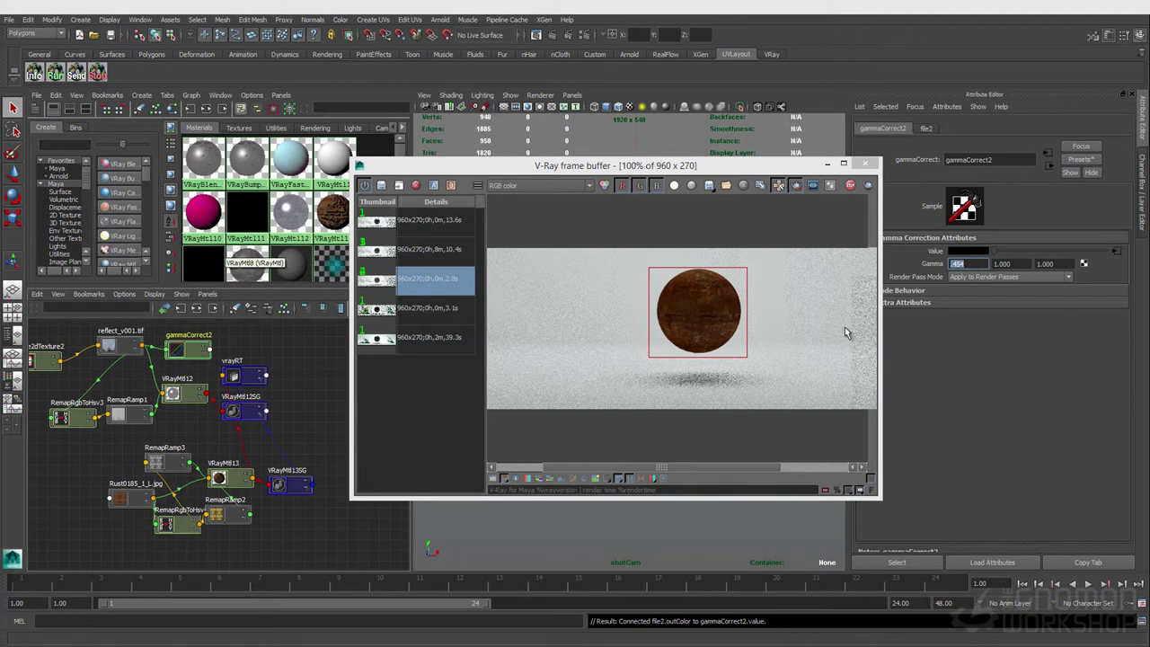
{"action": "left_click", "coordinate": [104, 343]}
{"action": "left_click", "coordinate": [947, 106]}
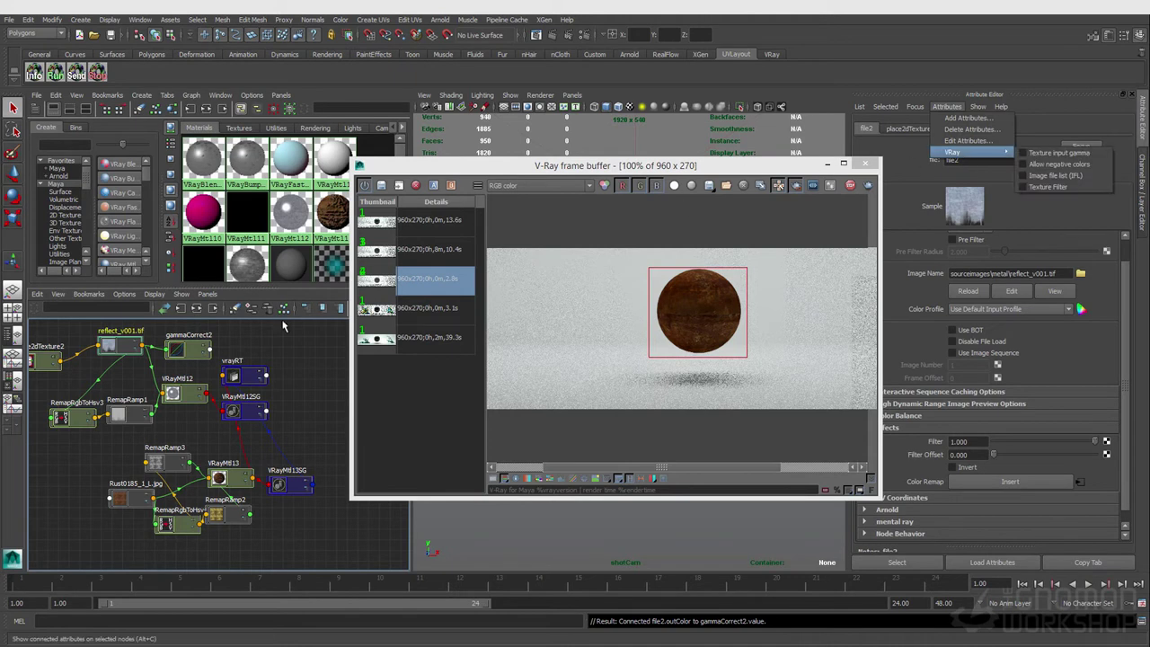
Set gammaCorrect2's remaining Gamma values to 0.454 and connect its output to VRayMtl12's Reflection Color.
{"action": "left_click", "coordinate": [187, 355]}
{"action": "left_click", "coordinate": [1023, 264]}
{"action": "type", "text": "0.454"}
{"action": "key", "text": "Tab"}
{"action": "key", "text": "BackSpace"}
{"action": "left_click", "coordinate": [183, 375]}
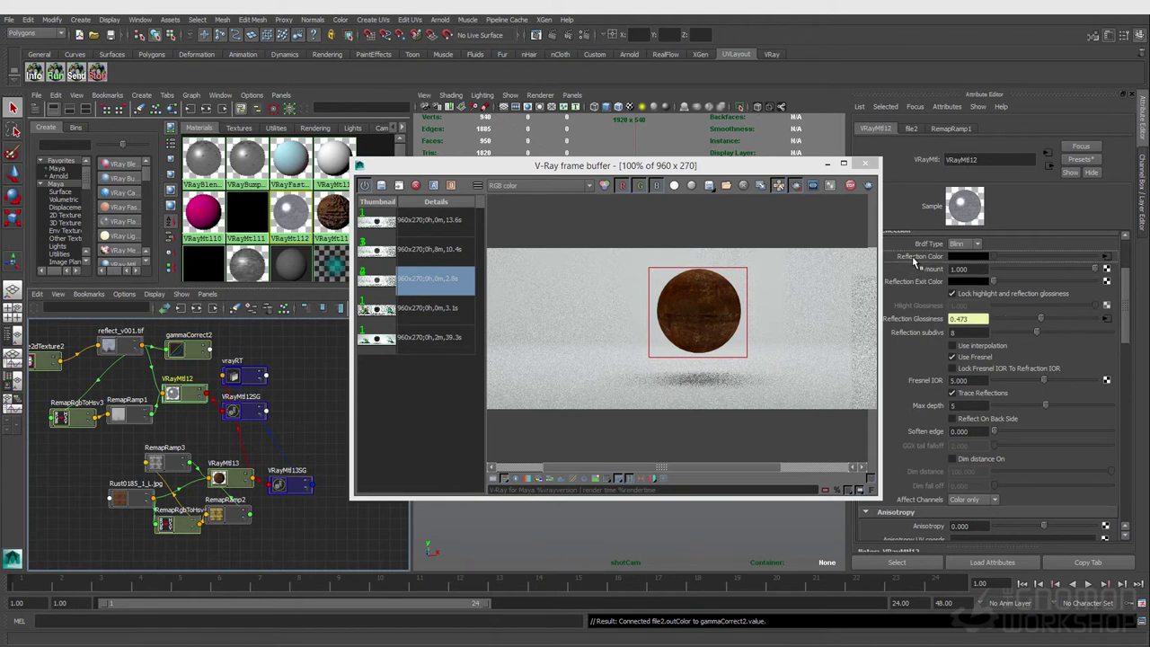
{"action": "middle_click_drag", "start_coordinate": [915, 260], "coordinate": [914, 258]}
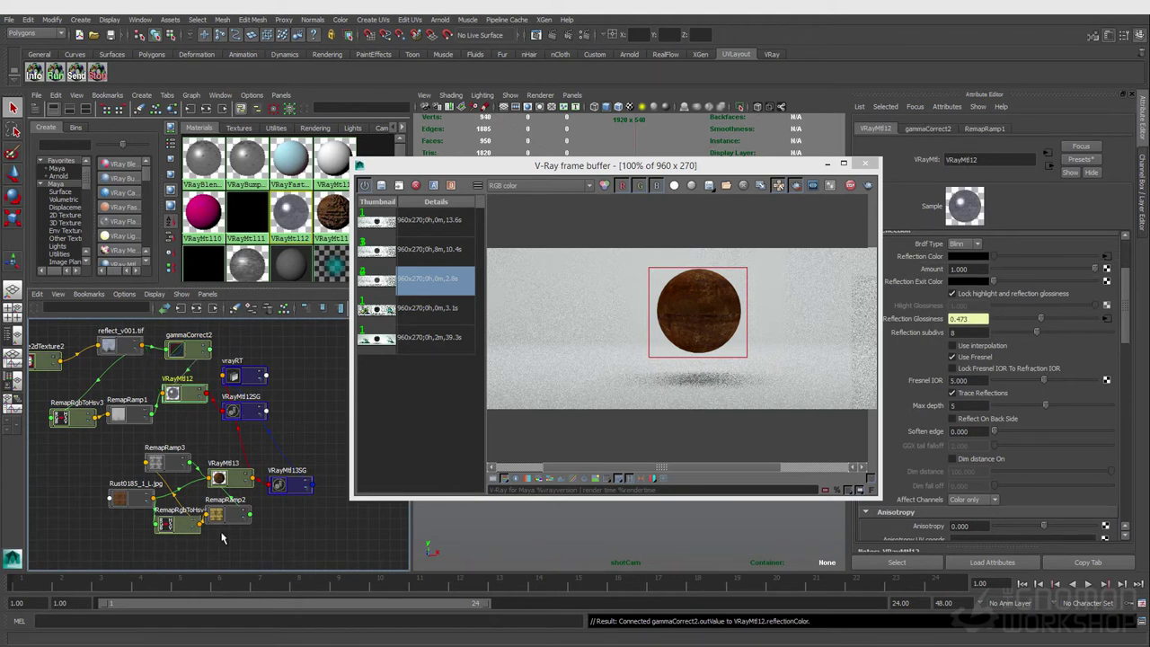
Look at the V-Ray attributes that can be added to the Rust0185_1_L.jpg file texture.
{"action": "left_click", "coordinate": [126, 503]}
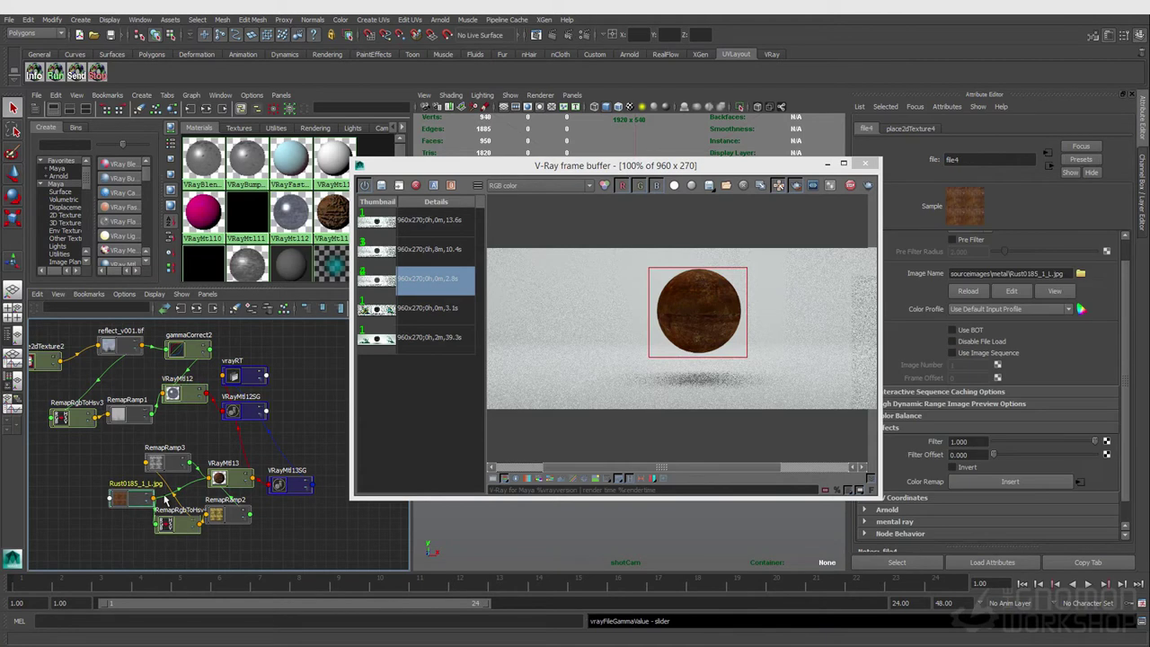
{"action": "left_click", "coordinate": [947, 106]}
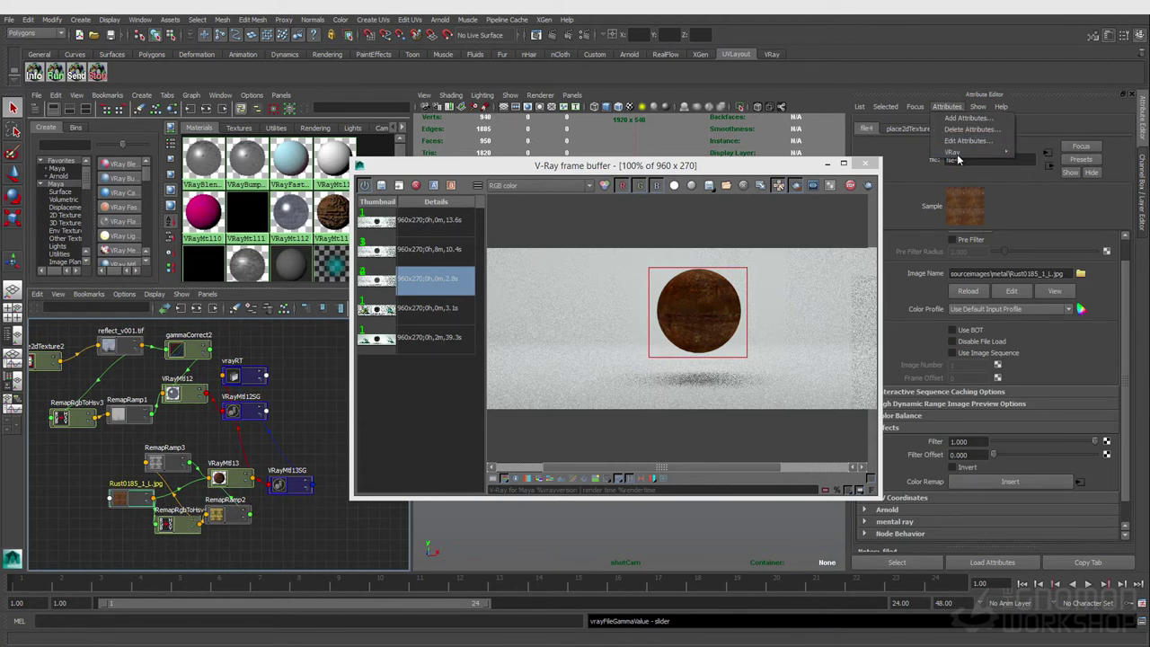
{"action": "mouse_move", "coordinate": [956, 151]}
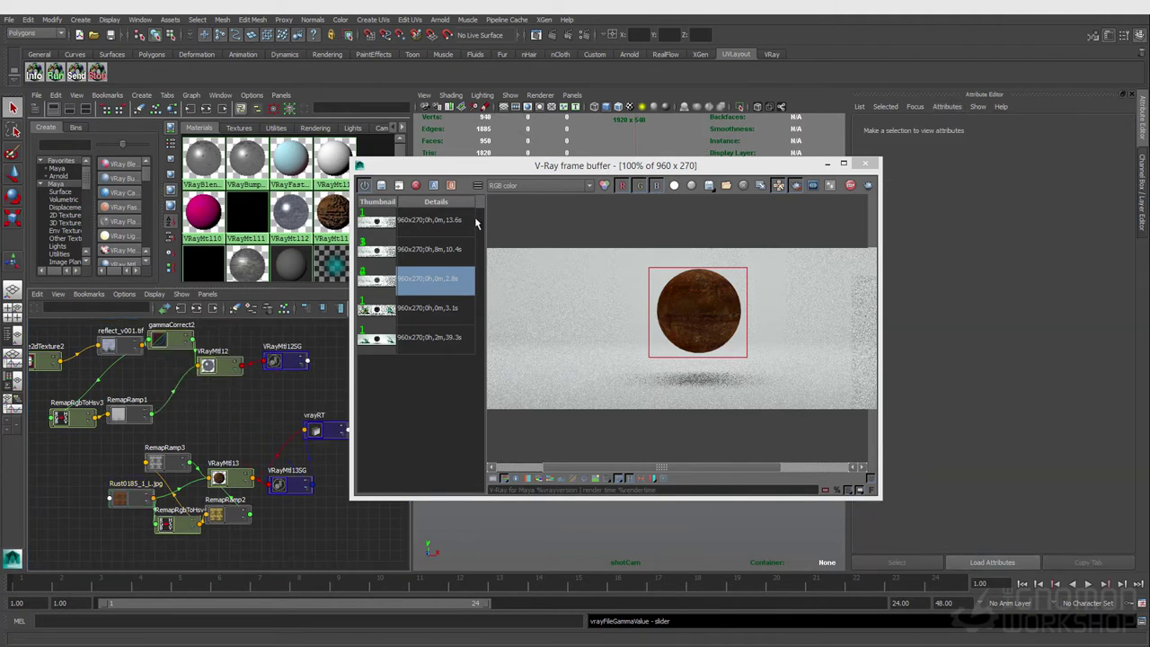
Create a VRayBlendMtl node in an empty area of the graph, between the VRayMtl12 and VRayMtl13 networks.
{"action": "left_click_drag", "start_coordinate": [494, 176], "coordinate": [565, 166]}
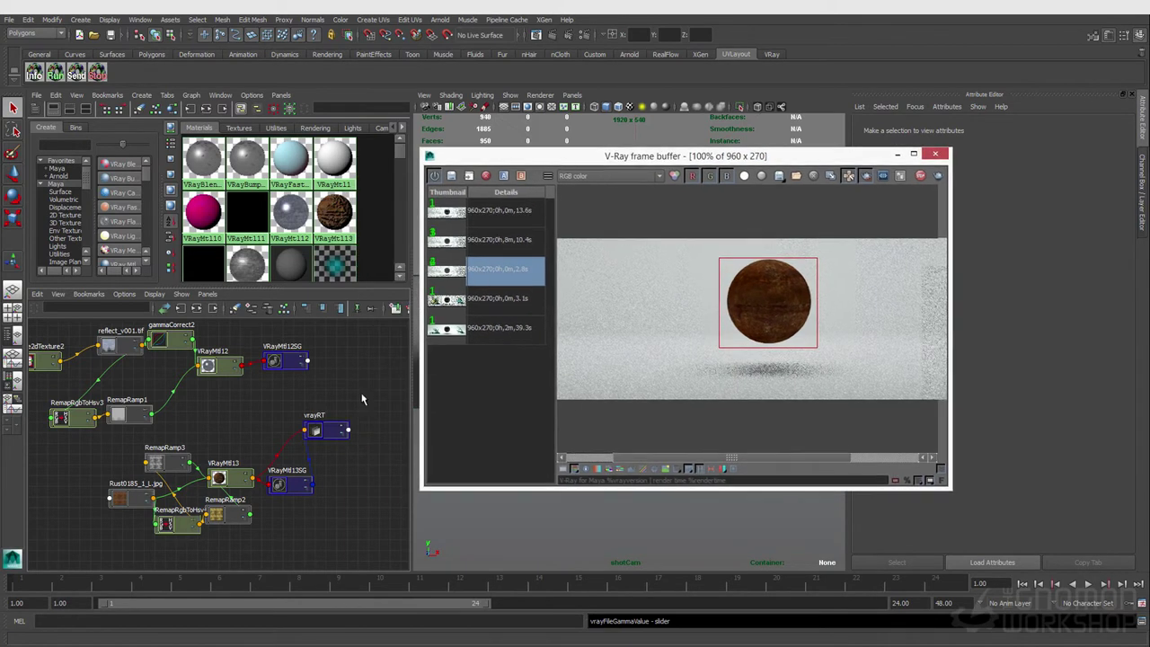
{"action": "left_click", "coordinate": [316, 395]}
{"action": "key", "text": "Tab"}
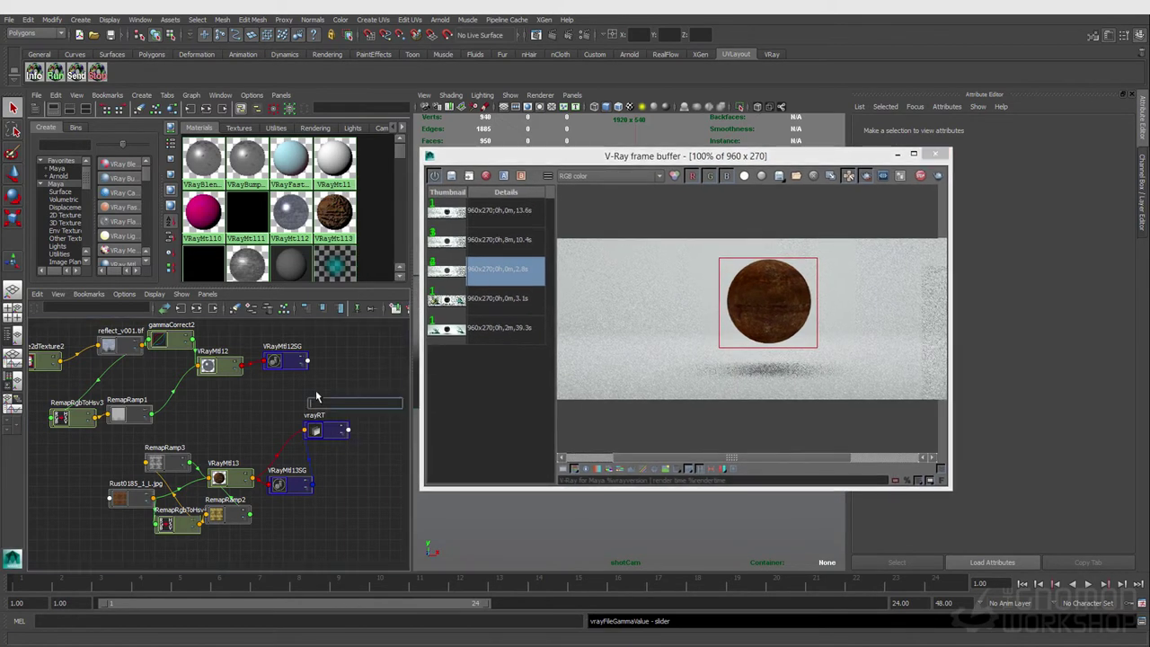
{"action": "type", "text": "VRayBlendMtl"}
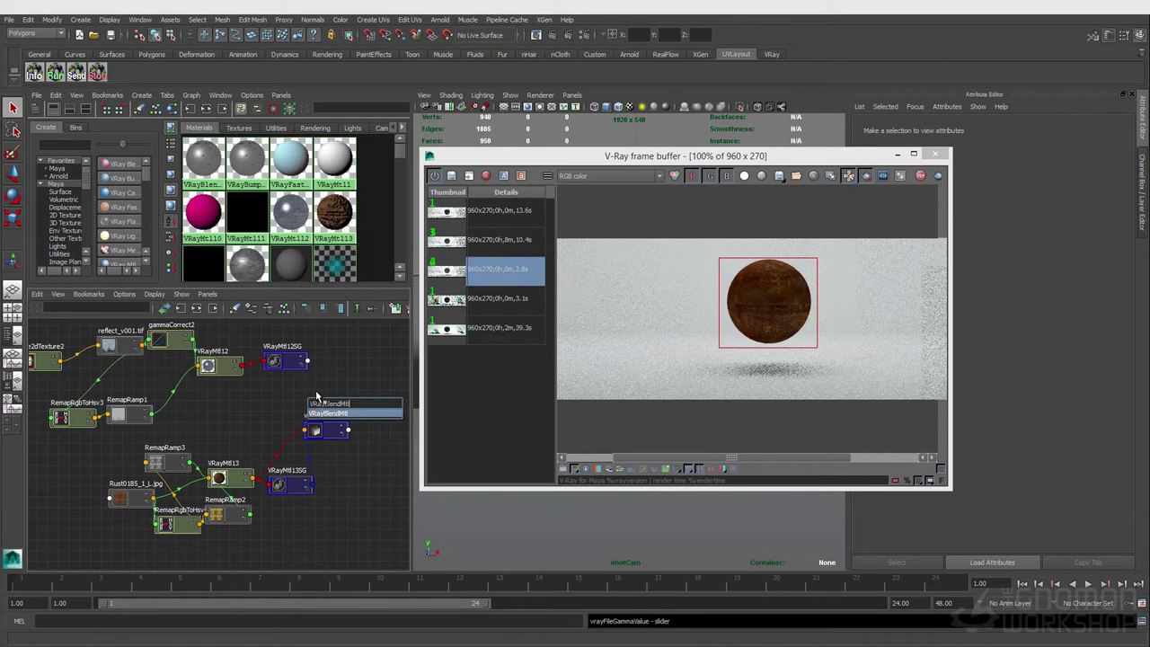
{"action": "key", "text": "Return"}
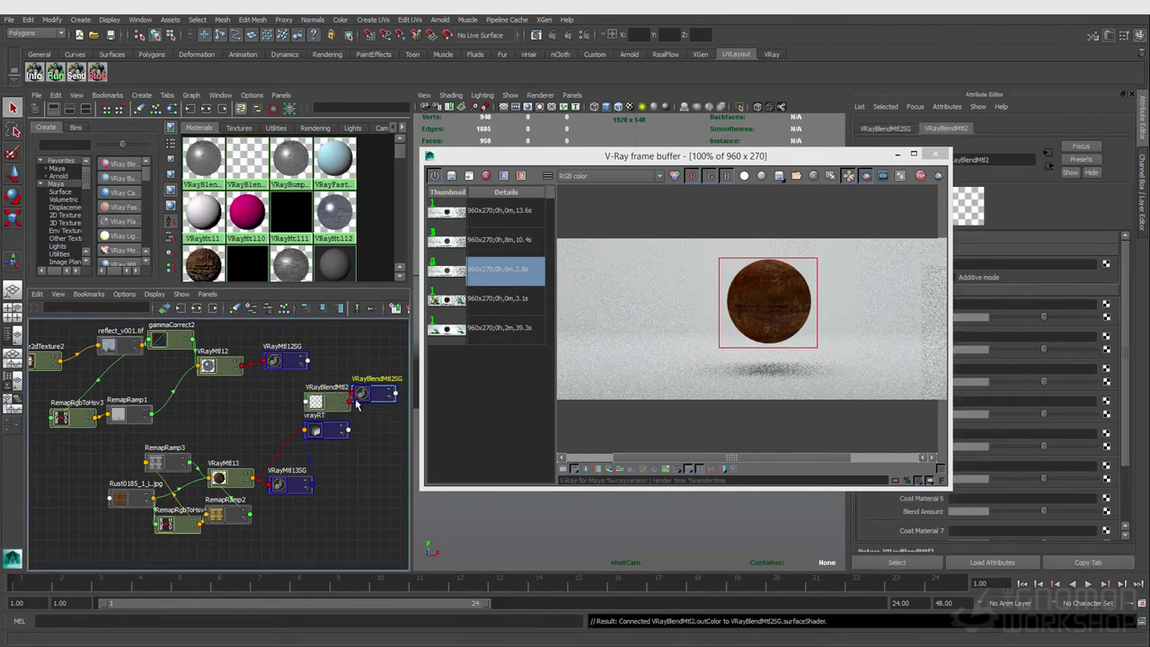
Delete the VRayMtl12SG and VRayMtl13SG shading groups from the graph.
{"action": "left_click", "coordinate": [277, 377]}
{"action": "key", "text": "Delete"}
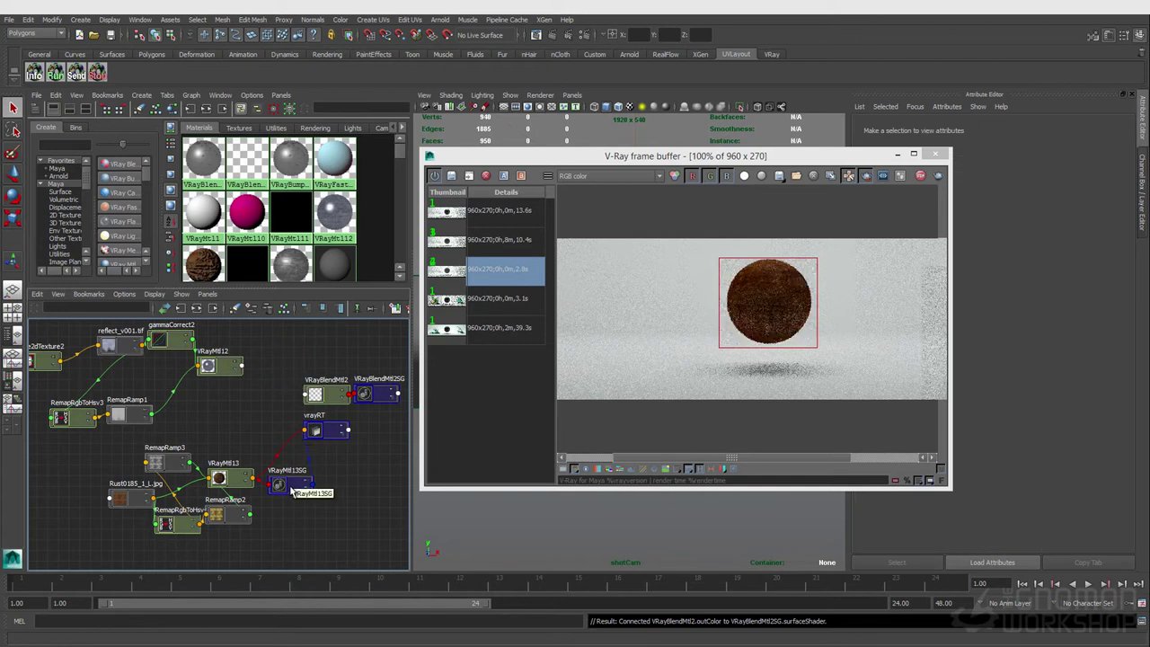
{"action": "left_click_drag", "start_coordinate": [599, 158], "coordinate": [780, 202]}
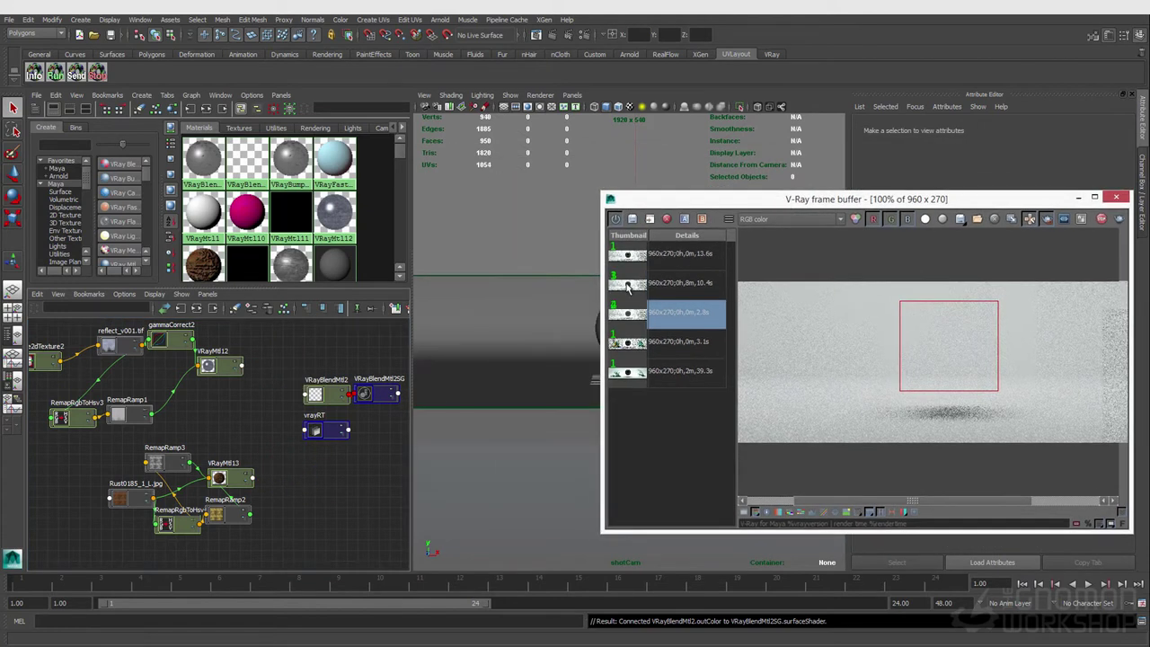
Assign VRayBlendMtl2 to the metal2_geo sphere.
{"action": "left_click", "coordinate": [600, 328]}
{"action": "left_click_drag", "start_coordinate": [646, 199], "coordinate": [758, 210]}
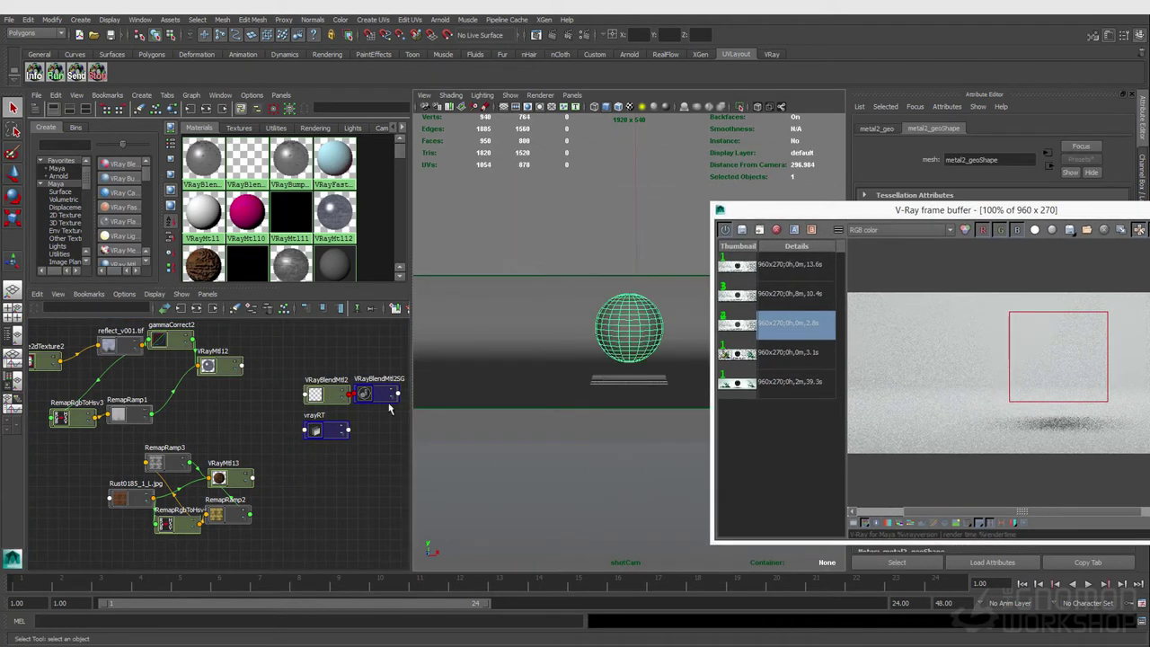
{"action": "right_click", "coordinate": [323, 402]}
{"action": "left_click", "coordinate": [288, 395]}
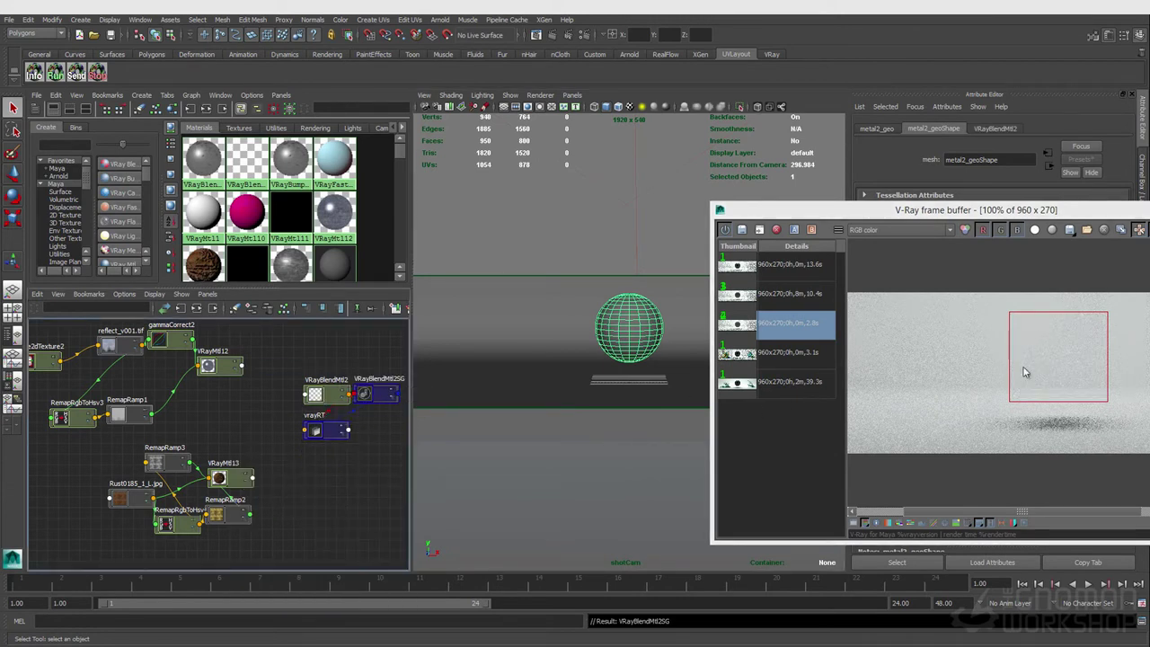
Connect VRayMtl12 to VRayBlendMtl2's Base Material and bring the render of the sphere into view.
{"action": "left_click_drag", "start_coordinate": [948, 211], "coordinate": [618, 240]}
{"action": "left_click", "coordinate": [334, 396]}
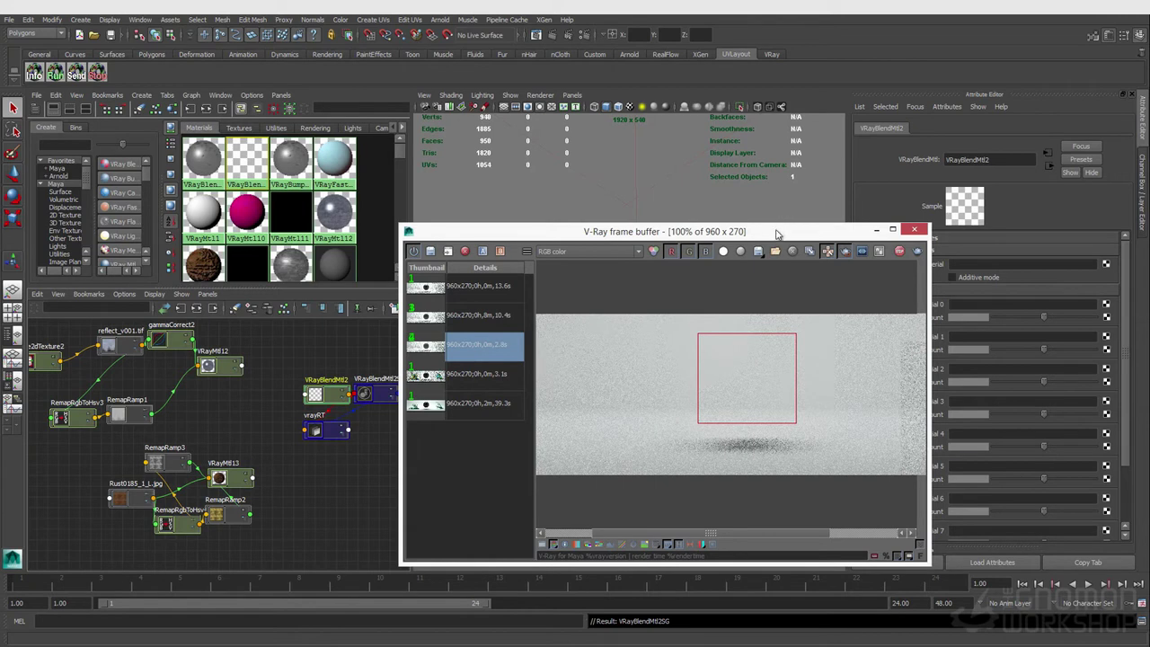
{"action": "left_click_drag", "start_coordinate": [825, 237], "coordinate": [766, 232]}
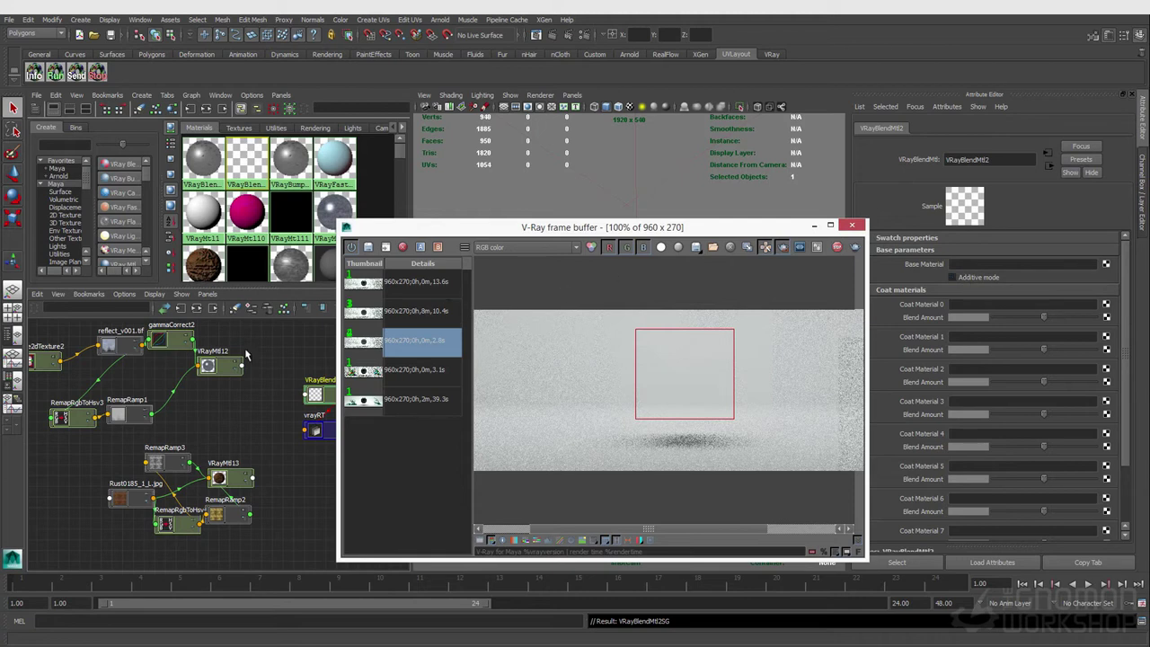
{"action": "left_click", "coordinate": [222, 372]}
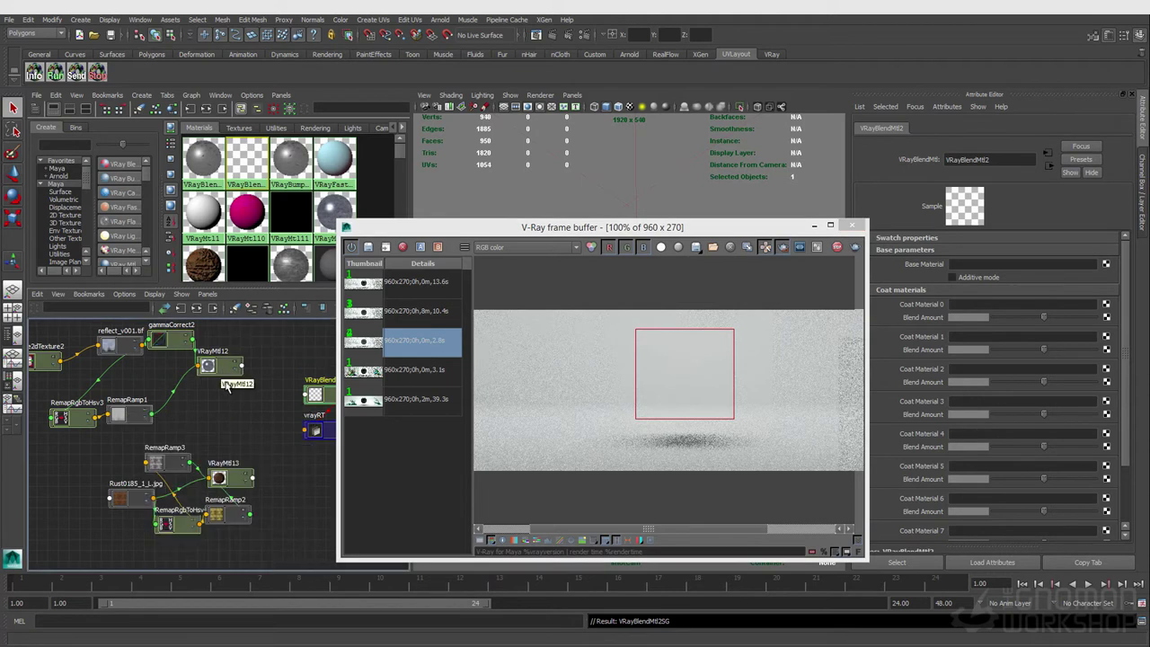
{"action": "left_click_drag", "start_coordinate": [602, 227], "coordinate": [568, 386]}
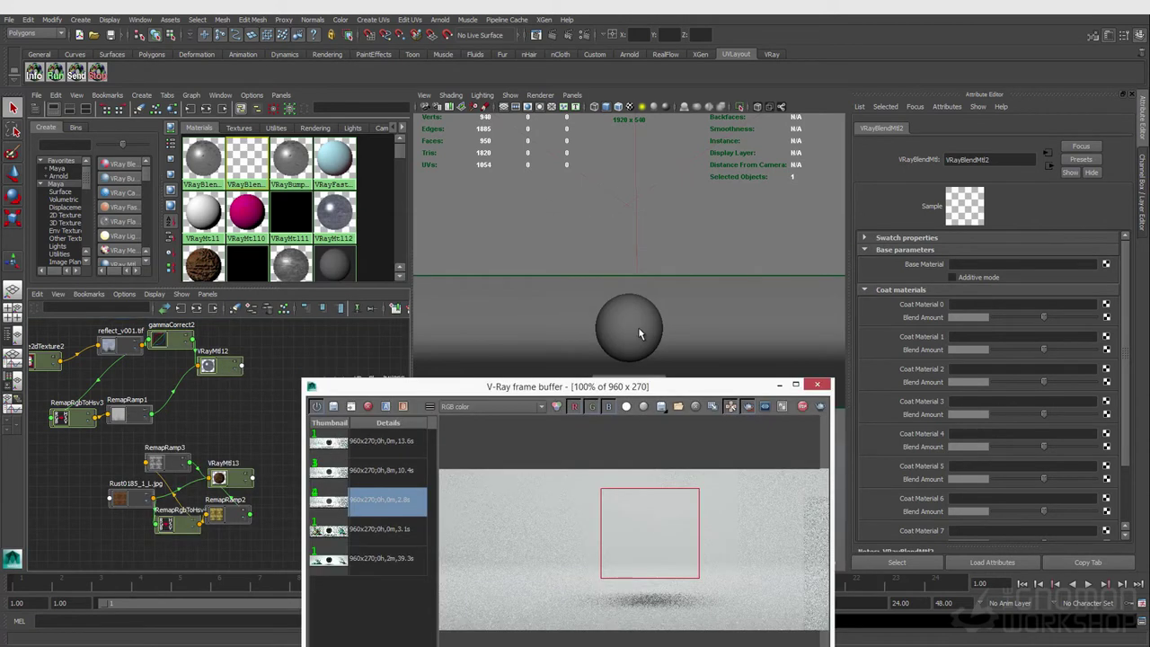
{"action": "left_click", "coordinate": [640, 335]}
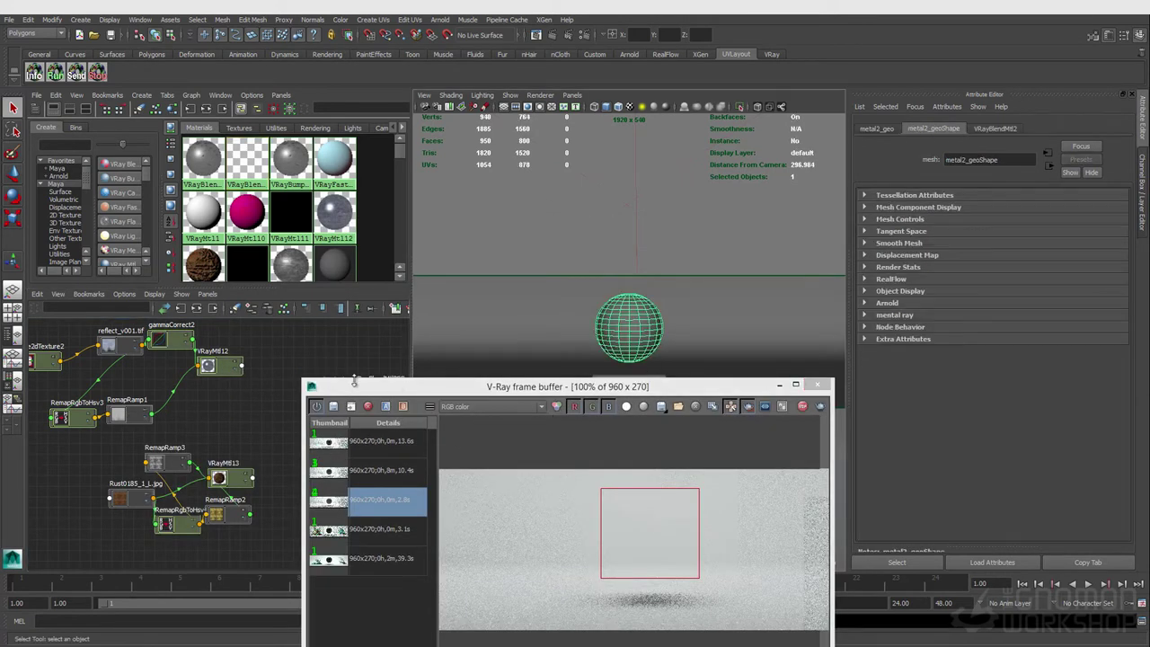
{"action": "left_click_drag", "start_coordinate": [350, 388], "coordinate": [475, 414]}
{"action": "left_click", "coordinate": [316, 397]}
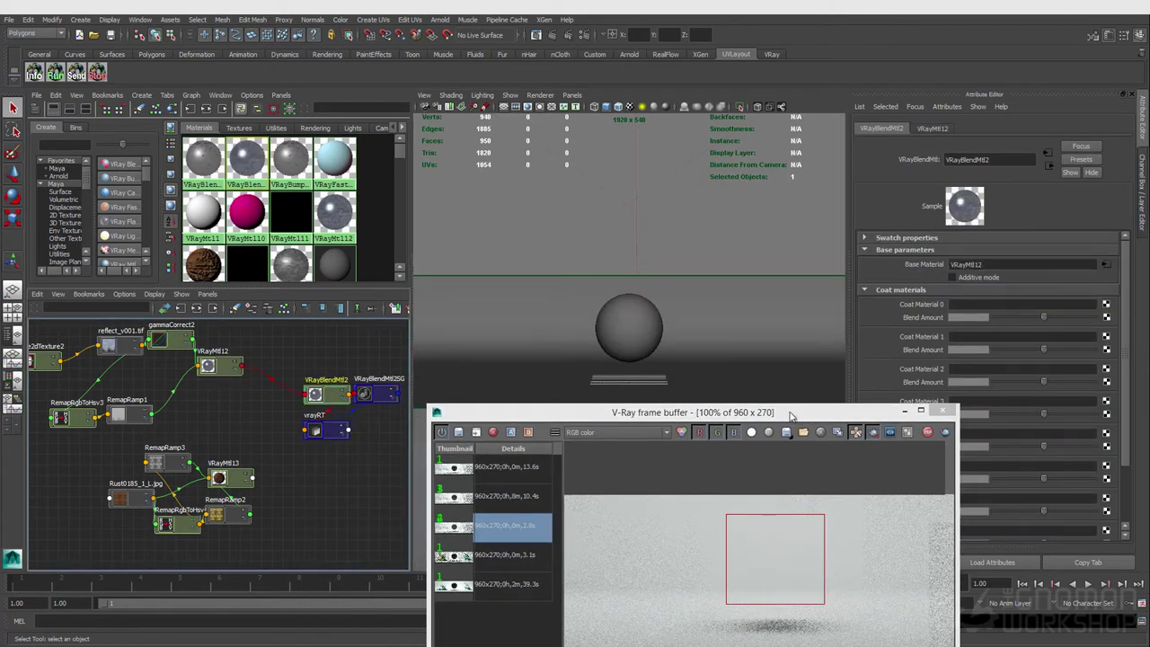
{"action": "left_click_drag", "start_coordinate": [740, 417], "coordinate": [728, 323]}
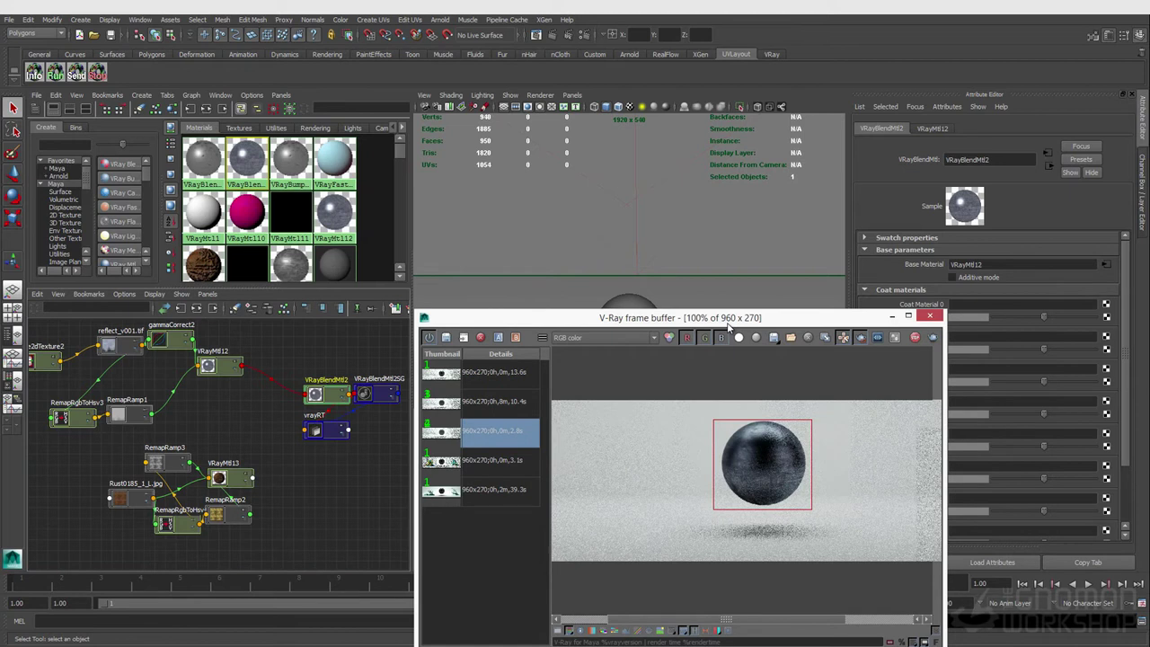
Set VRayMtl12's reflection Brdf Type to GGX.
{"action": "left_click", "coordinate": [208, 368]}
{"action": "left_click_drag", "start_coordinate": [592, 326], "coordinate": [481, 219]}
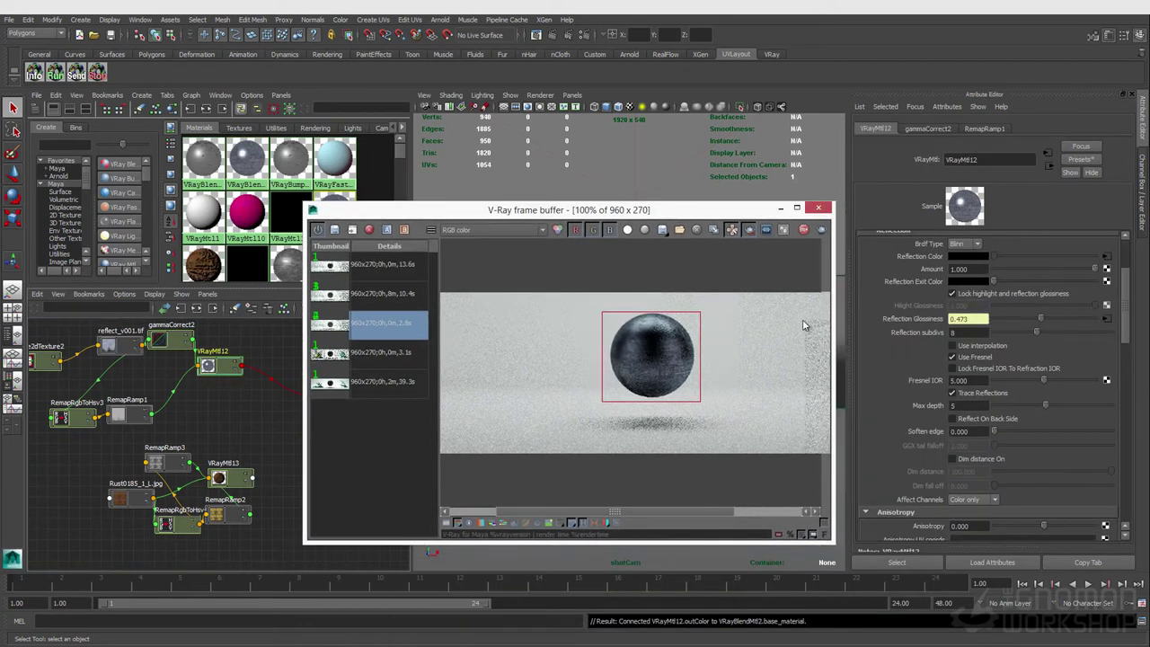
{"action": "scroll", "coordinate": [920, 388], "scroll_direction": "up", "scroll_amount": 1}
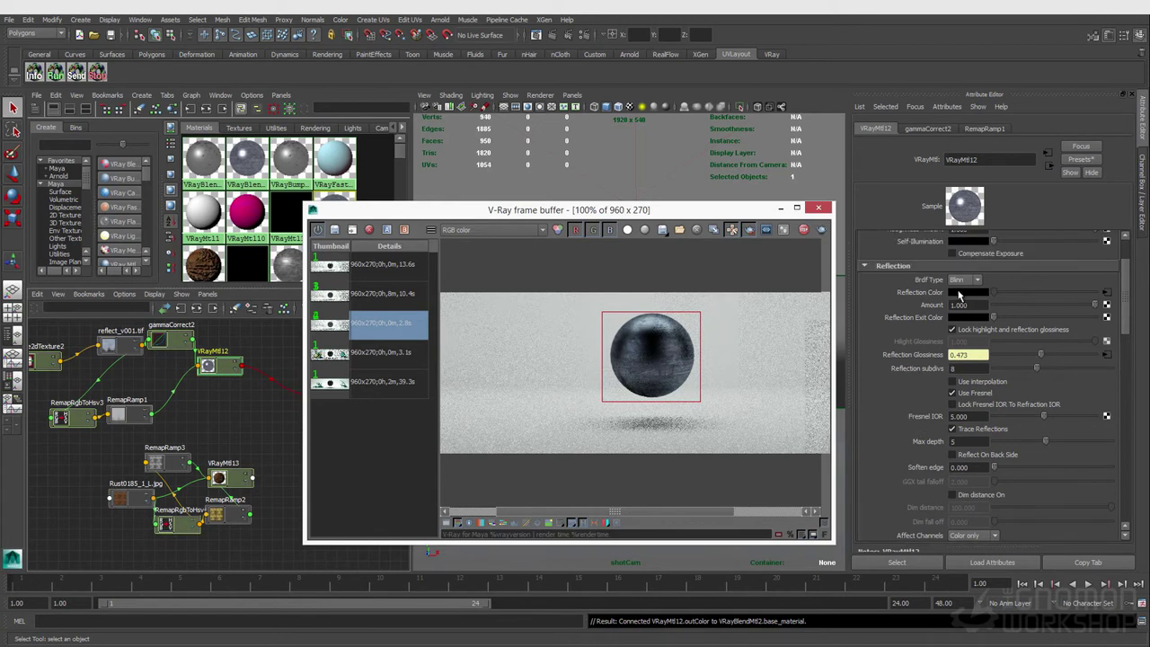
{"action": "left_click", "coordinate": [963, 280]}
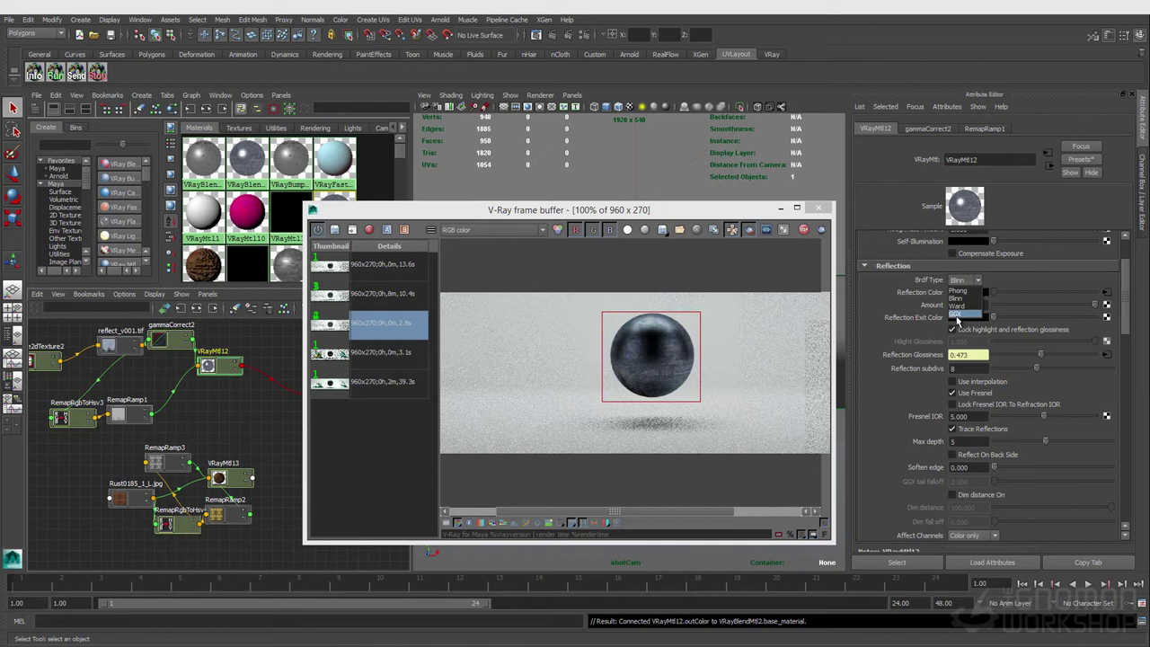
{"action": "left_click", "coordinate": [957, 315]}
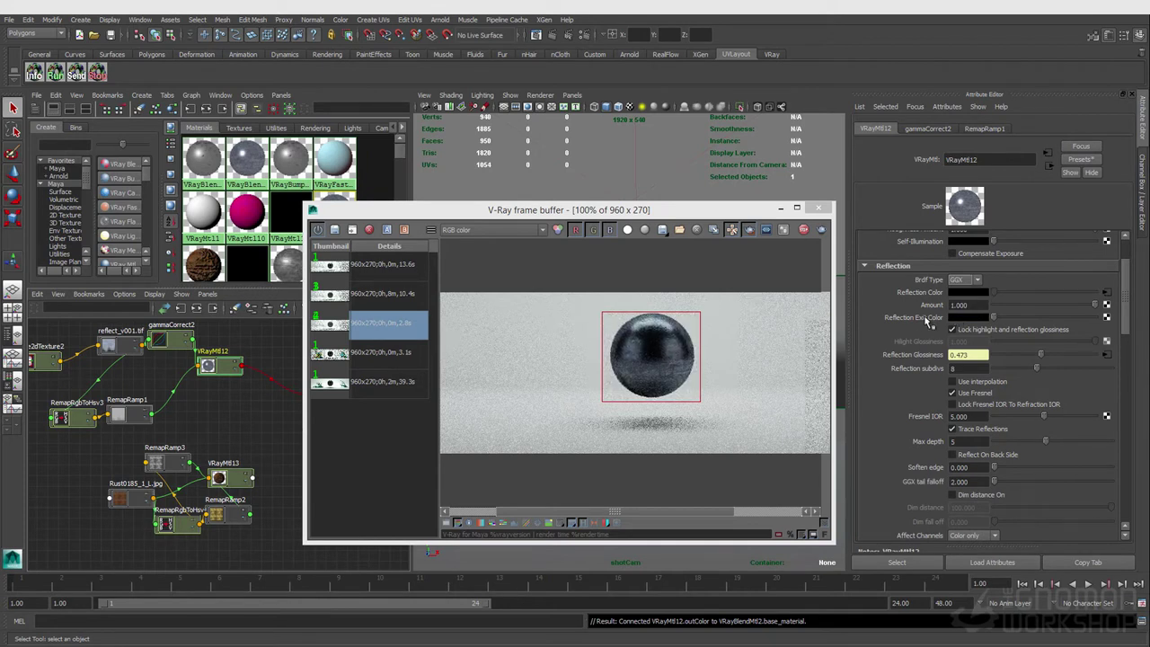
Fine-tune the light grey of the upper entries in RemapRamp1, which feeds VRayMtl12's Reflection Glossiness.
{"action": "left_click", "coordinate": [1106, 355]}
{"action": "mouse_move", "coordinate": [1065, 419]}
{"action": "left_mouse_down"}
{"action": "mouse_move", "coordinate": [1082, 419]}
{"action": "mouse_move", "coordinate": [1069, 418]}
{"action": "left_mouse_up"}
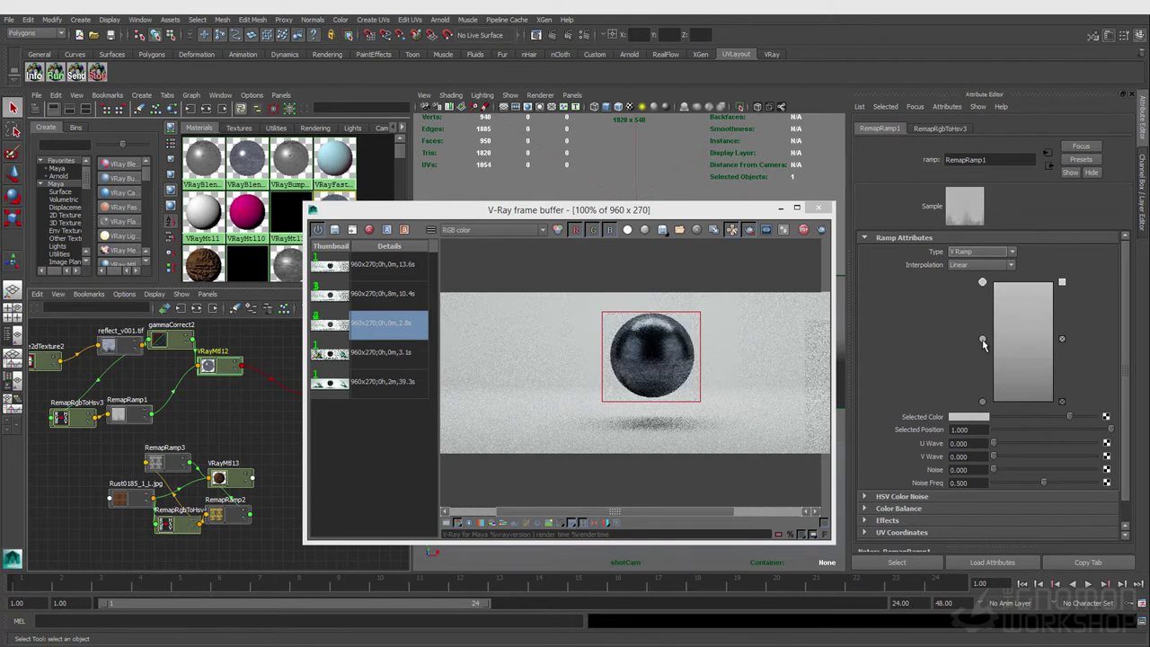
{"action": "left_click", "coordinate": [983, 340]}
{"action": "left_click_drag", "start_coordinate": [1068, 416], "coordinate": [1062, 416]}
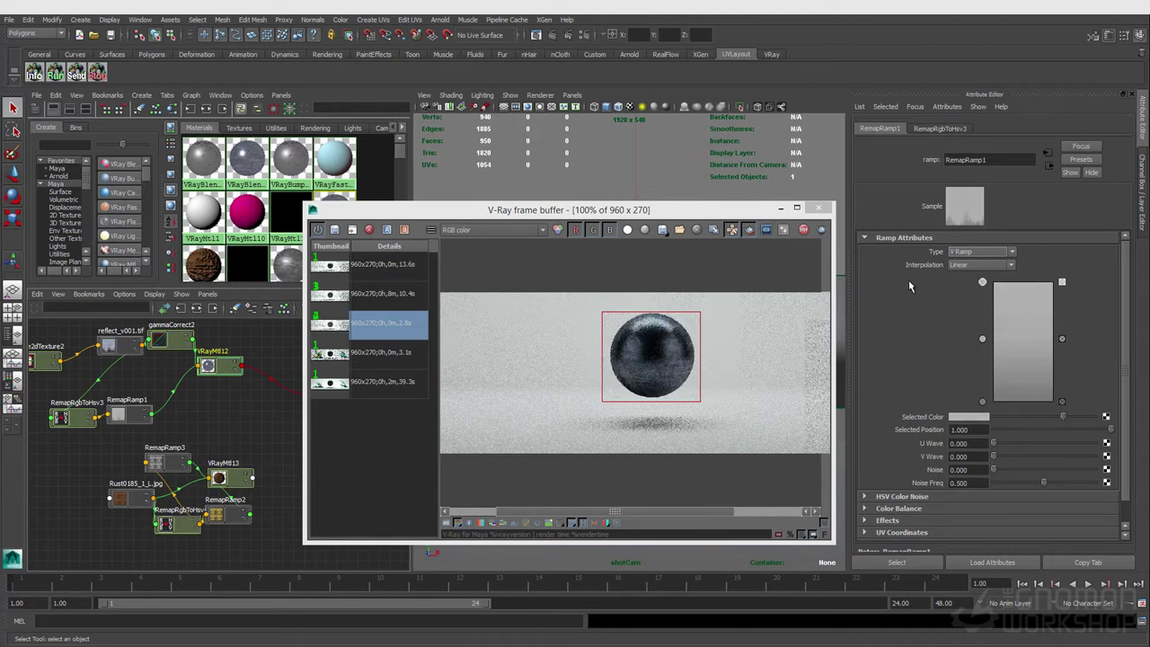
Switch VRayMtl12's Brdf Type to Blinn and back to GGX to compare the sphere's highlights.
{"action": "left_click", "coordinate": [220, 363]}
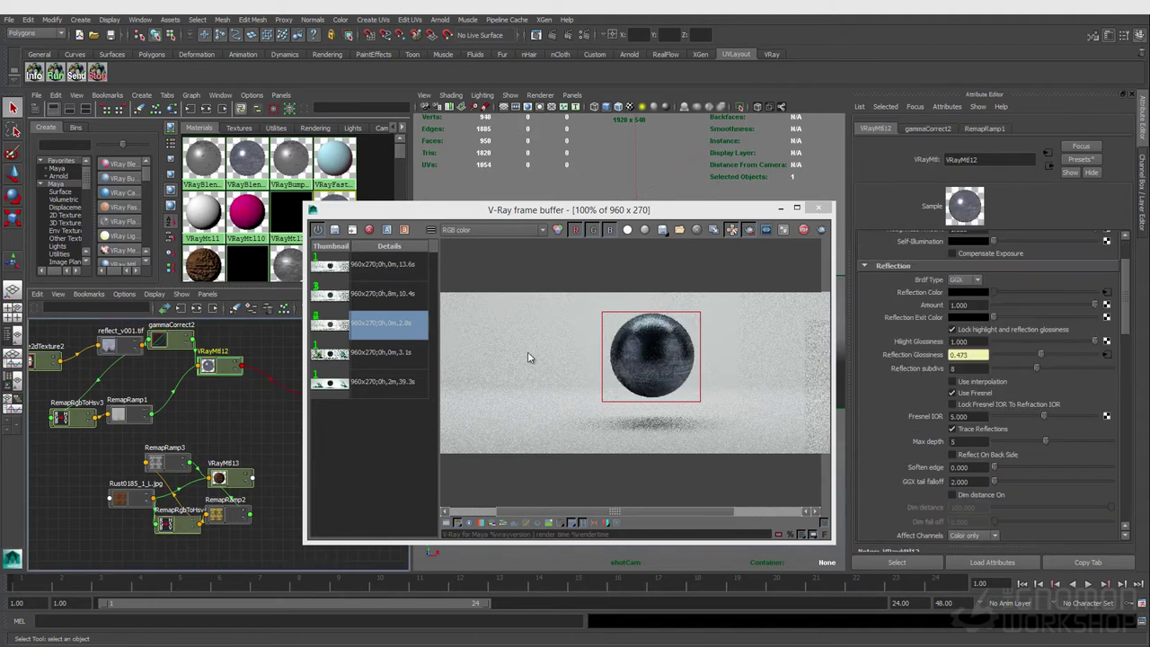
{"action": "left_click", "coordinate": [960, 280]}
{"action": "left_click", "coordinate": [955, 297]}
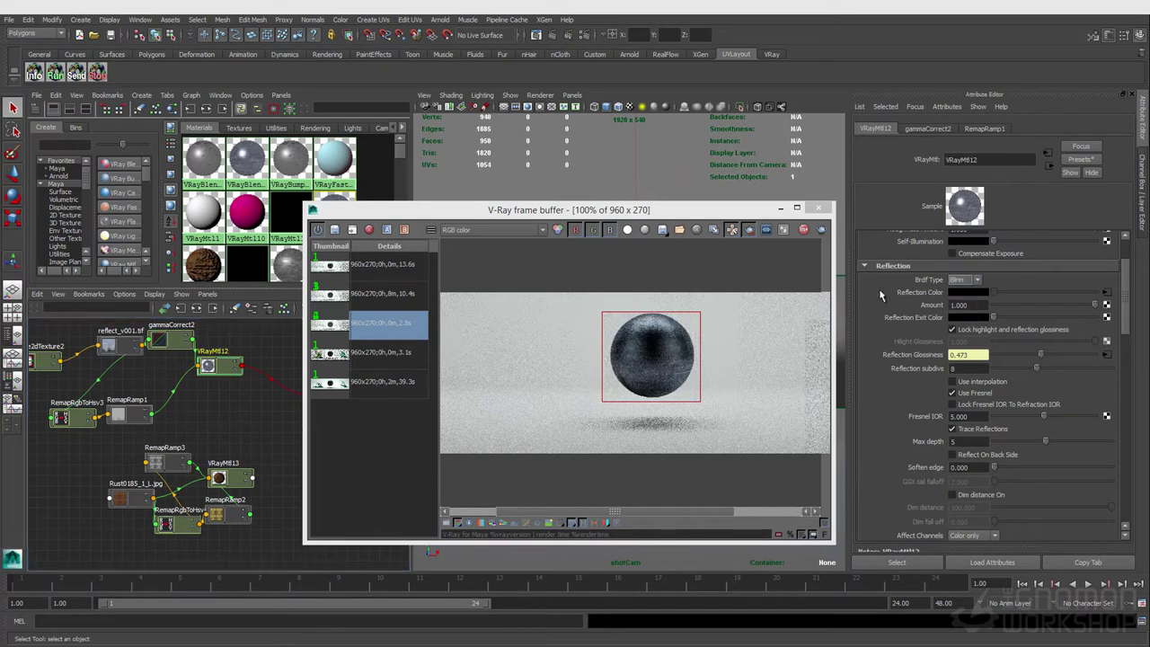
{"action": "left_click", "coordinate": [957, 282]}
{"action": "left_click", "coordinate": [895, 289]}
{"action": "left_click", "coordinate": [961, 281]}
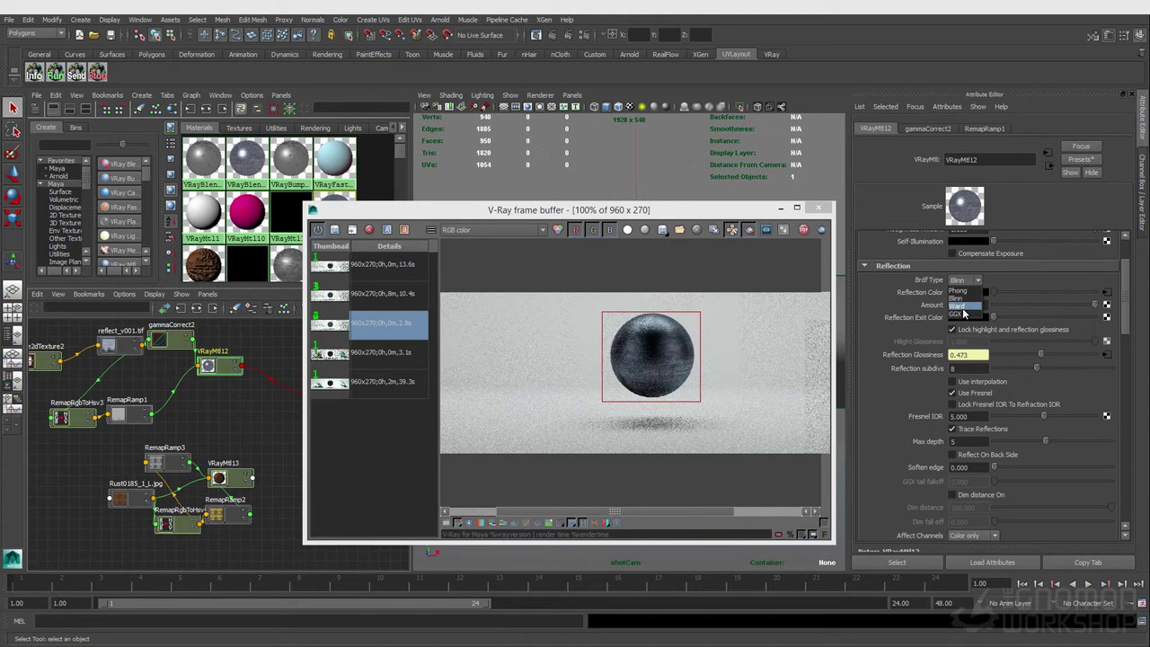
{"action": "left_click", "coordinate": [960, 313]}
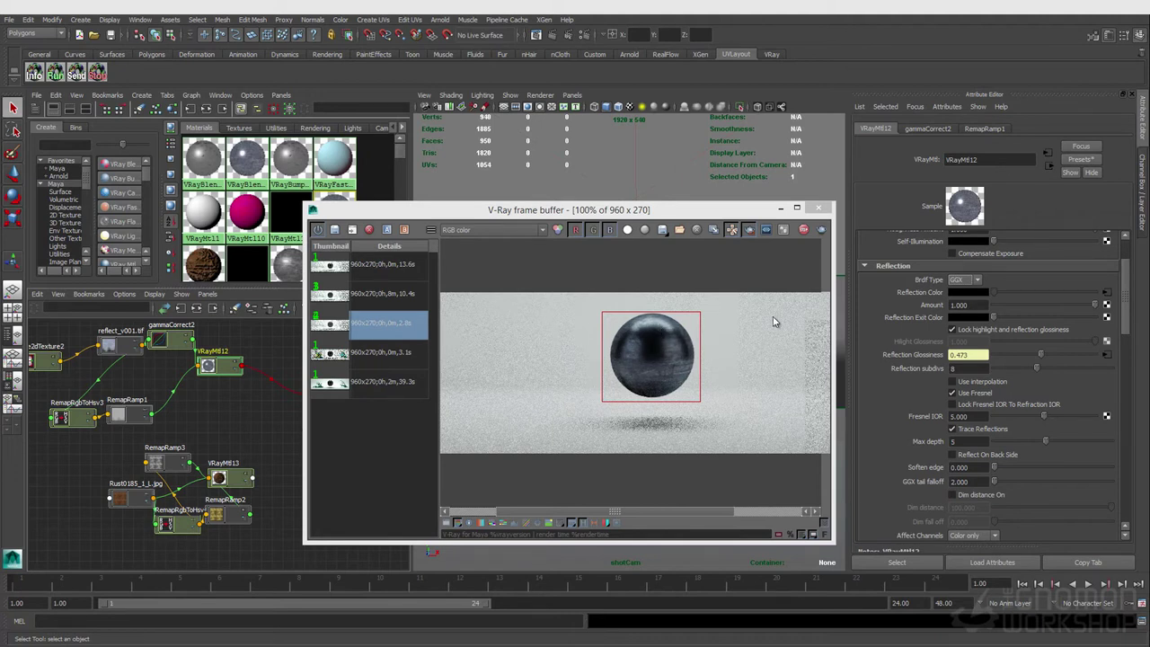
Darken the middle and bottom grey entries of RemapRamp1 to widen the glossiness variation on the sphere.
{"action": "left_click", "coordinate": [984, 128]}
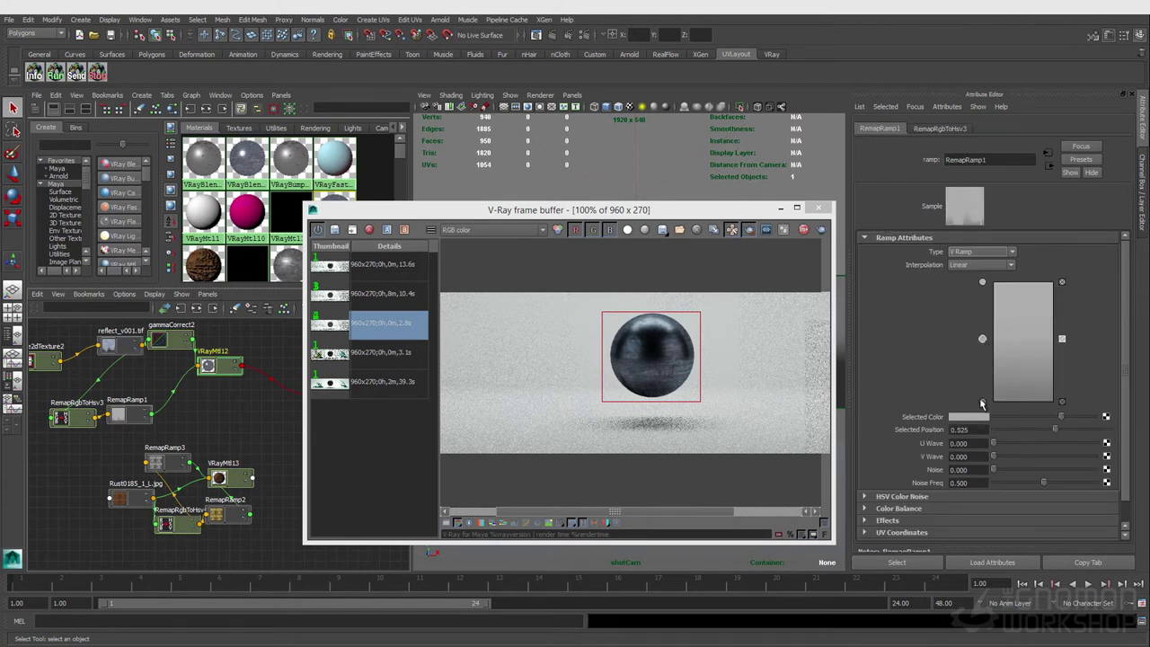
{"action": "left_click_drag", "start_coordinate": [1059, 416], "coordinate": [1041, 420]}
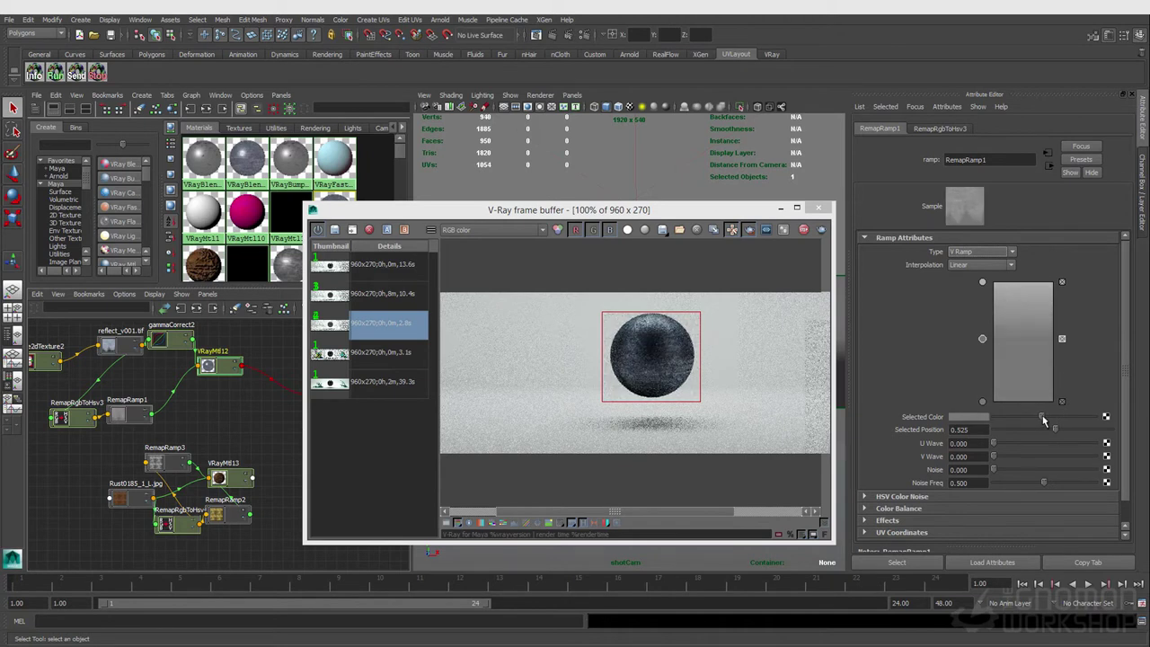
{"action": "left_click", "coordinate": [982, 401]}
{"action": "left_click_drag", "start_coordinate": [1023, 416], "coordinate": [1025, 421]}
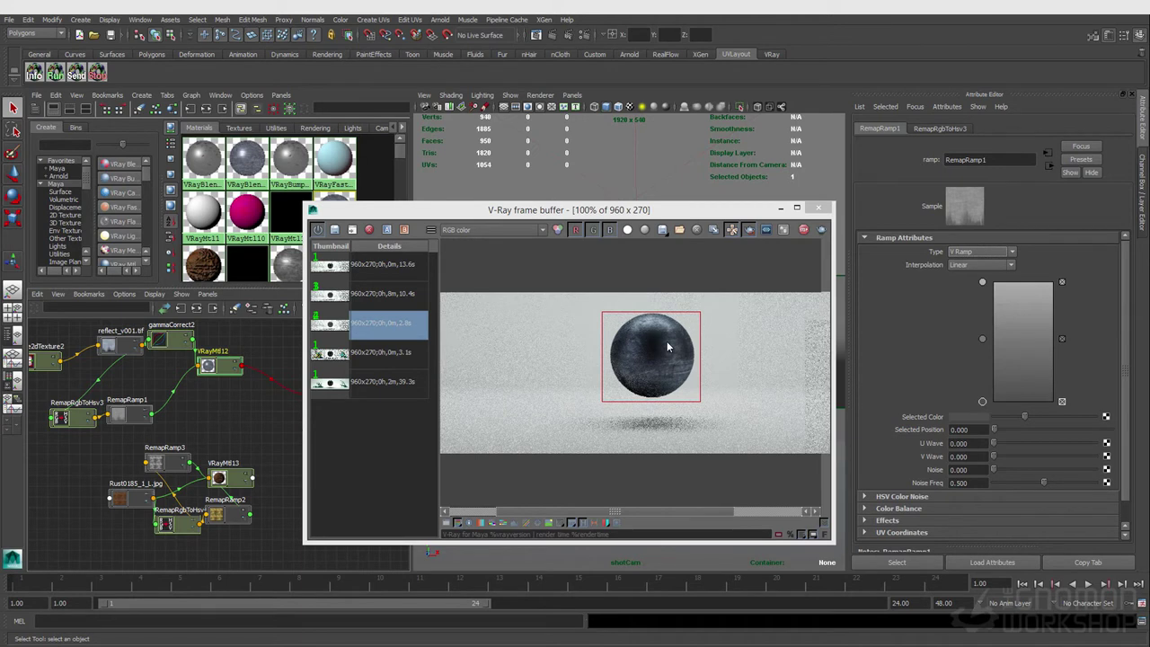
Assign VRayMtl13 to Coat Material 0 of VRayBlendMtl2, over the VRayMtl12 base material.
{"action": "left_click", "coordinate": [1047, 165]}
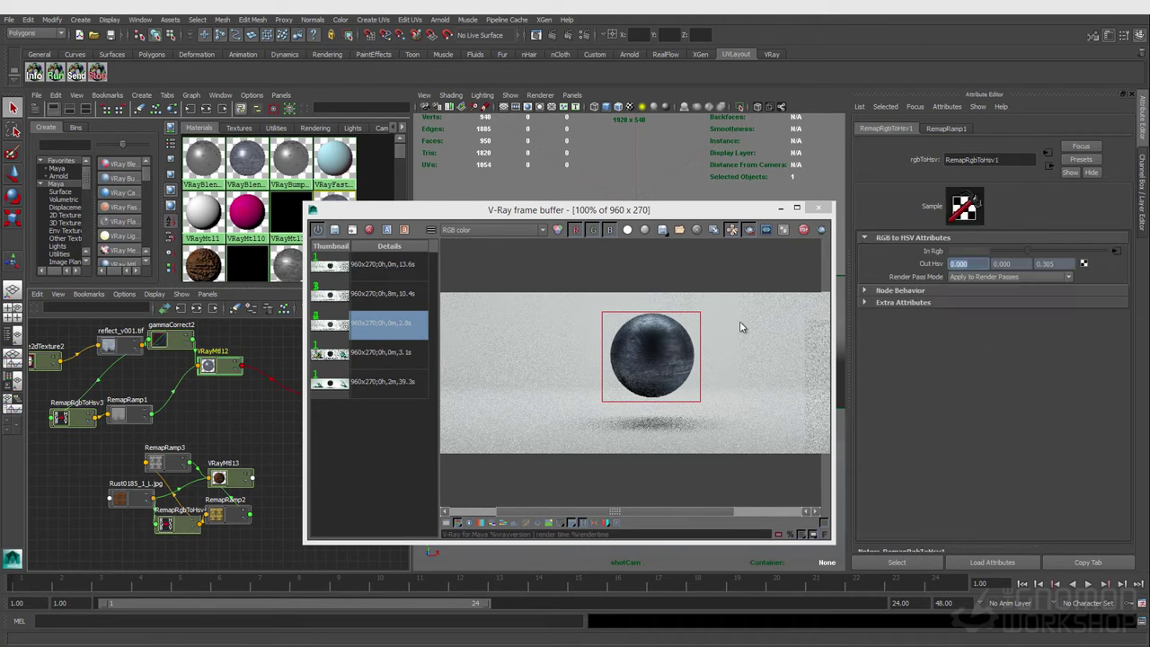
{"action": "left_click", "coordinate": [1047, 165]}
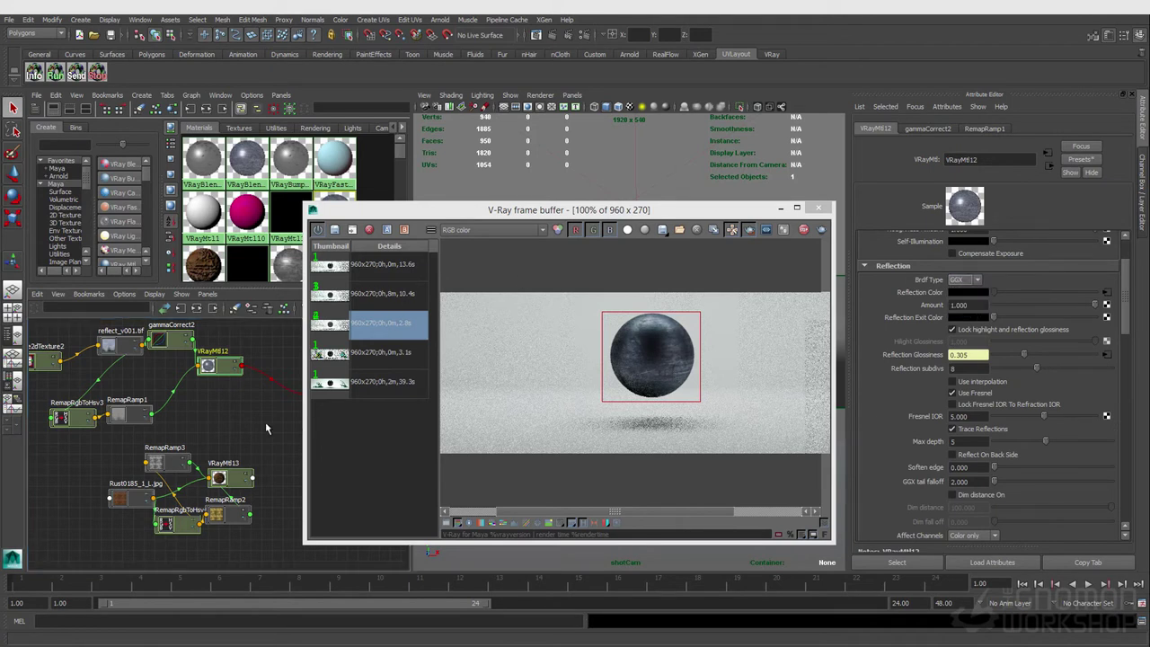
{"action": "left_click_drag", "start_coordinate": [539, 209], "coordinate": [583, 233]}
{"action": "left_click", "coordinate": [327, 395]}
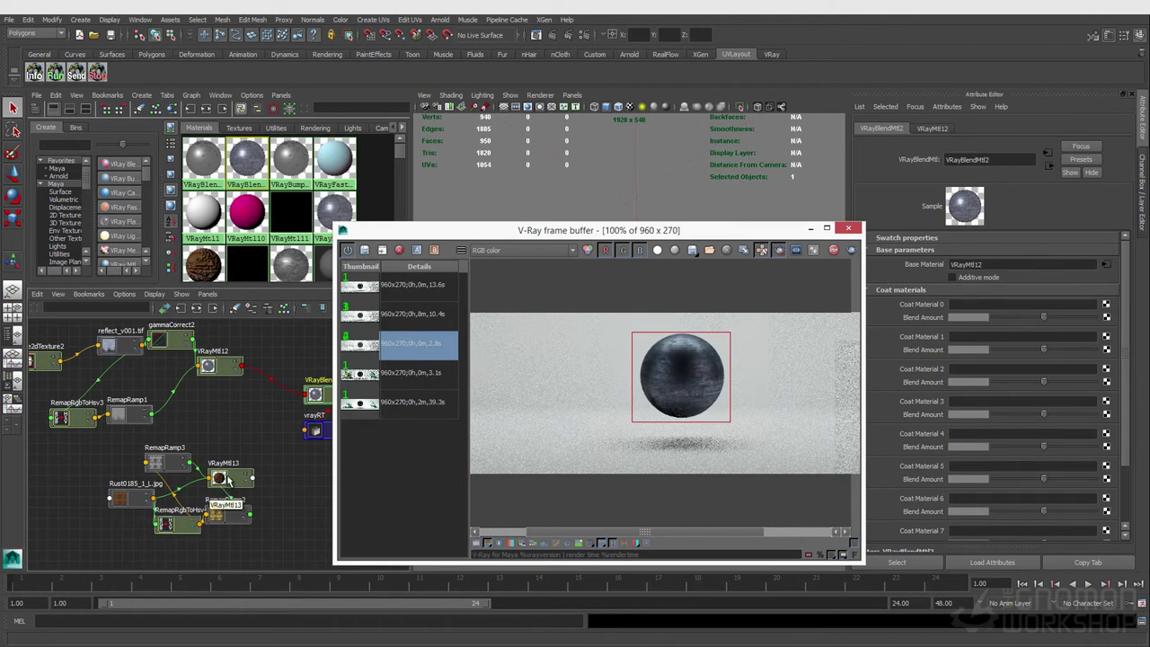
{"action": "middle_click_drag", "start_coordinate": [225, 479], "coordinate": [914, 307]}
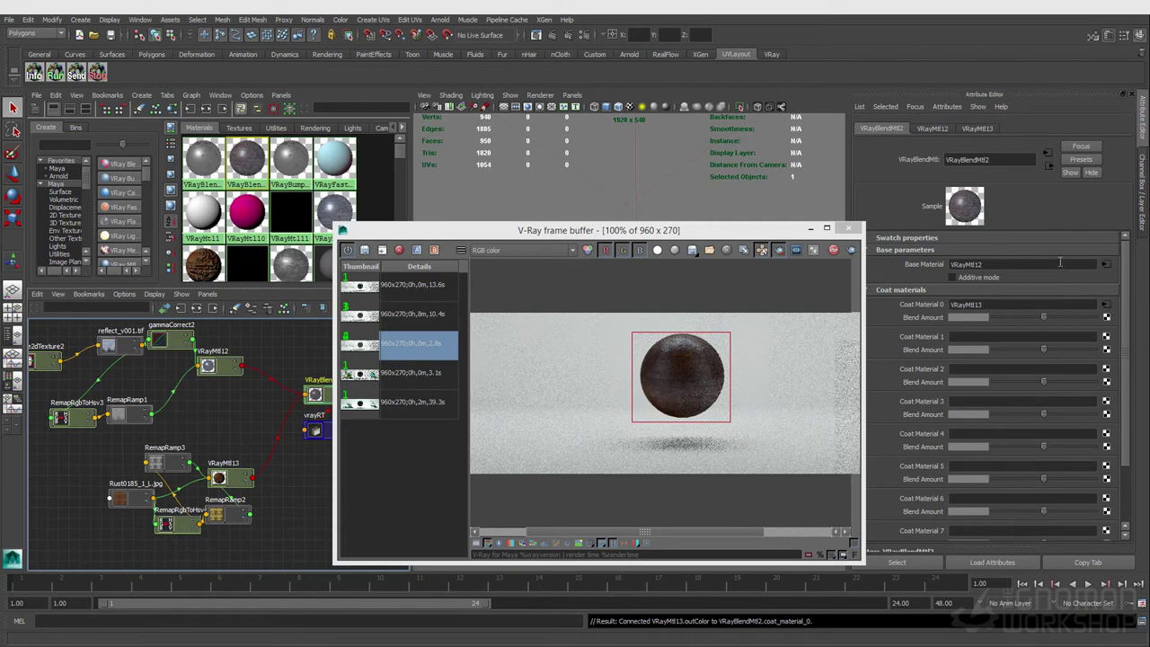
{"action": "double_click", "coordinate": [994, 267]}
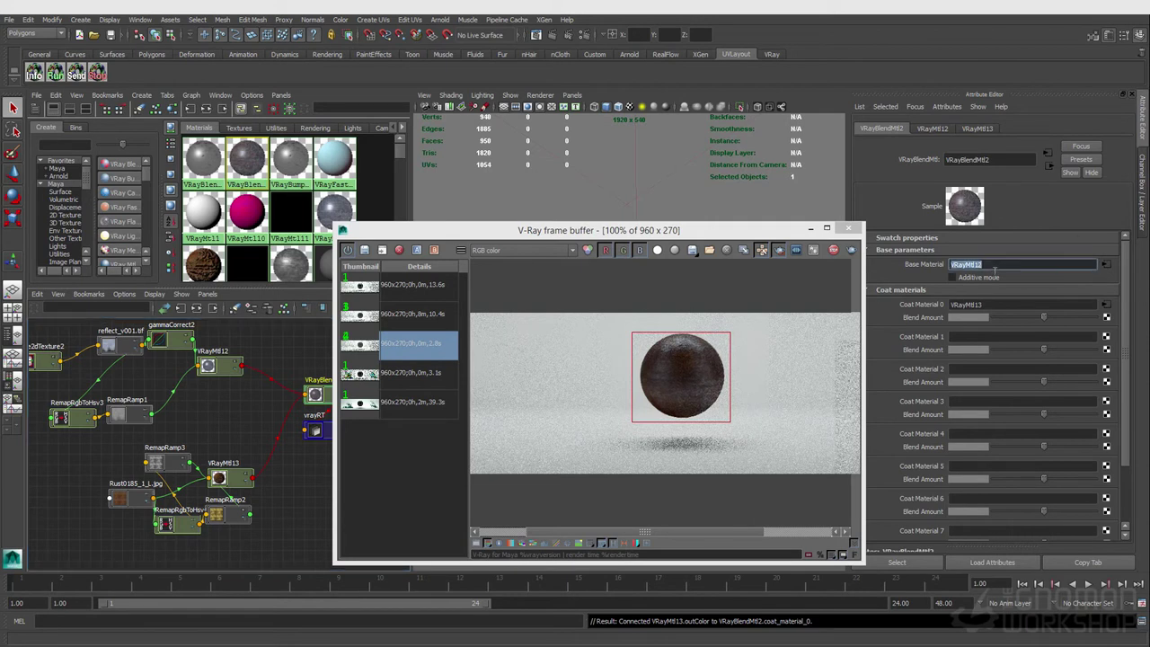
{"action": "double_click", "coordinate": [988, 305]}
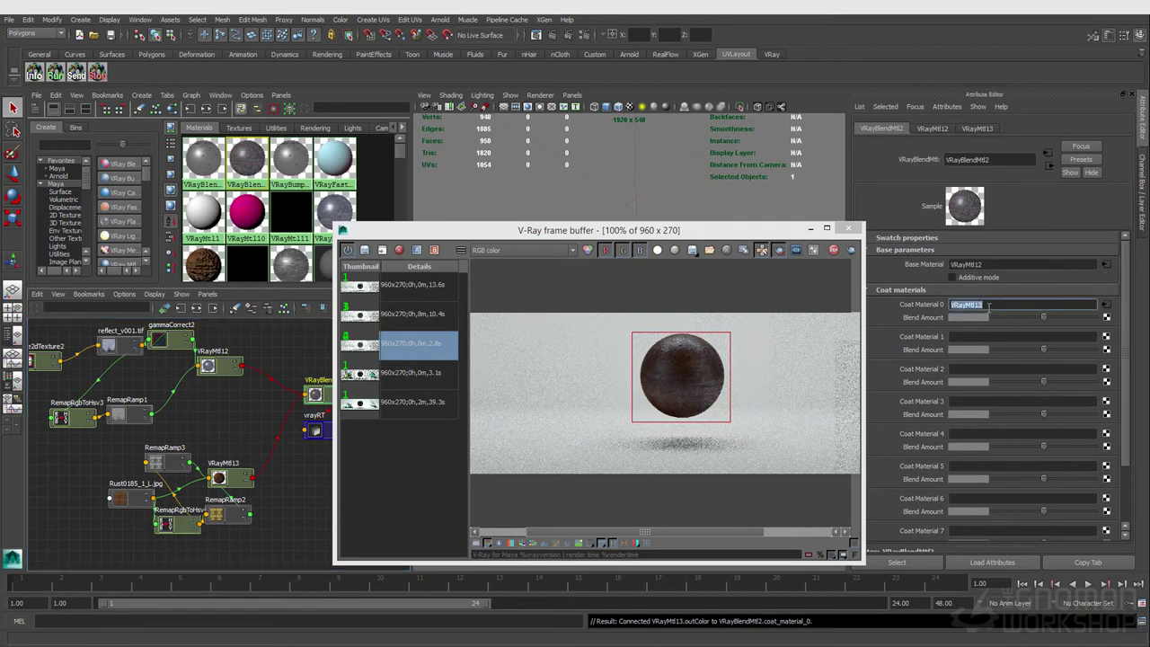
{"action": "double_click", "coordinate": [990, 264]}
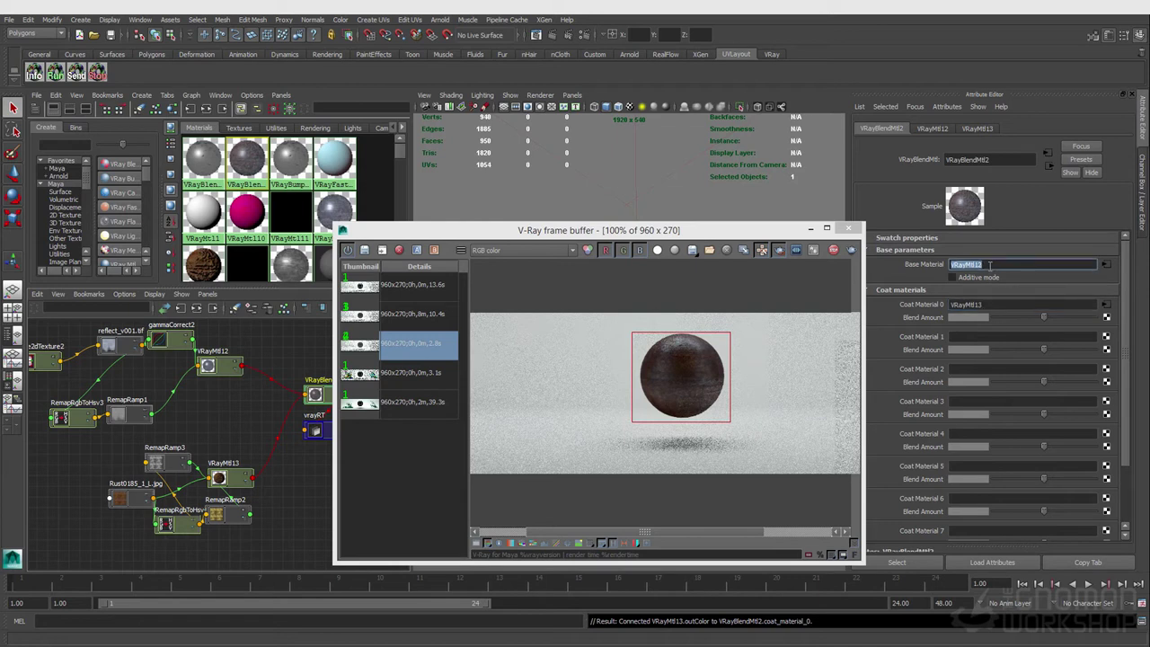
Rename VRayMtl12 as metal_mtl and VRayMtl13 as rust_mtl.
{"action": "left_click", "coordinate": [210, 363]}
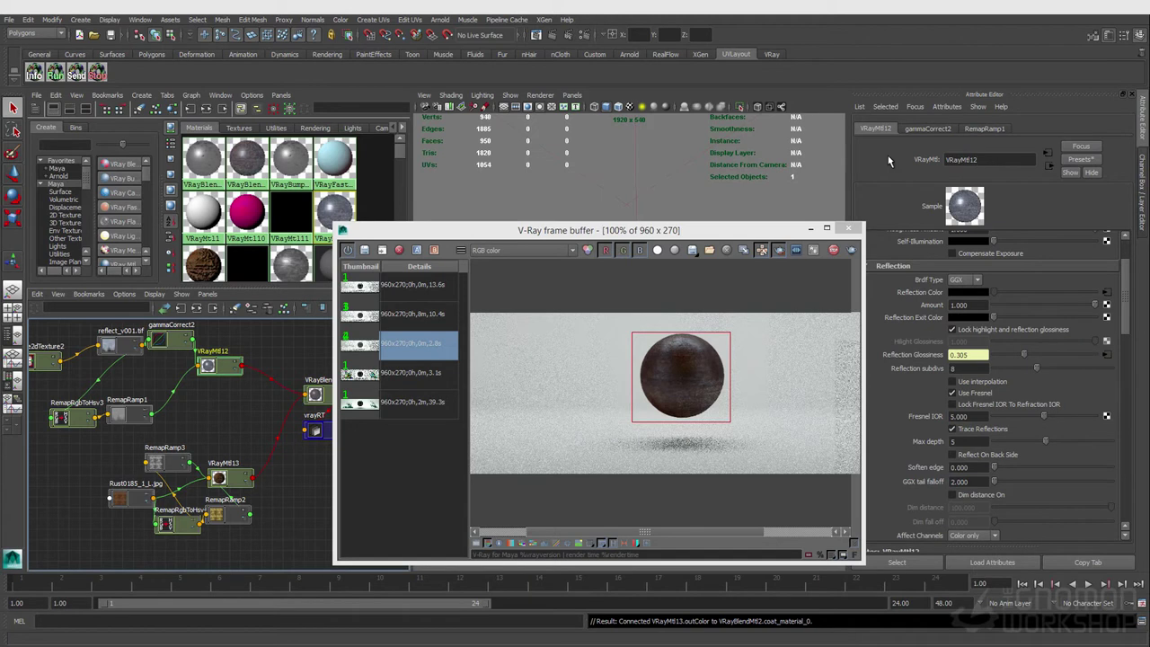
{"action": "type", "text": "metal_mtl"}
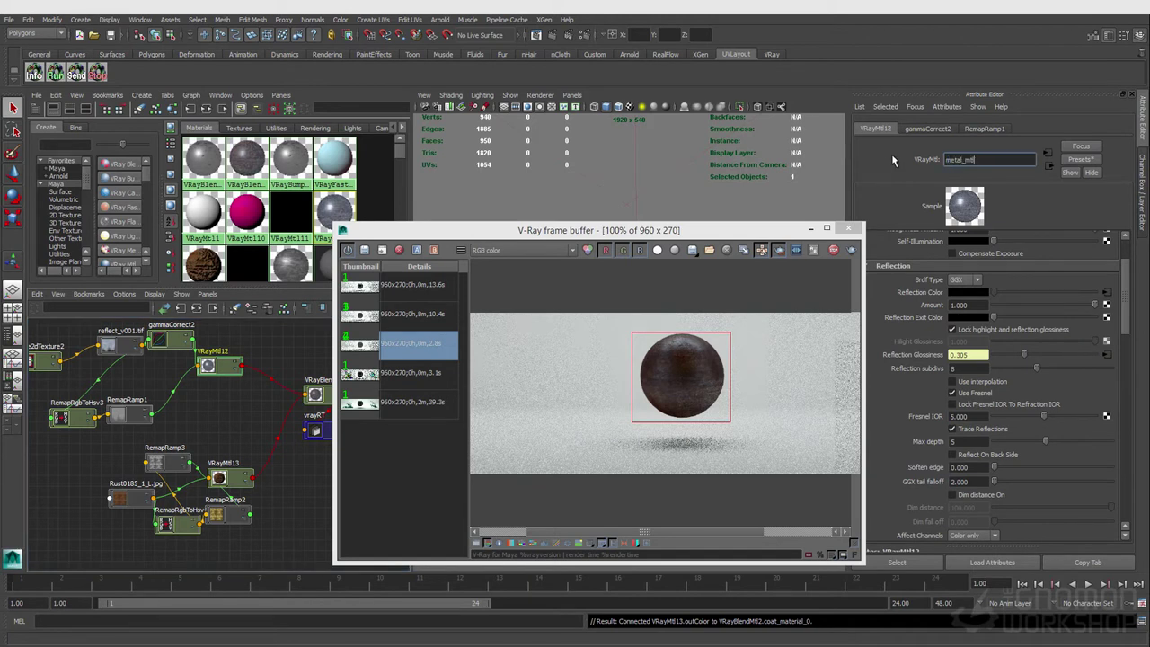
{"action": "key", "text": "Return"}
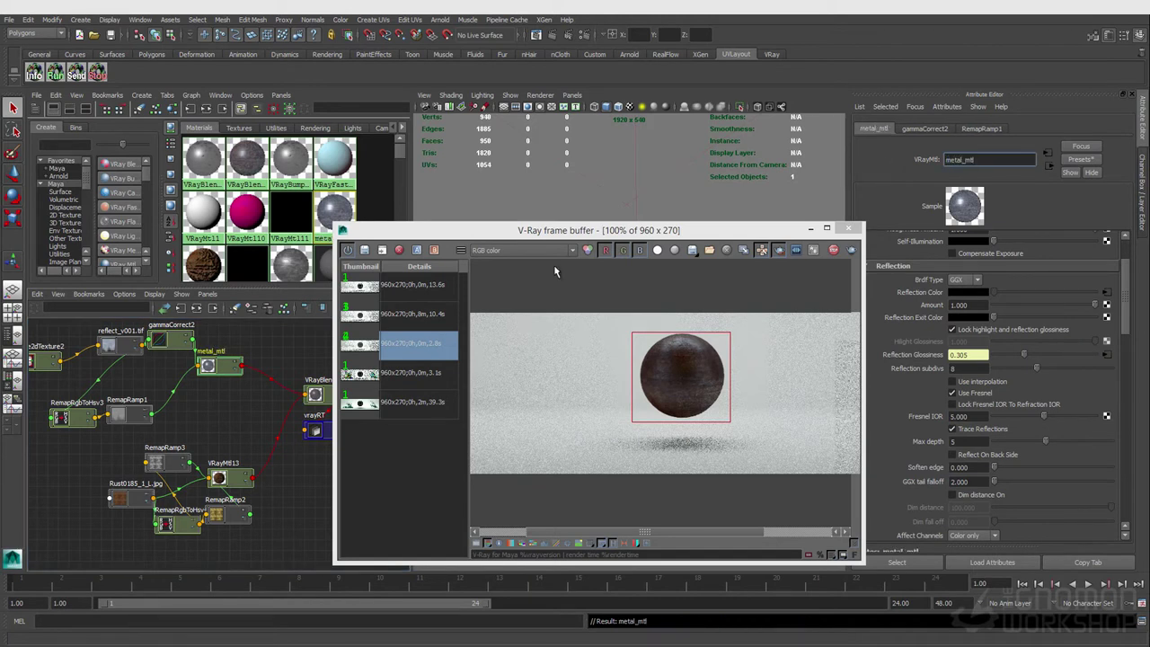
{"action": "left_click", "coordinate": [231, 479]}
{"action": "double_click", "coordinate": [998, 158]}
{"action": "type", "text": "rust_mtl"}
{"action": "key", "text": "Return"}
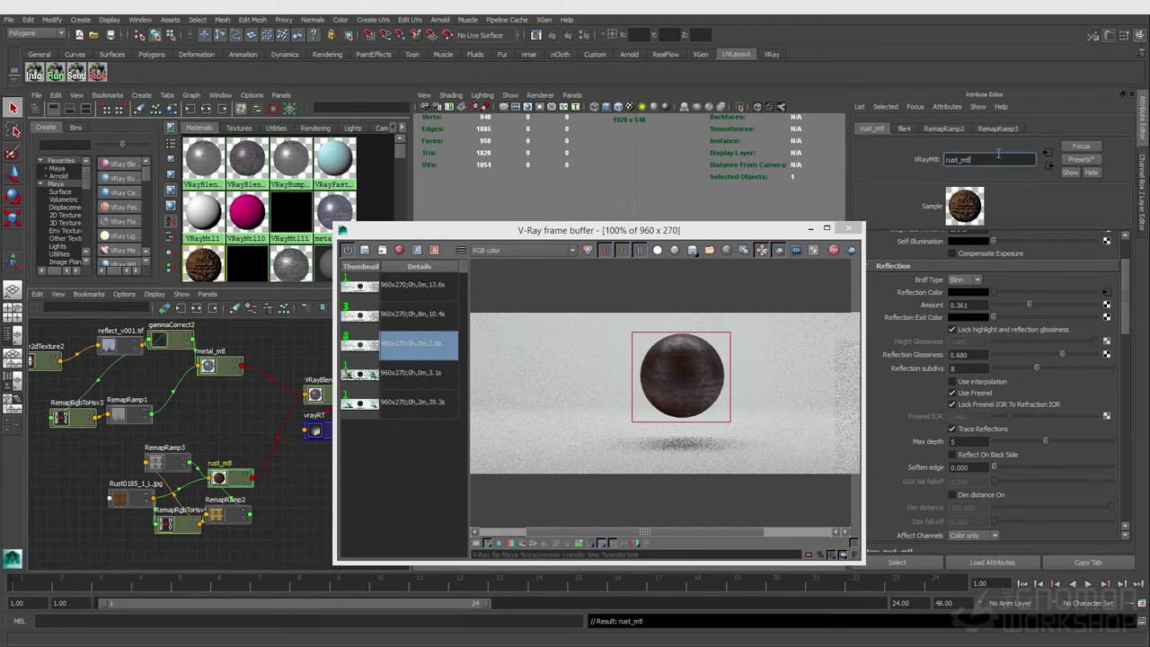
Rename the blend material VRayBlendMtl2 as metalRustBlend_mtl.
{"action": "left_click", "coordinate": [316, 396]}
{"action": "double_click", "coordinate": [1013, 158]}
{"action": "type", "text": "metalRustBl"}
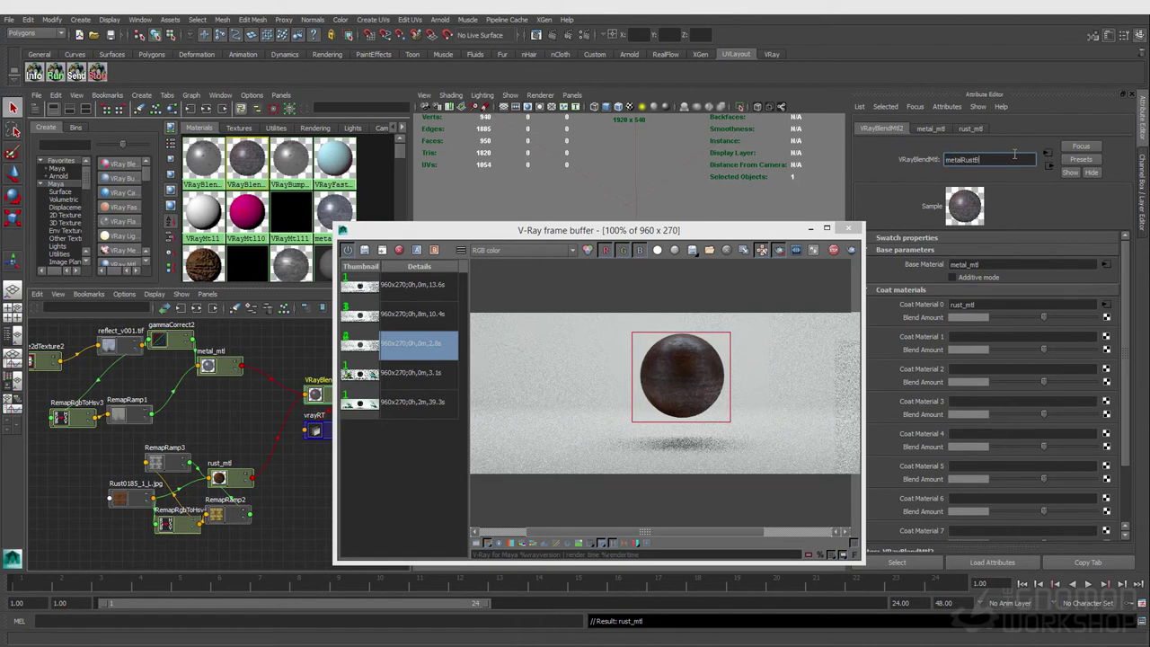
{"action": "type", "text": "end_mtl"}
{"action": "key", "text": "Return"}
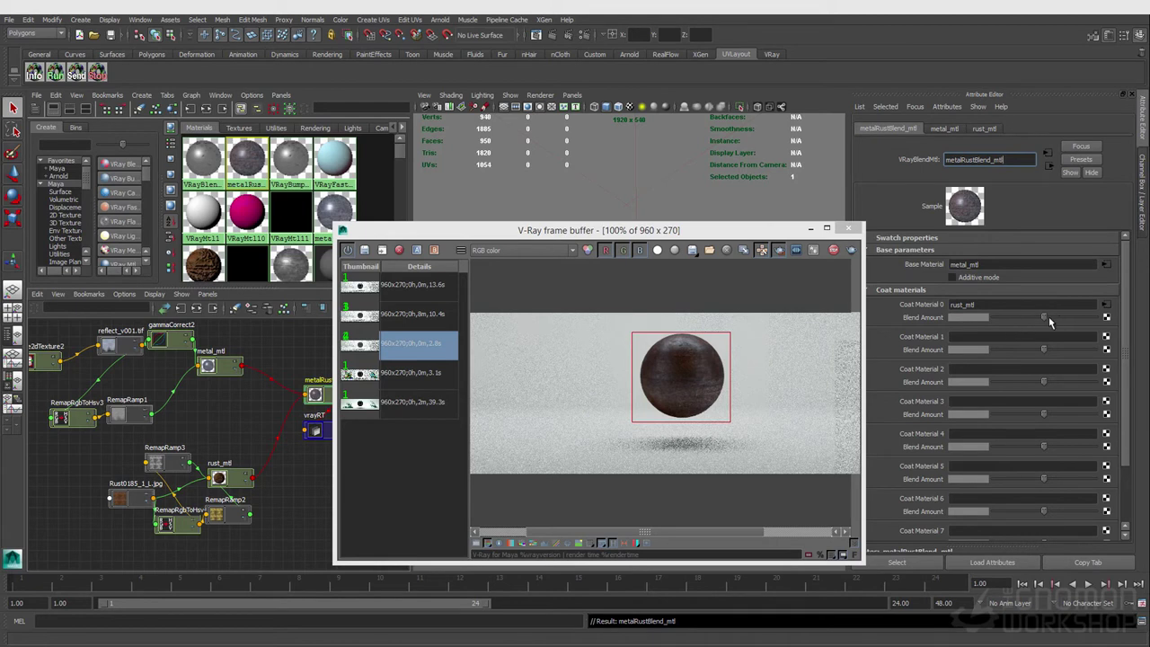
Test rust_mtl's Blend Amount in metalRustBlend_mtl at full white, and set it to black.
{"action": "left_click_drag", "start_coordinate": [1065, 322], "coordinate": [1101, 329]}
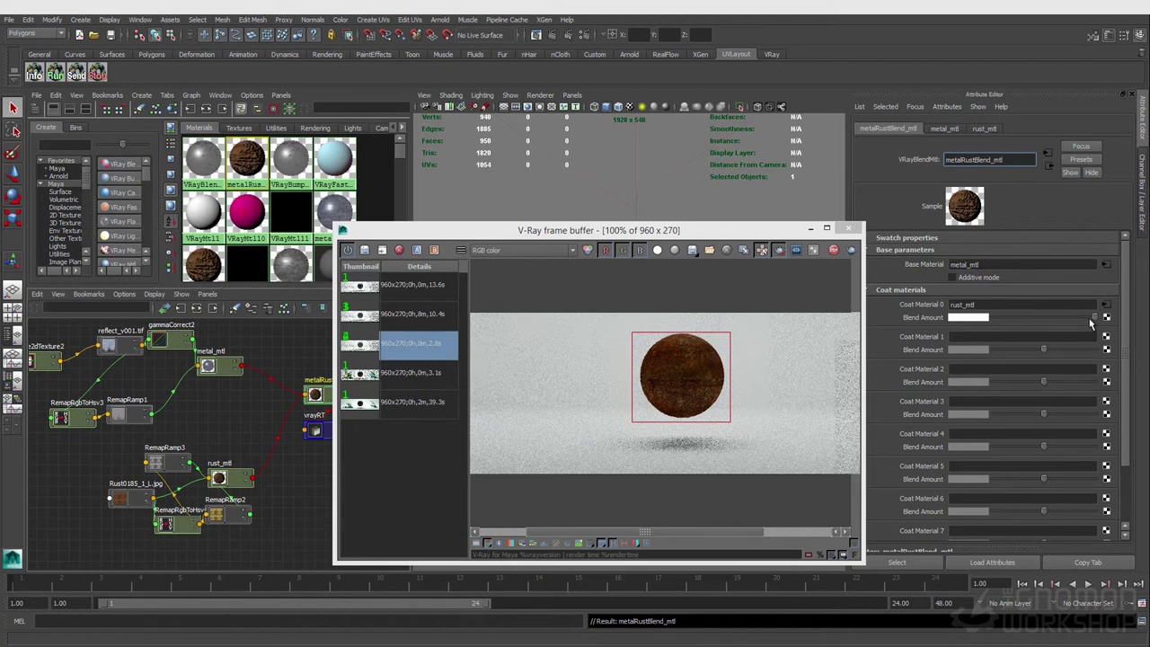
{"action": "left_click_drag", "start_coordinate": [1092, 324], "coordinate": [949, 325]}
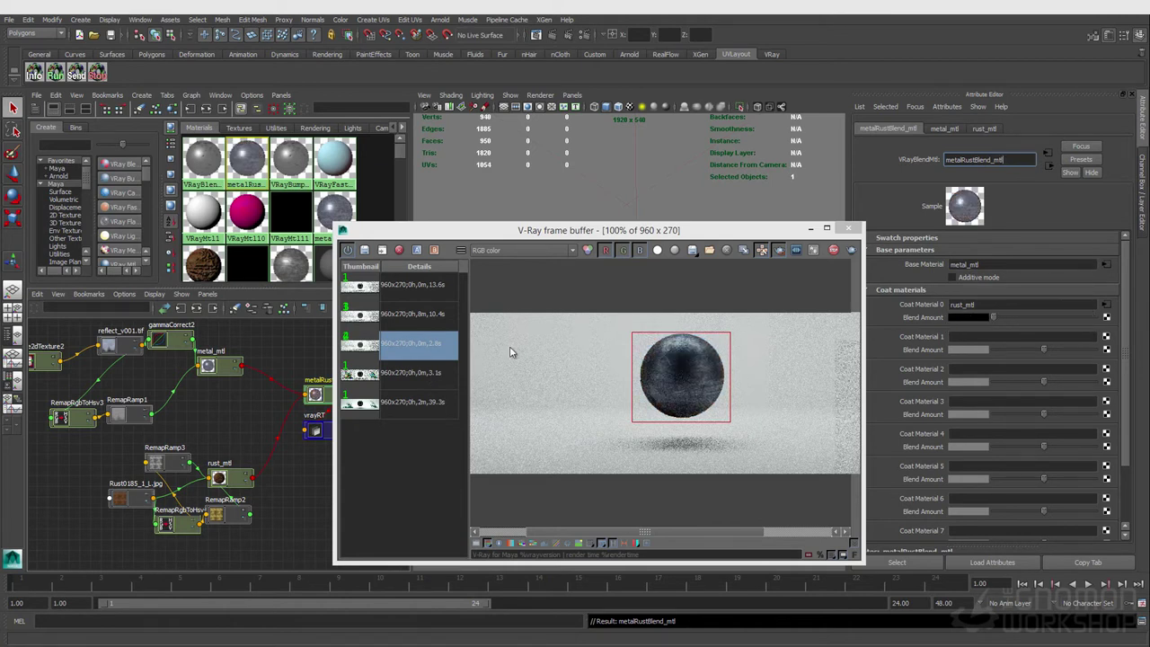
Create a file texture node with its 2D placement node, arranged between metal_mtl and rust_mtl in the shading network.
{"action": "left_click_drag", "start_coordinate": [331, 419], "coordinate": [234, 408]}
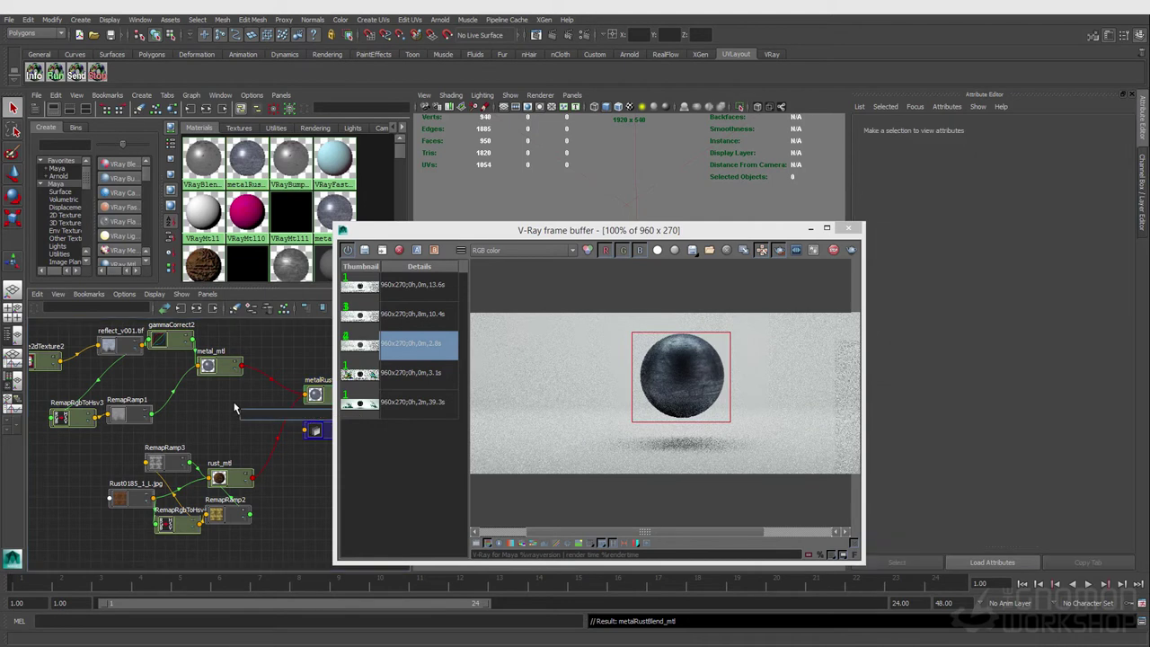
{"action": "key", "text": "Tab"}
{"action": "type", "text": "file"}
{"action": "key", "text": "Down"}
{"action": "key", "text": "Down"}
{"action": "key", "text": "Down"}
{"action": "key", "text": "Down"}
{"action": "key", "text": "Down"}
{"action": "key", "text": "Return"}
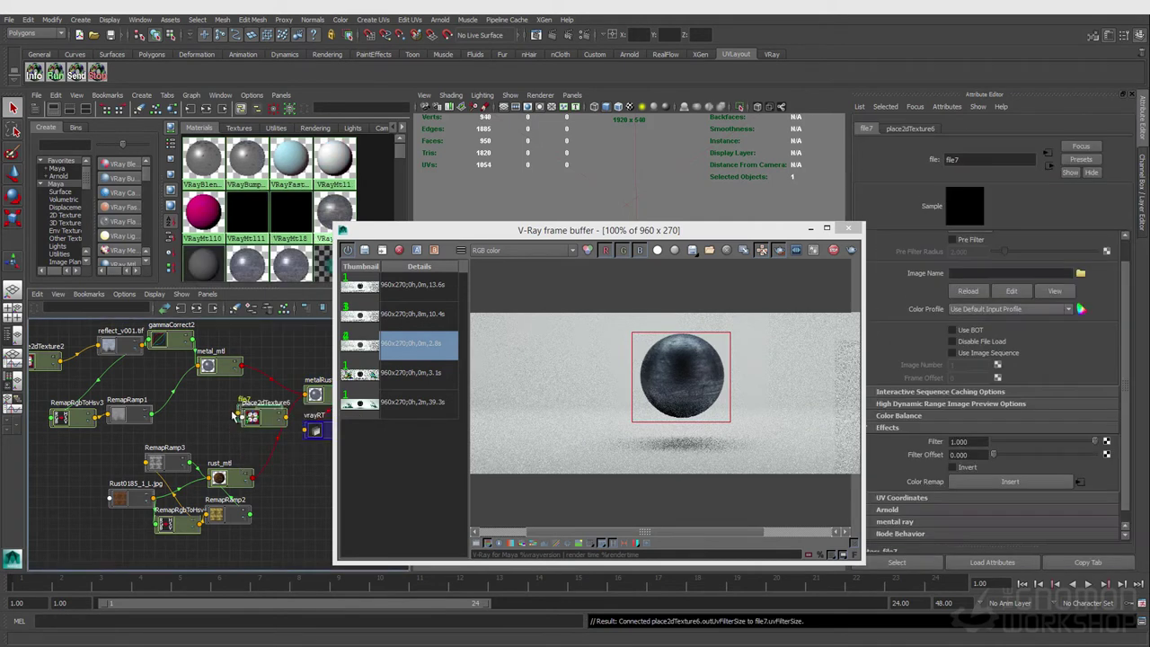
{"action": "left_click", "coordinate": [253, 417]}
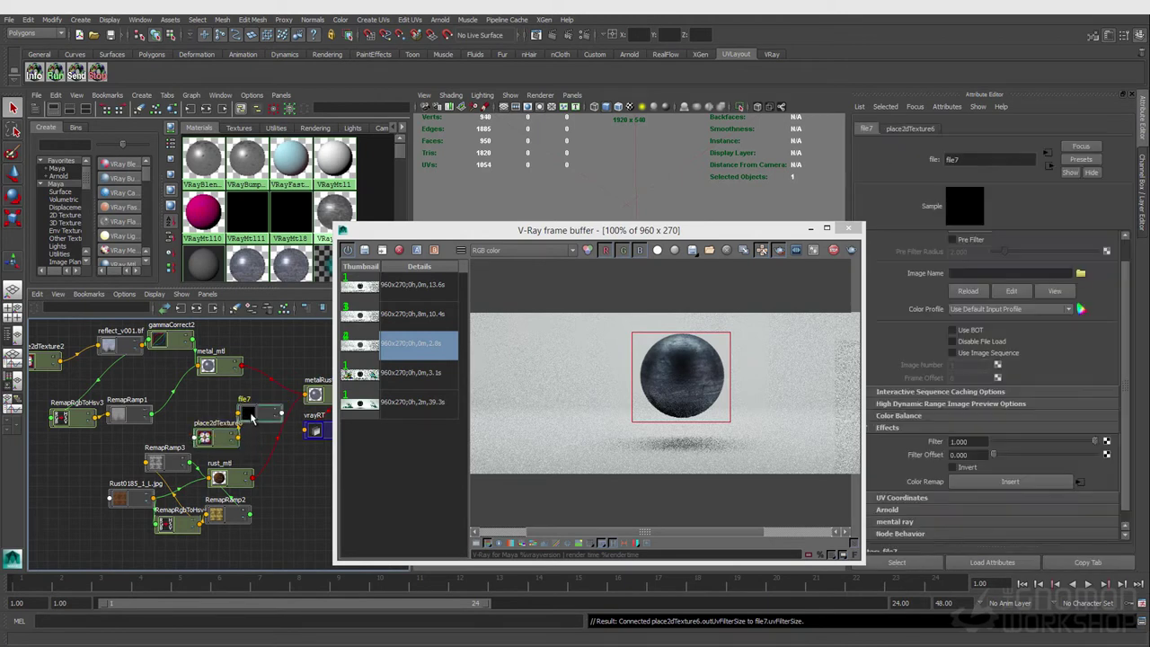
Replace the empty file7 and place2dTexture6 nodes in the shading network with the existing rustMask_v001.tif texture (file3).
{"action": "left_click", "coordinate": [215, 433], "text": "shift"}
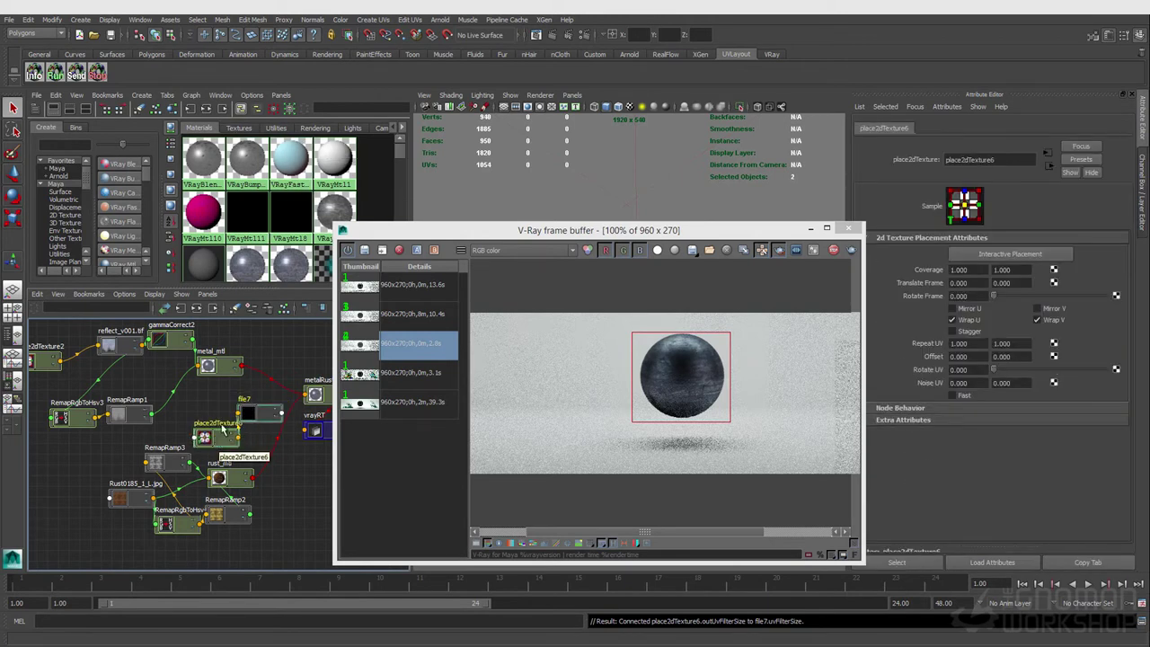
{"action": "key", "text": "Delete"}
{"action": "left_click", "coordinate": [236, 128]}
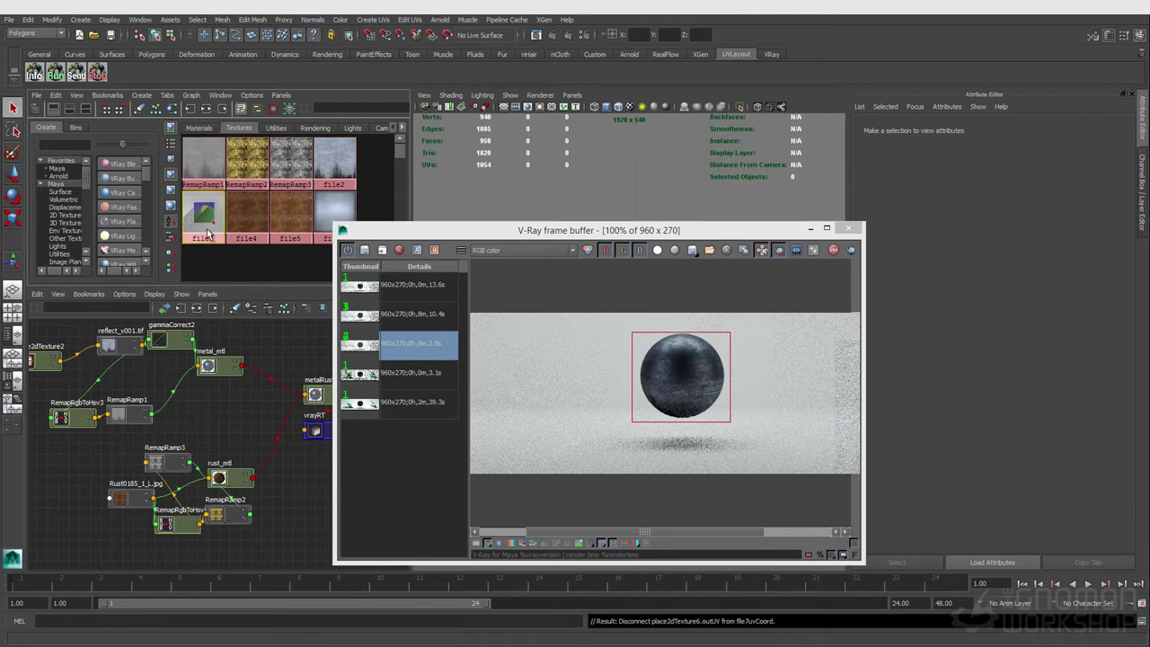
{"action": "left_click", "coordinate": [205, 220]}
{"action": "middle_click_drag", "start_coordinate": [207, 226], "coordinate": [251, 428]}
{"action": "right_click_drag", "start_coordinate": [249, 425], "coordinate": [237, 437]}
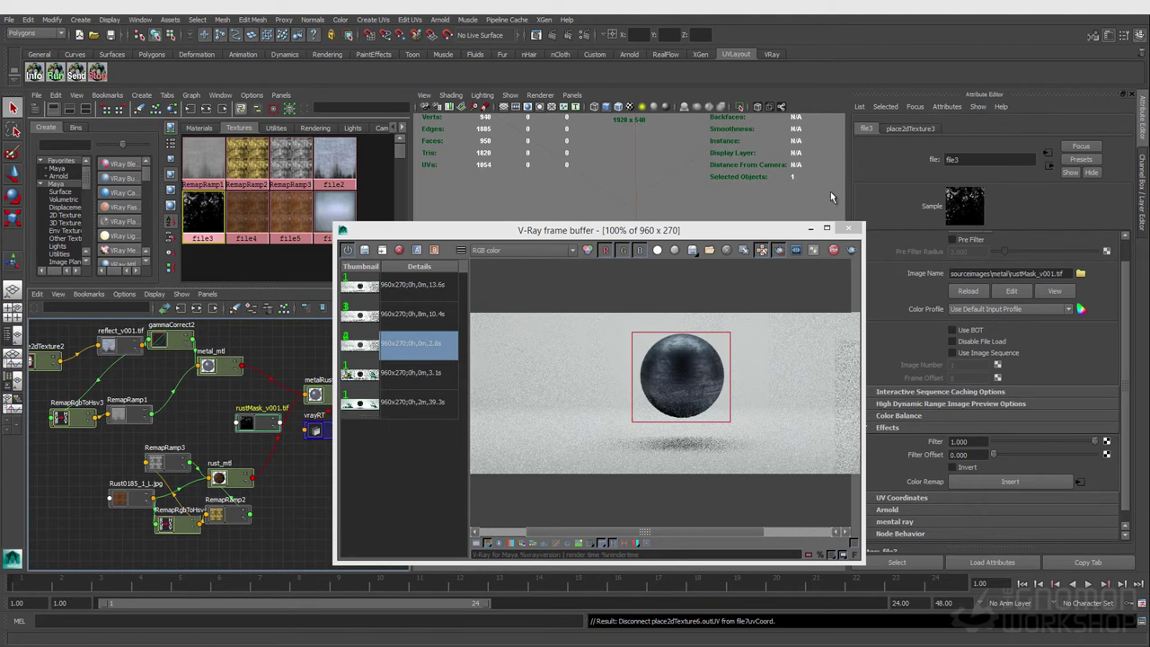
Connect the rustMask_v001.tif texture to Blend Amount 0 of metalRustBlend_mtl so it masks the rust coat.
{"action": "left_click_drag", "start_coordinate": [425, 240], "coordinate": [443, 237]}
{"action": "left_click", "coordinate": [316, 393]}
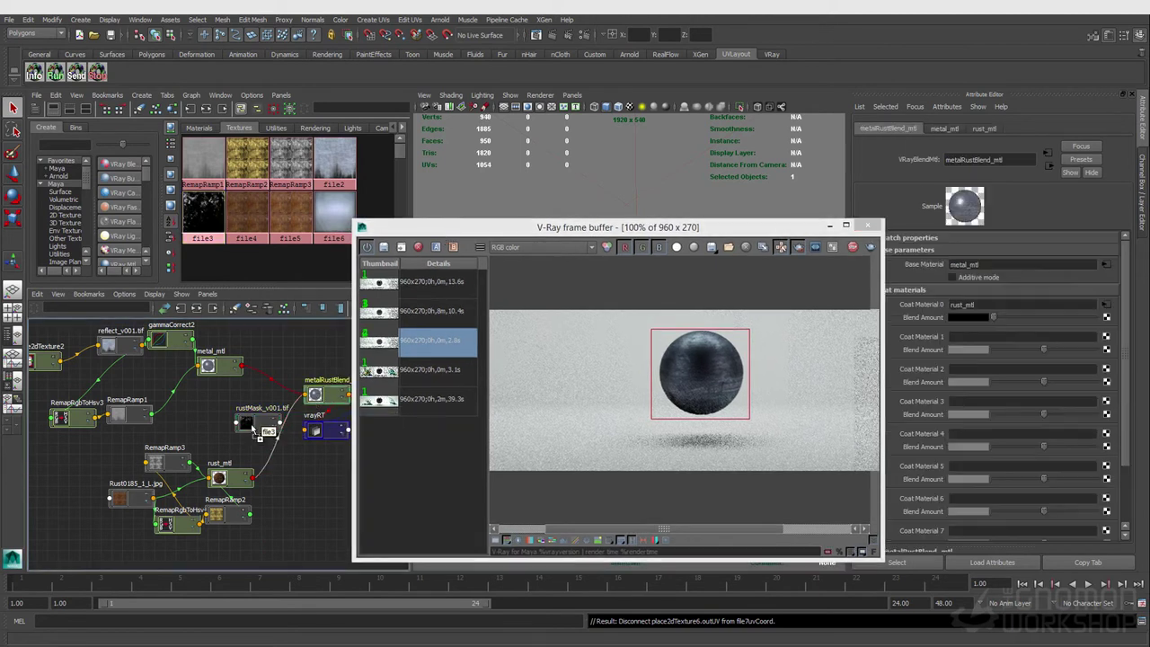
{"action": "middle_click_drag", "start_coordinate": [918, 330], "coordinate": [921, 319]}
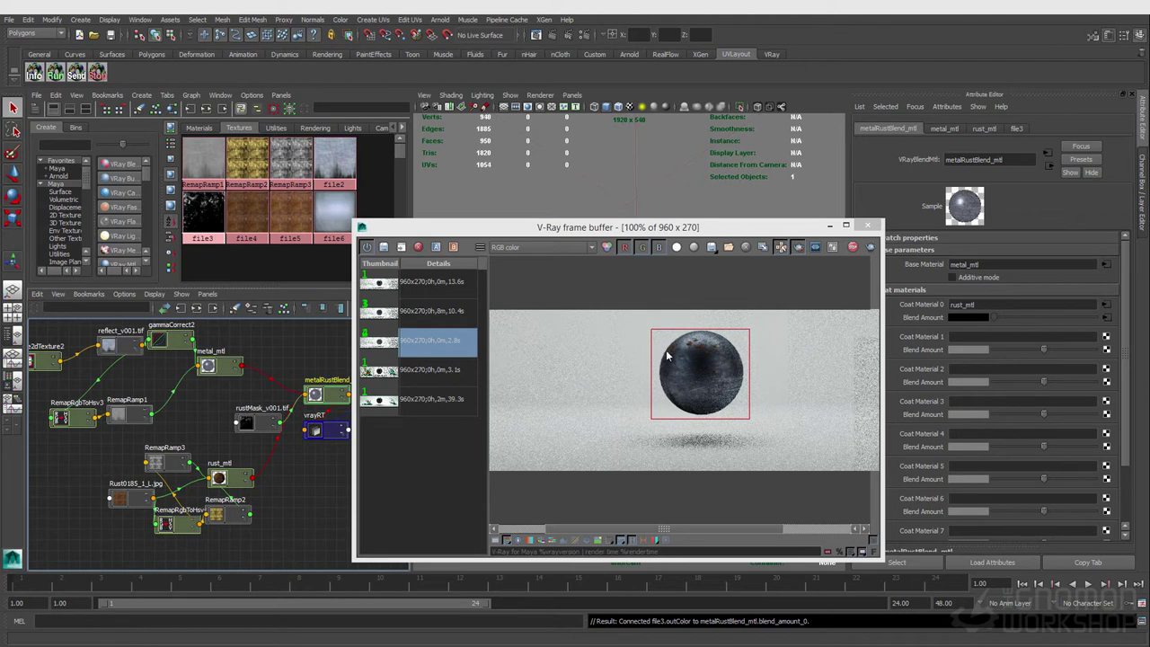
{"action": "scroll", "coordinate": [685, 350], "scroll_direction": "up", "scroll_amount": 1}
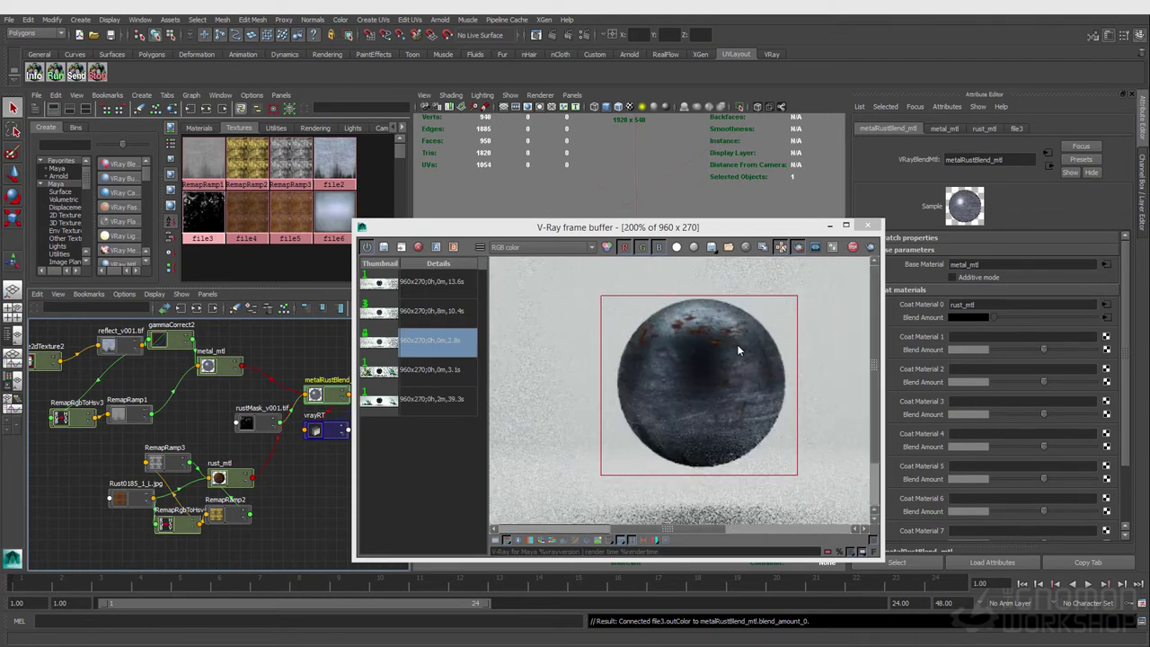
Try the Invert effect on the rustMask_v001.tif texture and switch it back off.
{"action": "left_click", "coordinate": [263, 426]}
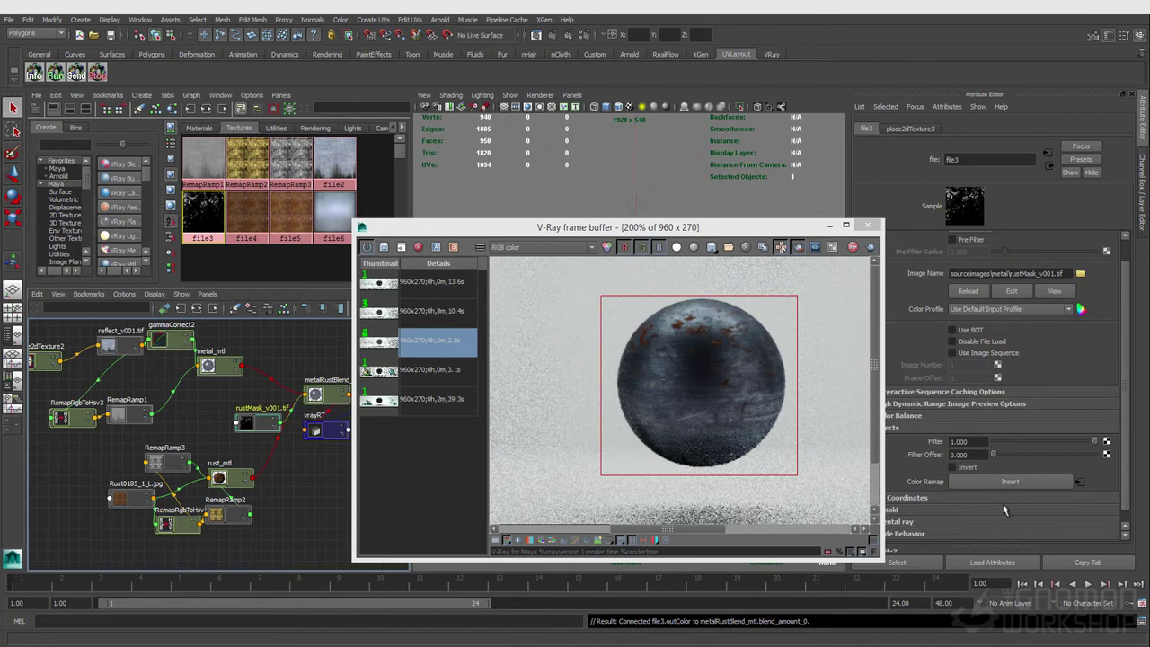
{"action": "left_click", "coordinate": [964, 468]}
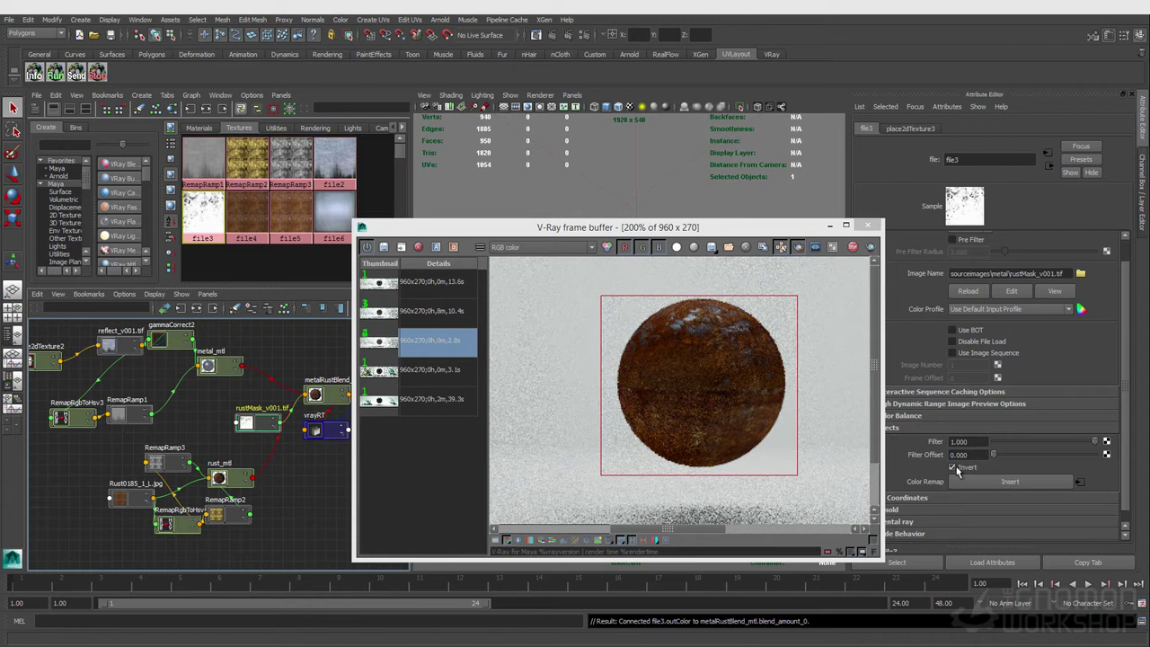
{"action": "left_click", "coordinate": [954, 468]}
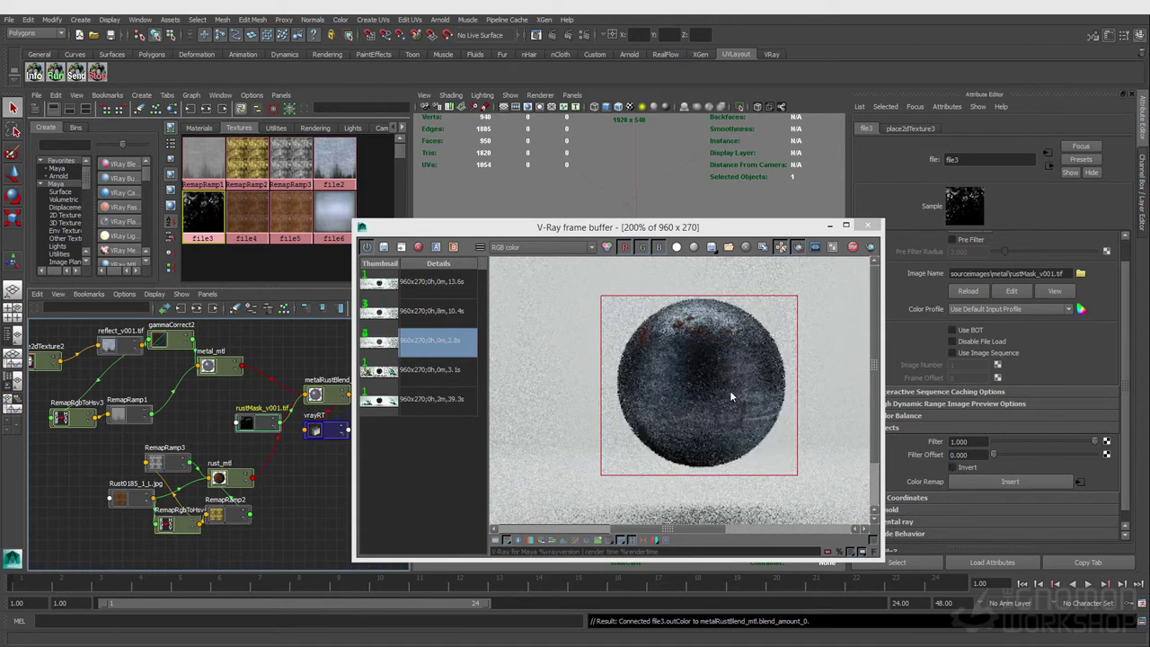
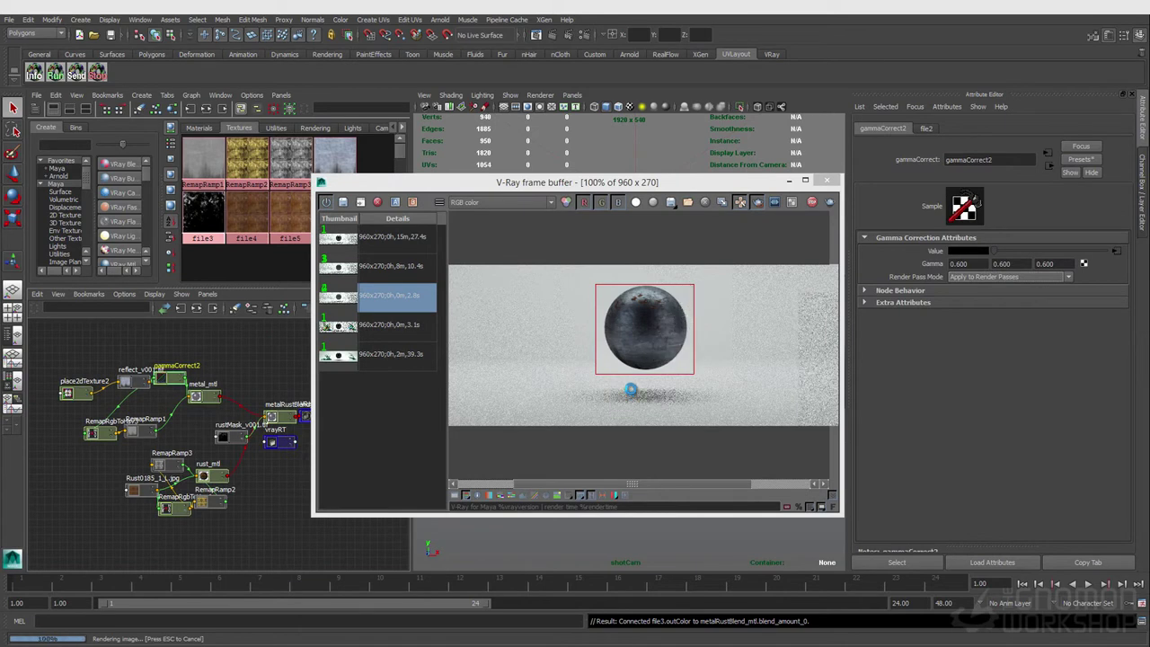
Tidy the shading network by placing rustMask_v001.tif between metal_mtl and rust_mtl and moving VRayBlendMtl2SG away from metalRustBlend_mtl.
{"action": "left_click_drag", "start_coordinate": [573, 183], "coordinate": [615, 182]}
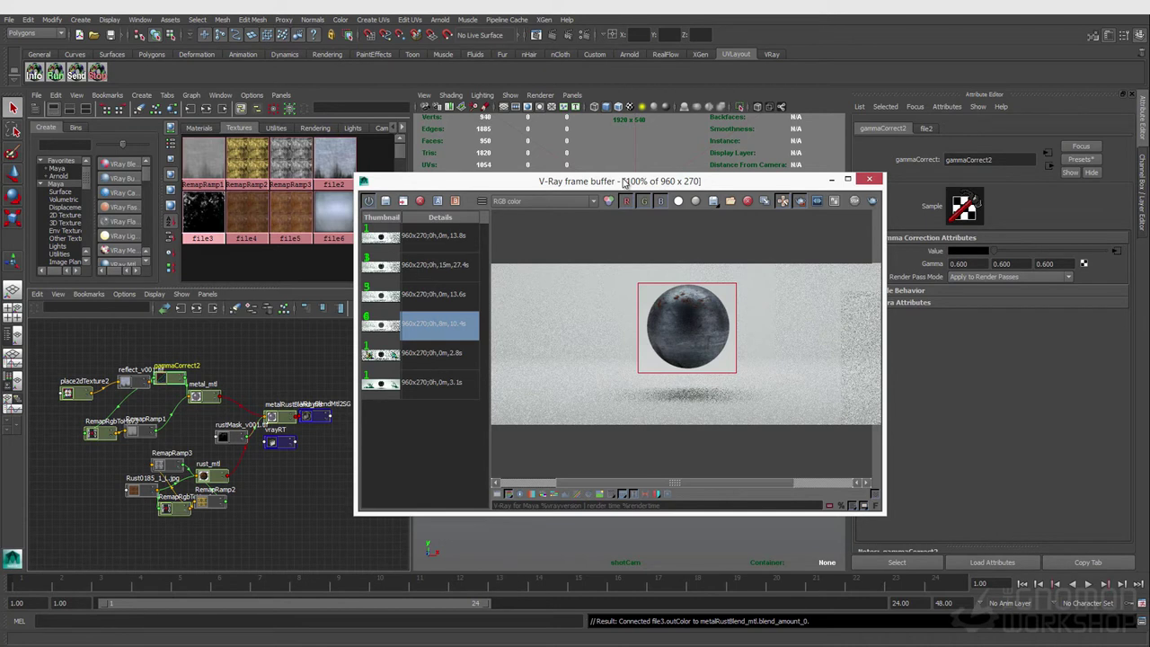
{"action": "left_click_drag", "start_coordinate": [223, 439], "coordinate": [189, 424]}
{"action": "middle_click_drag", "start_coordinate": [238, 420], "coordinate": [215, 399], "text": "alt"}
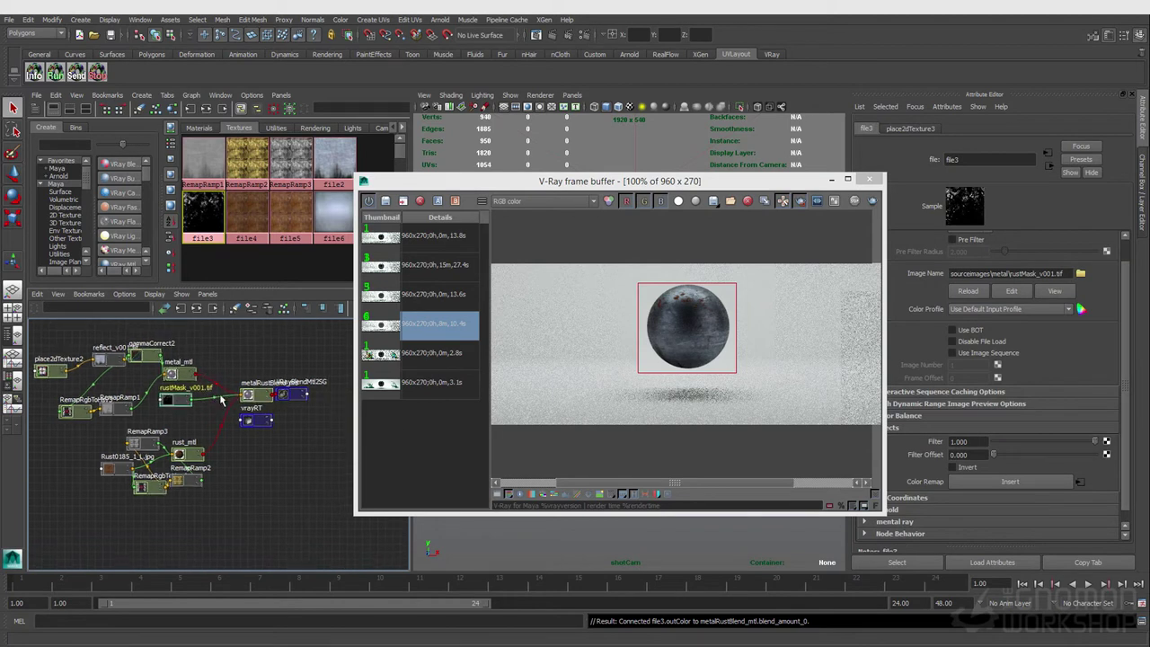
{"action": "scroll", "coordinate": [197, 406], "scroll_direction": "up", "scroll_amount": 2}
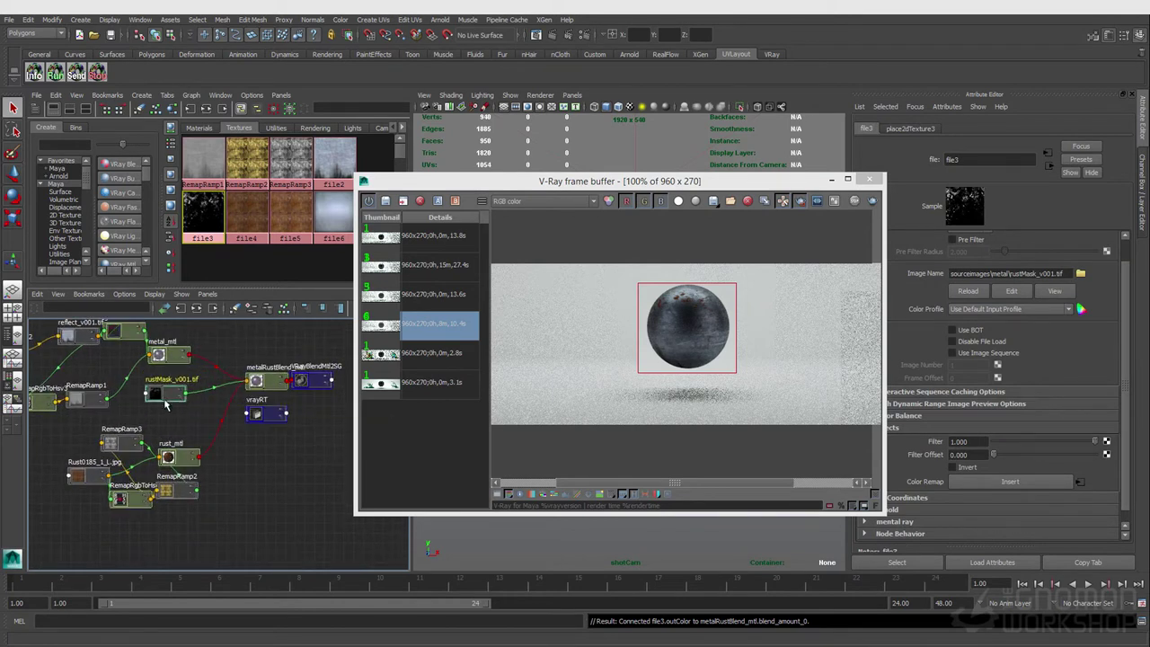
{"action": "left_click_drag", "start_coordinate": [697, 183], "coordinate": [756, 127]}
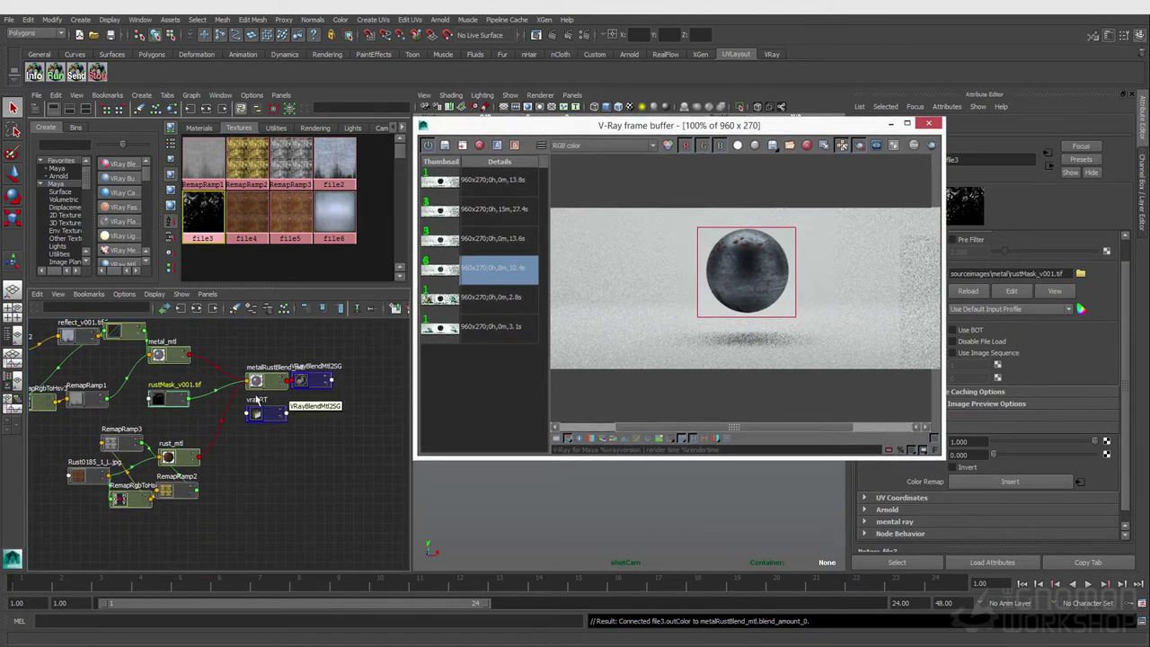
{"action": "left_click", "coordinate": [323, 384]}
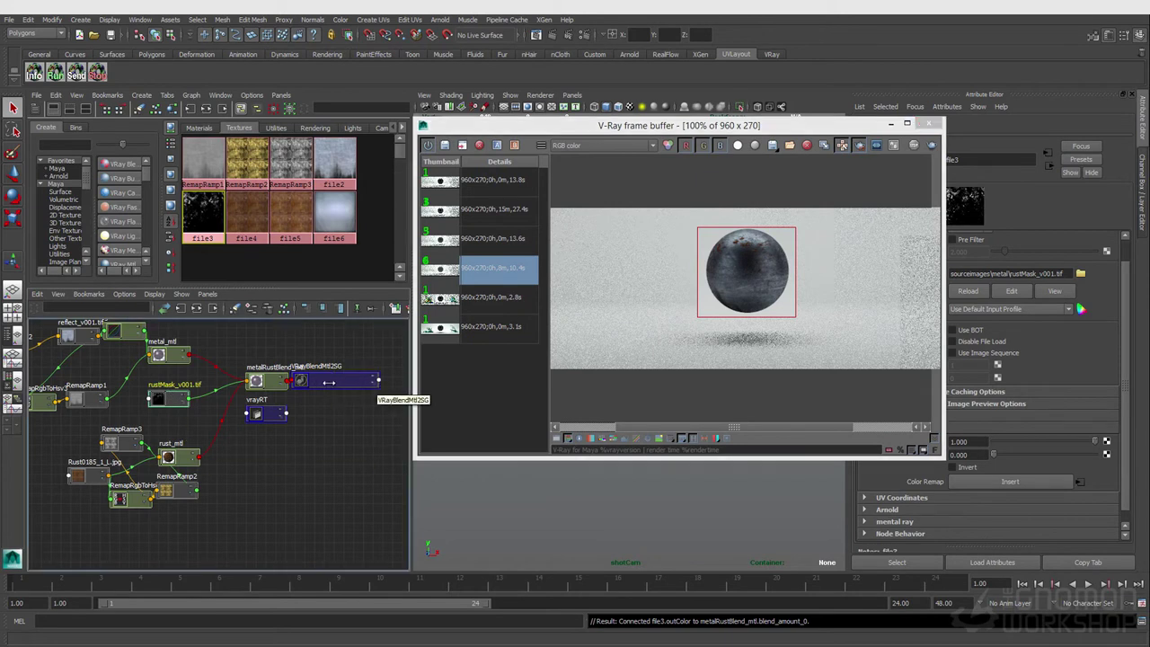
{"action": "left_click_drag", "start_coordinate": [321, 382], "coordinate": [399, 335]}
{"action": "mouse_move", "coordinate": [158, 399]}
{"action": "left_mouse_down"}
{"action": "mouse_move", "coordinate": [170, 399]}
{"action": "mouse_move", "coordinate": [154, 397]}
{"action": "left_mouse_up"}
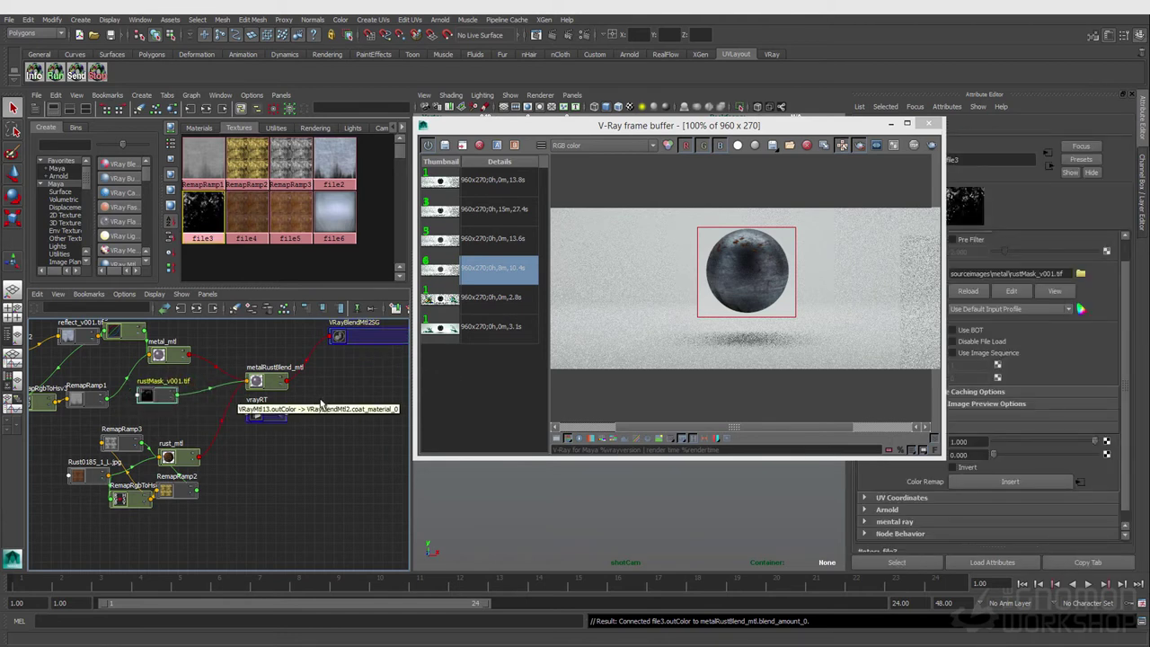
Create a VRayBumpMtl node near metalRustBlend_mtl and remove the extra shading group that comes with it.
{"action": "left_click", "coordinate": [340, 396]}
{"action": "key", "text": "Tab"}
{"action": "type", "text": "vraybu"}
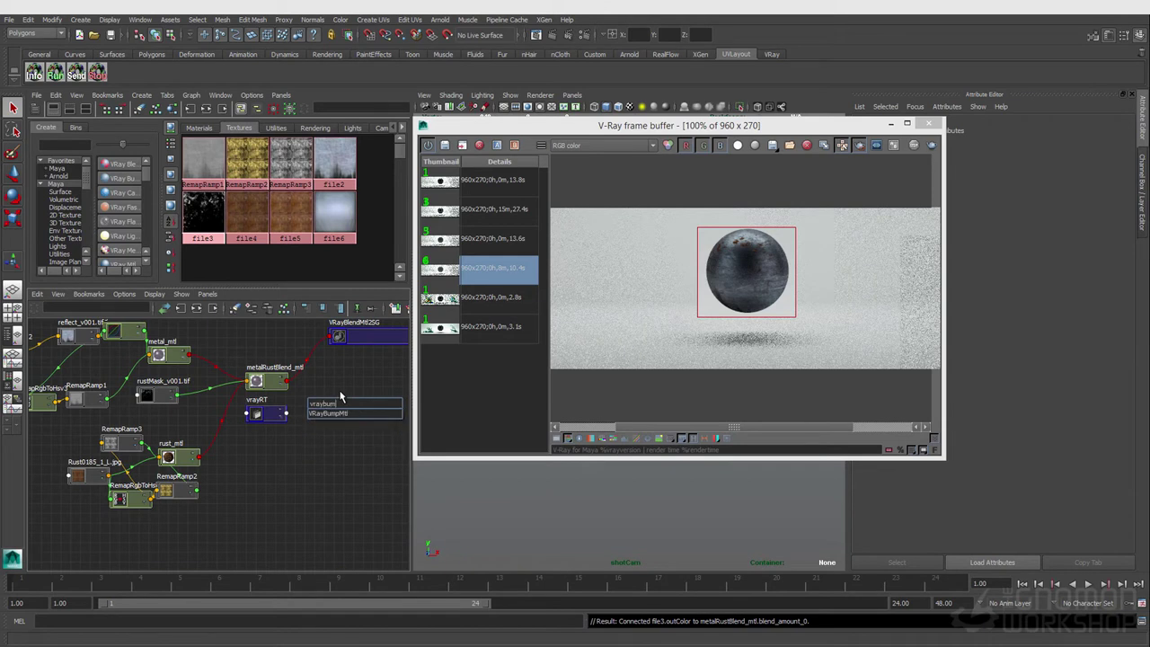
{"action": "key", "text": "Return"}
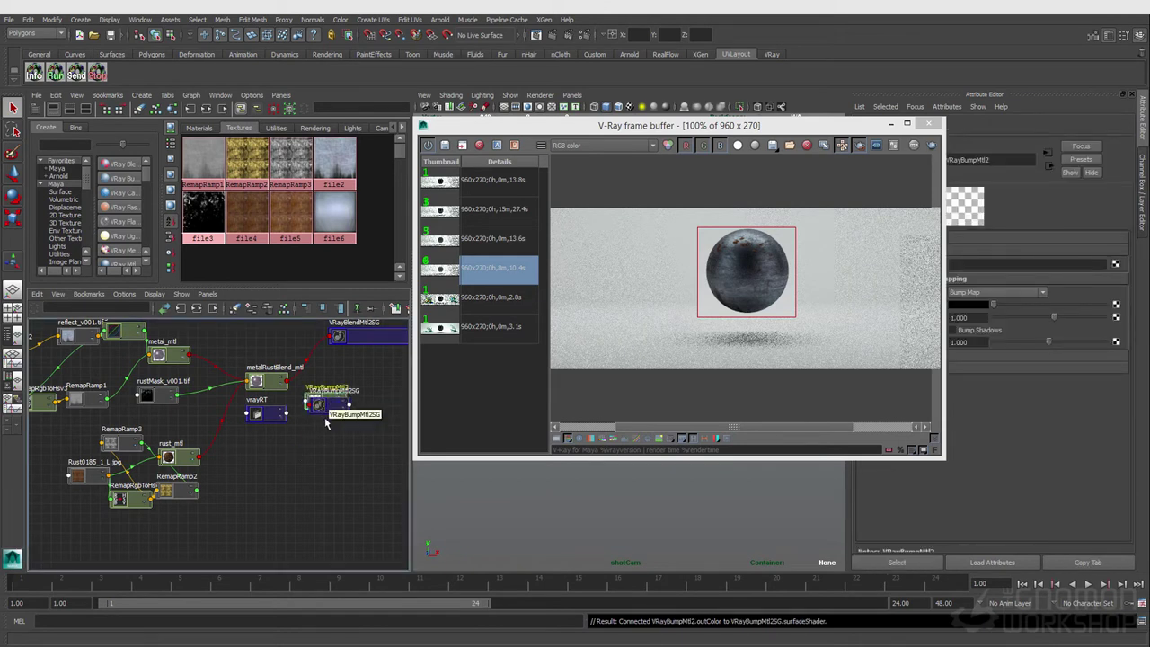
{"action": "left_click", "coordinate": [302, 455]}
{"action": "left_click", "coordinate": [325, 408]}
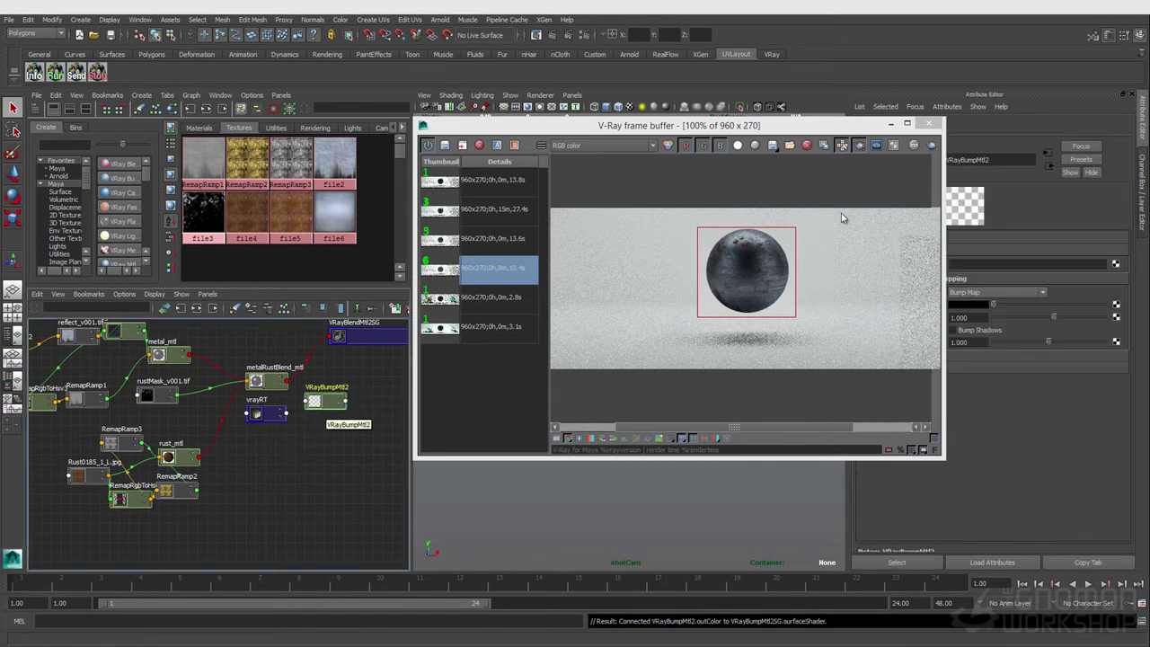
Keep the bump material's Map Type at Bump Map and connect rustMask_v001.tif to its Map attribute.
{"action": "left_click_drag", "start_coordinate": [869, 126], "coordinate": [790, 130]}
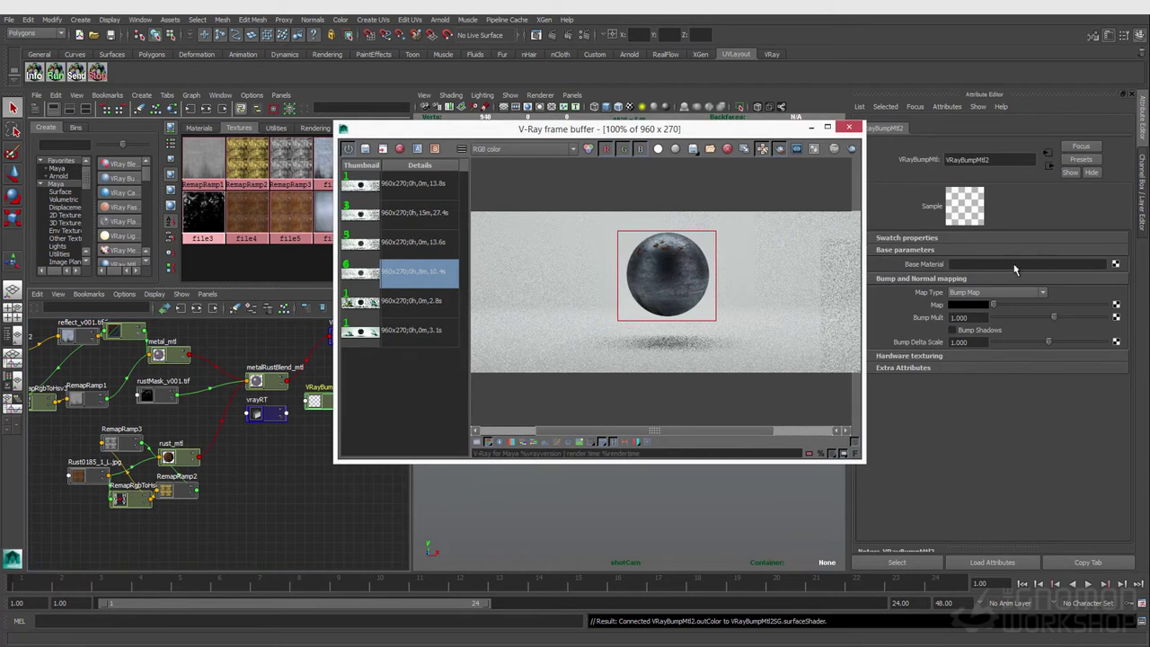
{"action": "left_click", "coordinate": [971, 297]}
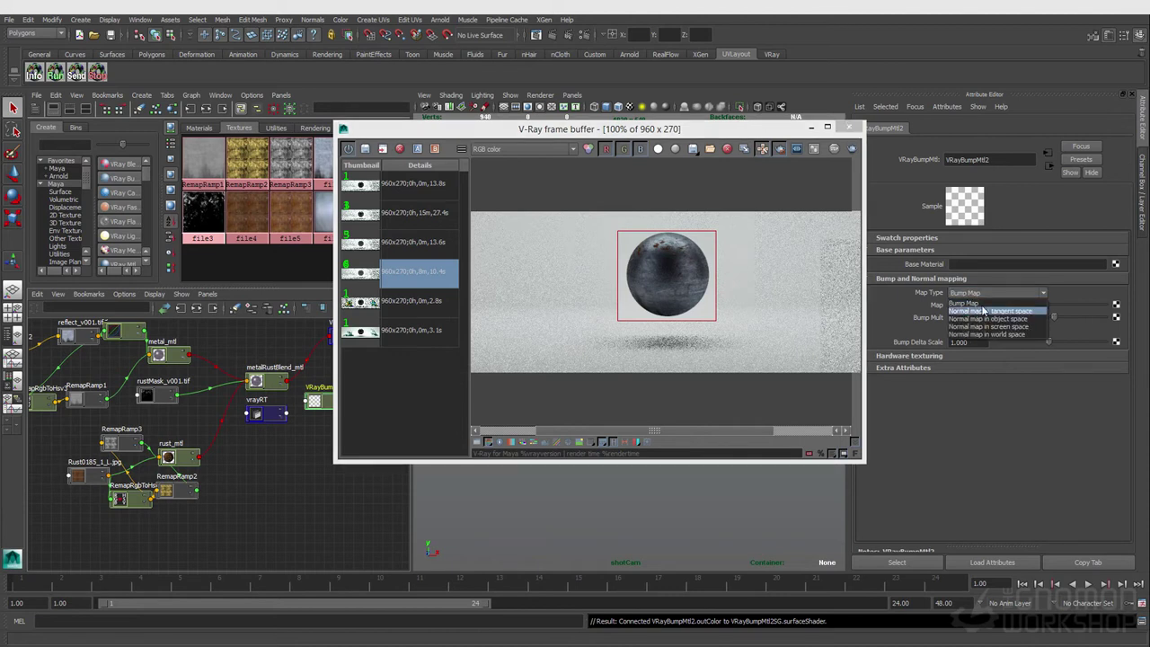
{"action": "left_click", "coordinate": [964, 304]}
{"action": "left_click", "coordinate": [965, 293]}
{"action": "left_click", "coordinate": [960, 303]}
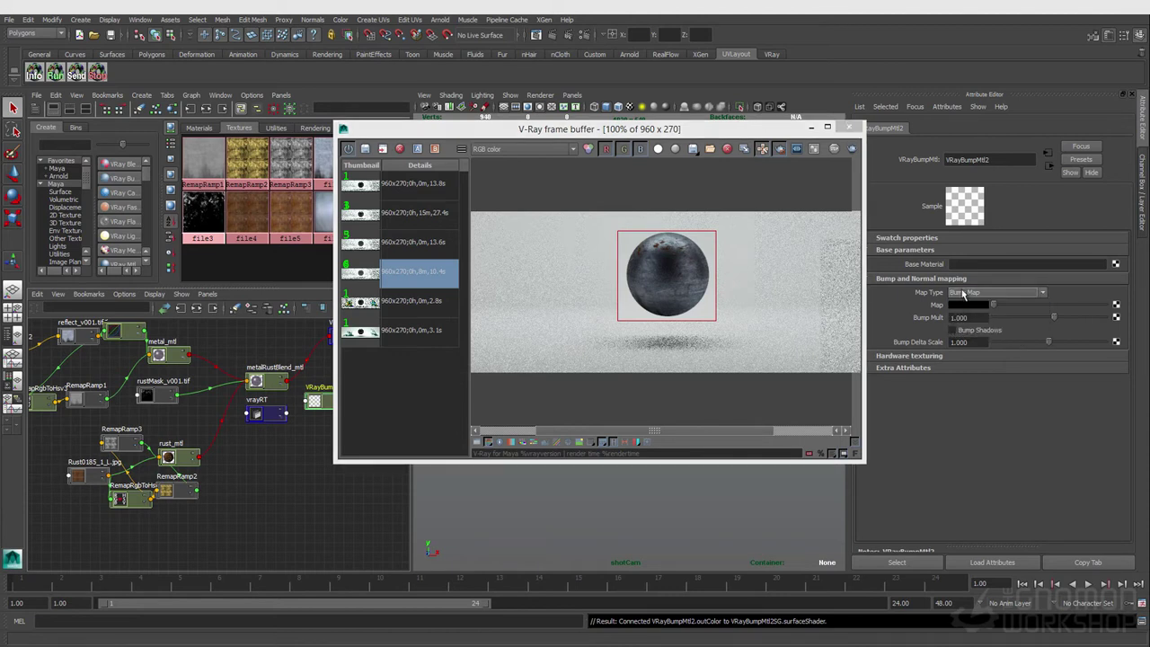
{"action": "left_click", "coordinate": [230, 410]}
{"action": "middle_click_drag", "start_coordinate": [148, 401], "coordinate": [936, 308]}
Rearrange the neighbouring nodes and connect metalRustBlend_mtl as the Base Material of VRayBumpMtl2.
{"action": "left_click_drag", "start_coordinate": [282, 419], "coordinate": [284, 433]}
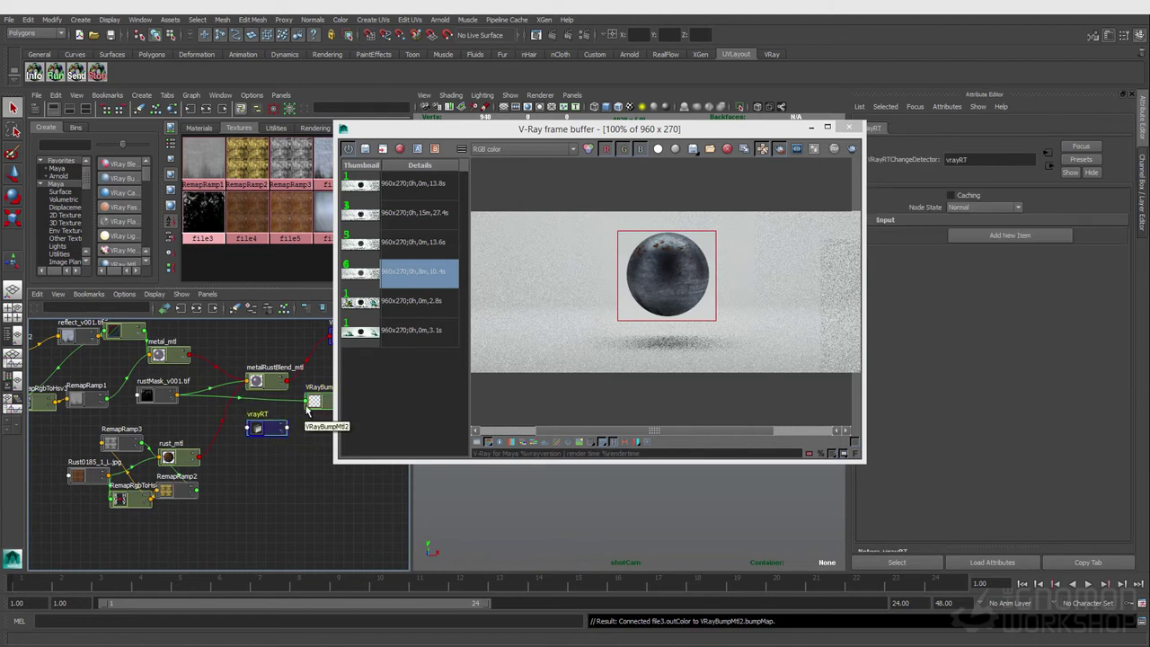
{"action": "left_click_drag", "start_coordinate": [482, 136], "coordinate": [543, 181]}
{"action": "left_click_drag", "start_coordinate": [270, 380], "coordinate": [245, 367]}
{"action": "left_click", "coordinate": [261, 404]}
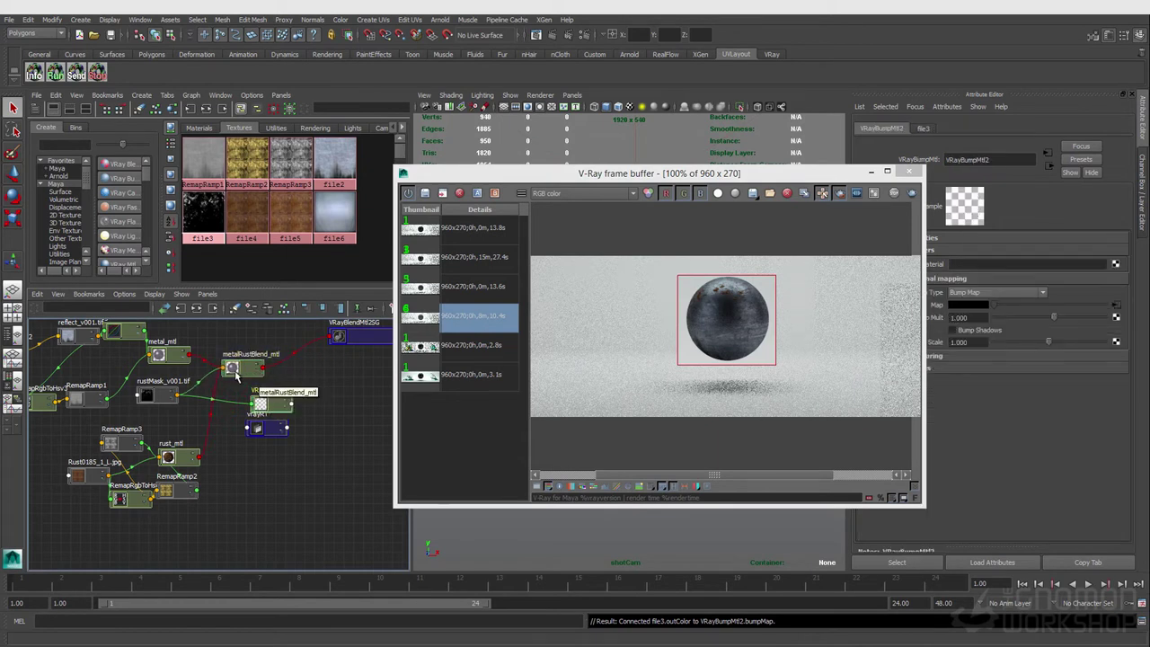
{"action": "left_click_drag", "start_coordinate": [664, 173], "coordinate": [637, 176]}
{"action": "middle_click_drag", "start_coordinate": [232, 368], "coordinate": [920, 267]}
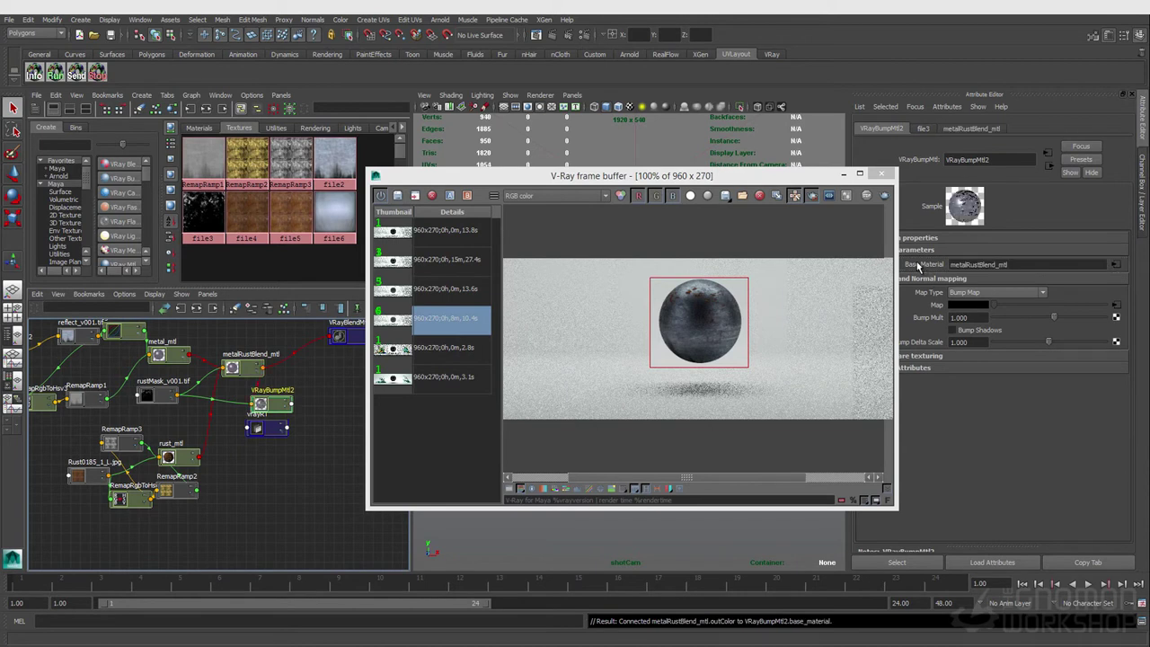
Assign VRayBumpMtl2 as the surface material of VRayBlendMtl2SG and render the sphere again.
{"action": "left_click", "coordinate": [341, 338]}
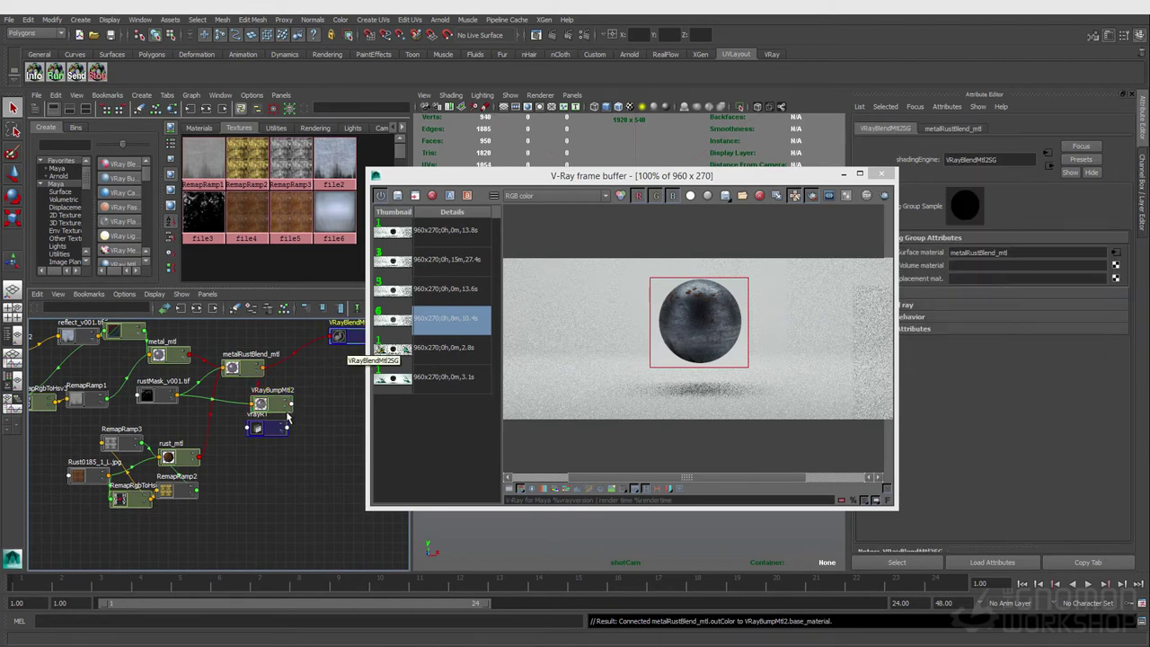
{"action": "middle_click_drag", "start_coordinate": [261, 406], "coordinate": [923, 268]}
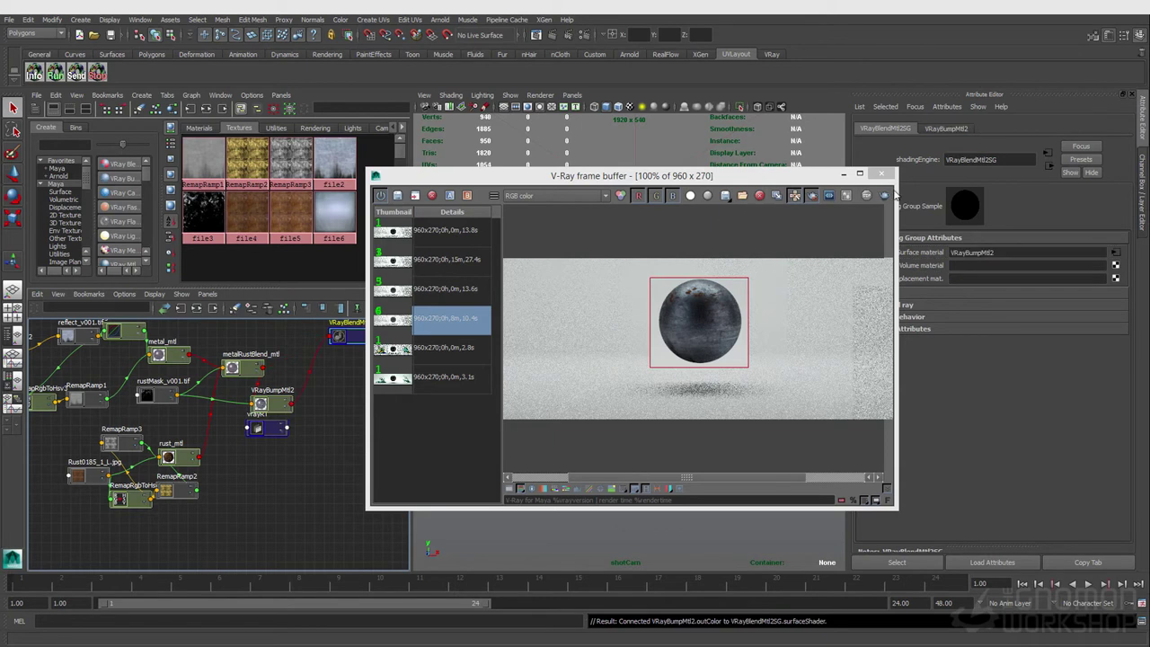
{"action": "left_click", "coordinate": [832, 250]}
{"action": "left_click_drag", "start_coordinate": [777, 180], "coordinate": [734, 175]}
{"action": "left_click", "coordinate": [631, 302]}
{"action": "left_click", "coordinate": [568, 36]}
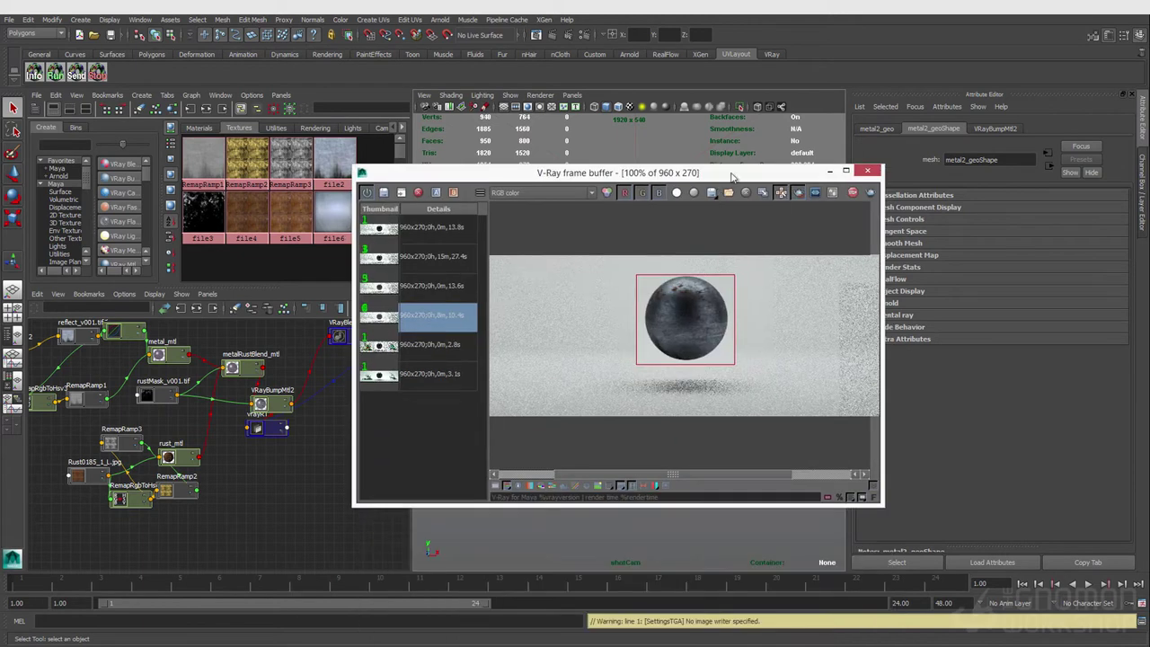
Examine the rust bump on the rendered sphere up close and review the rust mask, rust_mtl, metalRustBlend_mtl and VRayBumpMtl2 nodes.
{"action": "scroll", "coordinate": [685, 296], "scroll_direction": "up", "scroll_amount": 1}
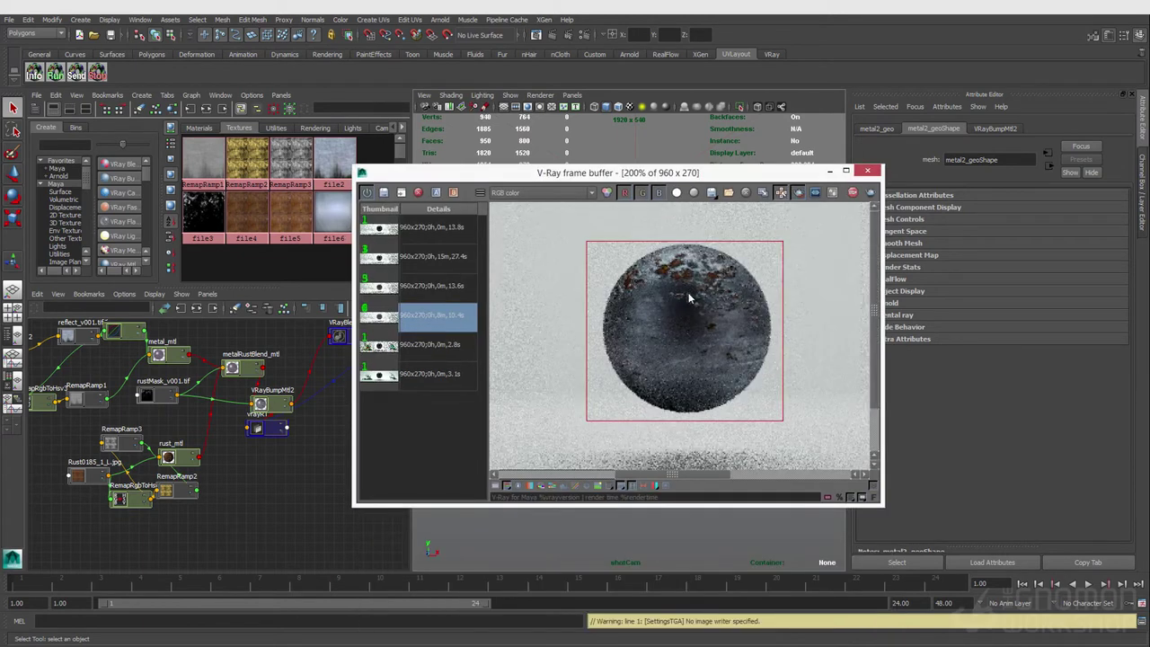
{"action": "scroll", "coordinate": [698, 308], "scroll_direction": "up", "scroll_amount": 1}
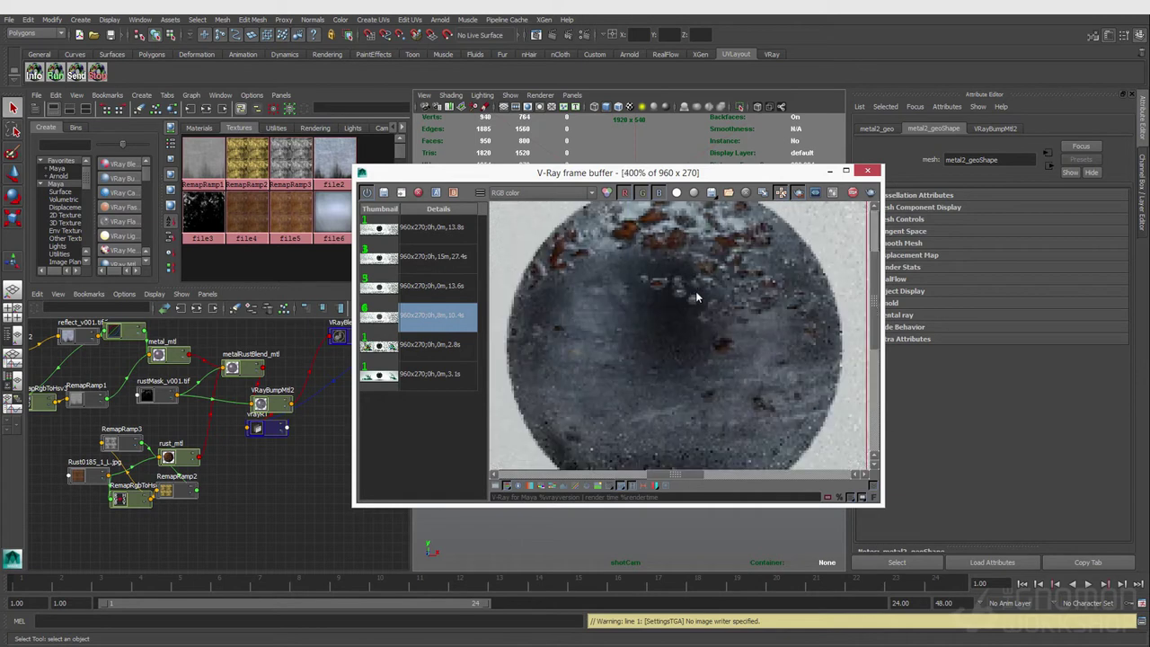
{"action": "scroll", "coordinate": [695, 291], "scroll_direction": "down", "scroll_amount": 1}
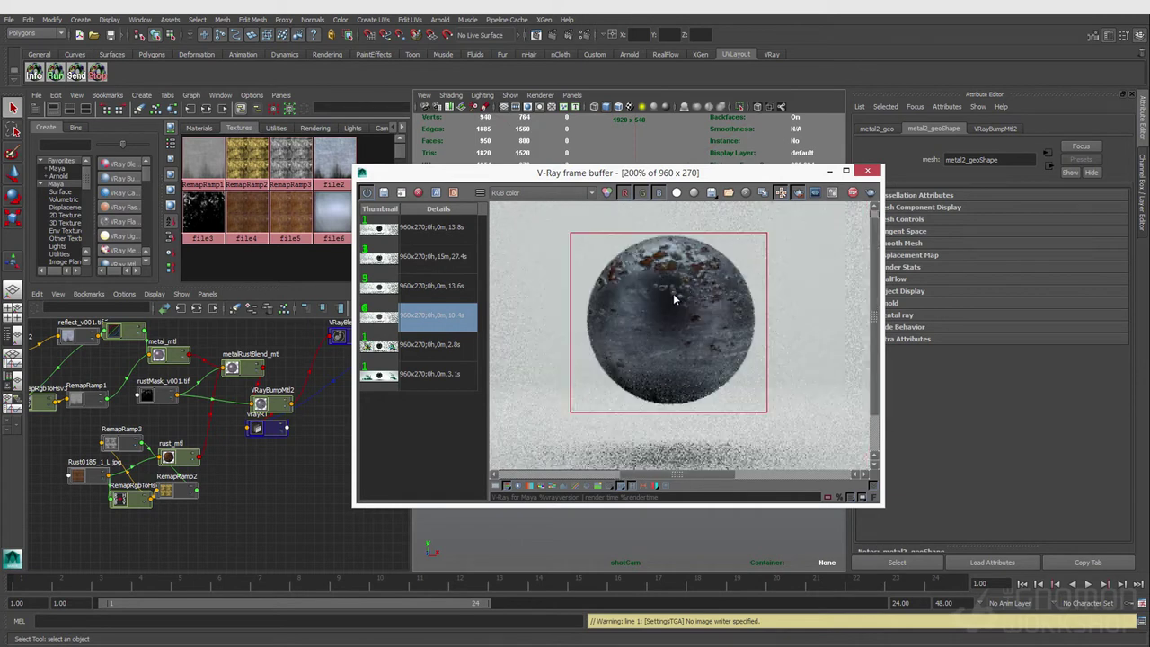
{"action": "scroll", "coordinate": [661, 288], "scroll_direction": "up", "scroll_amount": 1}
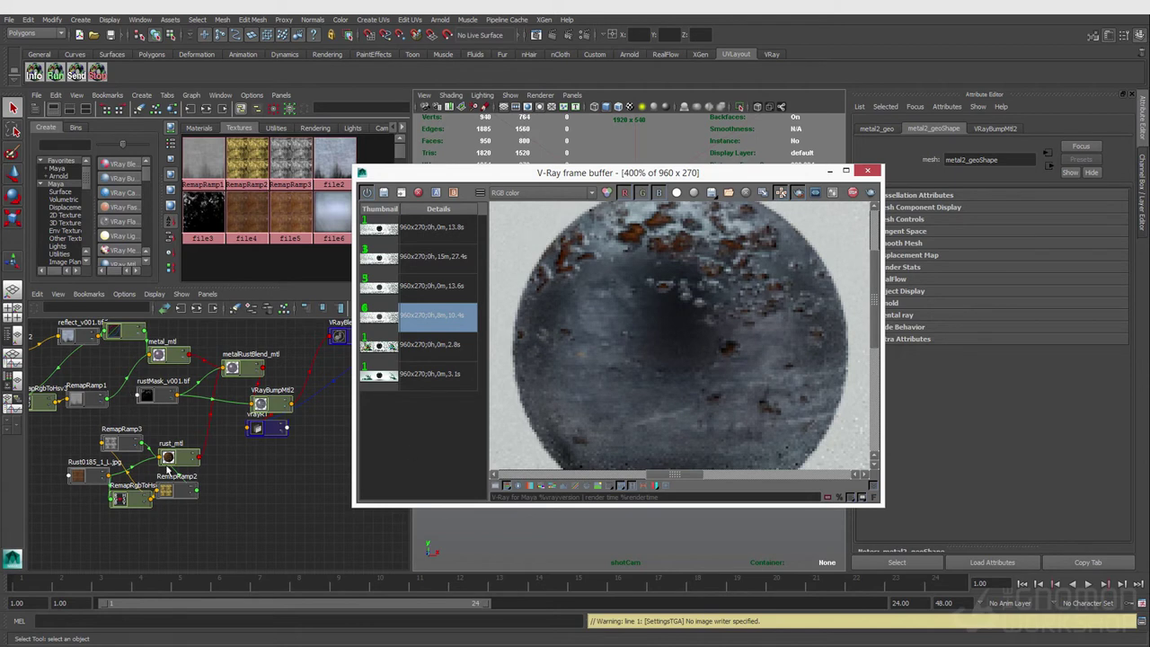
{"action": "left_click", "coordinate": [163, 399]}
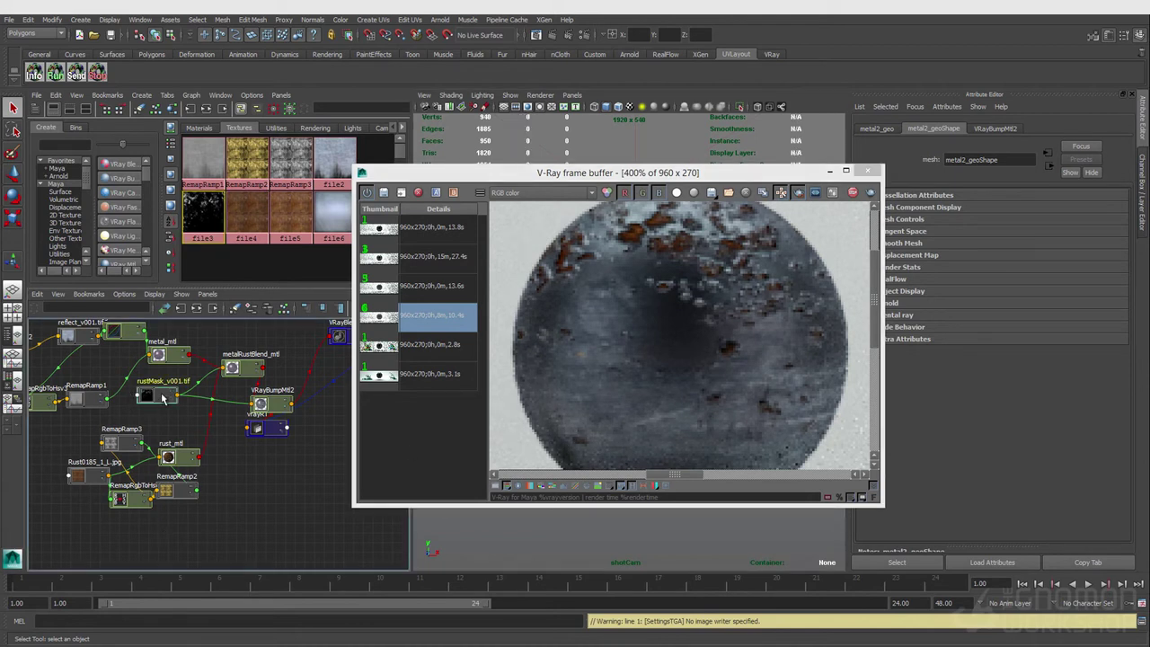
{"action": "left_click", "coordinate": [177, 465]}
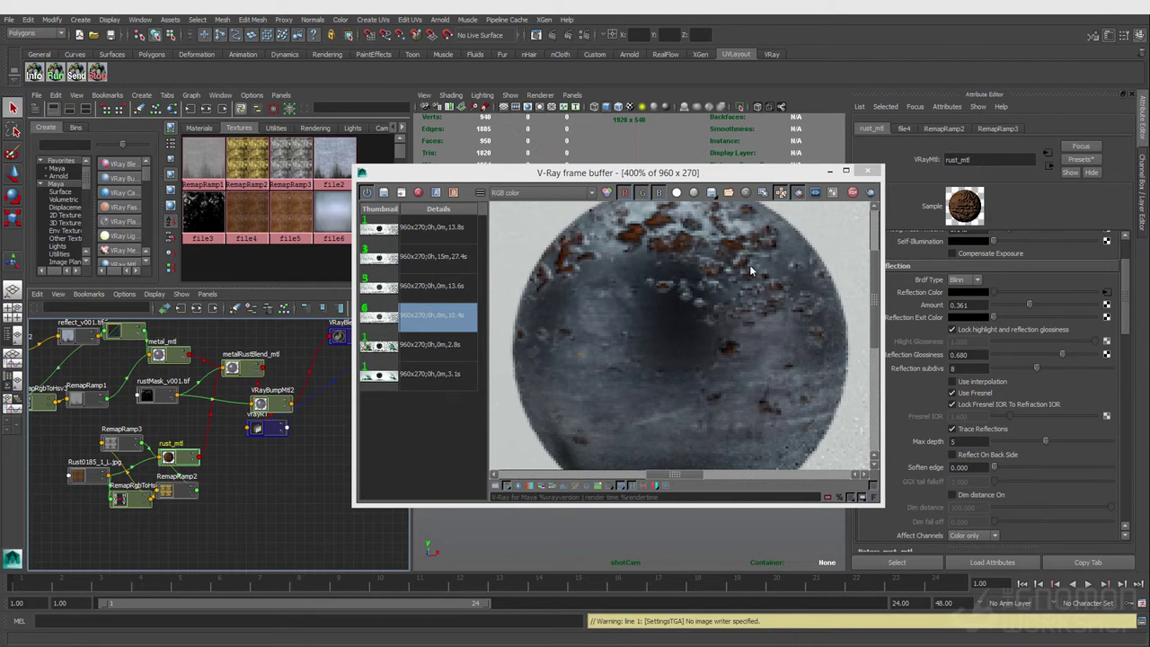
{"action": "left_click", "coordinate": [243, 369]}
{"action": "left_click", "coordinate": [262, 399]}
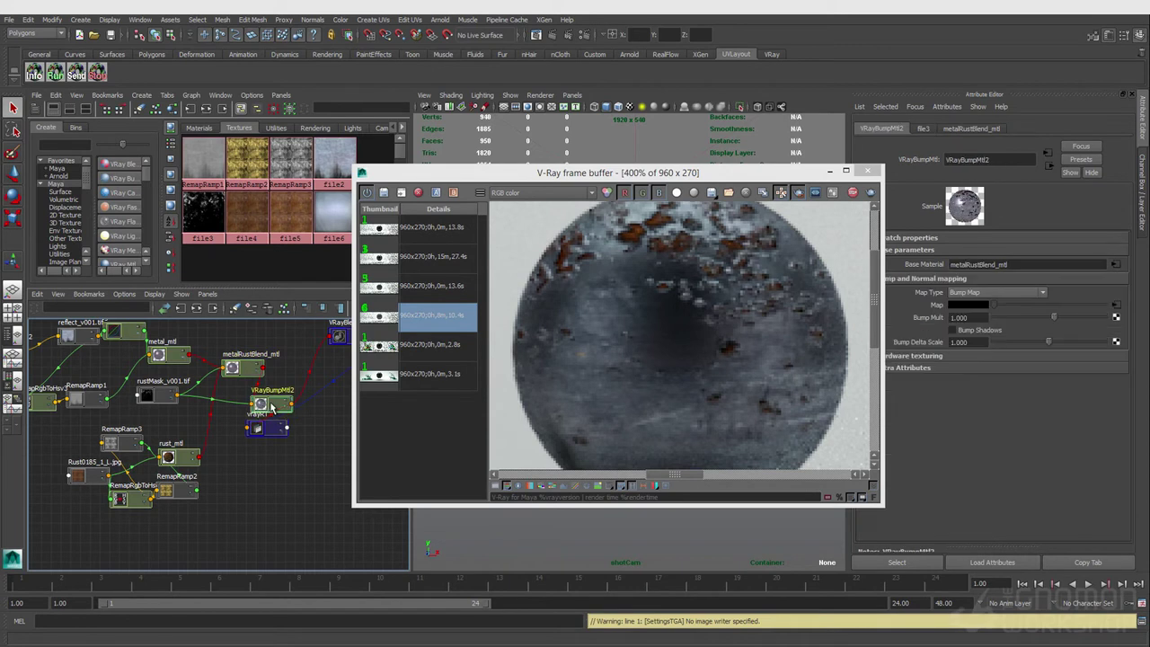
Set the Bump Mult of VRayBumpMtl2 to -0.1, check the zoomed-out render, and reduce it to -0.05.
{"action": "left_click_drag", "start_coordinate": [277, 404], "coordinate": [320, 384]}
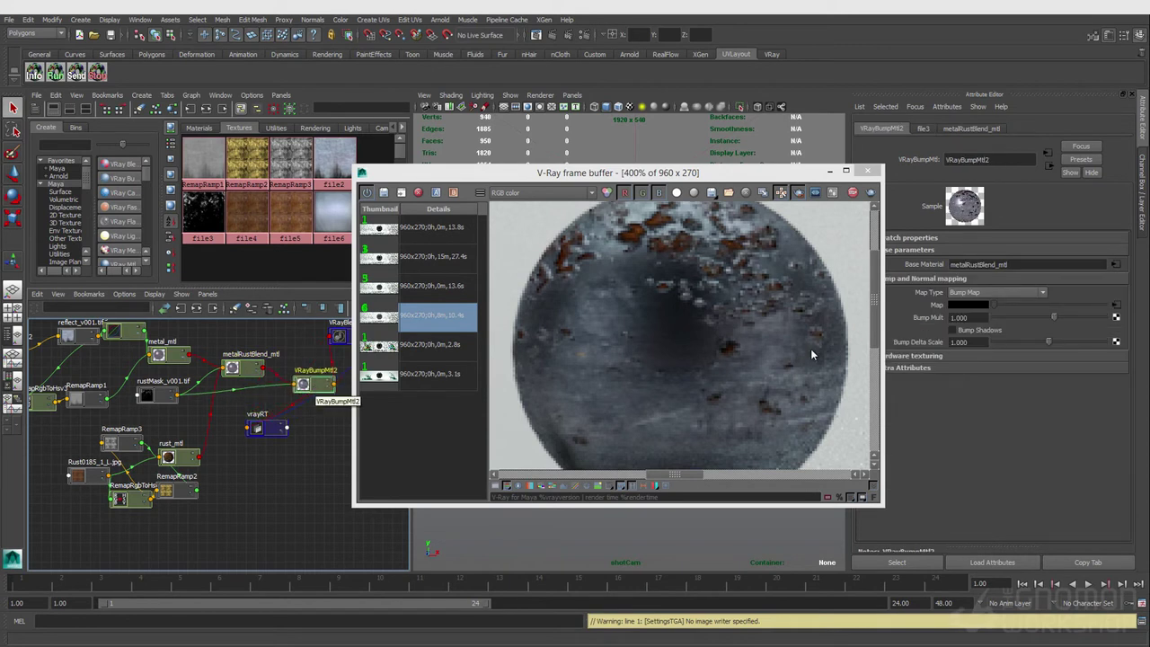
{"action": "left_click", "coordinate": [980, 318]}
{"action": "type", "text": "-0.1"}
{"action": "key", "text": "Return"}
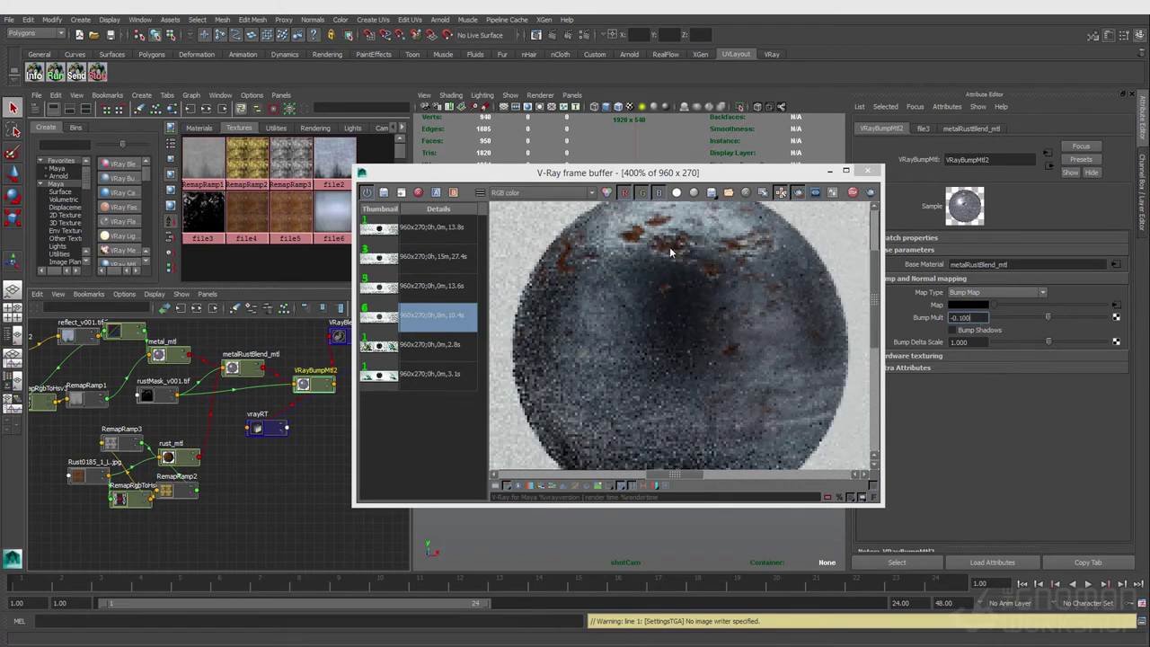
{"action": "scroll", "coordinate": [688, 292], "scroll_direction": "down", "scroll_amount": 1}
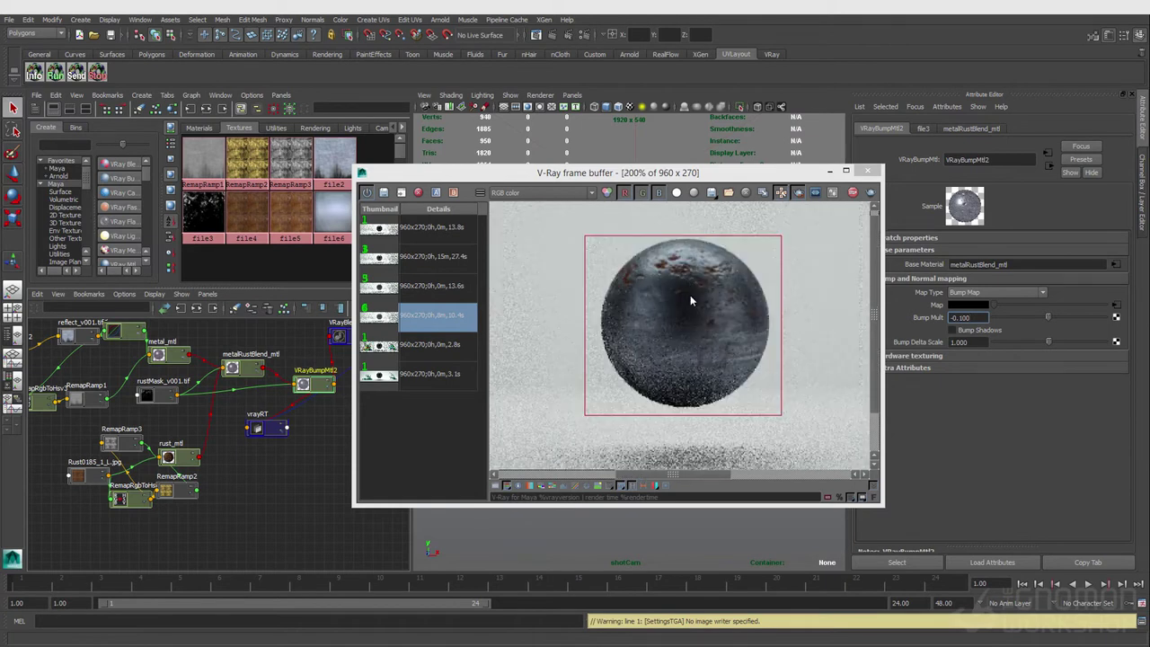
{"action": "double_click", "coordinate": [983, 319]}
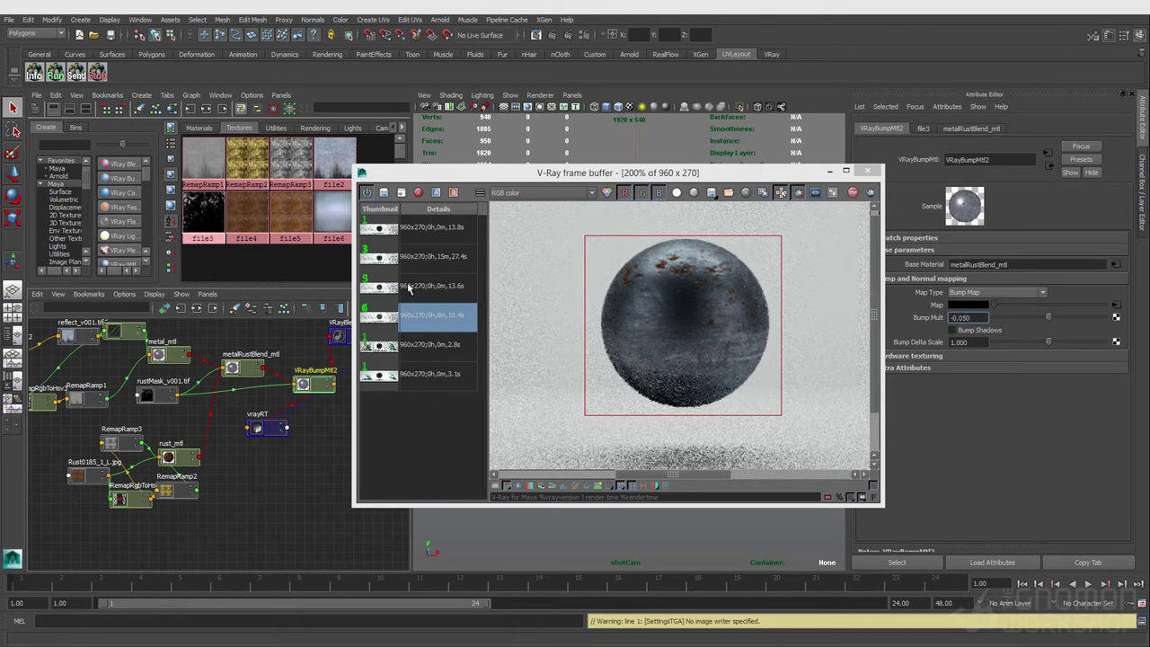
Make room beside VRayBumpMtl2 in the node graph and create a File texture node in the empty area below it.
{"action": "left_click", "coordinate": [280, 471]}
{"action": "middle_click_drag", "start_coordinate": [281, 468], "coordinate": [233, 475], "text": "alt"}
{"action": "left_click_drag", "start_coordinate": [307, 343], "coordinate": [356, 360]}
{"action": "left_click", "coordinate": [321, 430]}
{"action": "middle_click_drag", "start_coordinate": [301, 435], "coordinate": [295, 439], "text": "alt"}
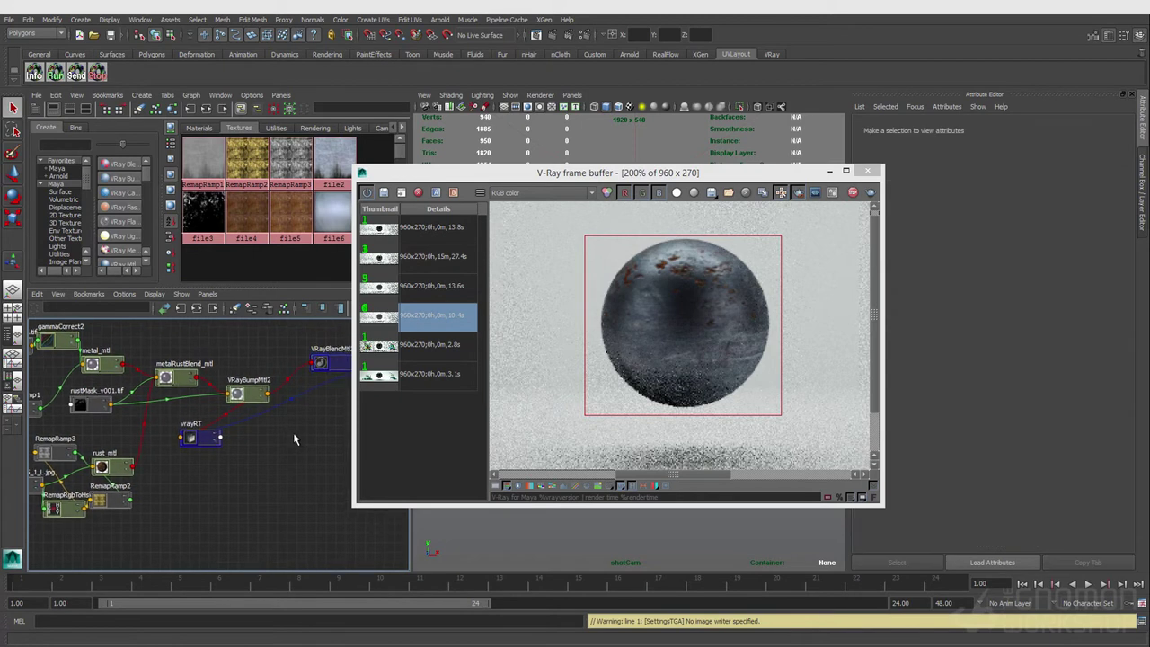
{"action": "key", "text": "Tab"}
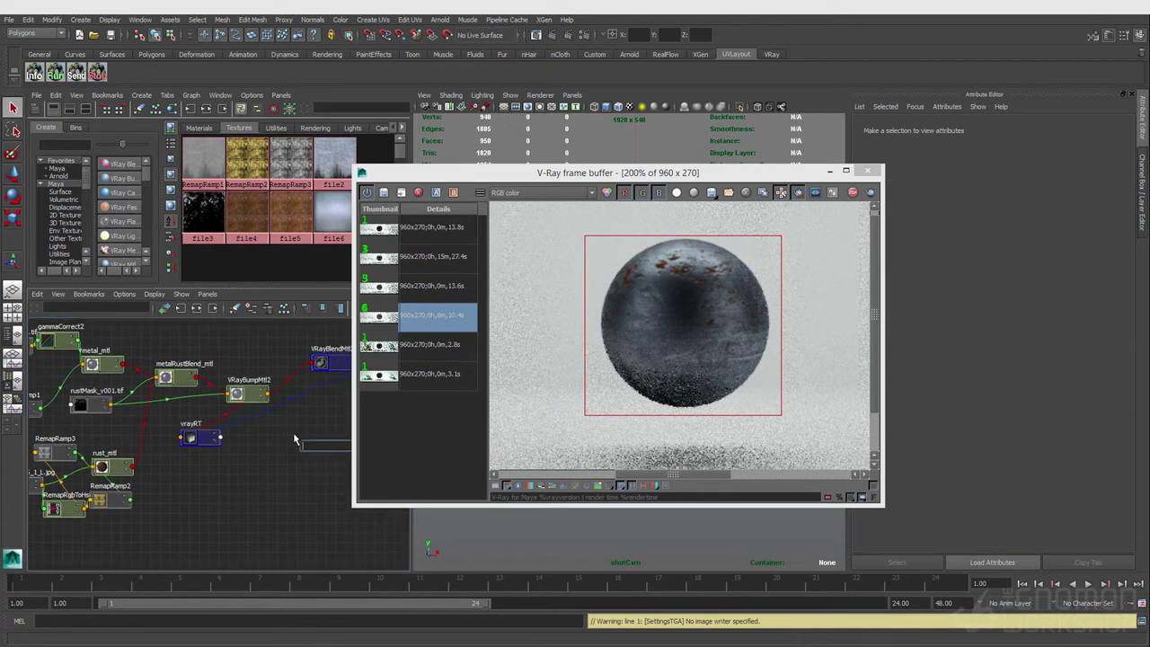
{"action": "type", "text": "file"}
{"action": "left_click", "coordinate": [319, 494]}
Load scratchy.tif from the sourceimages folder into the new file texture and separate its node from its placement node.
{"action": "left_click", "coordinate": [1080, 273]}
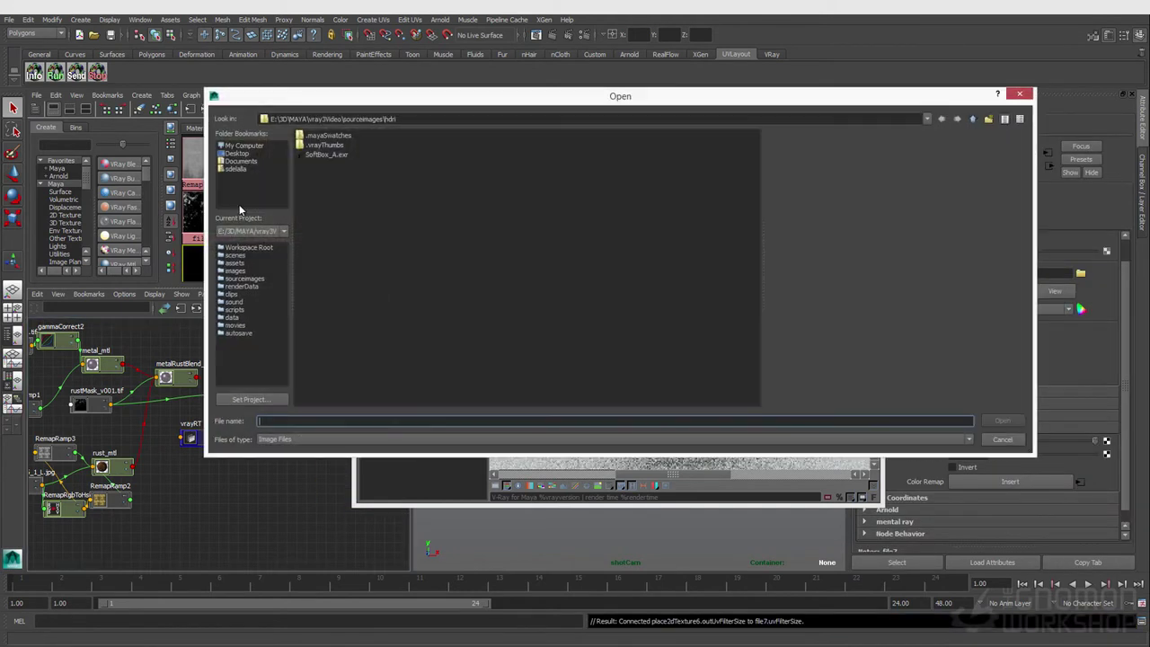
{"action": "left_click", "coordinate": [973, 118]}
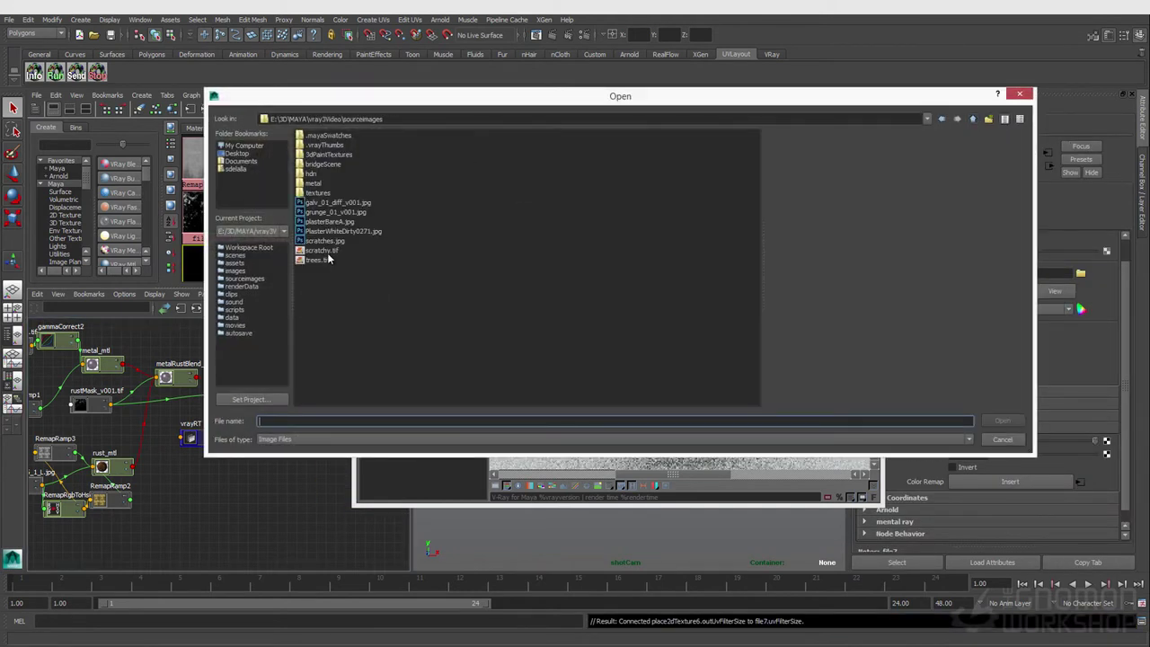
{"action": "left_click", "coordinate": [325, 250]}
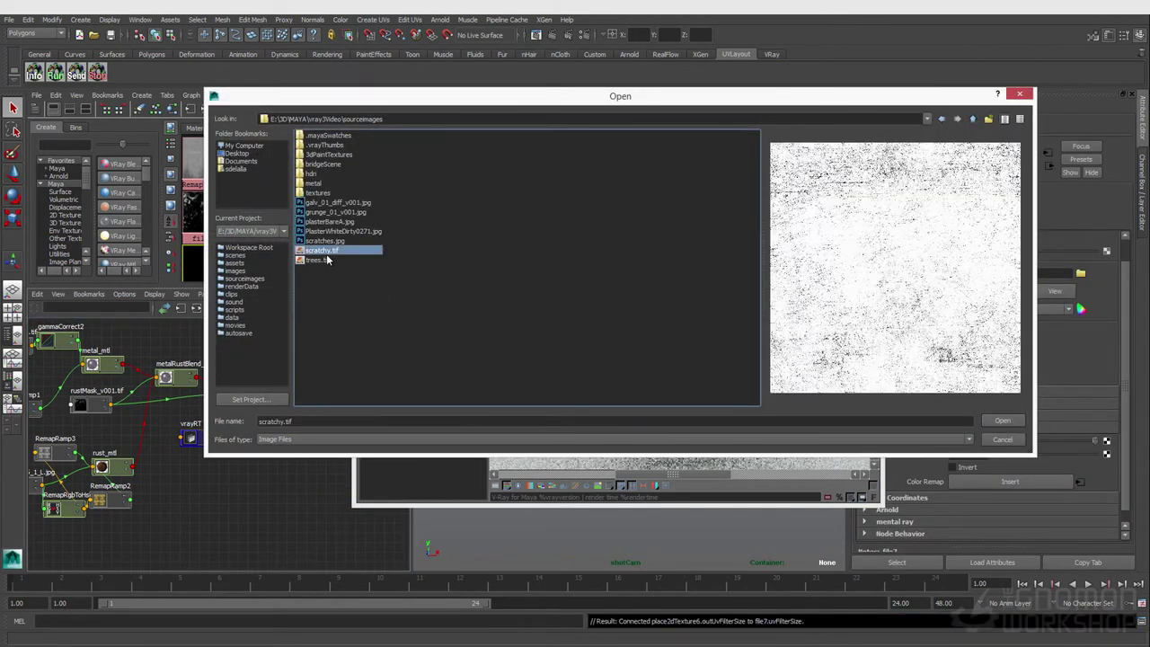
{"action": "left_click", "coordinate": [1002, 420]}
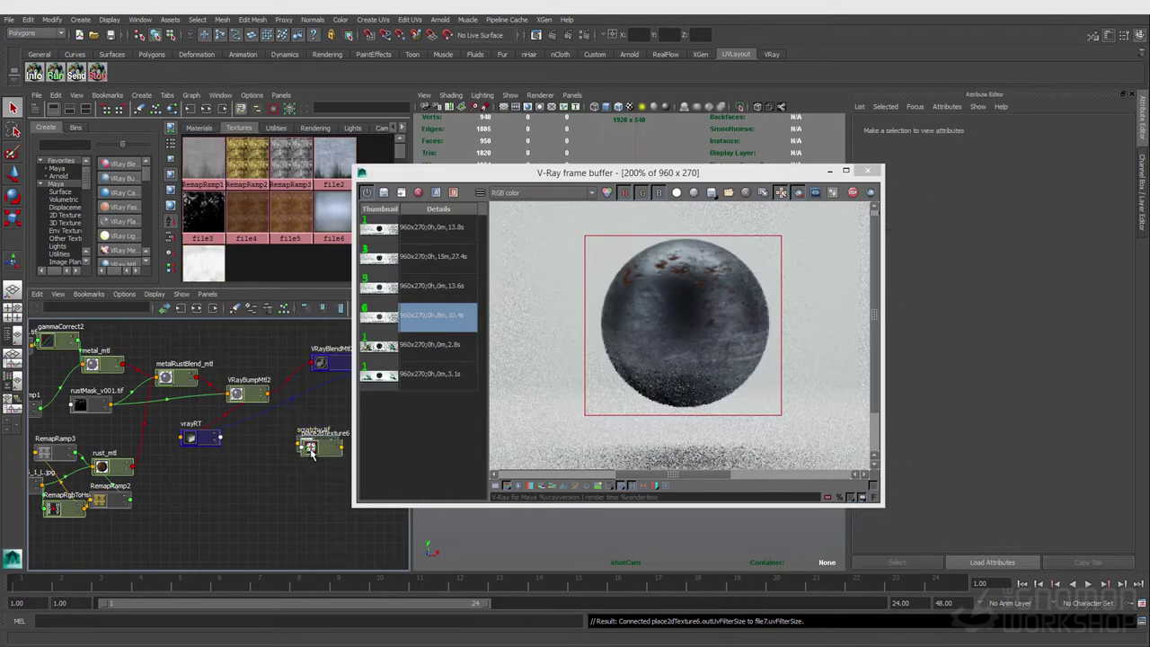
{"action": "left_click_drag", "start_coordinate": [263, 469], "coordinate": [301, 444]}
{"action": "left_click", "coordinate": [293, 441]}
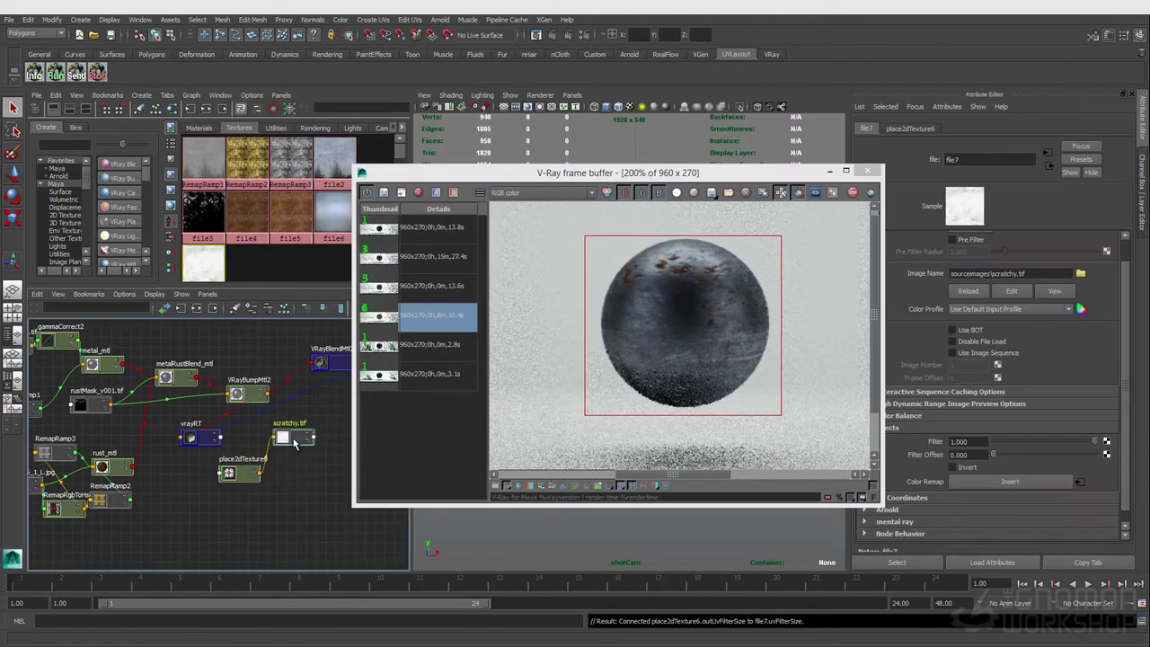
Create a VRayBlendMtl, remove its automatically created shading group, and place the material node below VRayBlendMtl2SG.
{"action": "left_click", "coordinate": [297, 474]}
{"action": "key", "text": "Tab"}
{"action": "type", "text": "vray"}
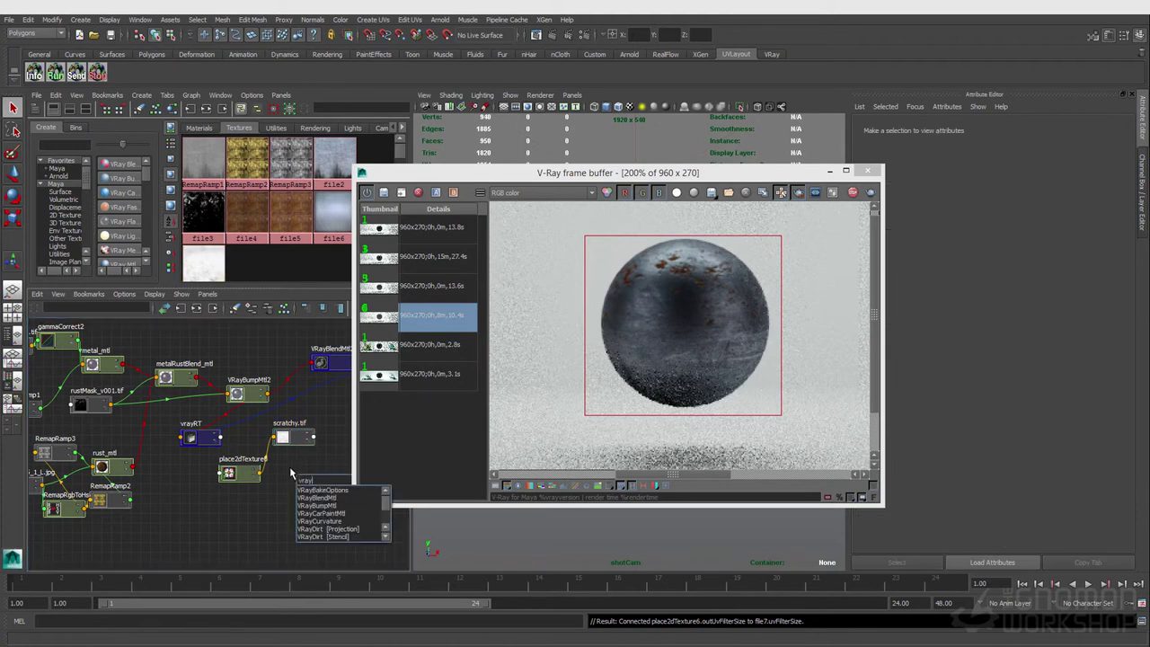
{"action": "key", "text": "Down"}
{"action": "key", "text": "Return"}
{"action": "mouse_move", "coordinate": [293, 475]}
{"action": "left_mouse_down"}
{"action": "mouse_move", "coordinate": [332, 488]}
{"action": "mouse_move", "coordinate": [347, 456]}
{"action": "left_mouse_up"}
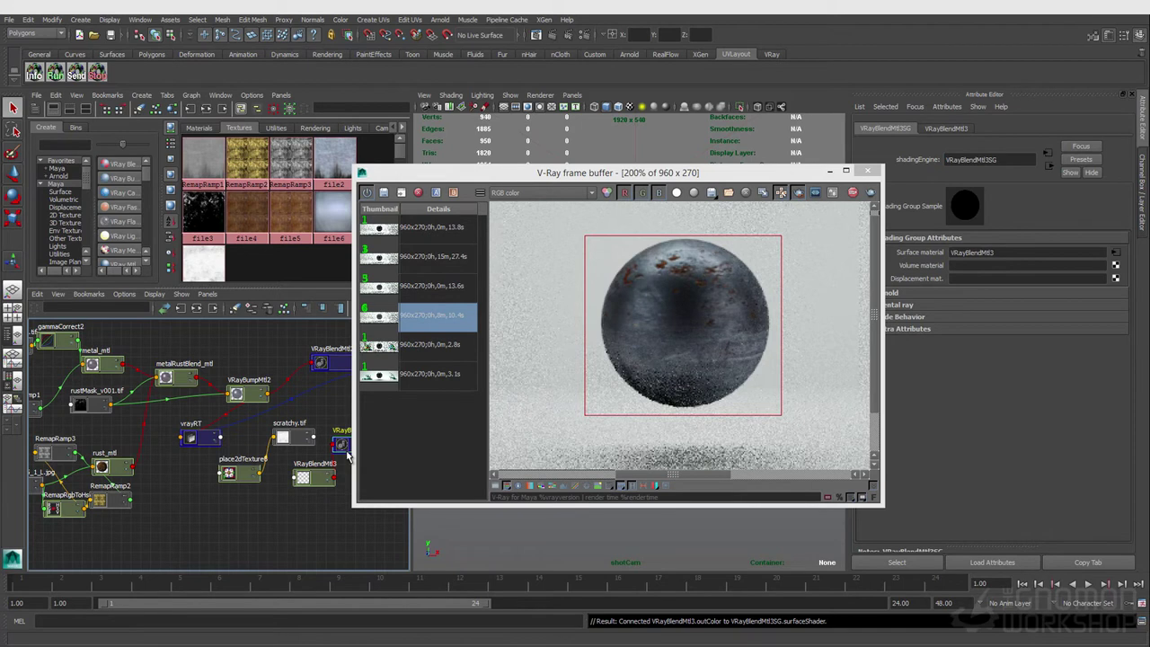
{"action": "left_click_drag", "start_coordinate": [619, 171], "coordinate": [718, 168]}
{"action": "left_click", "coordinate": [357, 458]}
{"action": "left_click", "coordinate": [350, 446]}
{"action": "left_click_drag", "start_coordinate": [310, 476], "coordinate": [340, 405]}
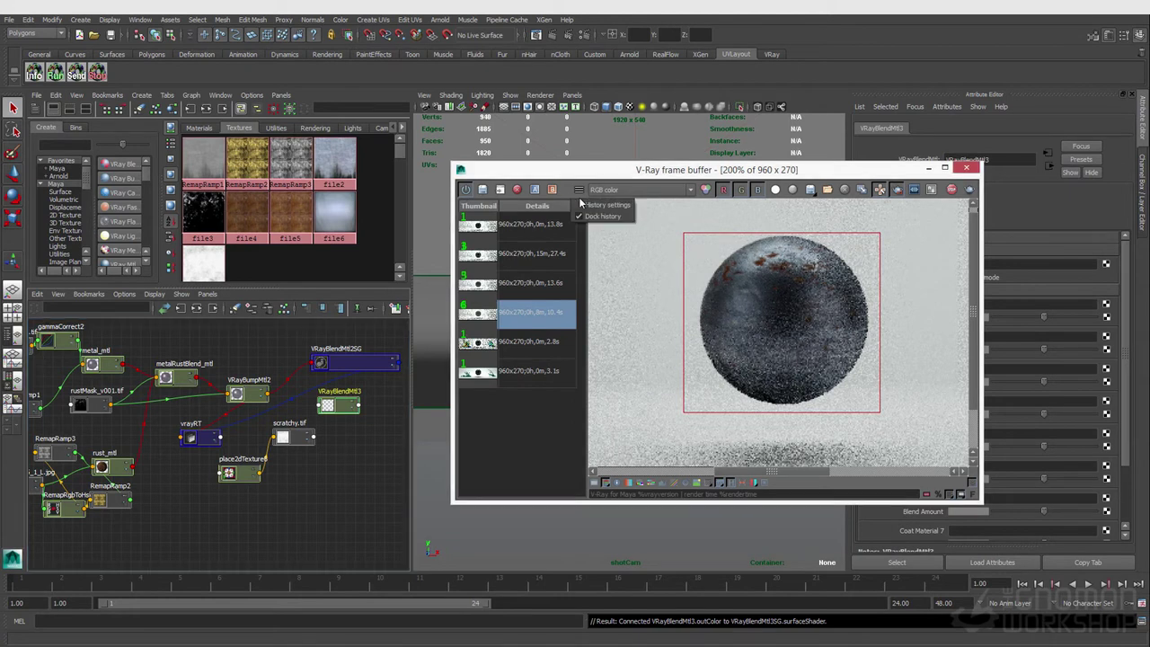
Undock the frame buffer's render history and connect VRayBumpMtl2 as the Base Material of VRayBlendMtl3.
{"action": "left_click", "coordinate": [580, 193]}
{"action": "left_click_drag", "start_coordinate": [656, 170], "coordinate": [503, 168]}
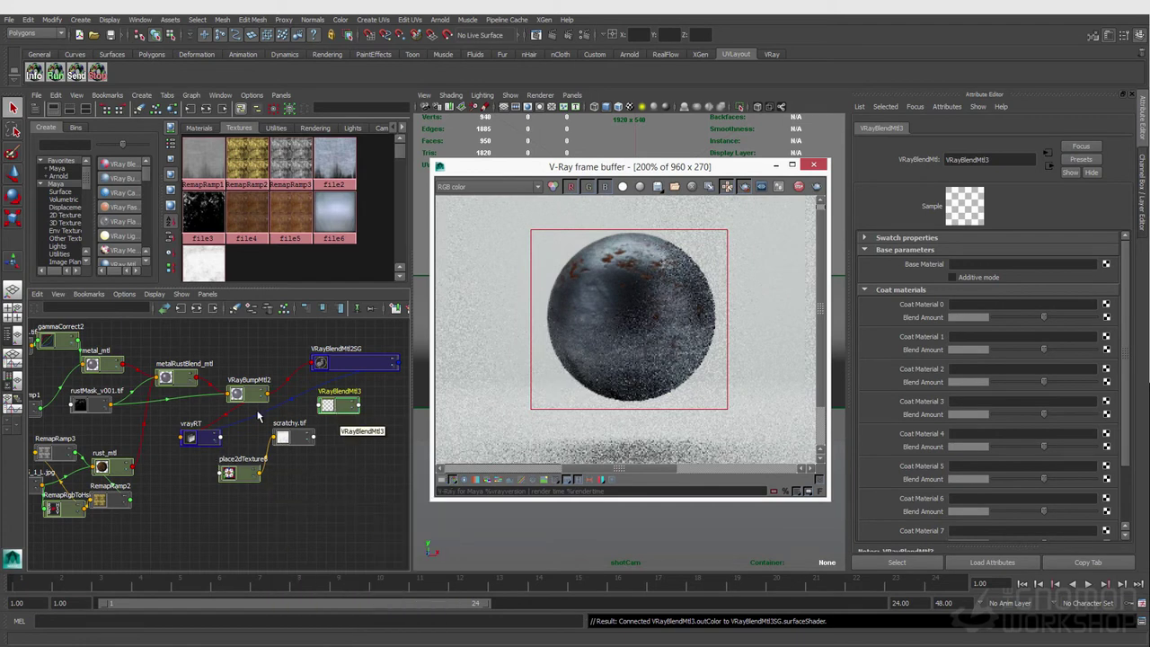
{"action": "middle_click_drag", "start_coordinate": [244, 402], "coordinate": [954, 274]}
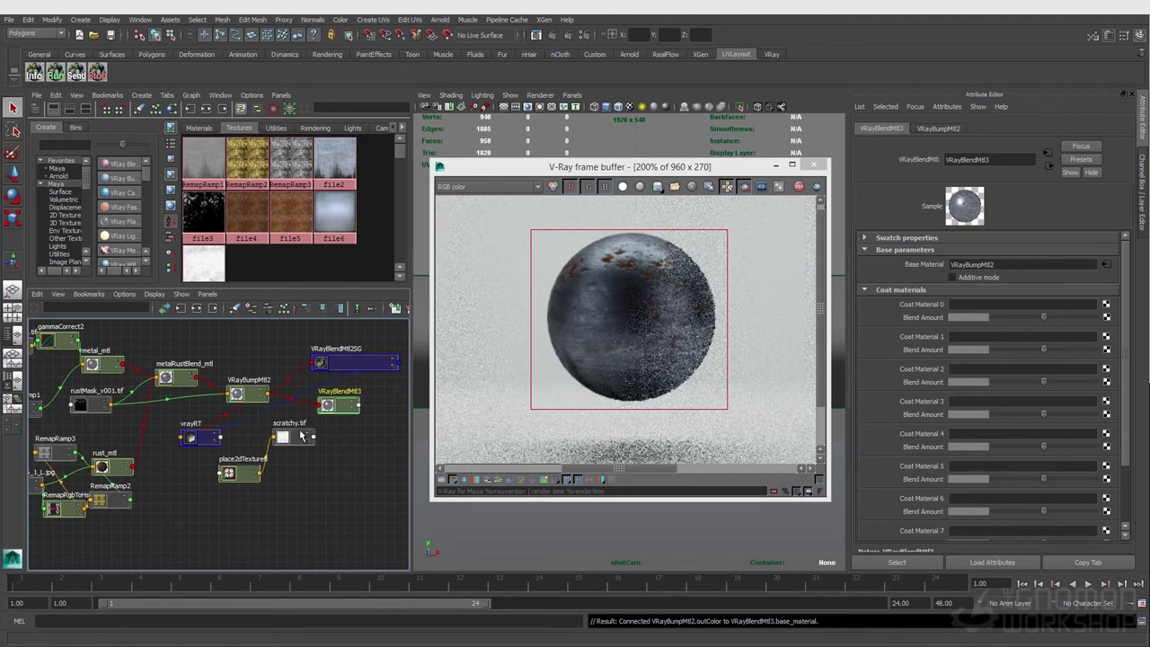
Create a VRayMtl below the scratchy.tif node and set its Diffuse Color to black.
{"action": "left_click", "coordinate": [312, 501]}
{"action": "key", "text": "Tab"}
{"action": "type", "text": "vraymtl"}
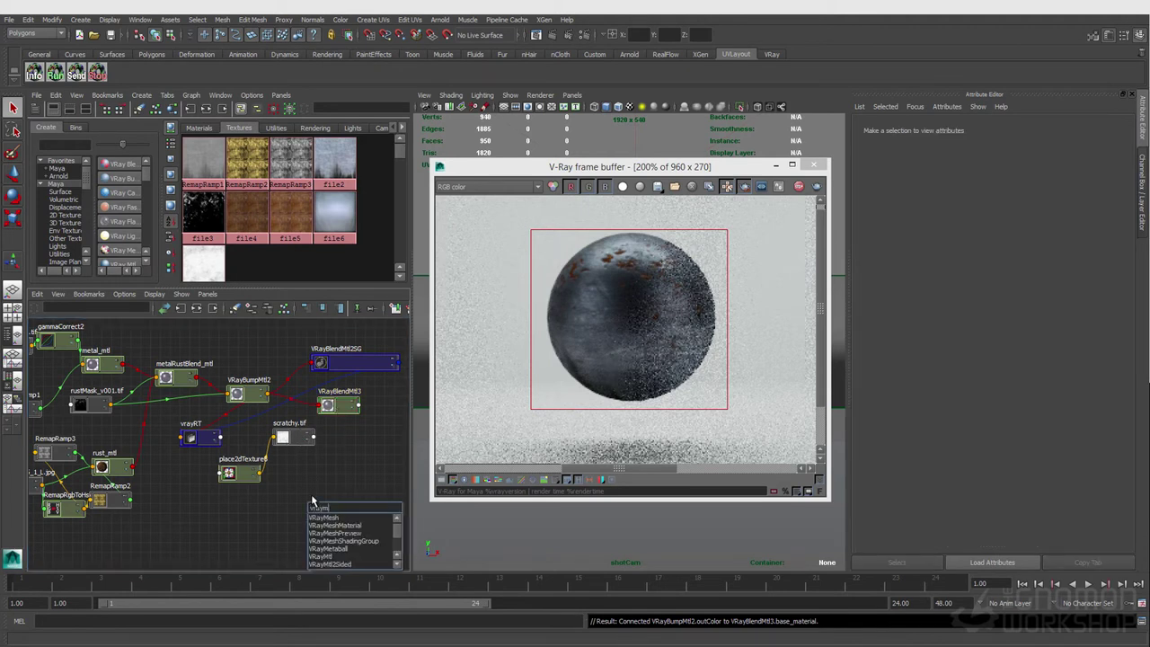
{"action": "key", "text": "Return"}
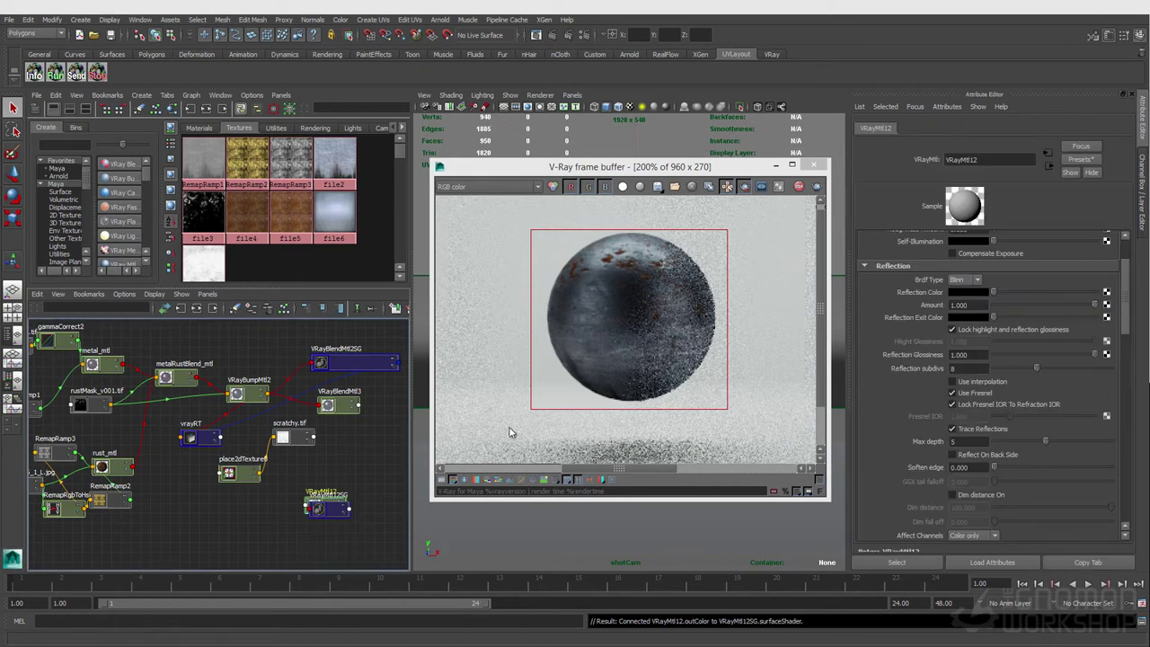
{"action": "scroll", "coordinate": [1097, 492], "scroll_direction": "up", "scroll_amount": 3}
{"action": "left_click_drag", "start_coordinate": [1040, 262], "coordinate": [880, 267]}
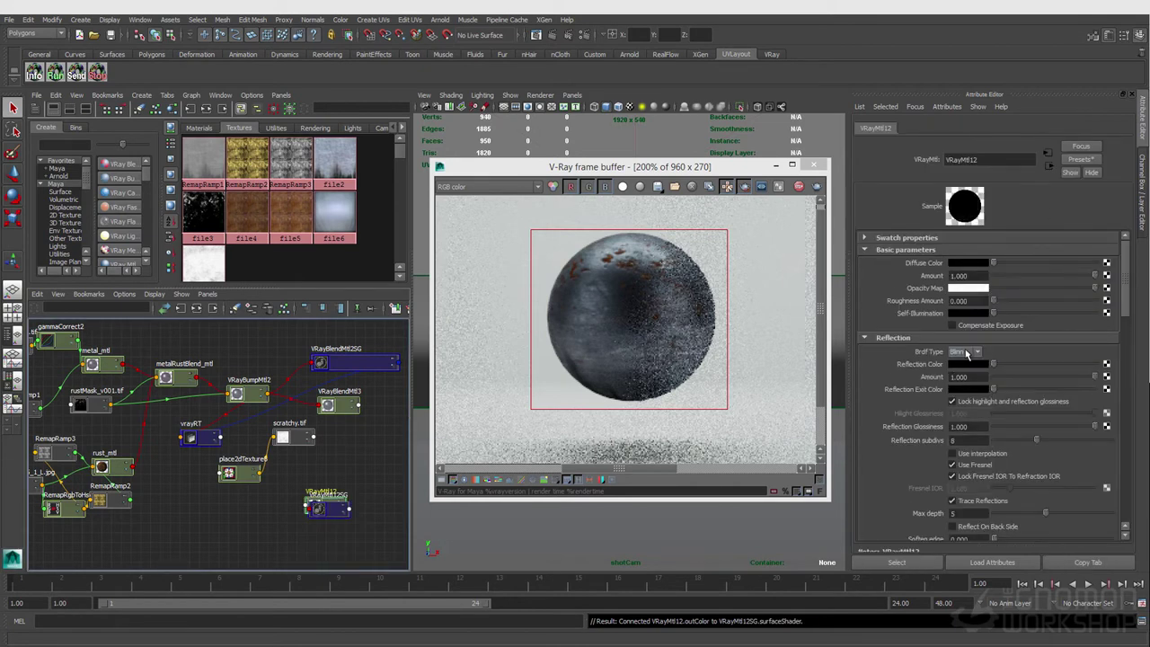
Give VRayMtl12 a white Reflection Color, Reflection Glossiness of about 0.775, and an unlocked Fresnel IOR of 20.
{"action": "left_click", "coordinate": [1067, 429]}
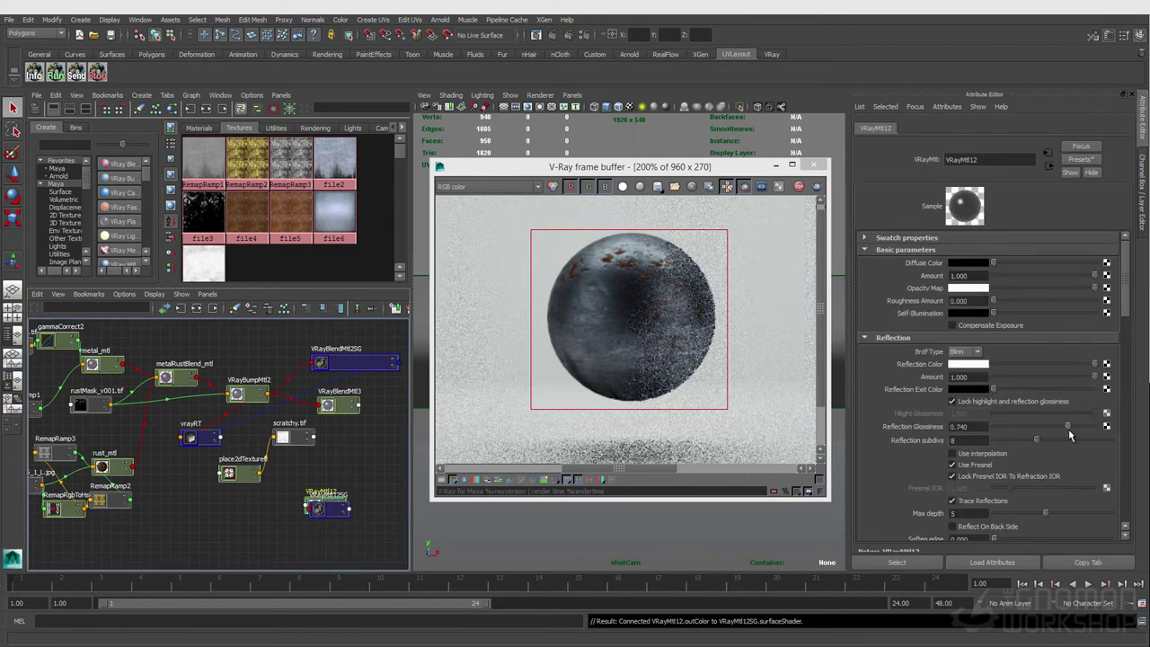
{"action": "left_click", "coordinate": [952, 476]}
{"action": "left_click", "coordinate": [972, 487]}
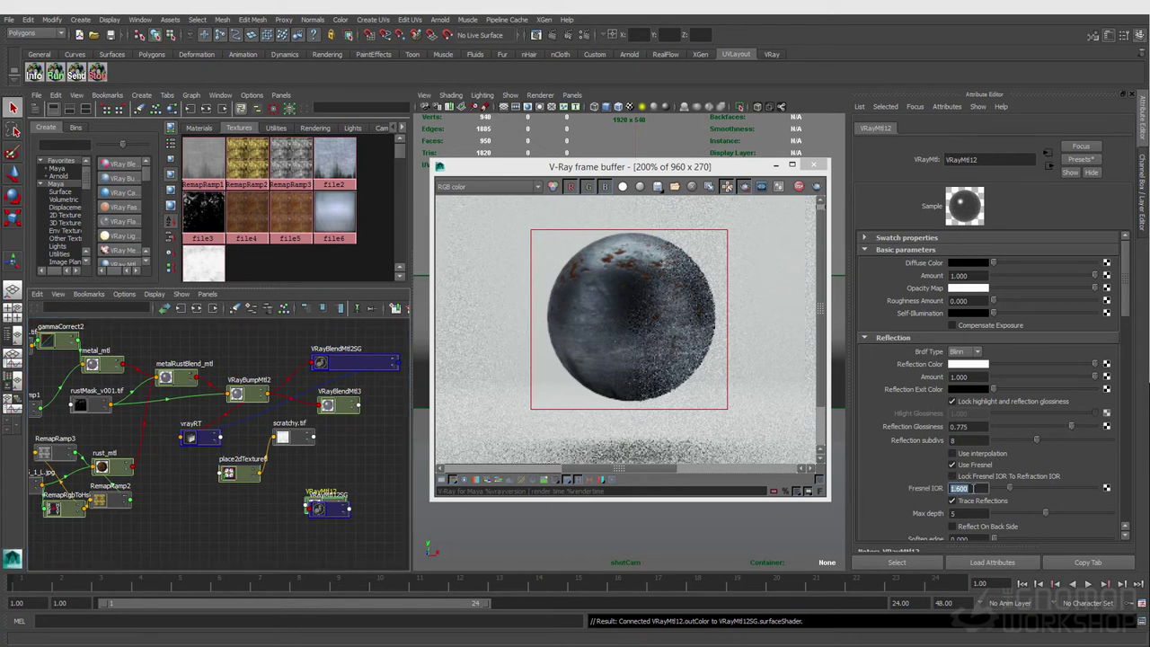
{"action": "type", "text": "20"}
{"action": "key", "text": "Return"}
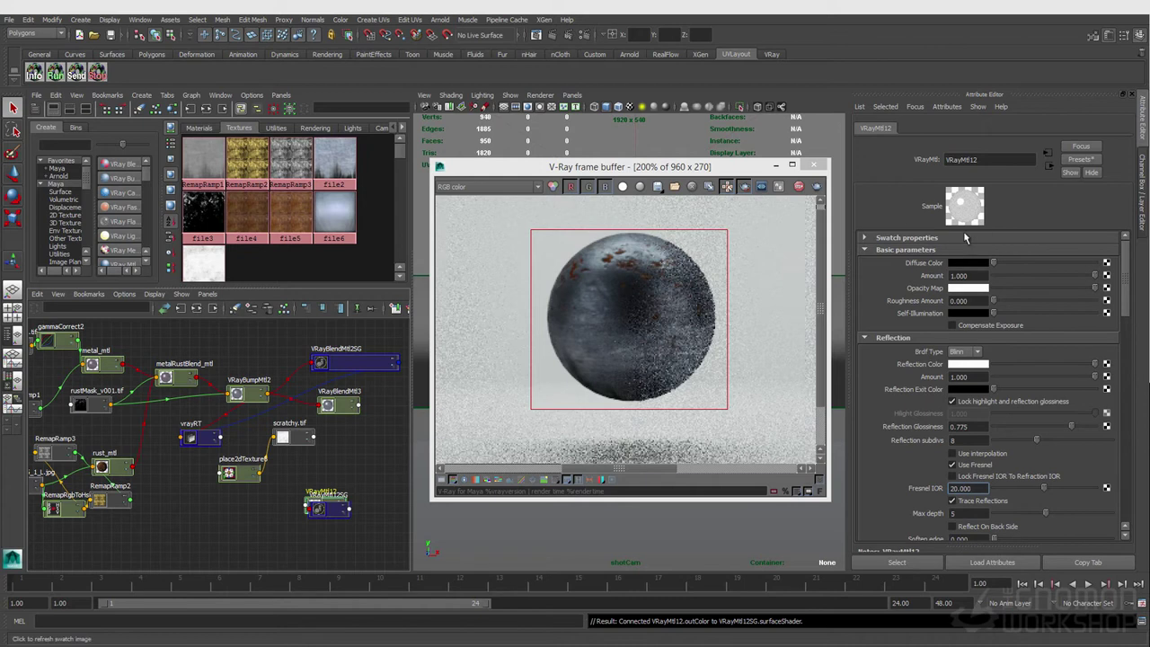
Set VRayMtl12's Brdf Type to GGX and lower its Reflection Glossiness to about 0.657.
{"action": "left_click", "coordinate": [965, 353]}
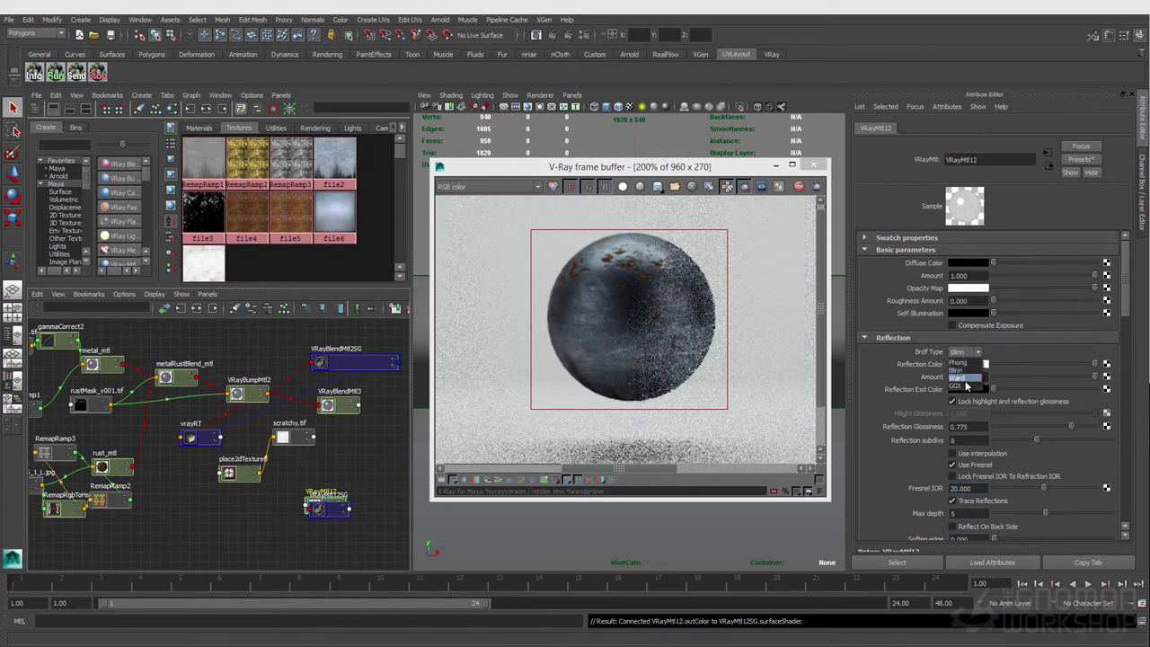
{"action": "left_click", "coordinate": [964, 385]}
{"action": "mouse_move", "coordinate": [1074, 429]}
{"action": "left_mouse_down"}
{"action": "mouse_move", "coordinate": [1048, 428]}
{"action": "mouse_move", "coordinate": [1059, 423]}
{"action": "mouse_move", "coordinate": [1058, 433]}
{"action": "left_mouse_up"}
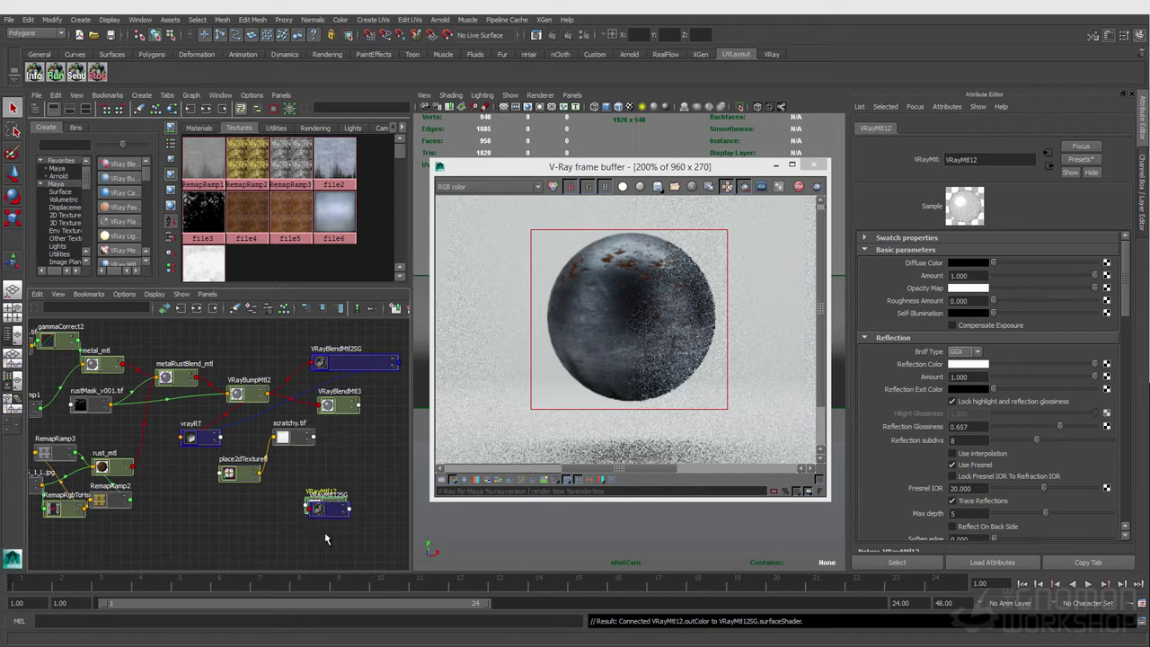
Delete VRayMtl12's shading group and assign VRayBlendMtl3 as the Surface material of VRayBlendMtl2SG.
{"action": "left_click_drag", "start_coordinate": [317, 516], "coordinate": [363, 495]}
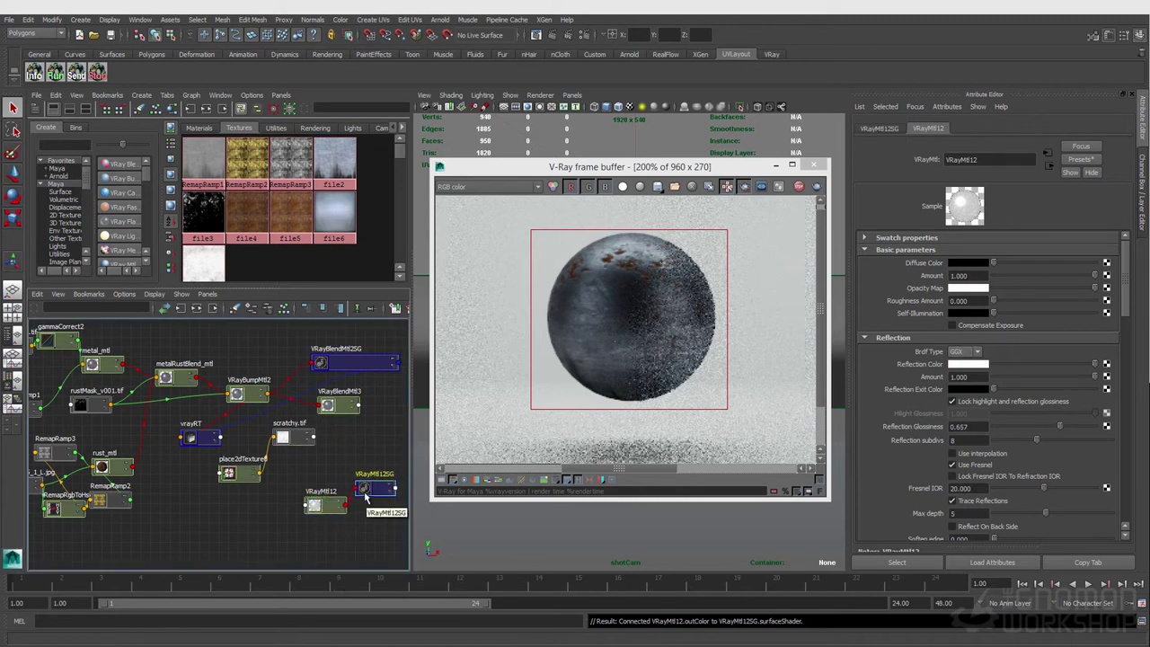
{"action": "key", "text": "Delete"}
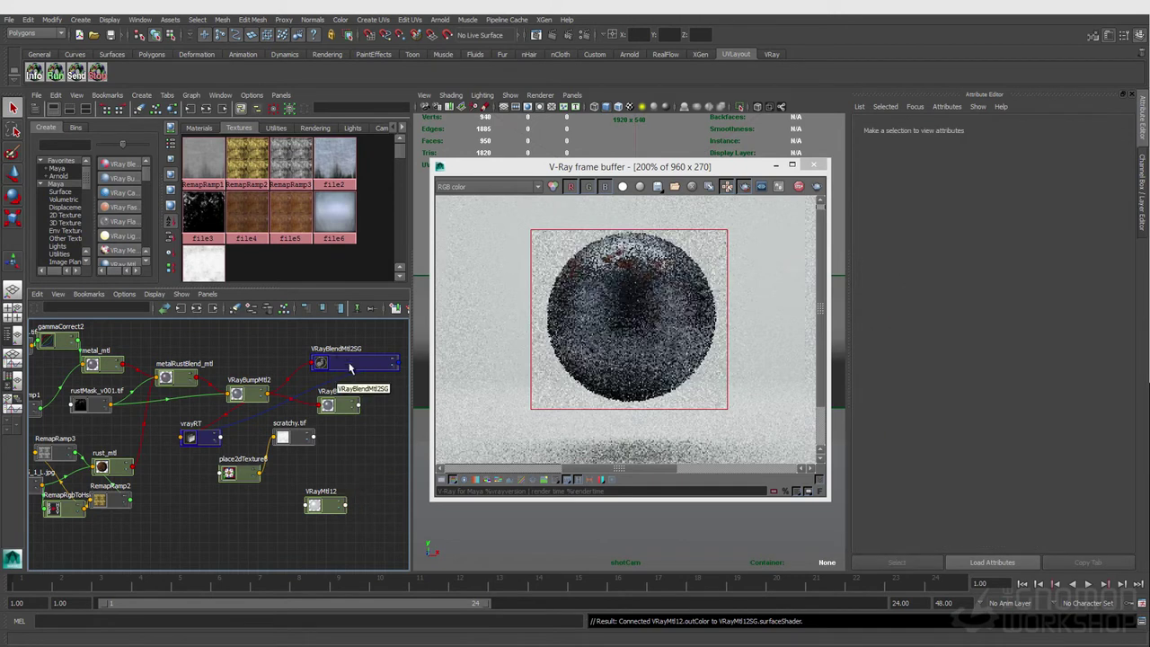
{"action": "left_click_drag", "start_coordinate": [331, 366], "coordinate": [337, 356]}
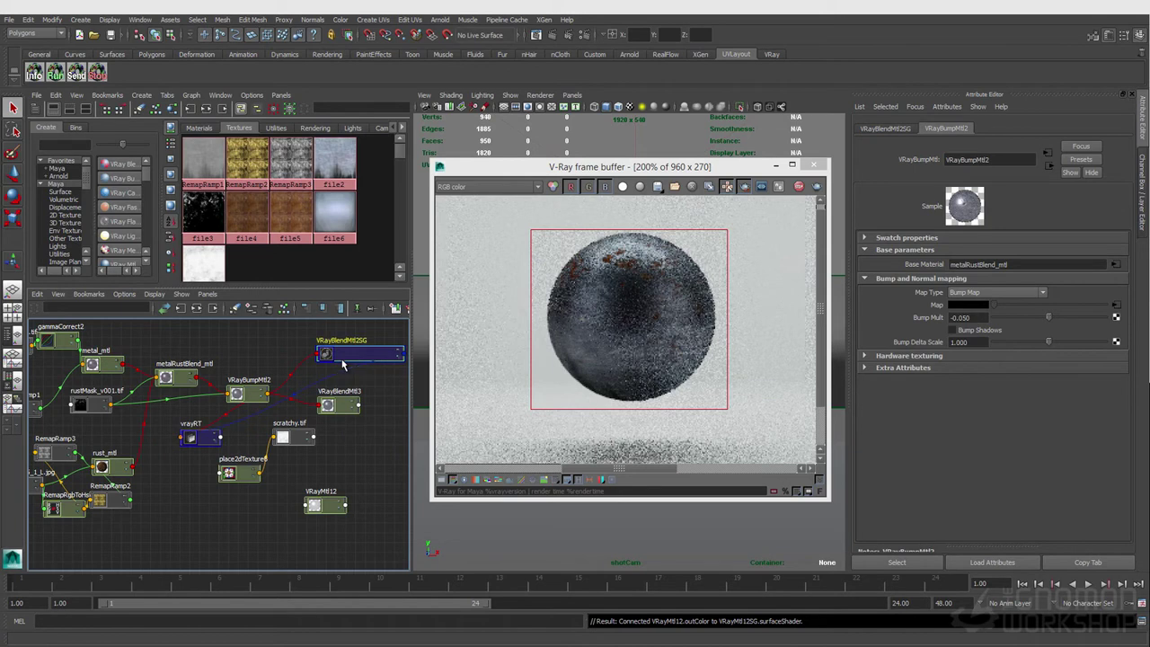
{"action": "left_click", "coordinate": [343, 363]}
{"action": "middle_click_drag", "start_coordinate": [341, 415], "coordinate": [906, 263]}
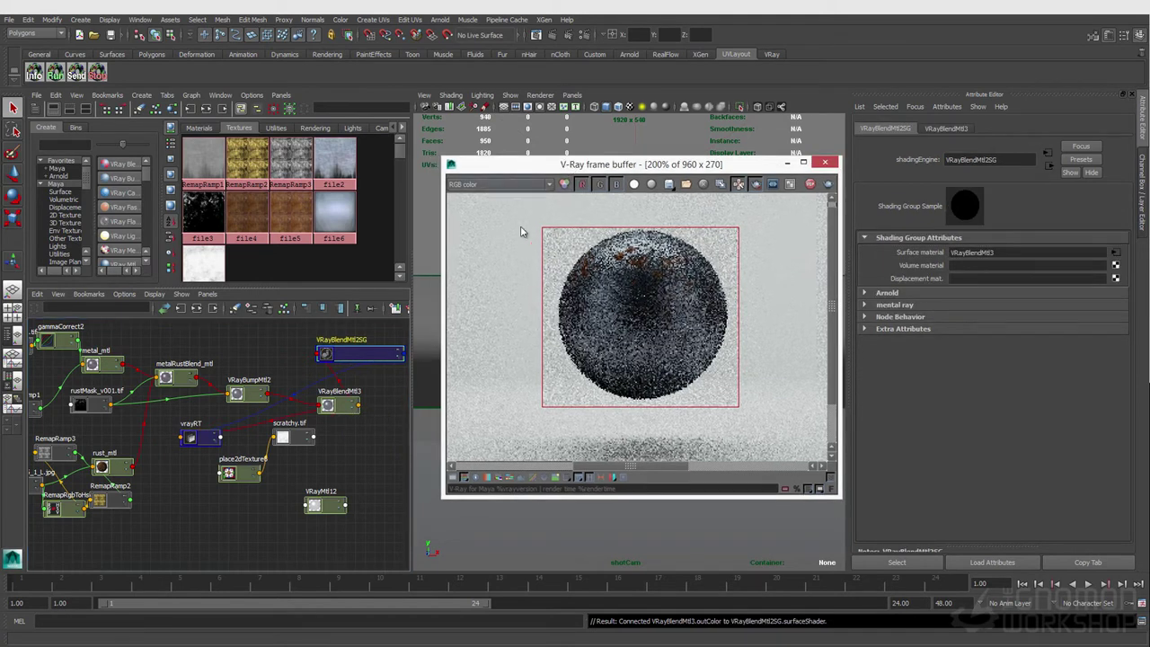
Connect VRayMtl12 to Coat Material 0 of VRayBlendMtl3 and scratchy.tif to the matching Blend Amount.
{"action": "left_click", "coordinate": [341, 403]}
{"action": "middle_click_drag", "start_coordinate": [316, 510], "coordinate": [931, 305]}
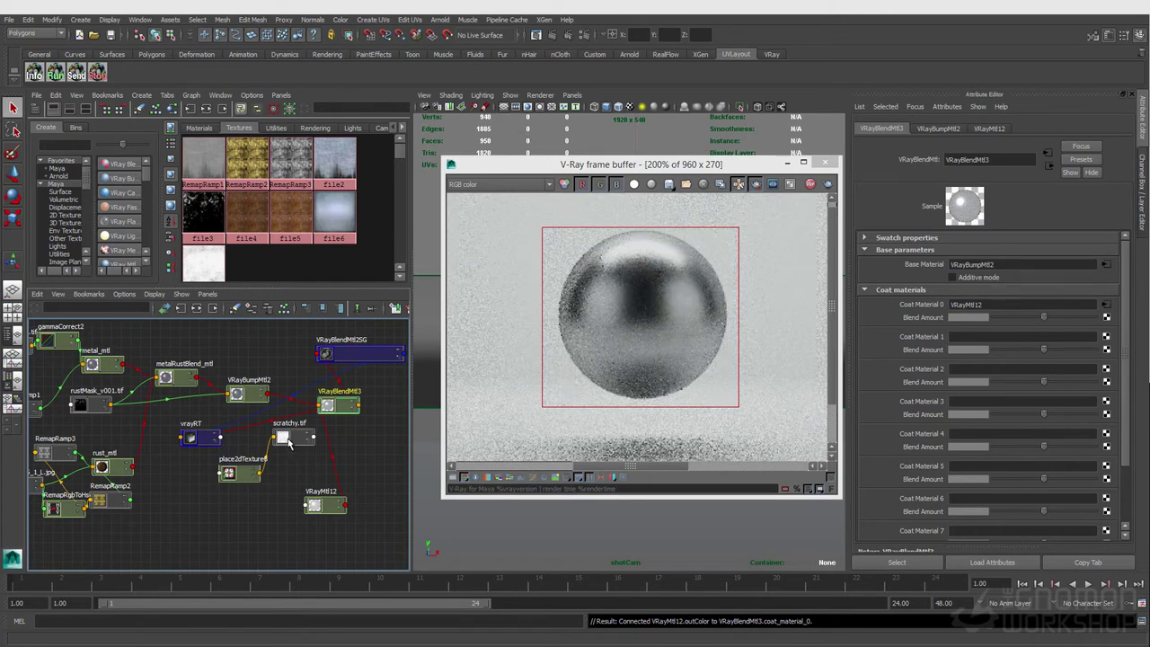
{"action": "middle_click_drag", "start_coordinate": [925, 325], "coordinate": [925, 325]}
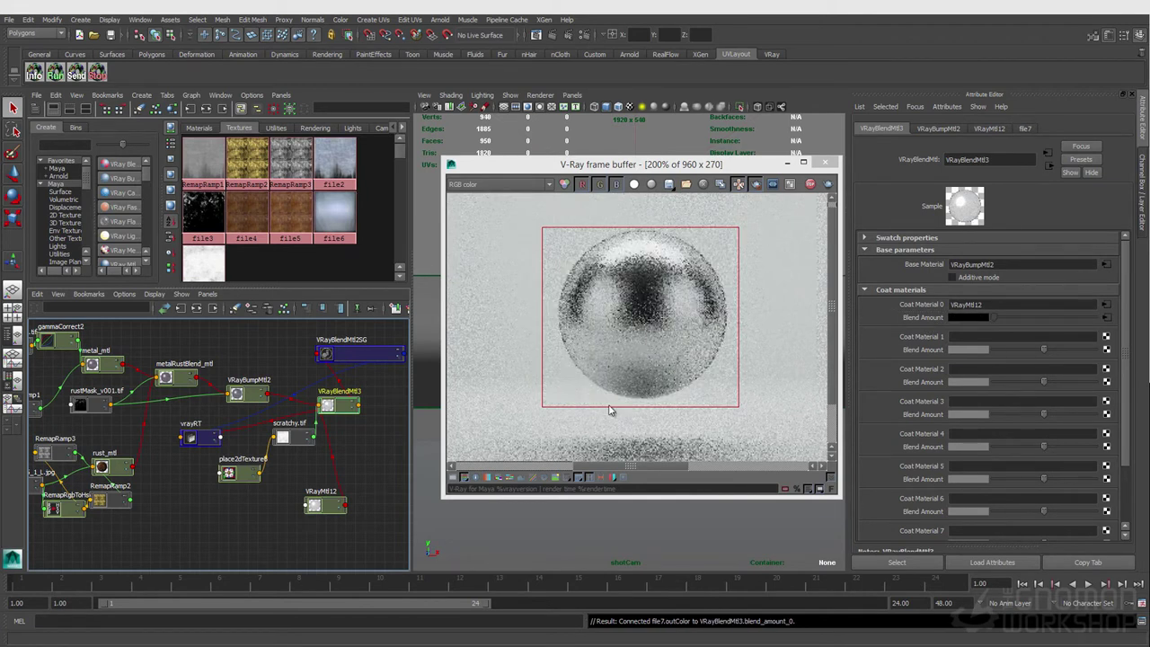
Enable Invert in the Effects of the scratchy.tif texture and view its source image.
{"action": "left_click", "coordinate": [291, 440]}
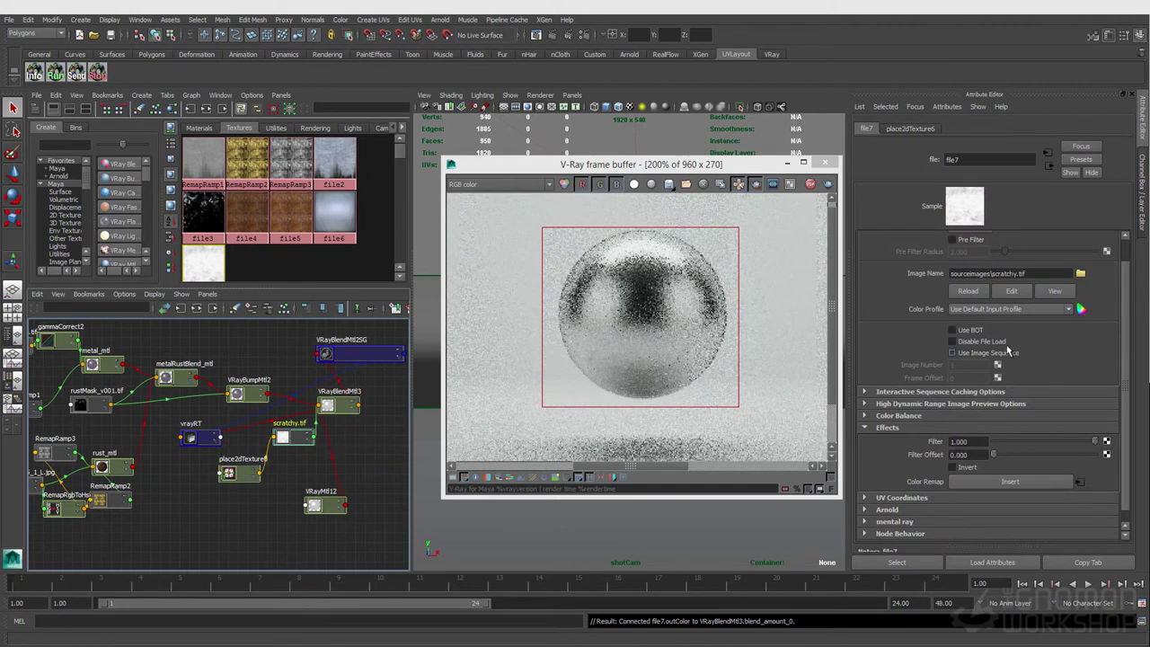
{"action": "left_click", "coordinate": [953, 467]}
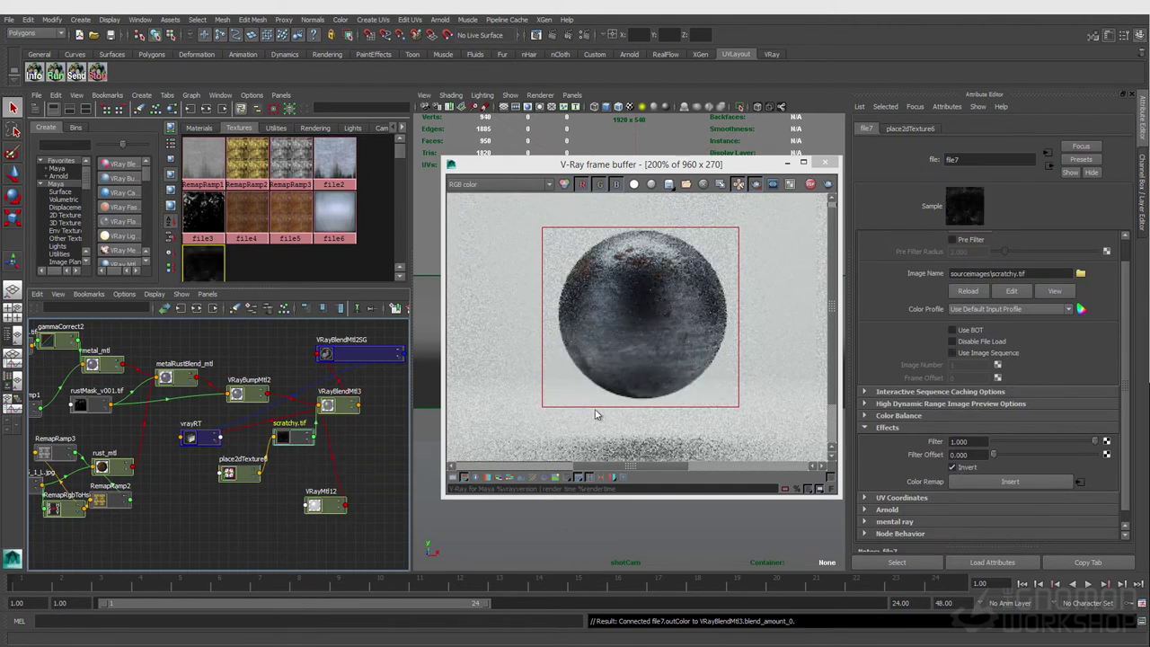
{"action": "left_click", "coordinate": [1064, 293]}
Move the frame buffer aside and switch the viewport from shotCam to the persp camera.
{"action": "left_click_drag", "start_coordinate": [632, 175], "coordinate": [769, 192]}
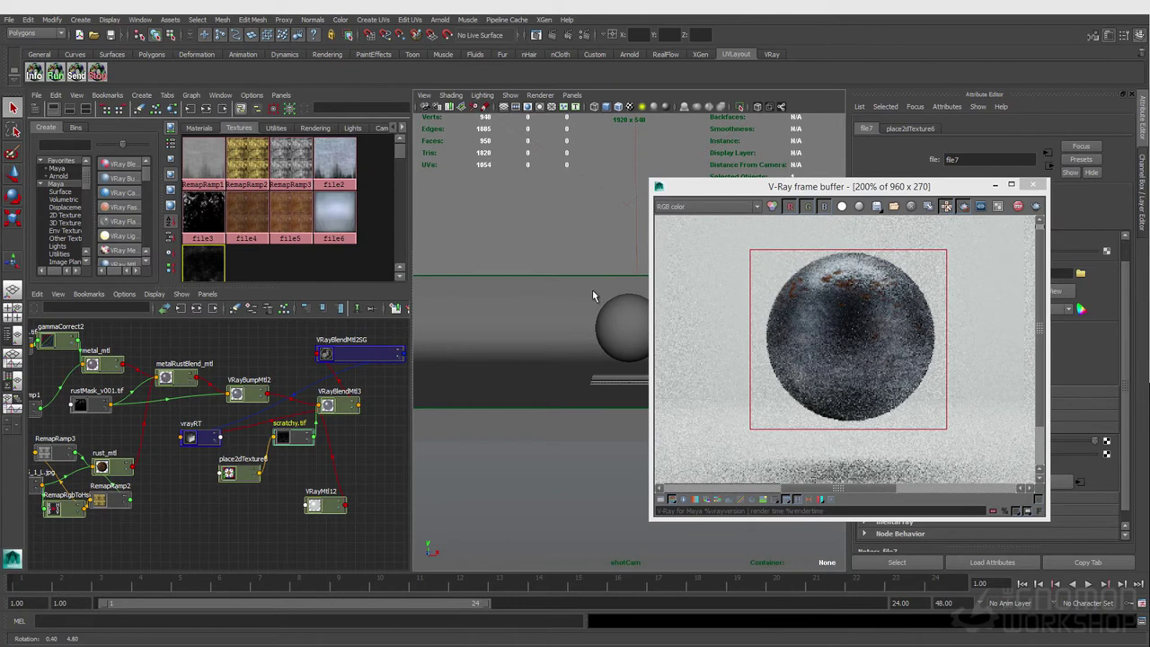
{"action": "left_click", "coordinate": [571, 94]}
{"action": "mouse_move", "coordinate": [576, 107]}
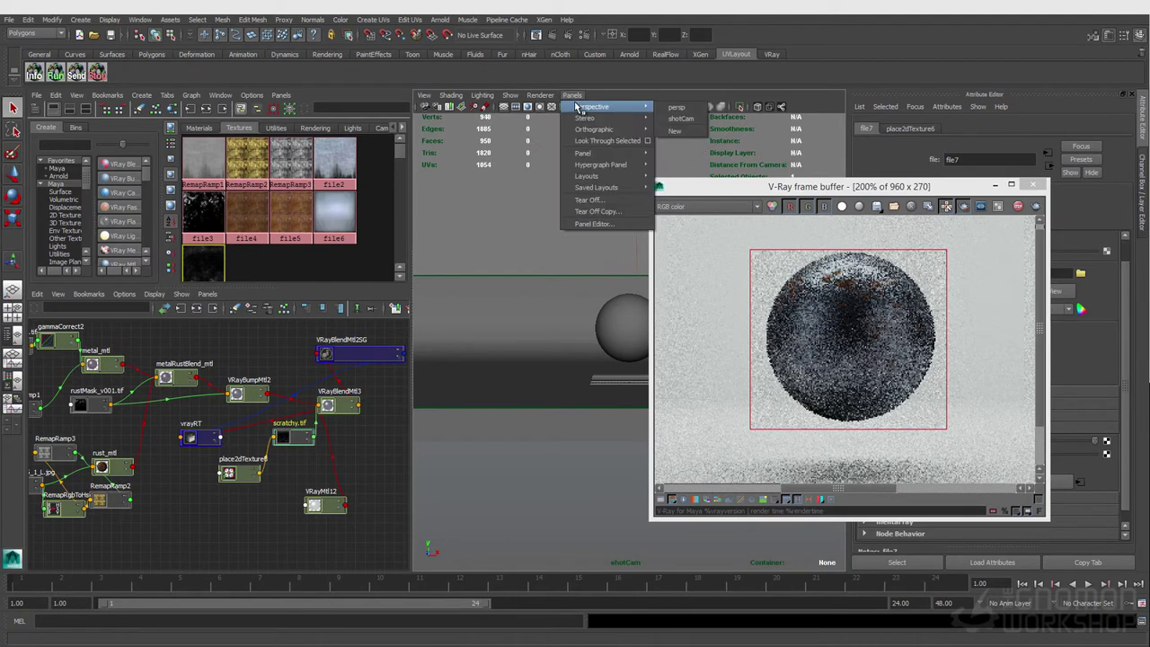
{"action": "left_click", "coordinate": [674, 107]}
{"action": "left_click_drag", "start_coordinate": [577, 291], "coordinate": [600, 354], "text": "alt"}
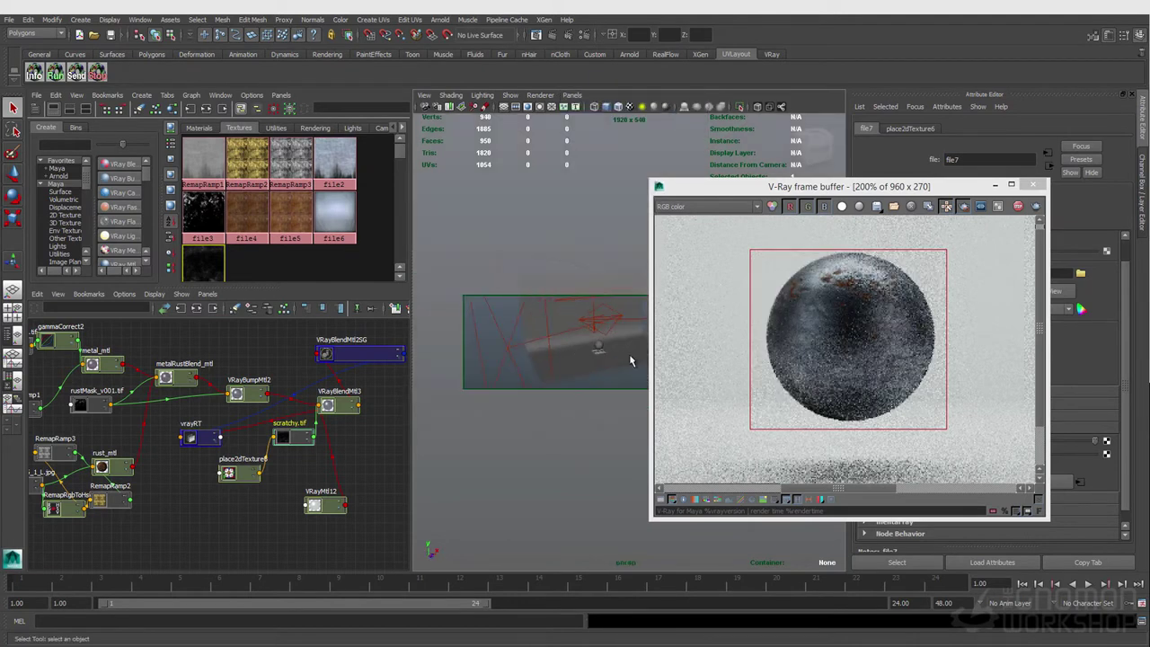
Frame the metal2_geo sphere closely in the persp view and restart the interactive V-Ray render.
{"action": "left_click", "coordinate": [600, 347]}
{"action": "key", "text": "f"}
{"action": "right_click_drag", "start_coordinate": [600, 347], "coordinate": [515, 341], "text": "alt"}
{"action": "left_click_drag", "start_coordinate": [515, 342], "coordinate": [538, 361], "text": "alt"}
{"action": "scroll", "coordinate": [555, 349], "scroll_direction": "down", "scroll_amount": 5}
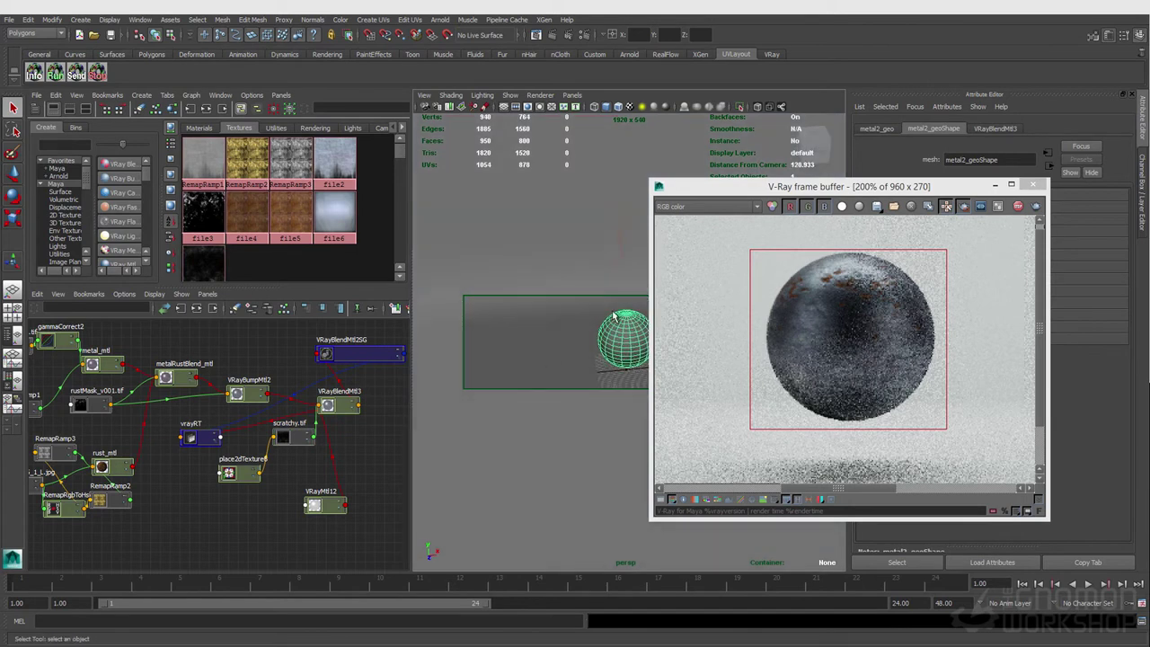
{"action": "left_click", "coordinate": [567, 35]}
Test VRayMtl12's coverage by making its Reflection Color green, and restore the color to white.
{"action": "left_click", "coordinate": [323, 506]}
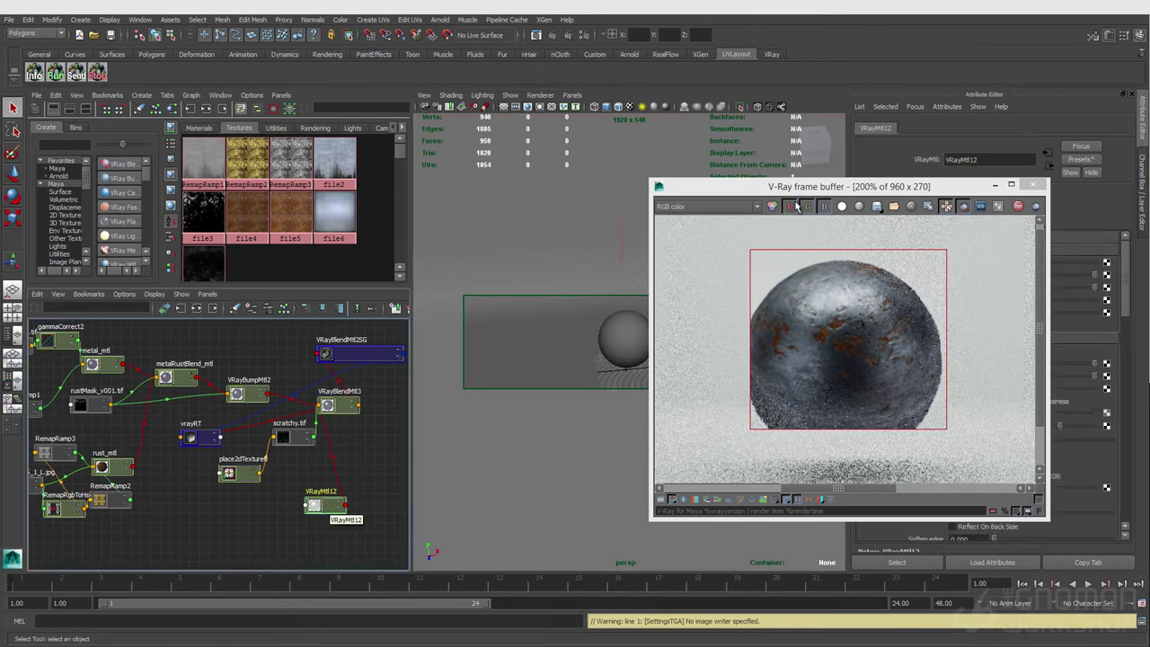
{"action": "left_click_drag", "start_coordinate": [791, 186], "coordinate": [550, 193]}
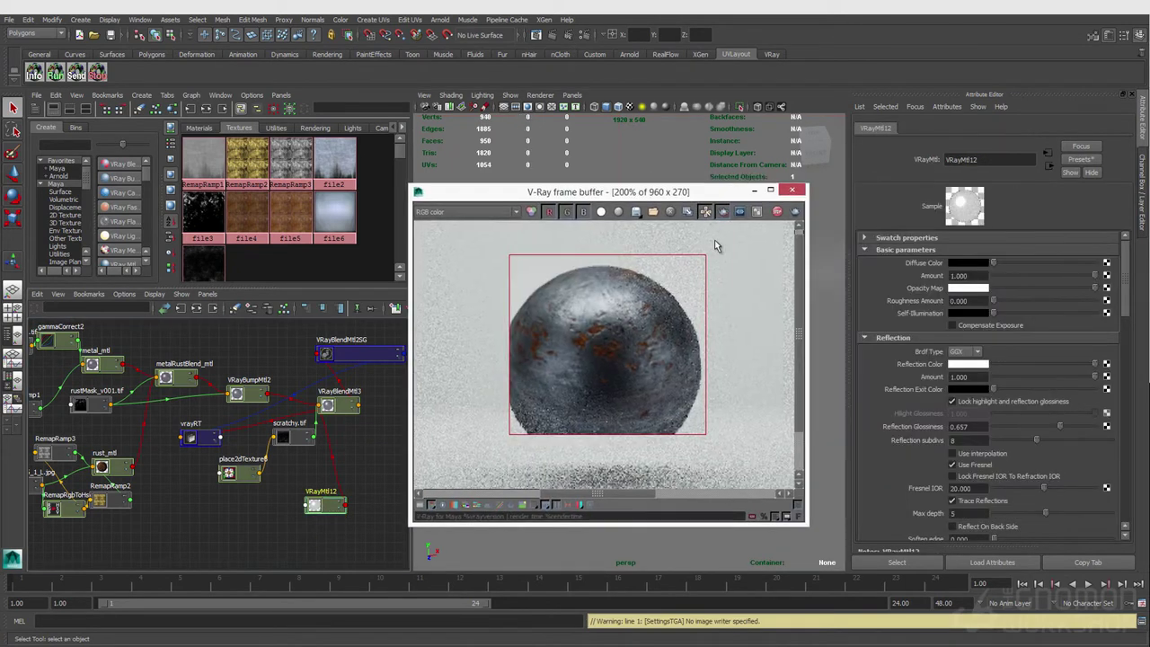
{"action": "left_click", "coordinate": [967, 364]}
{"action": "left_click", "coordinate": [944, 338]}
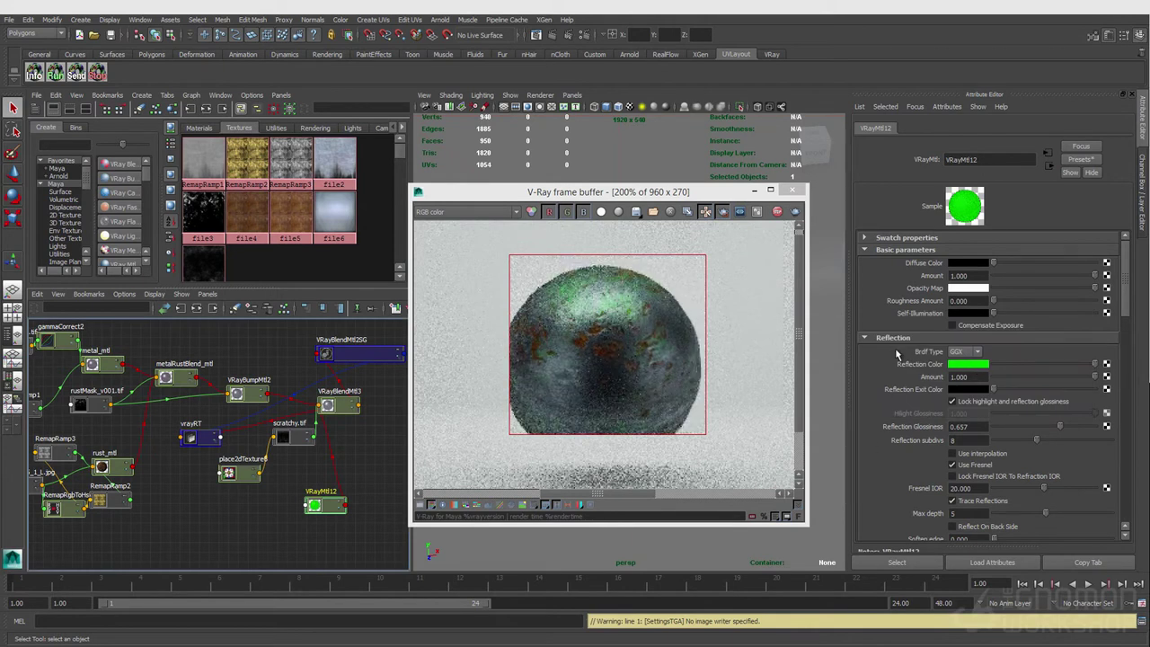
{"action": "left_click", "coordinate": [964, 366]}
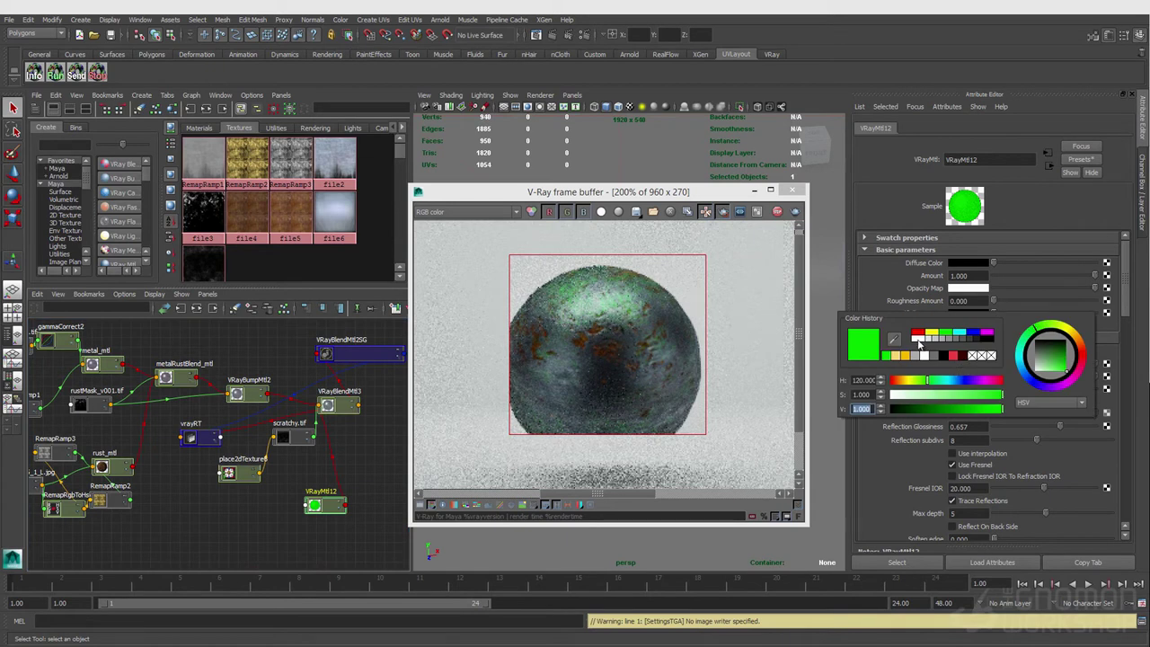
{"action": "left_click", "coordinate": [920, 343]}
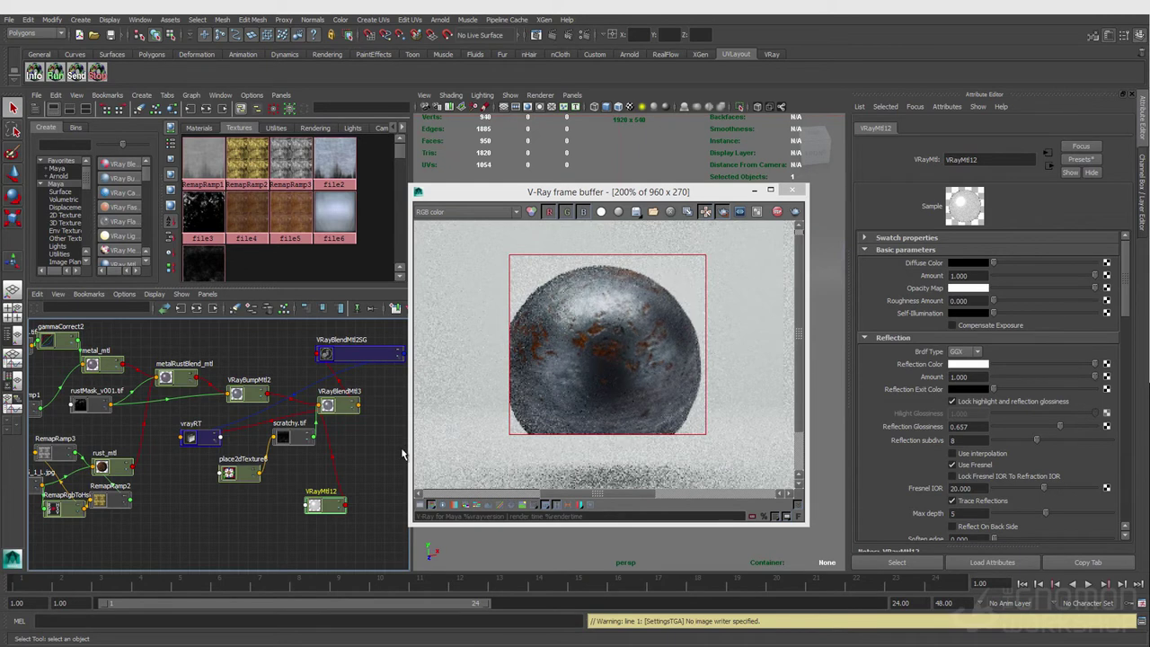
Replace scratchy.tif with scratches.jpg in the coat's mask texture and disable Invert in its Effects.
{"action": "left_click", "coordinate": [283, 436]}
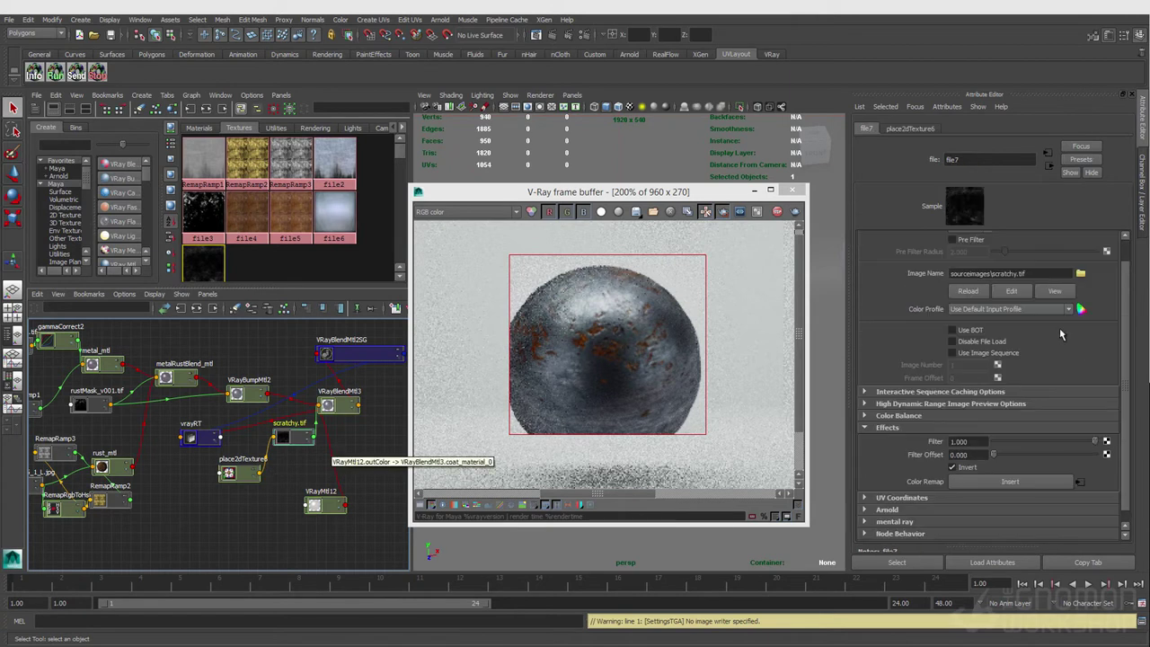
{"action": "left_click", "coordinate": [1079, 273]}
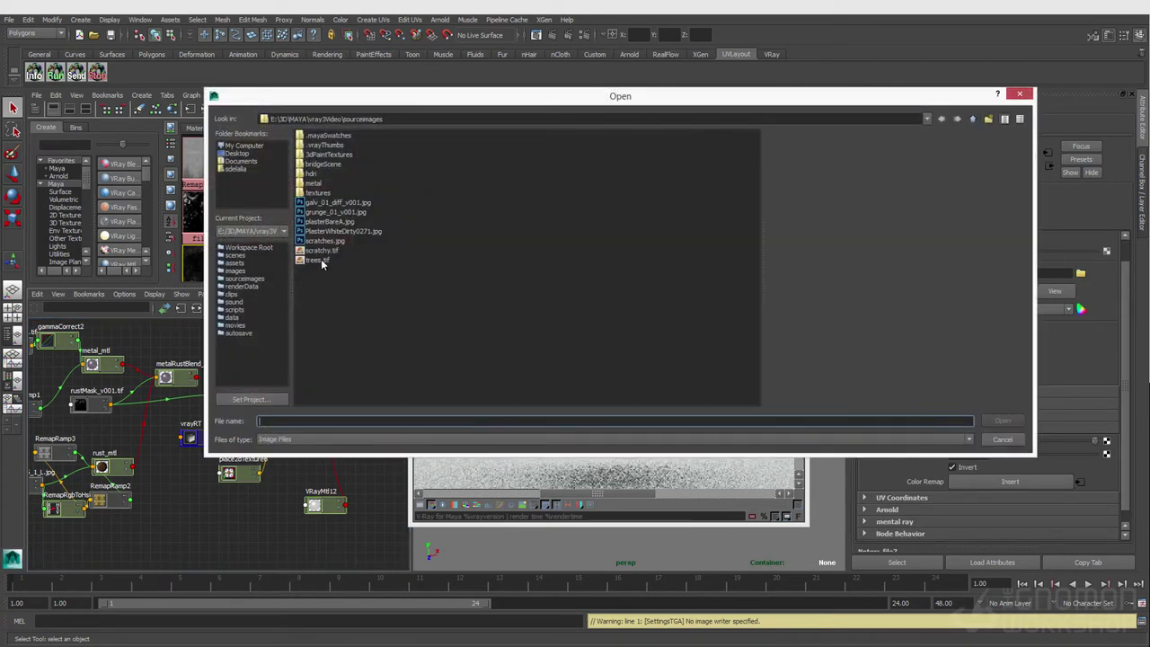
{"action": "left_click", "coordinate": [323, 243]}
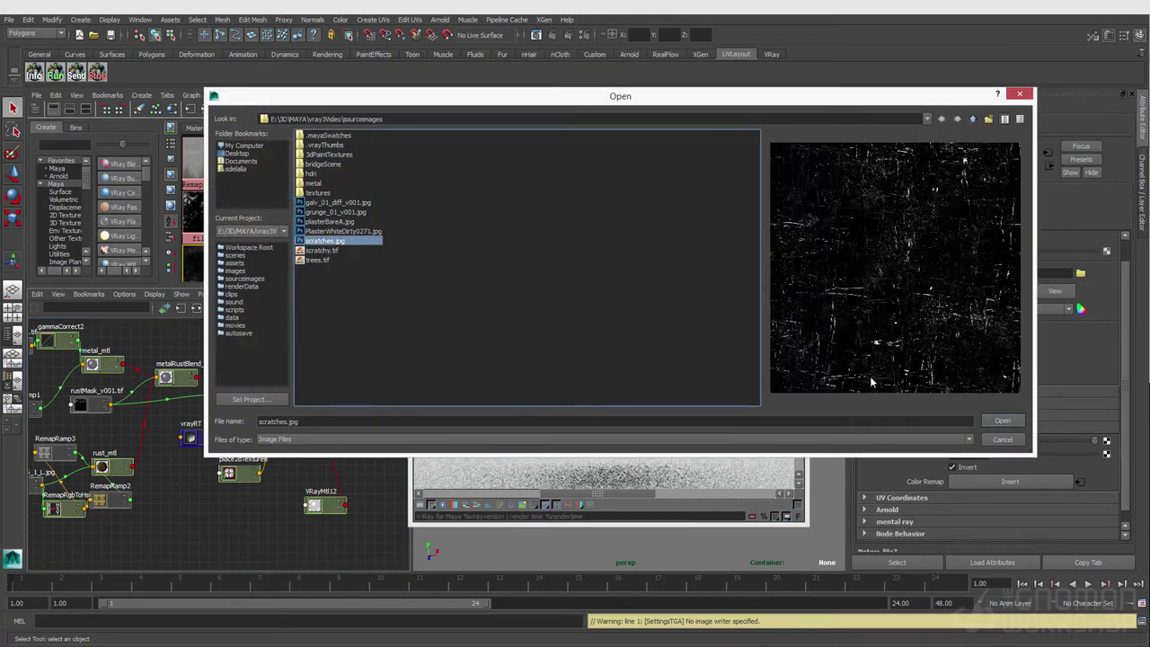
{"action": "left_click", "coordinate": [1003, 421]}
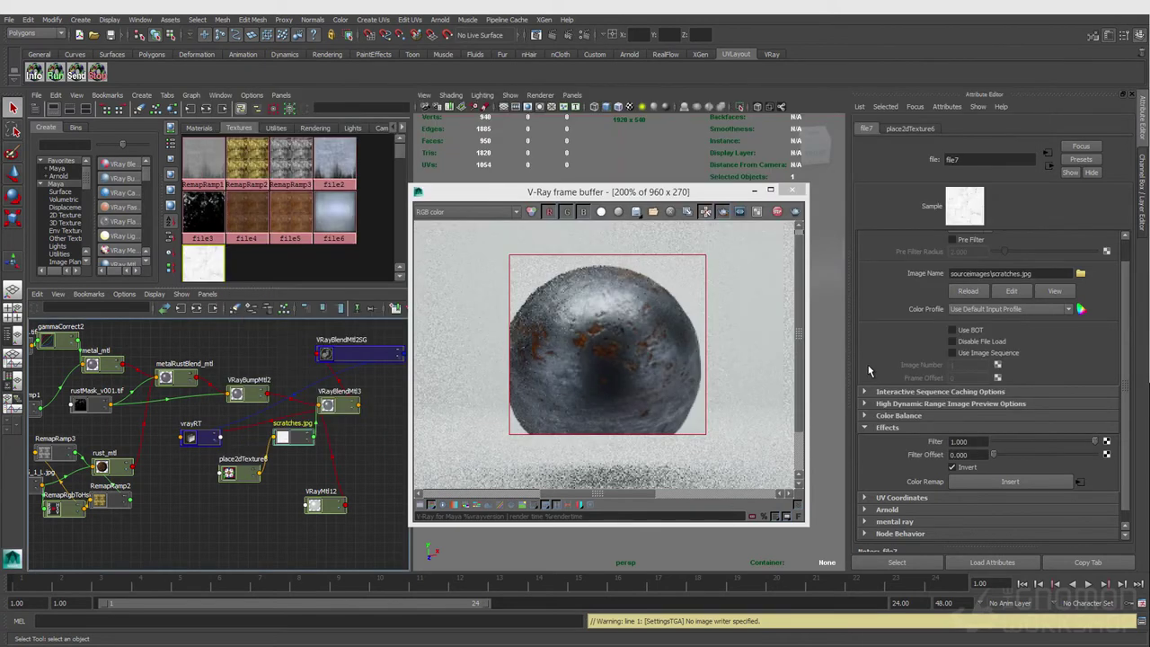
{"action": "left_click", "coordinate": [304, 451]}
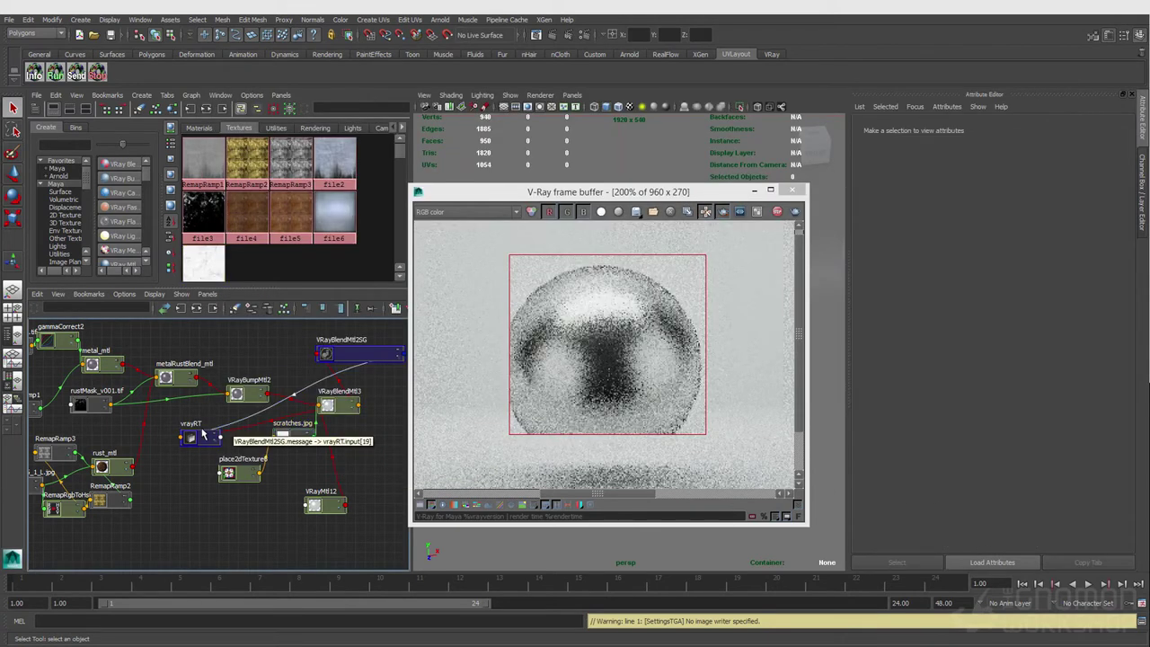
{"action": "left_click", "coordinate": [282, 438]}
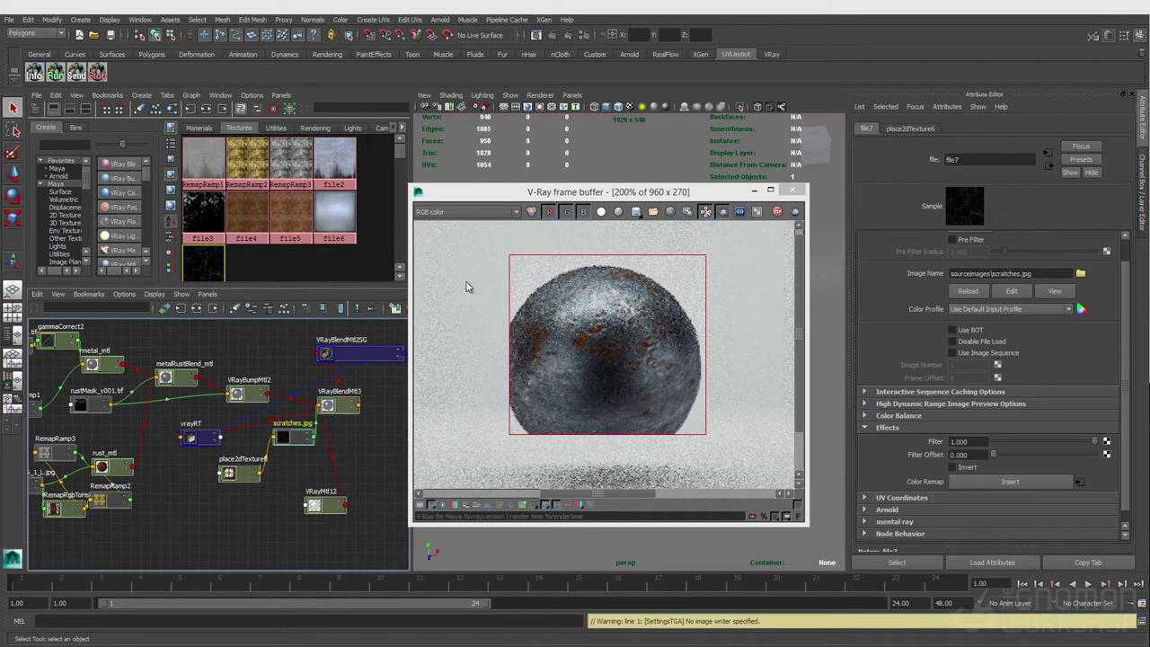
Check the new scratches with a green Reflection Color on VRayMtl12, restore white, and set Reflection Glossiness to 0.852.
{"action": "left_click", "coordinate": [315, 505]}
{"action": "left_click", "coordinate": [966, 363]}
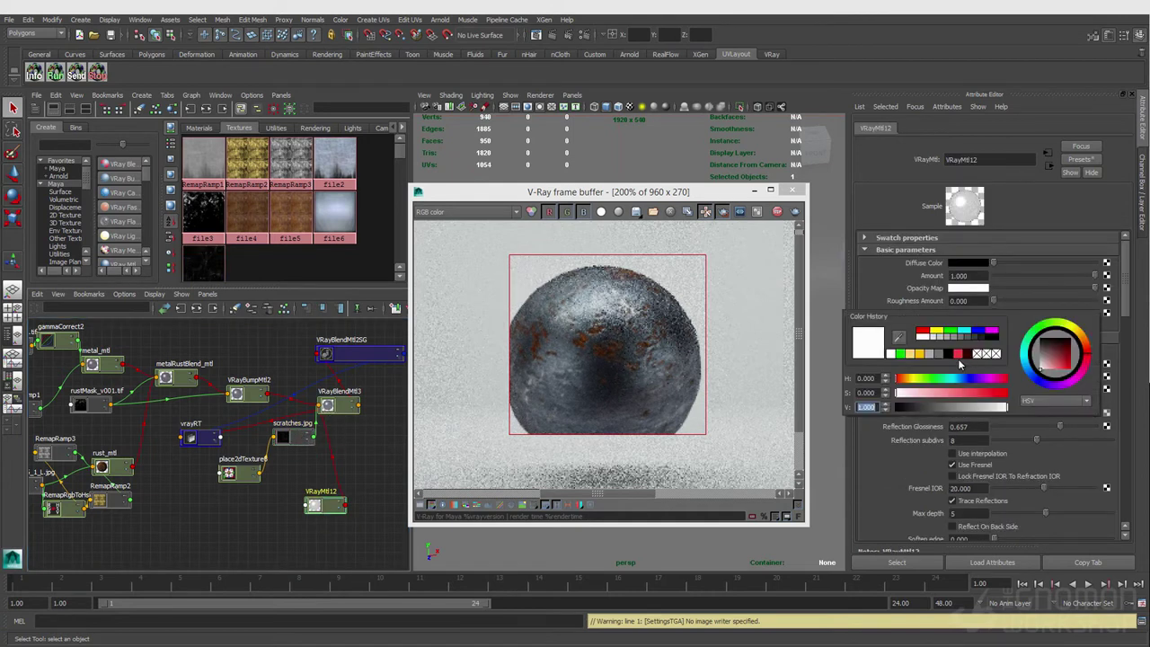
{"action": "left_click", "coordinate": [901, 353]}
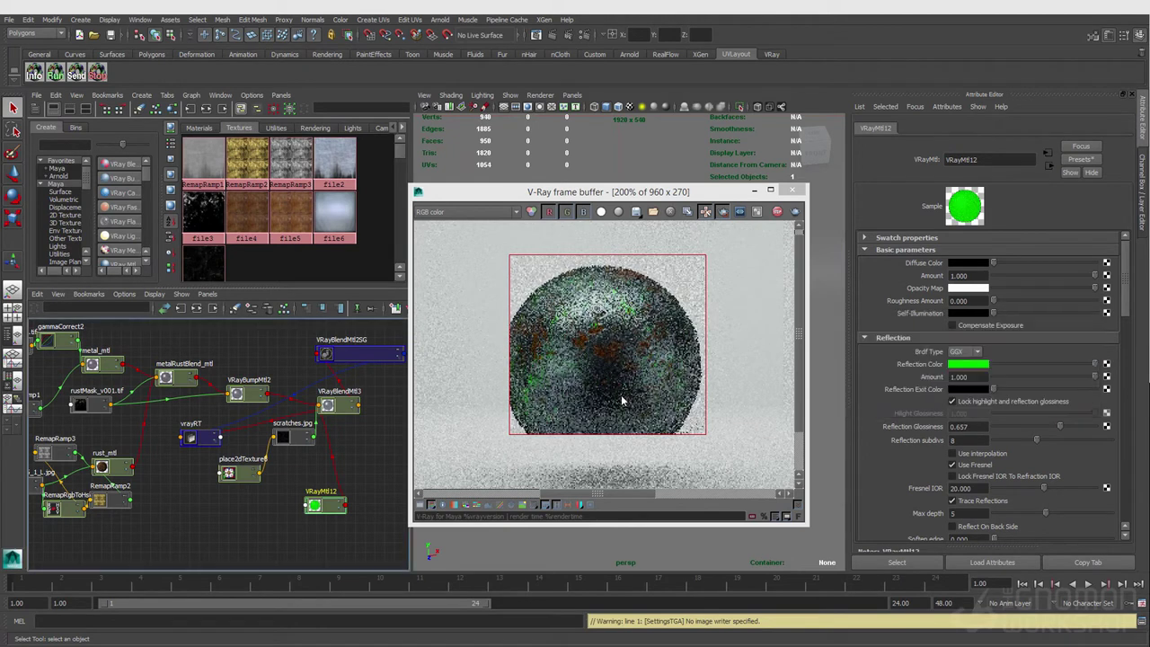
{"action": "left_click", "coordinate": [963, 363]}
{"action": "left_click", "coordinate": [893, 363]}
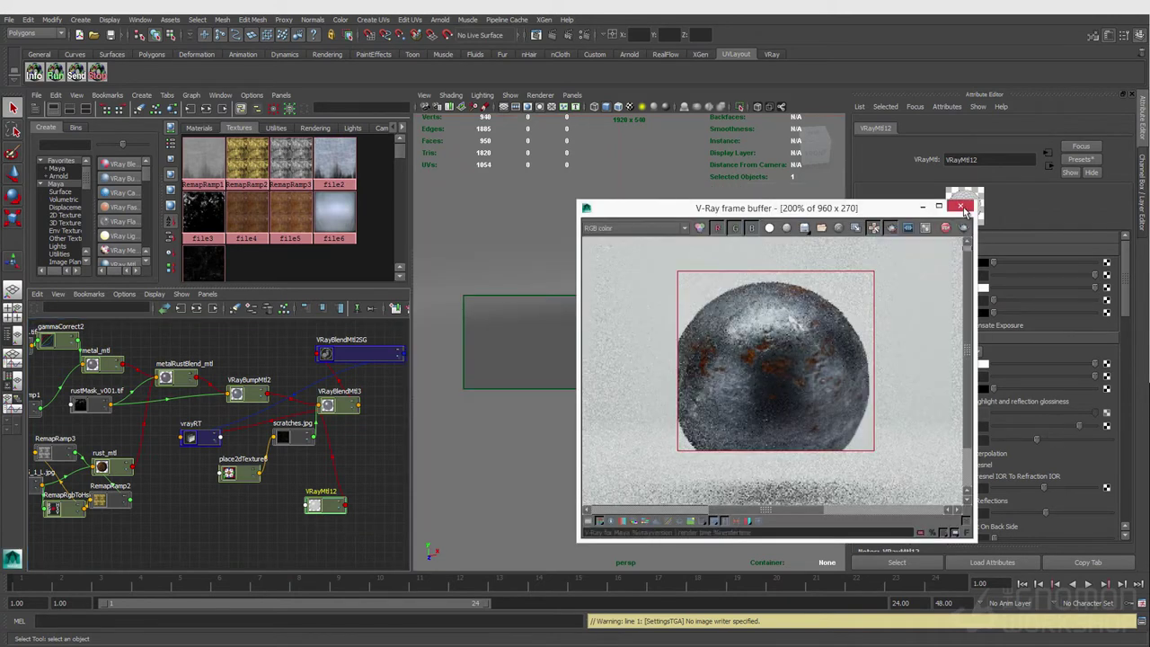
Close the V-Ray frame buffer and switch the viewport to the shotCam camera.
{"action": "left_click", "coordinate": [959, 194]}
{"action": "left_click", "coordinate": [572, 94]}
{"action": "mouse_move", "coordinate": [619, 107]}
{"action": "left_click", "coordinate": [678, 118]}
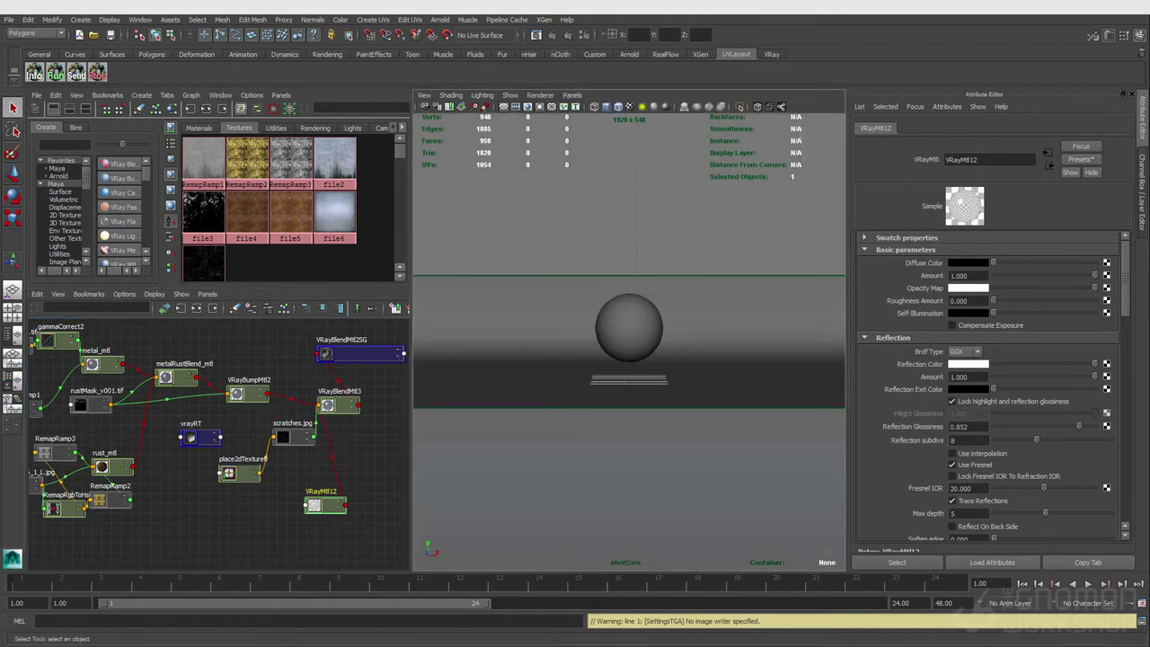
Render the current shotCam frame of the metal sphere, close the frame buffer, and save the scene.
{"action": "left_click", "coordinate": [569, 494]}
{"action": "left_click", "coordinate": [629, 328]}
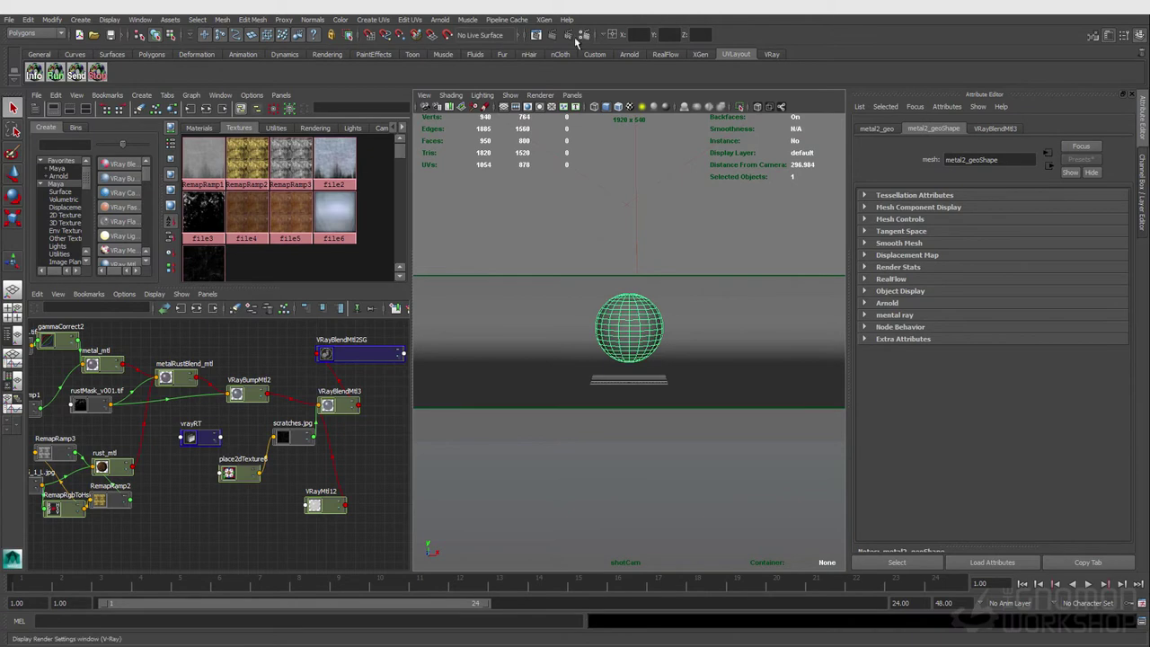
{"action": "left_click", "coordinate": [555, 36]}
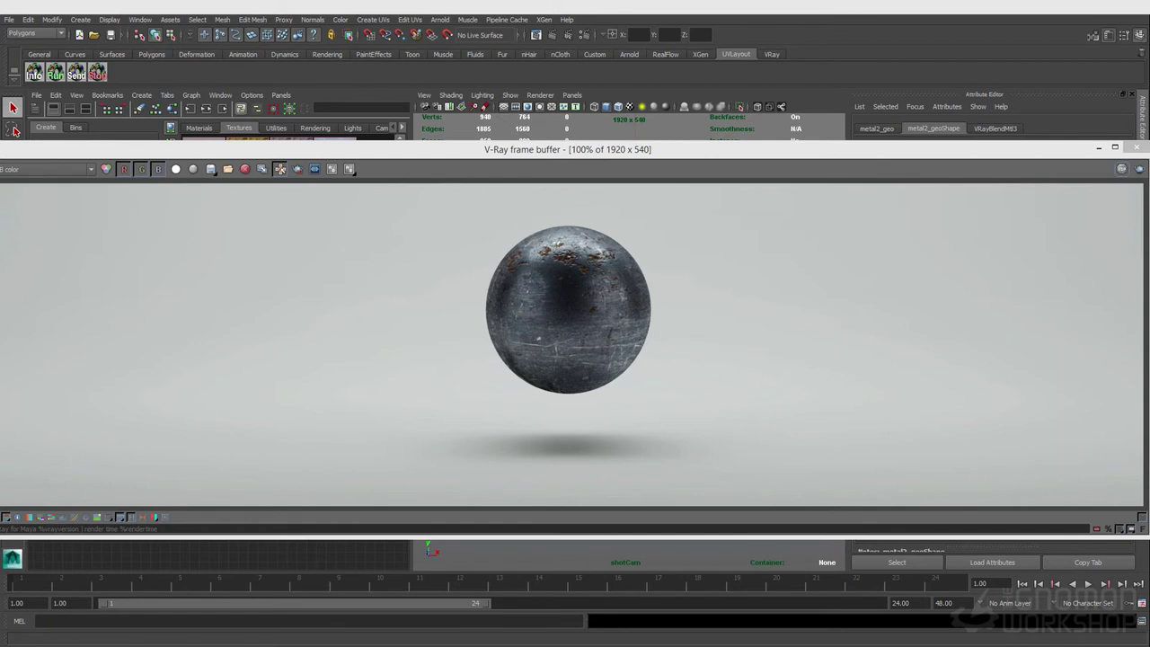
{"action": "left_click", "coordinate": [1133, 148]}
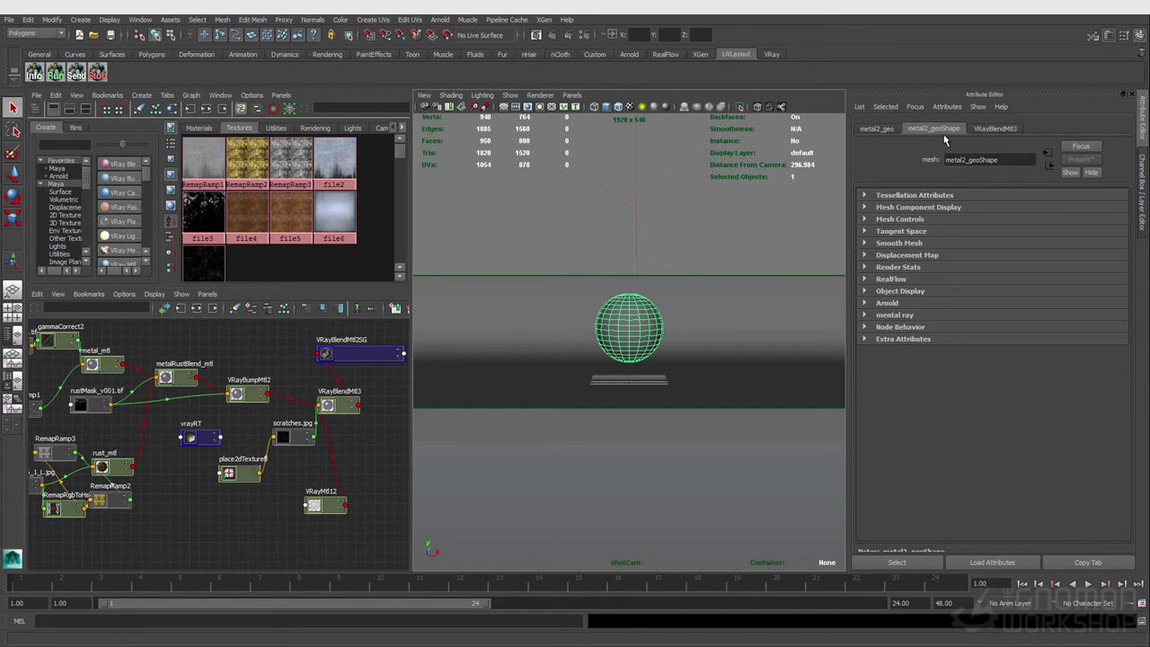
{"action": "key", "text": "ctrl+s"}
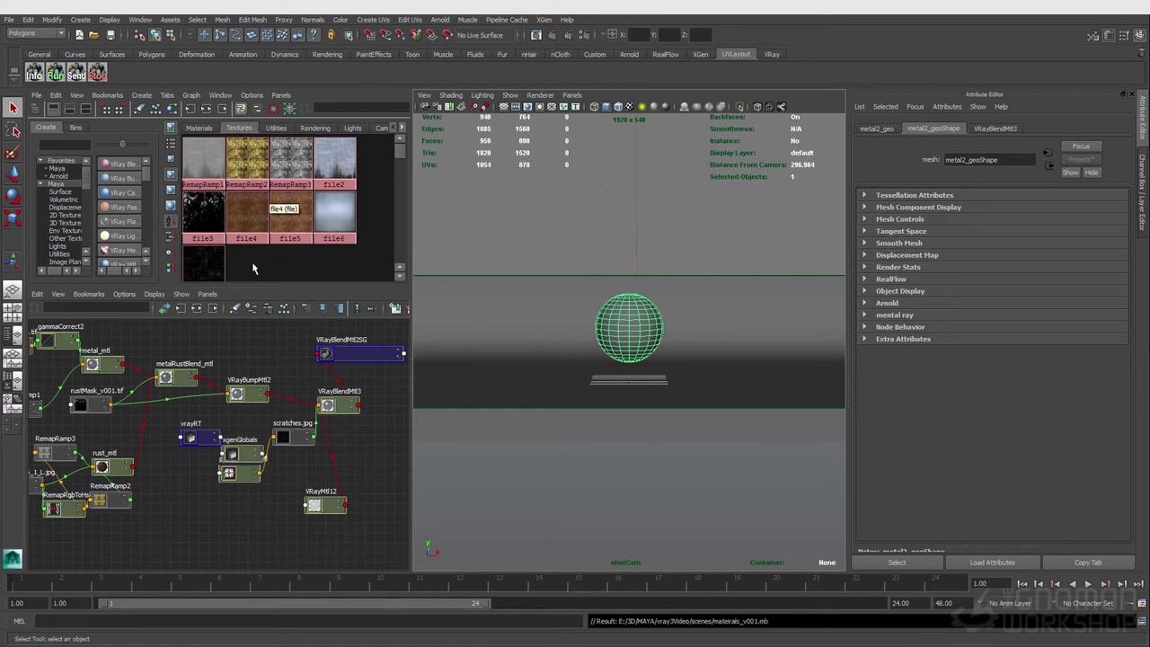
Open the Outliner over the workspace and expand the GEO group.
{"action": "left_click", "coordinate": [143, 20]}
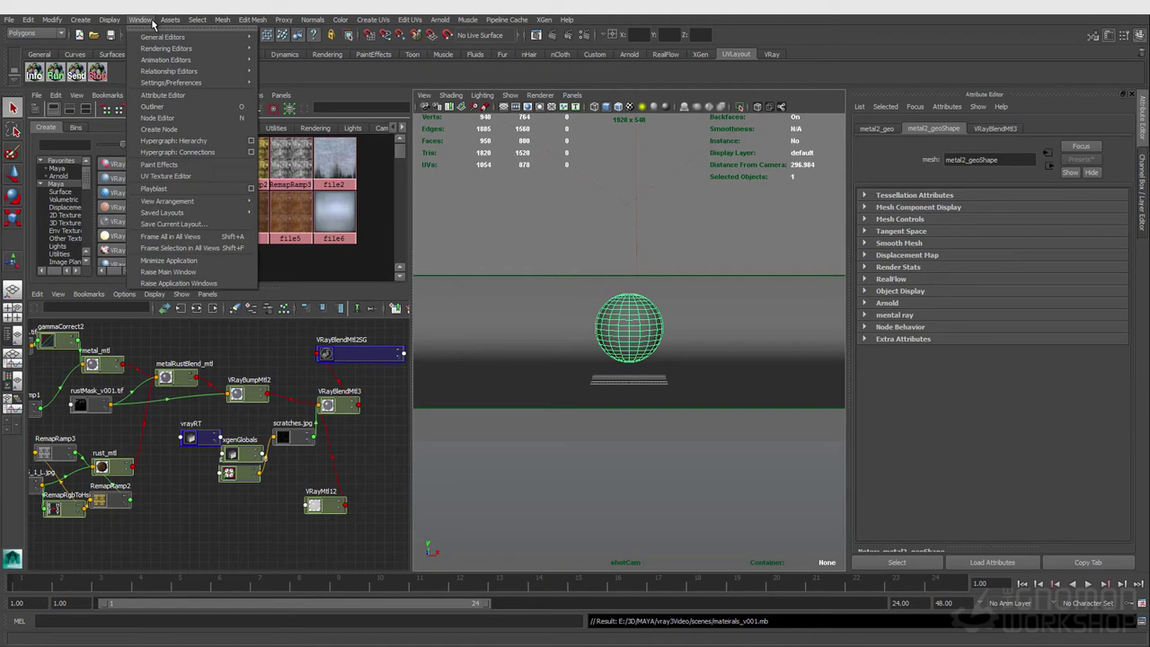
{"action": "left_click", "coordinate": [152, 106]}
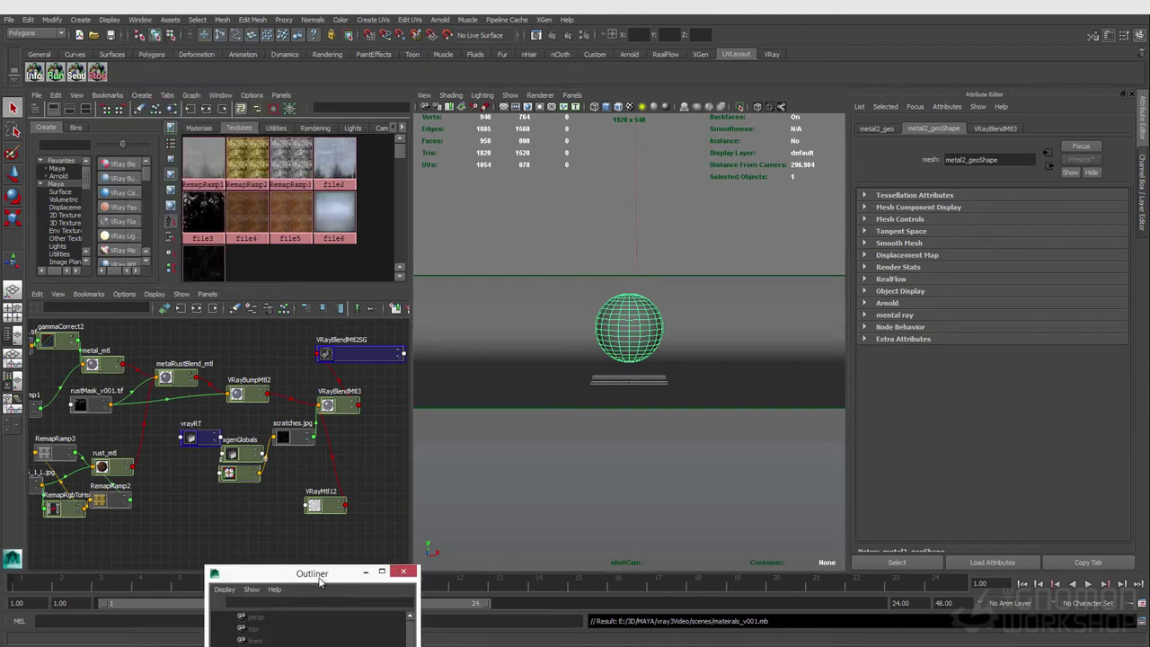
{"action": "left_click_drag", "start_coordinate": [316, 576], "coordinate": [366, 201]}
{"action": "left_click", "coordinate": [274, 312]}
Delete metalSphere_geo and plainSphere_geo from the GEO group and save the scene.
{"action": "left_click", "coordinate": [350, 337]}
{"action": "left_click", "coordinate": [350, 326]}
{"action": "left_click", "coordinate": [354, 338]}
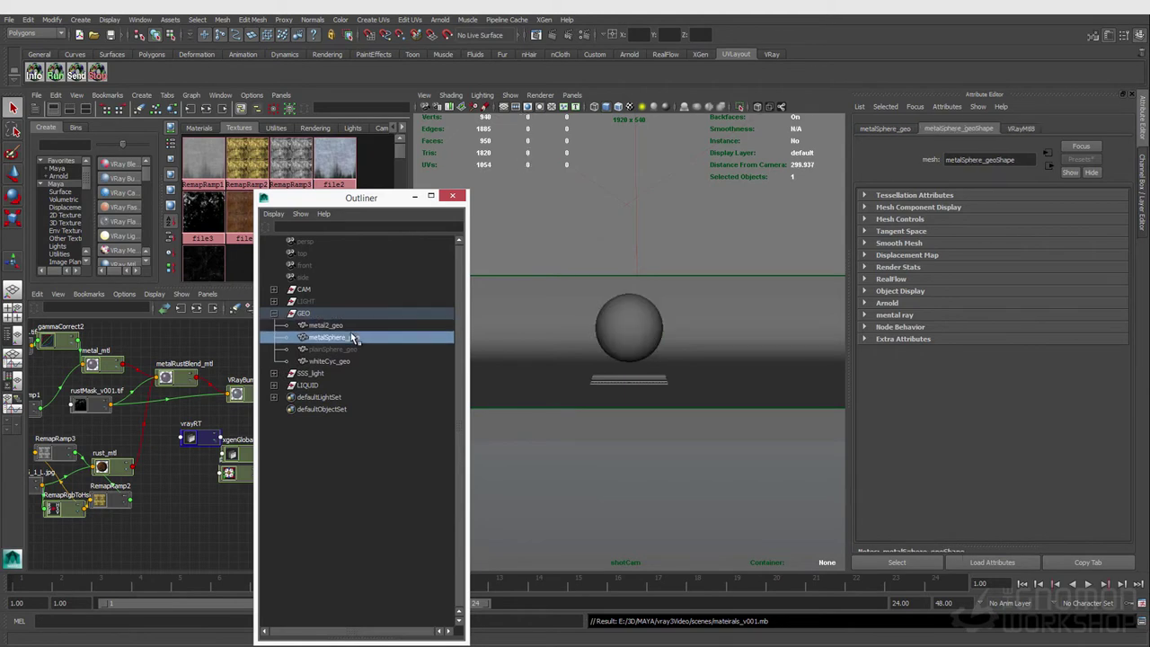
{"action": "key", "text": "shift+h"}
{"action": "left_click", "coordinate": [1047, 153]}
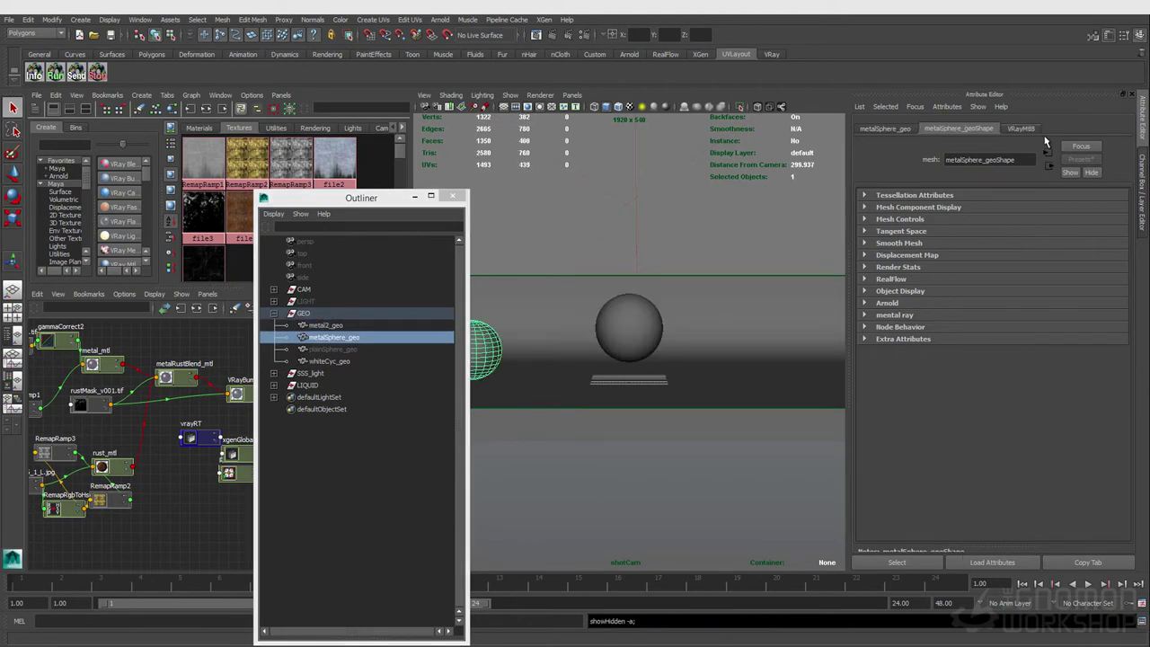
{"action": "left_click", "coordinate": [333, 348], "text": "ctrl"}
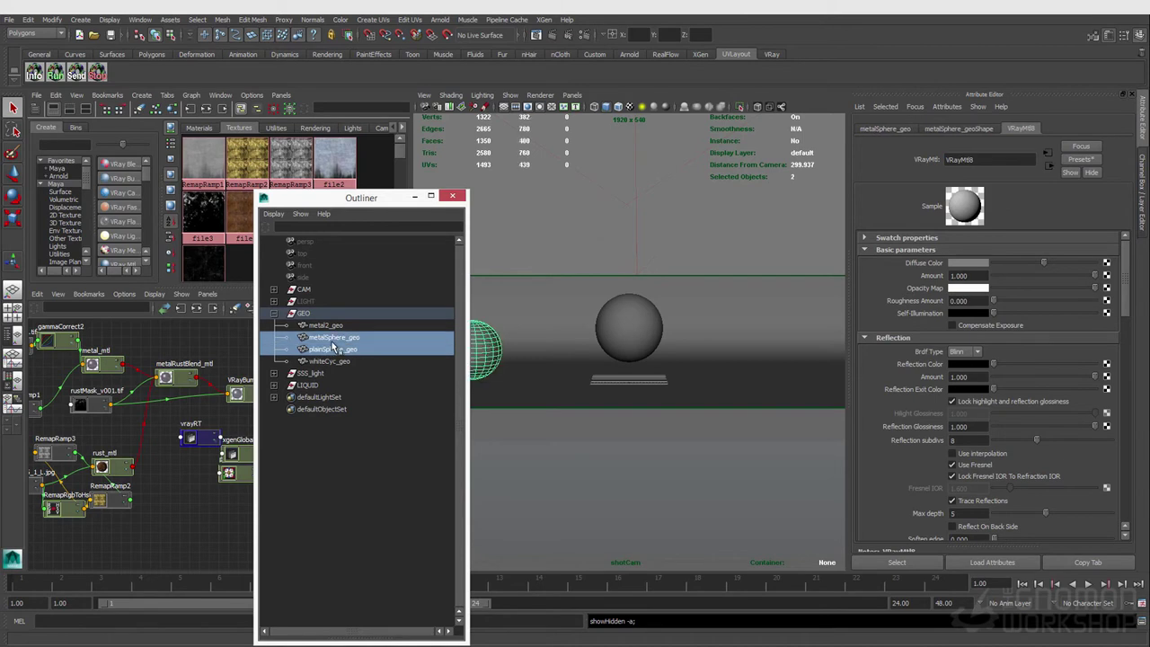
{"action": "key", "text": "Delete"}
{"action": "key", "text": "ctrl+s"}
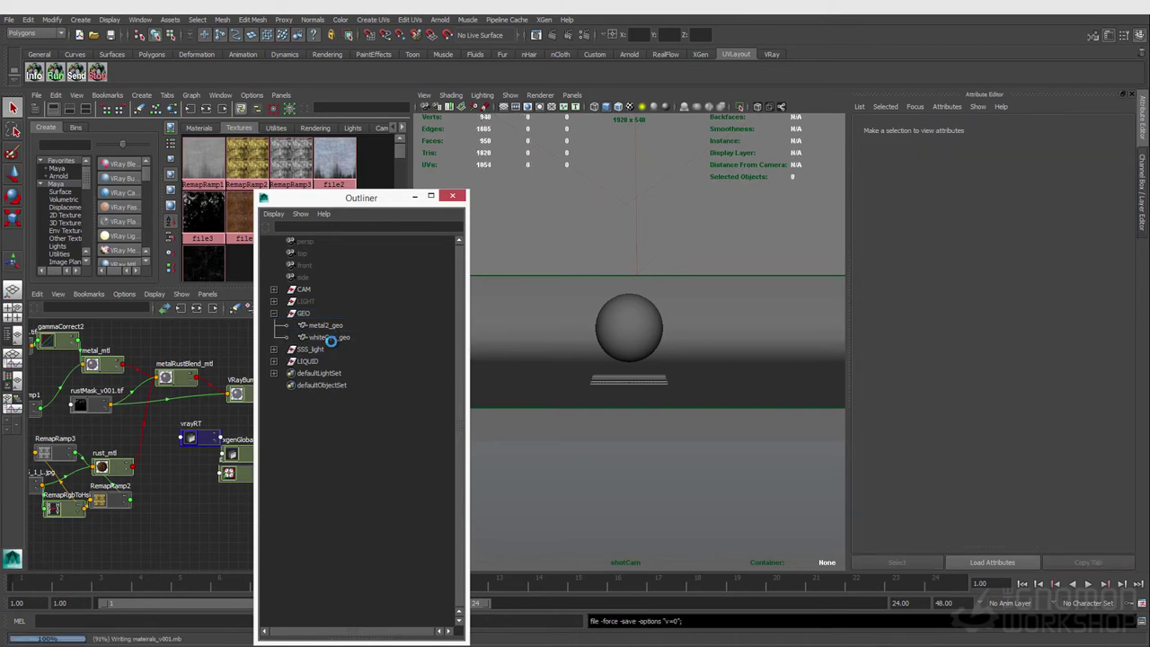
Unhide the meshes in the LIQUID group and delete liquid2:realflowMesh2, leaving liquidMesh1 selected.
{"action": "left_click", "coordinate": [273, 361]}
{"action": "left_click", "coordinate": [337, 373]}
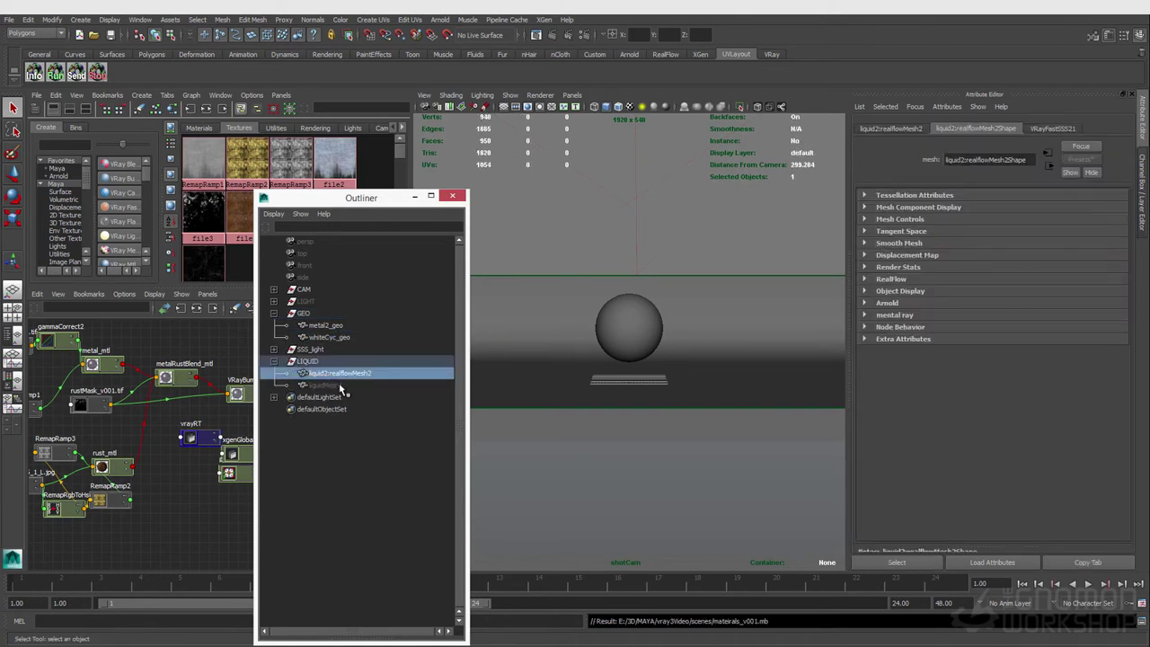
{"action": "key", "text": "shift+h"}
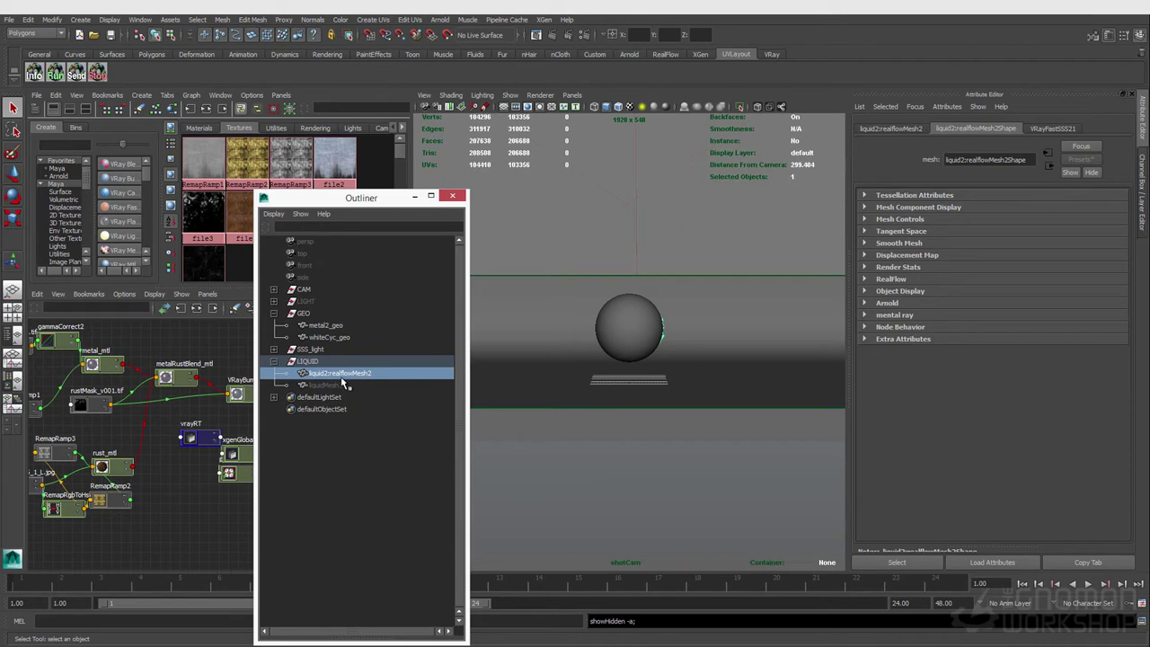
{"action": "key", "text": "ctrl+h"}
{"action": "left_click", "coordinate": [342, 384]}
{"action": "left_click", "coordinate": [340, 373]}
{"action": "key", "text": "shift+h"}
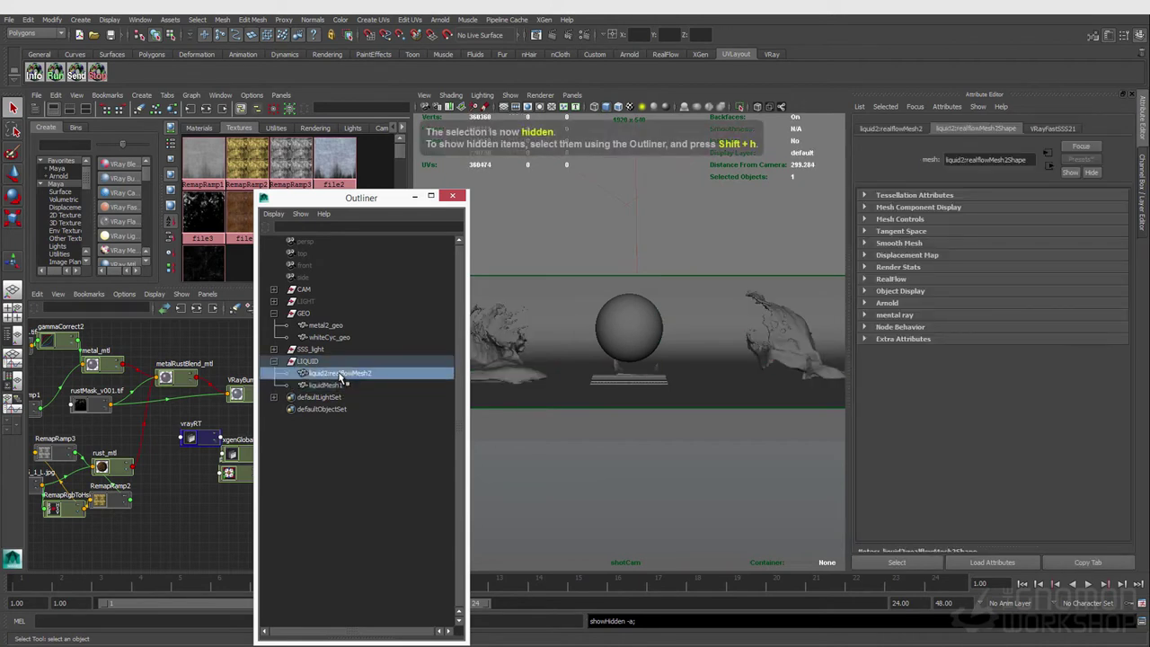
{"action": "key", "text": "Delete"}
{"action": "left_click", "coordinate": [340, 373]}
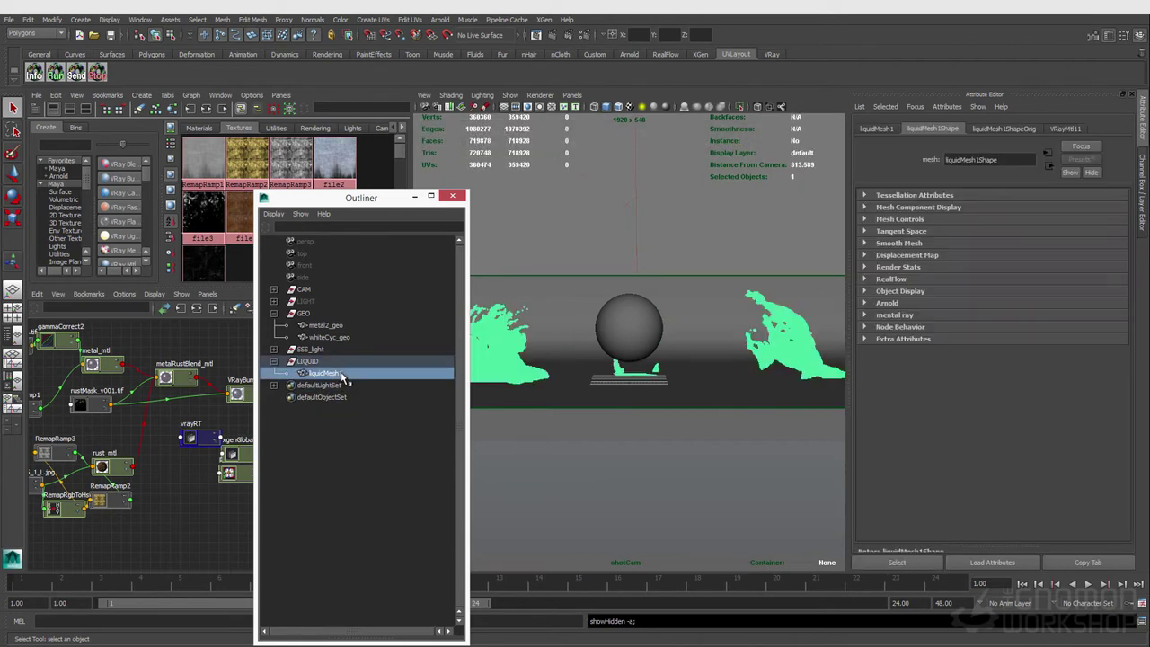
Hide the metal2_geo sphere and assign a new VRayMtl to liquidMesh1.
{"action": "left_click", "coordinate": [645, 340]}
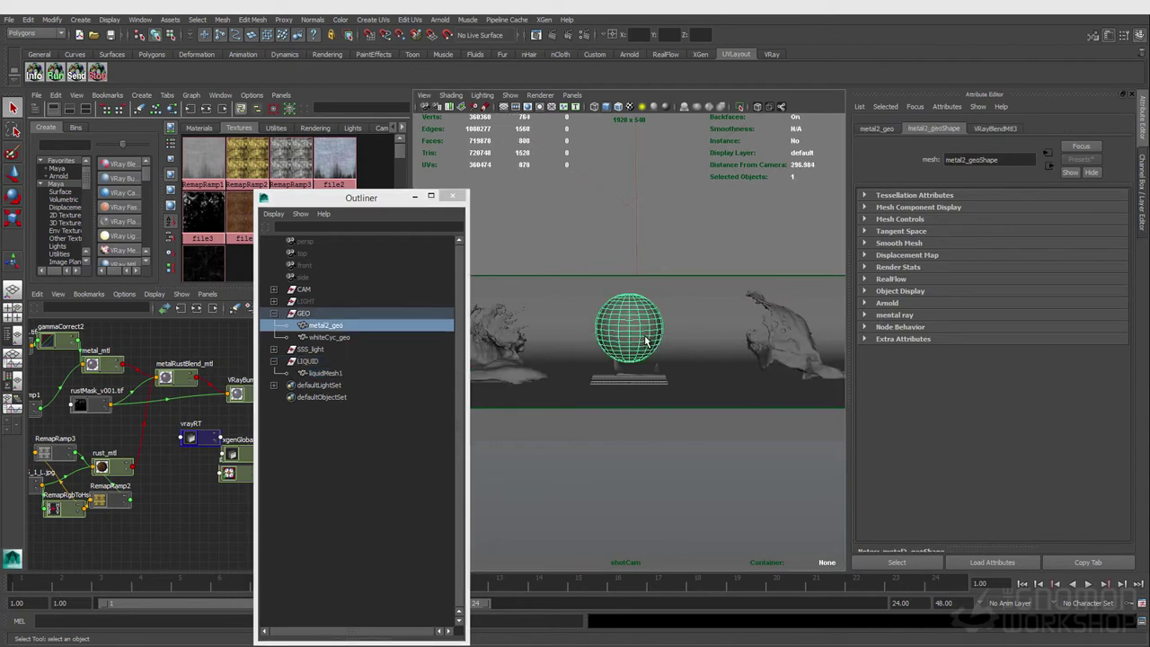
{"action": "key", "text": "ctrl+h"}
{"action": "left_click", "coordinate": [504, 344]}
{"action": "right_click_drag", "start_coordinate": [504, 344], "coordinate": [541, 575]}
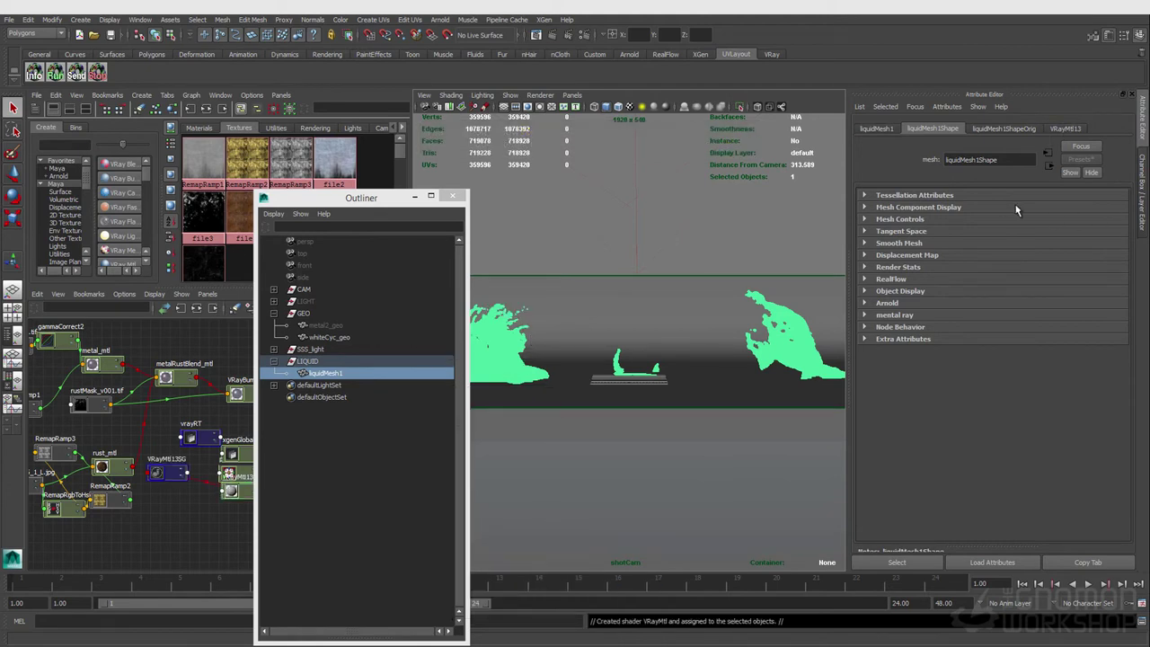
Set the Render View test resolution to 960 x 270 and start an interactive V-Ray render of the liquid mesh.
{"action": "left_click", "coordinate": [565, 36]}
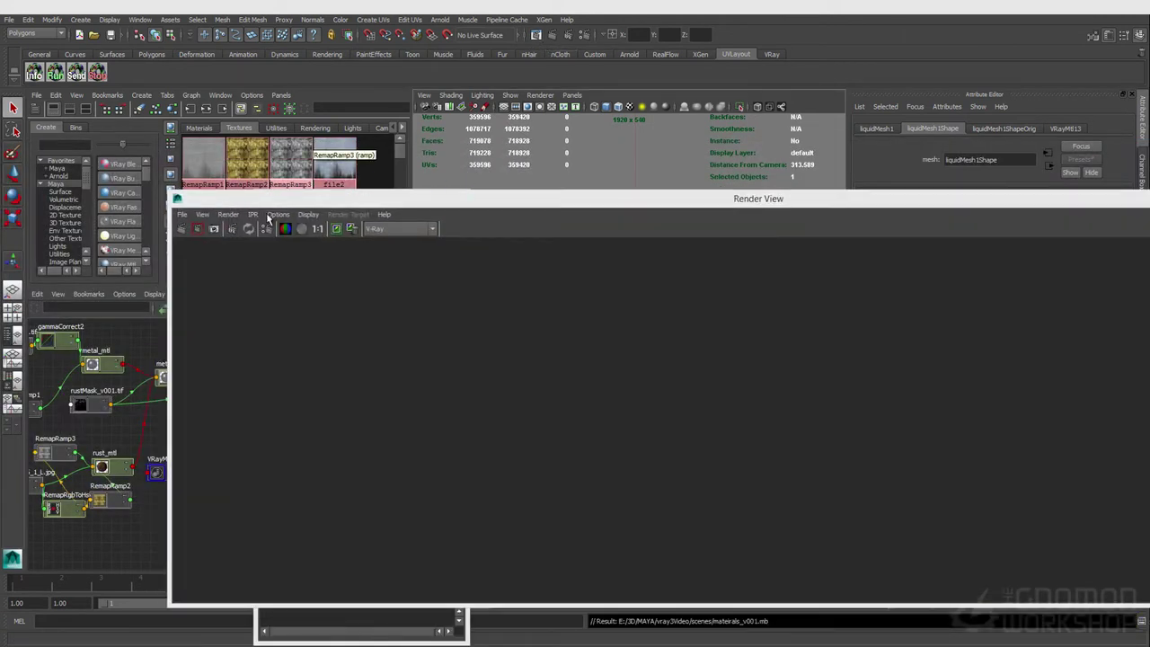
{"action": "left_click", "coordinate": [278, 214]}
{"action": "mouse_move", "coordinate": [308, 256]}
{"action": "left_click", "coordinate": [409, 297]}
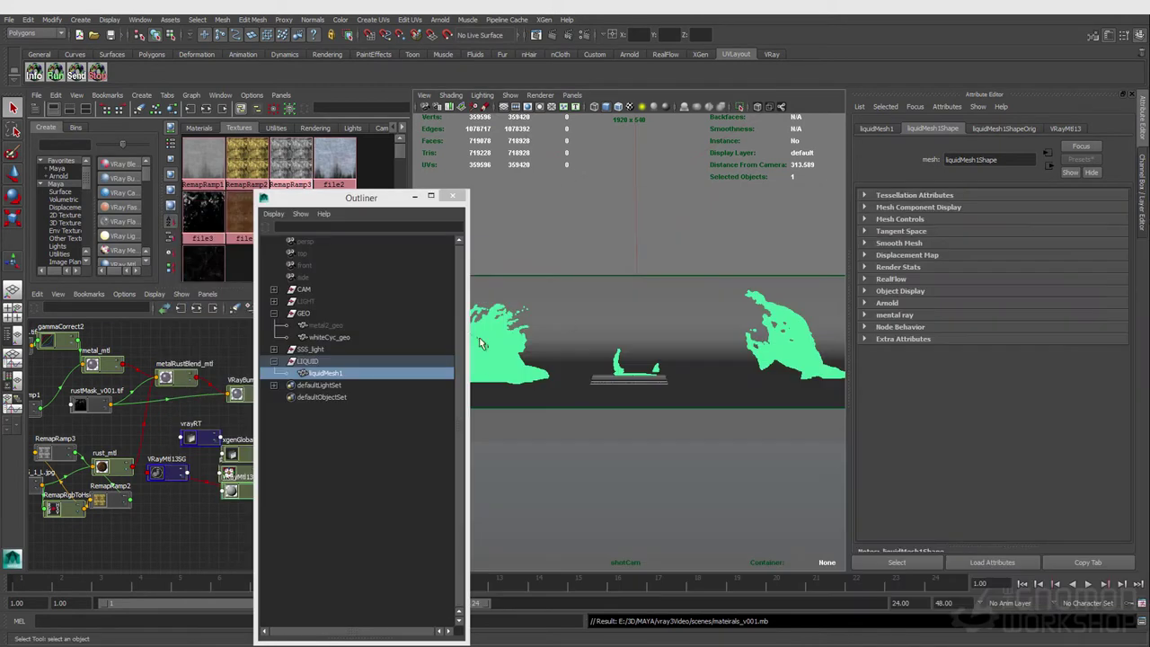
{"action": "left_click", "coordinate": [568, 34]}
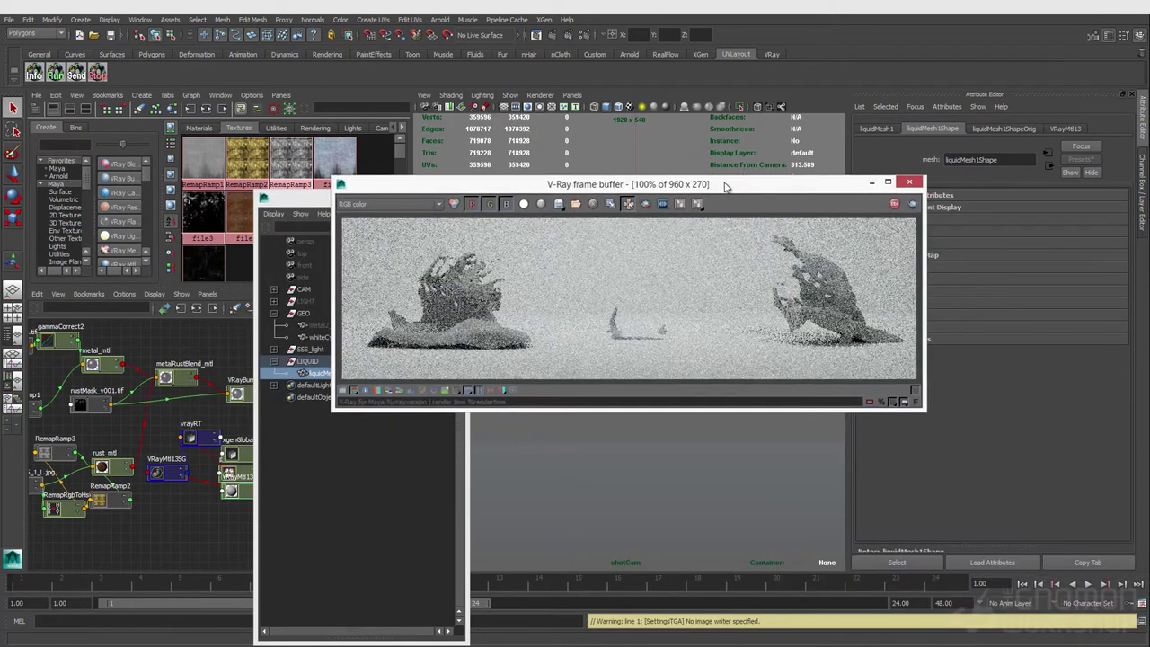
Set the Refraction Color of the liquid mesh's VRayMtl13 material to full white.
{"action": "left_click", "coordinate": [1065, 129]}
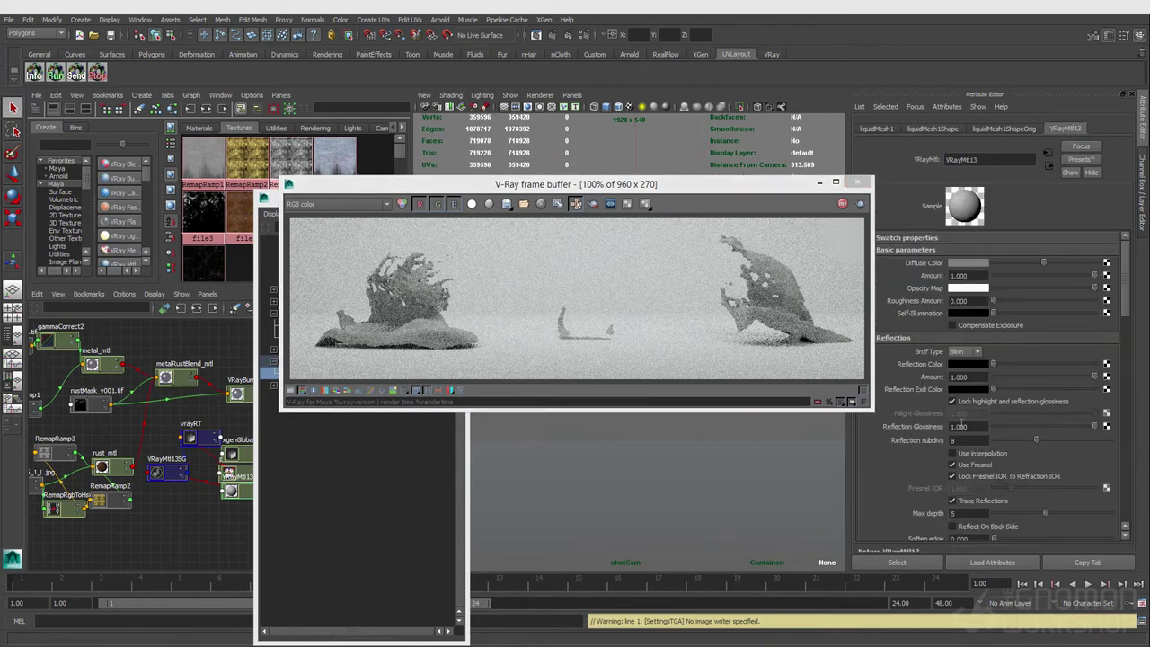
{"action": "scroll", "coordinate": [961, 419], "scroll_direction": "down", "scroll_amount": 5}
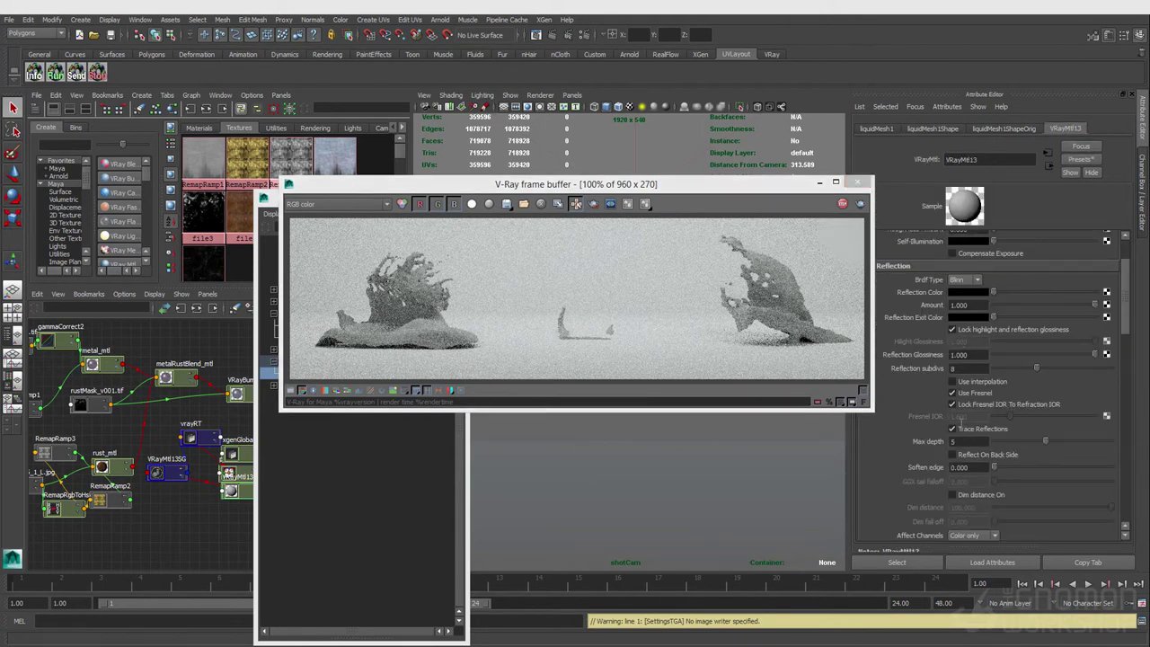
{"action": "scroll", "coordinate": [961, 420], "scroll_direction": "down", "scroll_amount": 3}
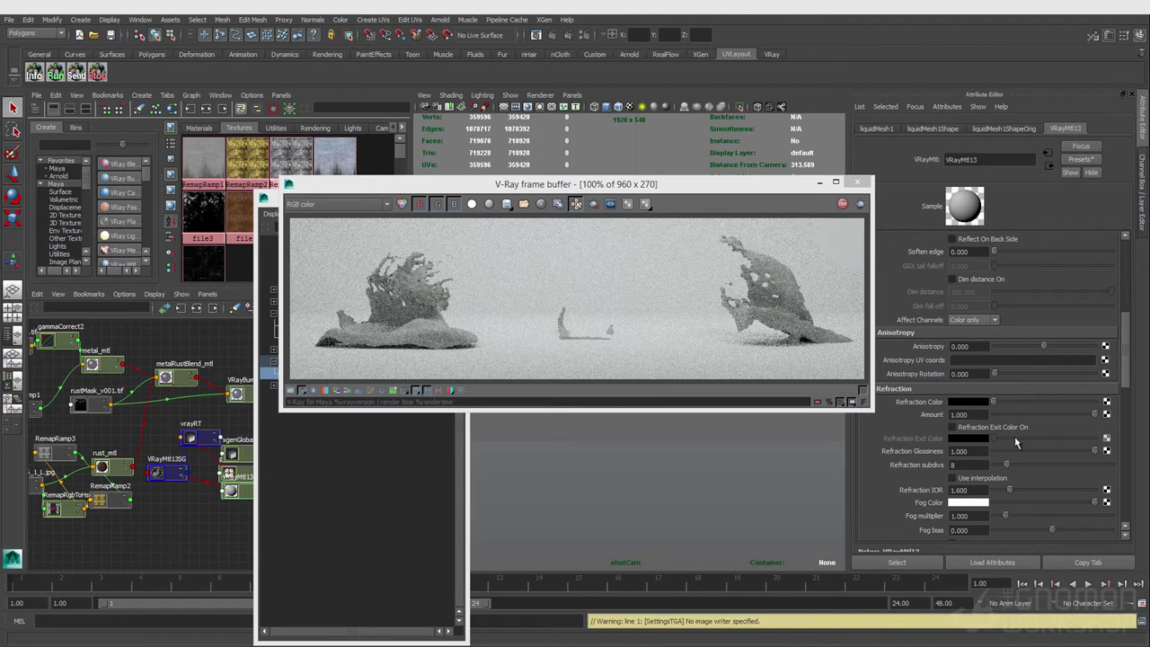
{"action": "scroll", "coordinate": [995, 400], "scroll_direction": "down", "scroll_amount": 4}
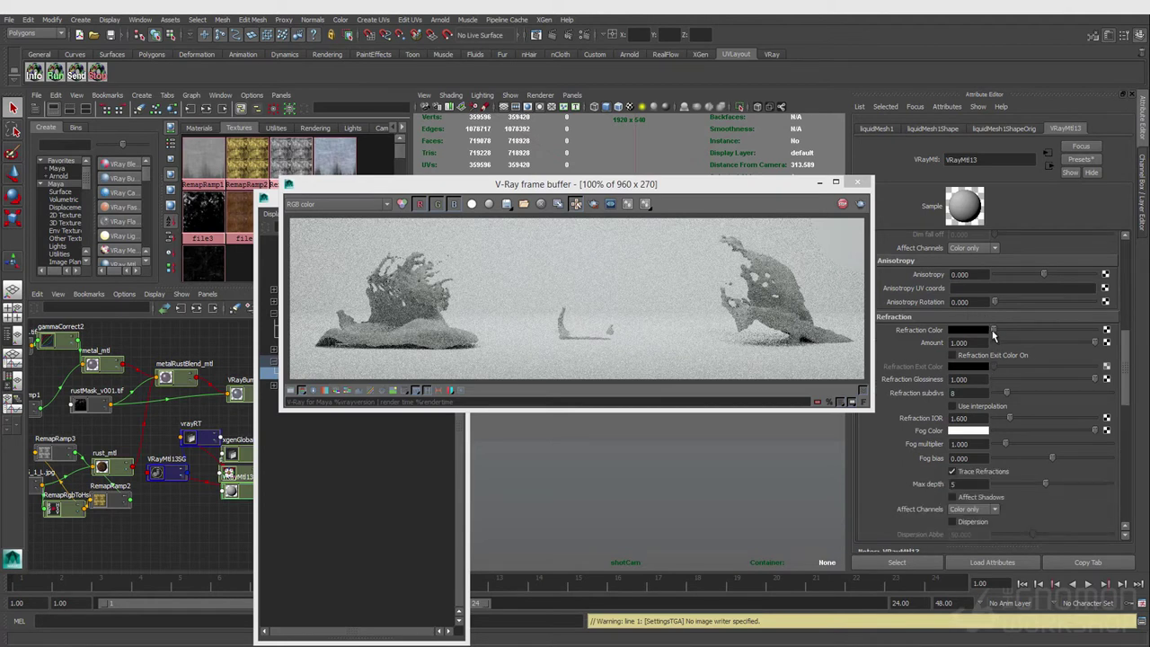
{"action": "left_click_drag", "start_coordinate": [995, 335], "coordinate": [1048, 334]}
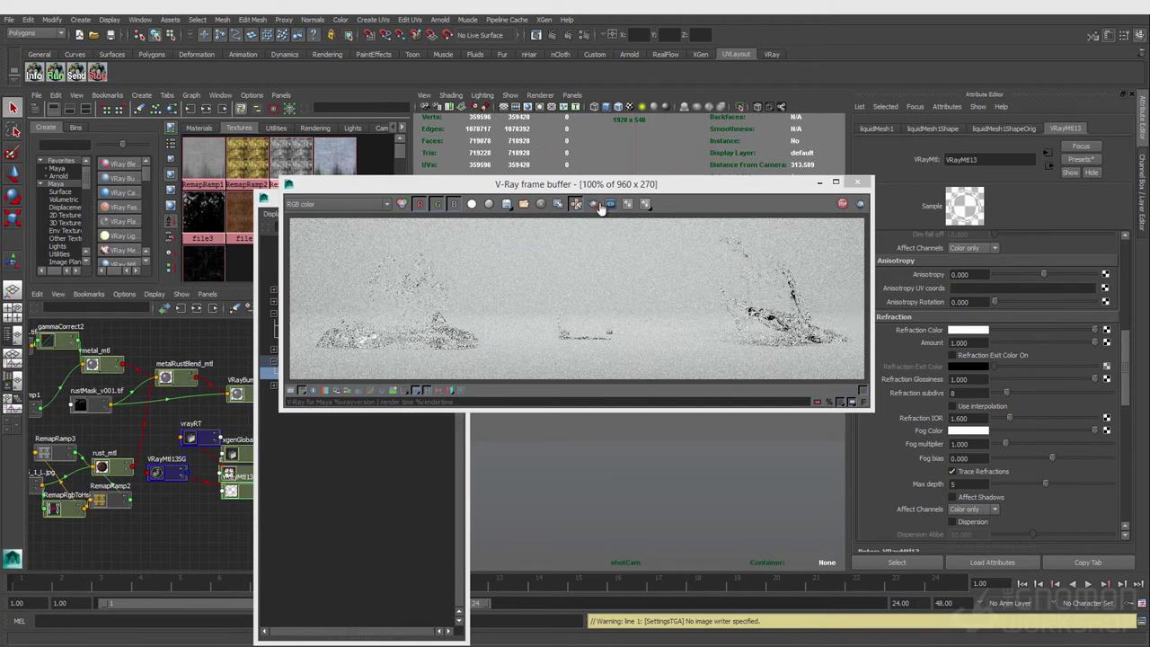
Limit the interactive render to a region around the right-hand splash and check the caustics options in the GI render settings.
{"action": "left_click_drag", "start_coordinate": [526, 237], "coordinate": [624, 327]}
{"action": "left_click_drag", "start_coordinate": [688, 231], "coordinate": [855, 353]}
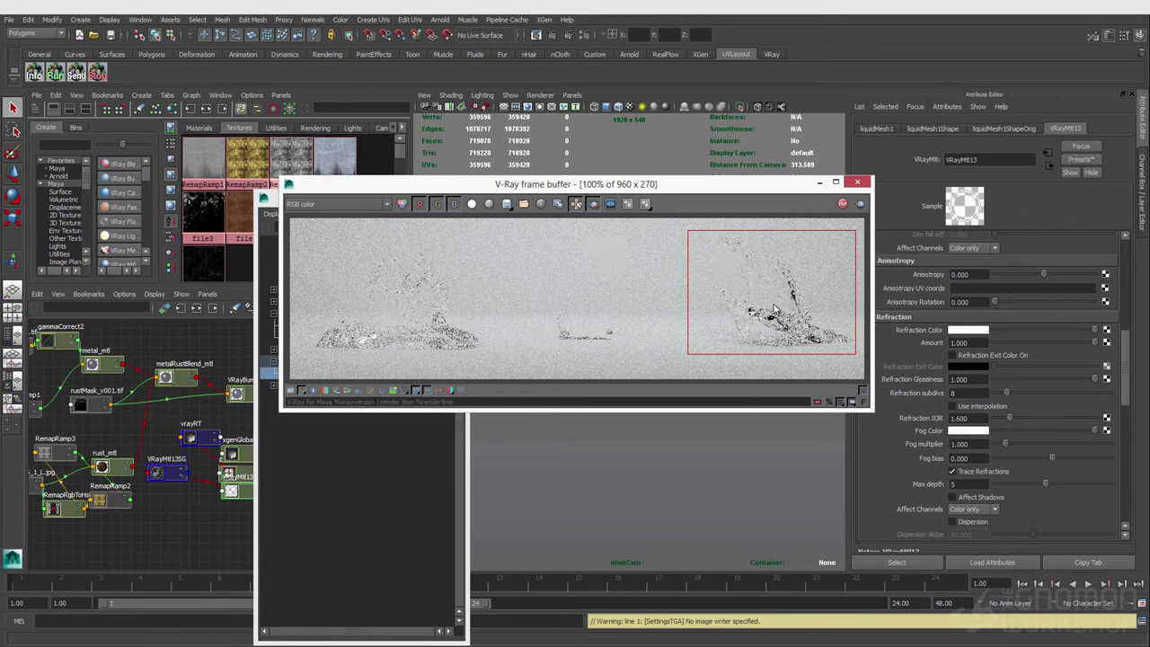
{"action": "left_click", "coordinate": [582, 38]}
{"action": "left_click", "coordinate": [709, 174]}
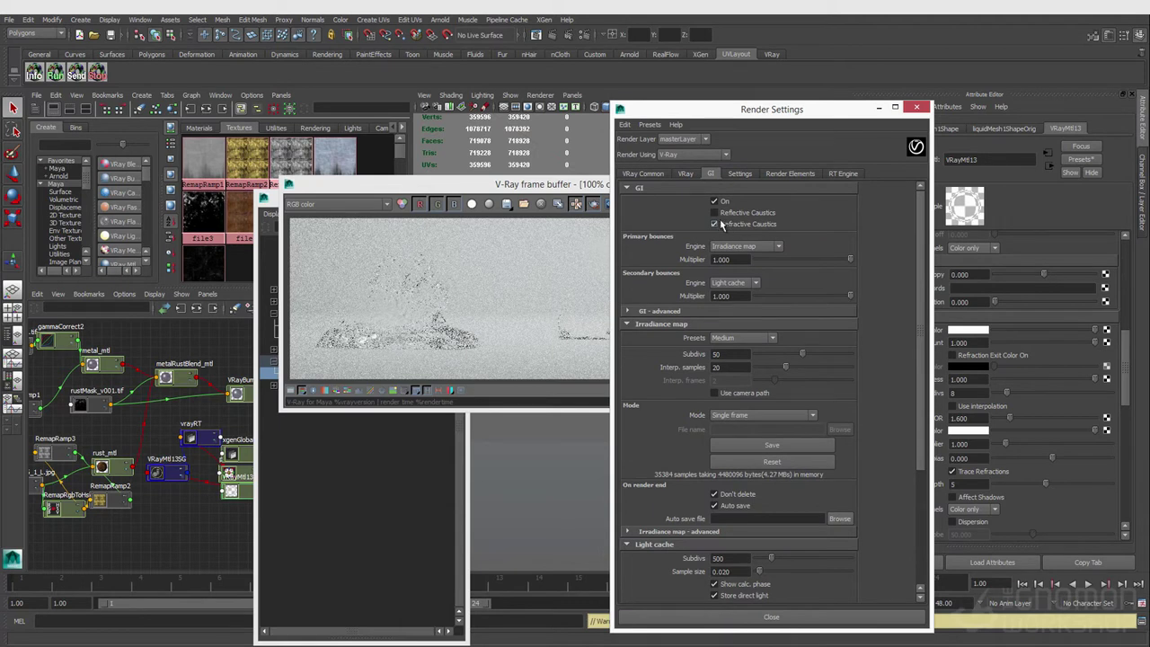
{"action": "left_click", "coordinate": [917, 108]}
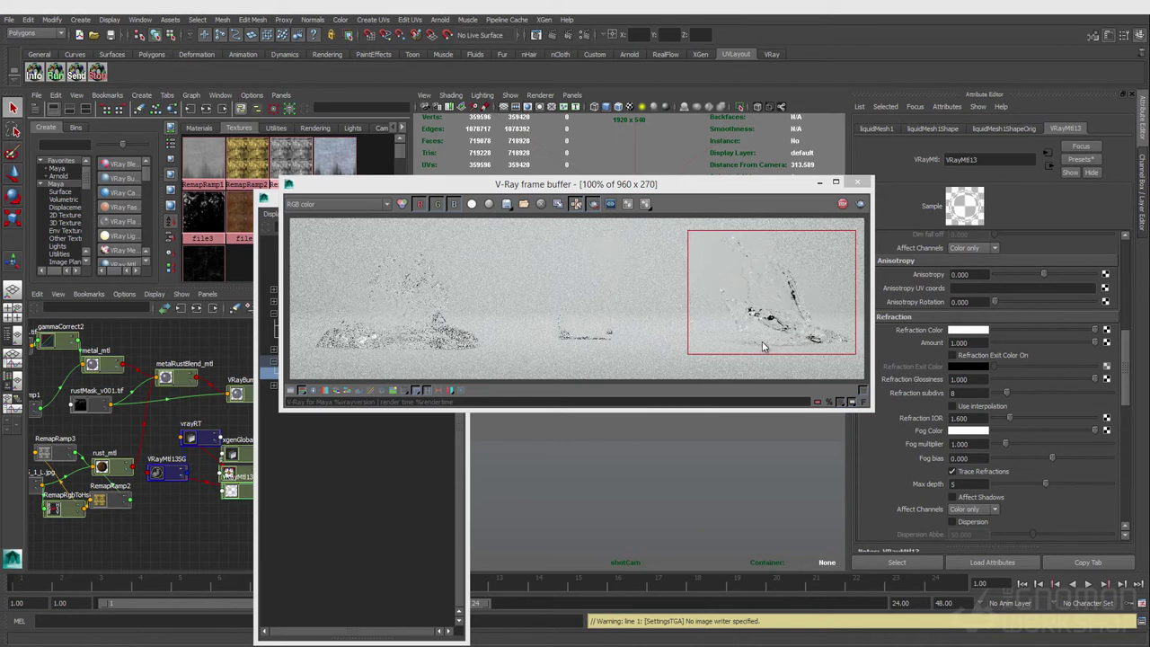
Compare a small render region at the splash's base with Refractive Caustics turned off and back on in the GI settings.
{"action": "scroll", "coordinate": [827, 351], "scroll_direction": "up", "scroll_amount": 1}
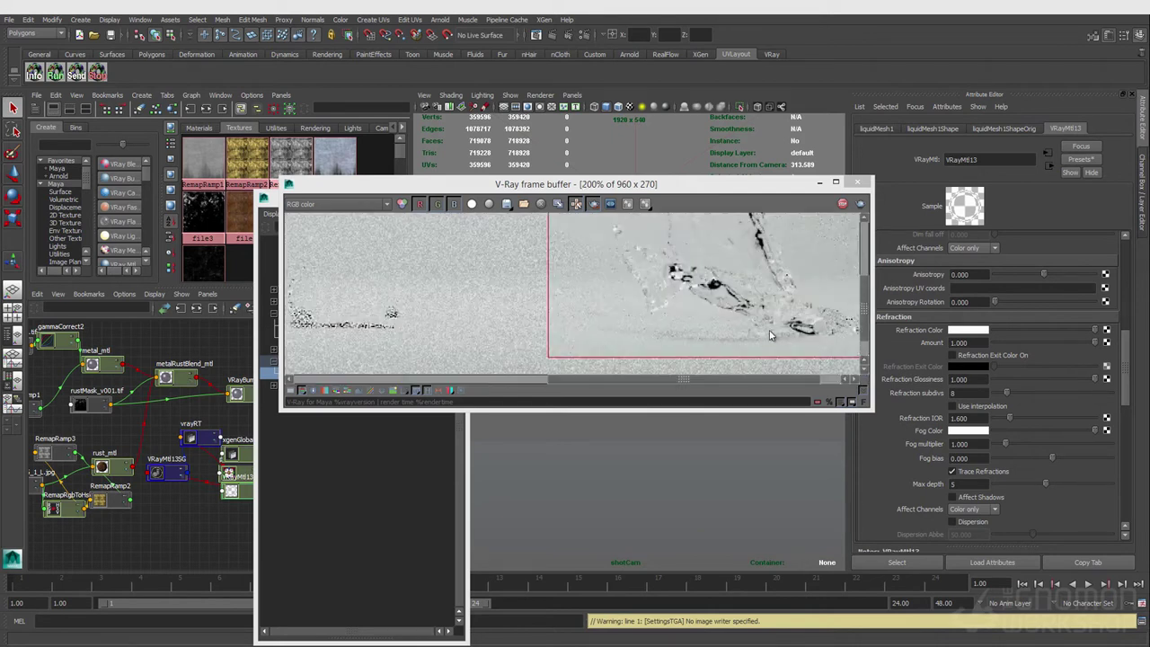
{"action": "left_click", "coordinate": [592, 36]}
{"action": "left_click_drag", "start_coordinate": [783, 115], "coordinate": [1016, 114]}
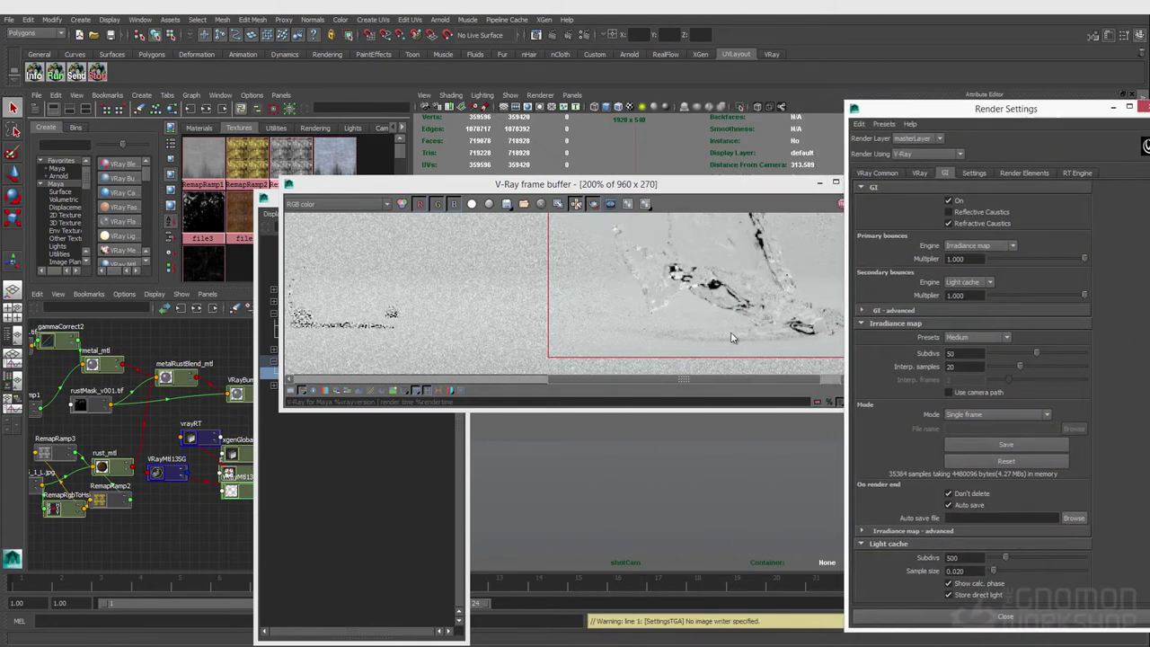
{"action": "left_click_drag", "start_coordinate": [723, 305], "coordinate": [824, 356]}
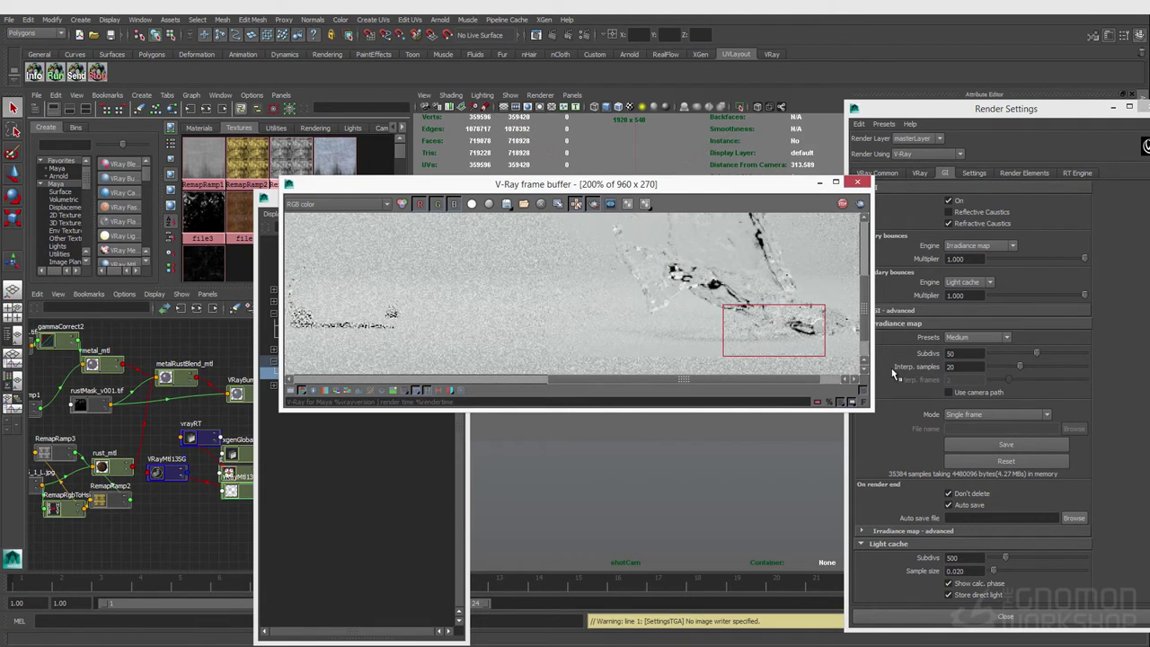
{"action": "left_click", "coordinate": [982, 225]}
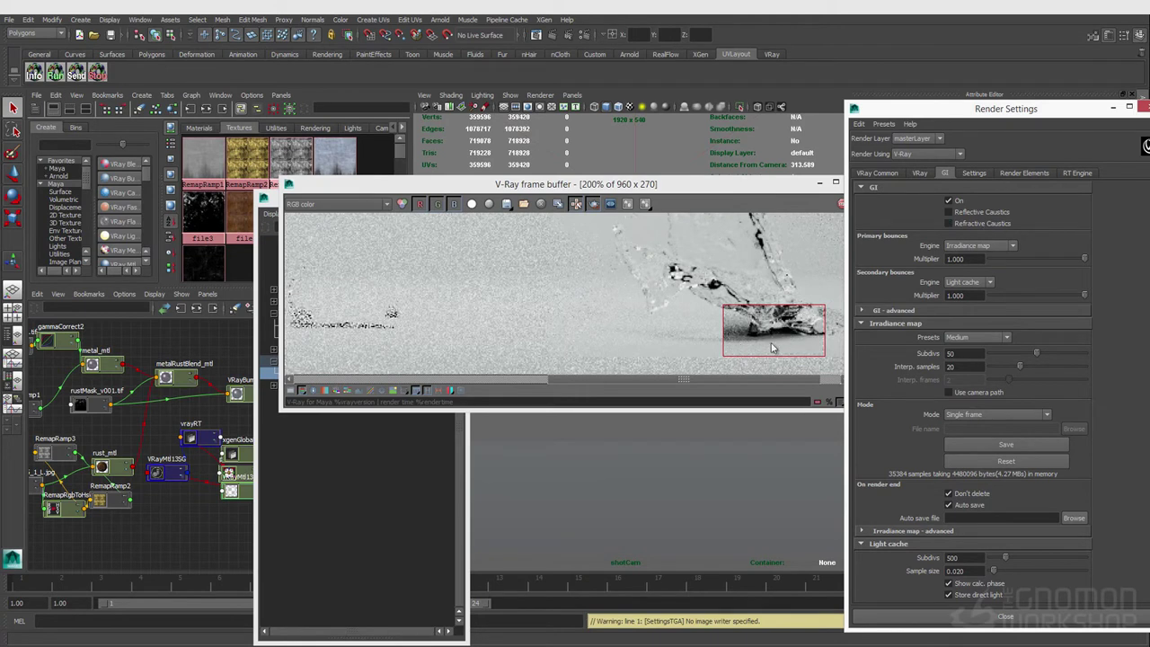
{"action": "left_click", "coordinate": [947, 222]}
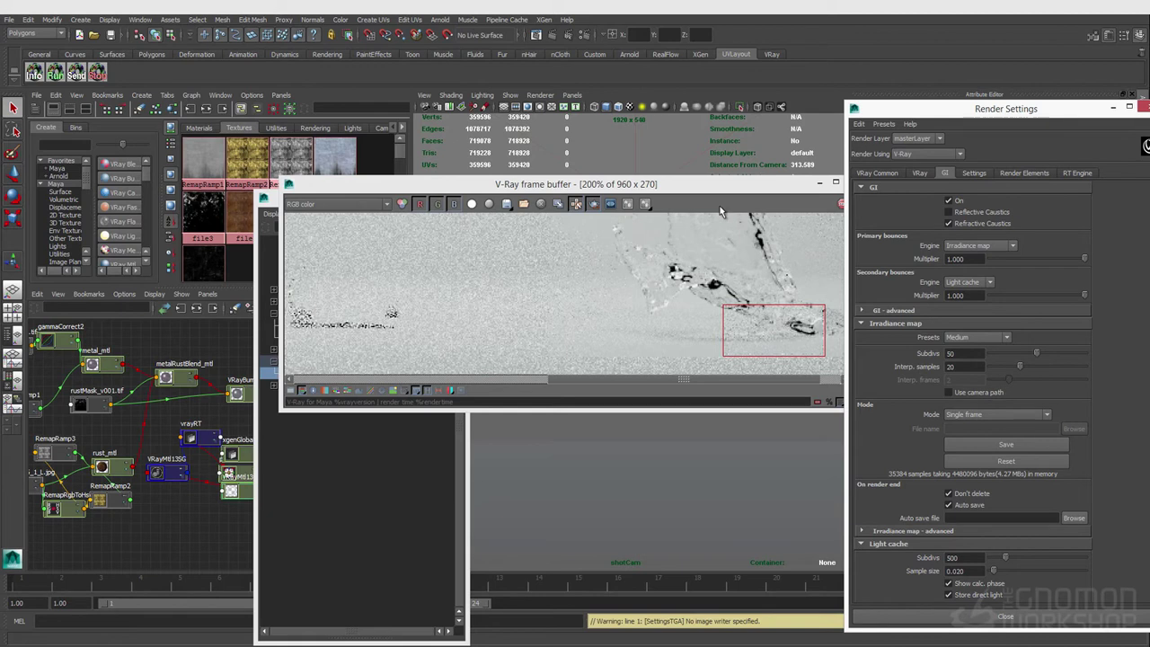
{"action": "left_click", "coordinate": [1140, 107]}
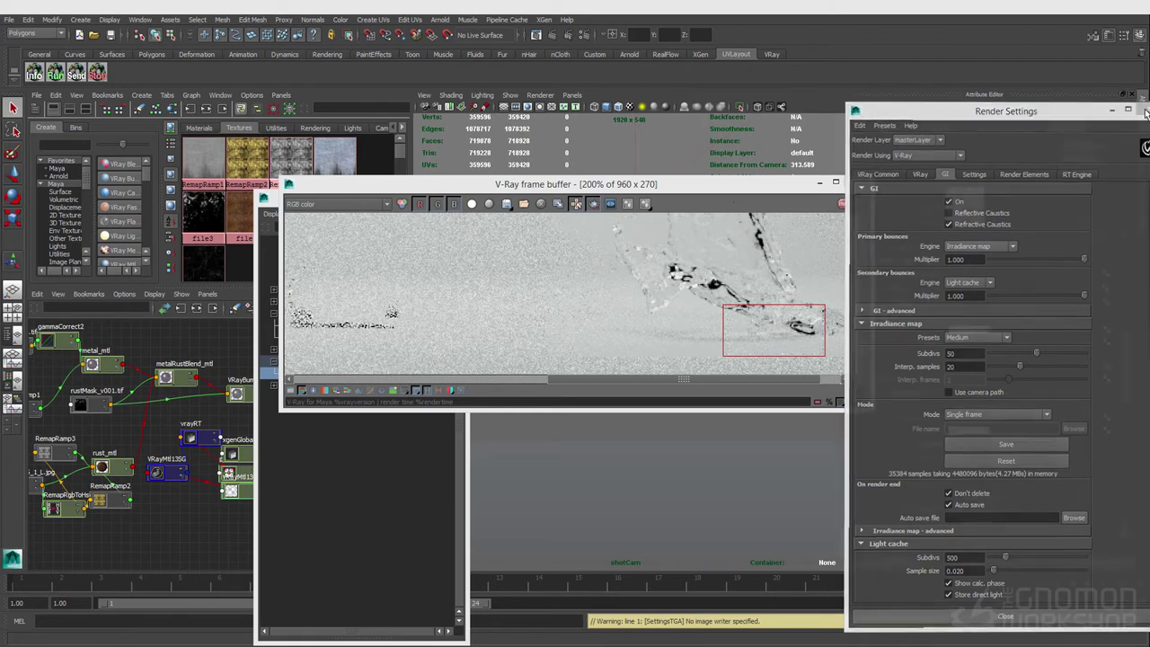
Extend the render region around the whole right-hand splash and set the material's Refraction Color to cyan.
{"action": "scroll", "coordinate": [716, 266], "scroll_direction": "down", "scroll_amount": 1}
{"action": "left_click_drag", "start_coordinate": [693, 222], "coordinate": [862, 367]}
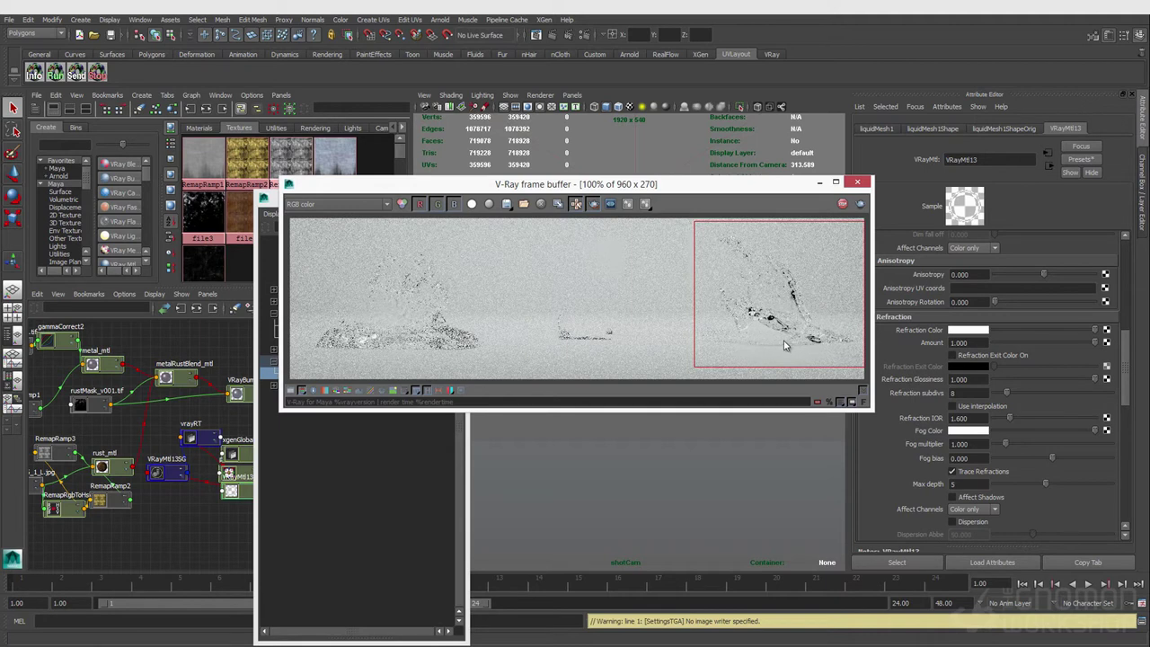
{"action": "left_click", "coordinate": [967, 329]}
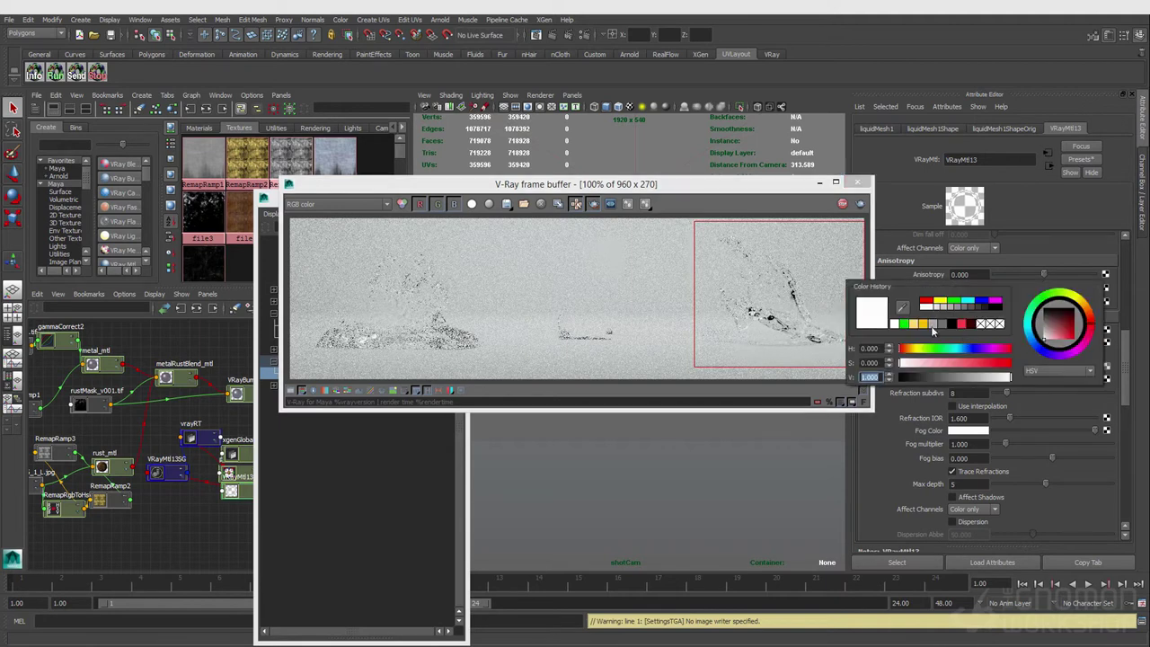
{"action": "left_click", "coordinate": [968, 303]}
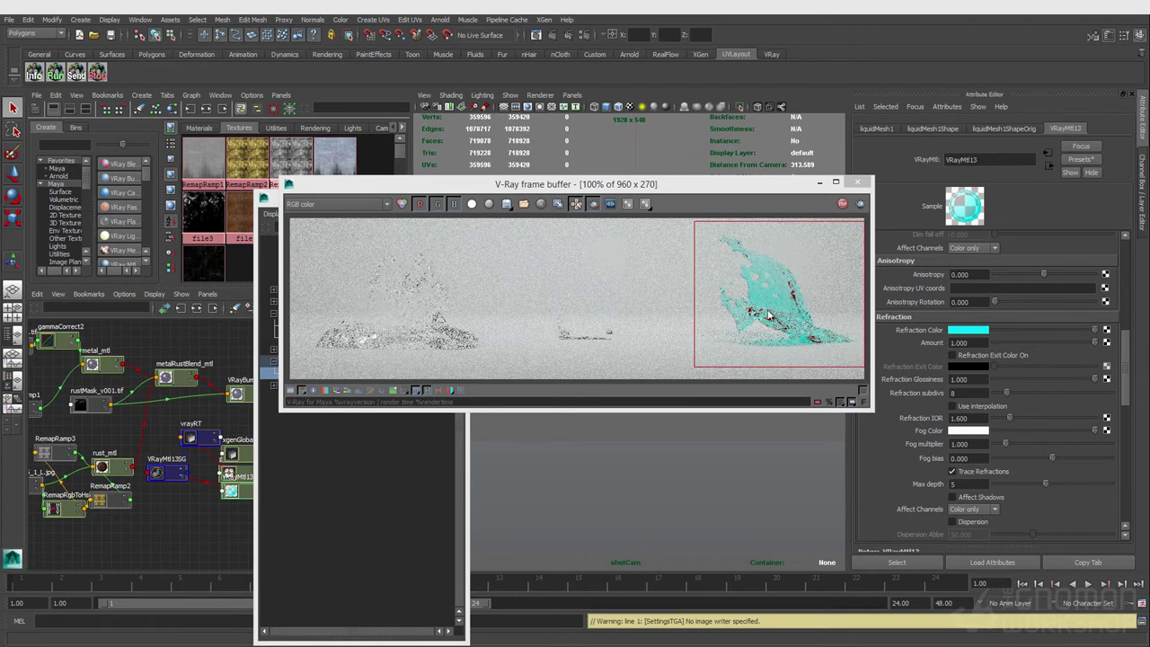
Try a darker teal Refraction Color on the liquid material while its Diffuse Color is still grey.
{"action": "scroll", "coordinate": [979, 364], "scroll_direction": "up", "scroll_amount": 5}
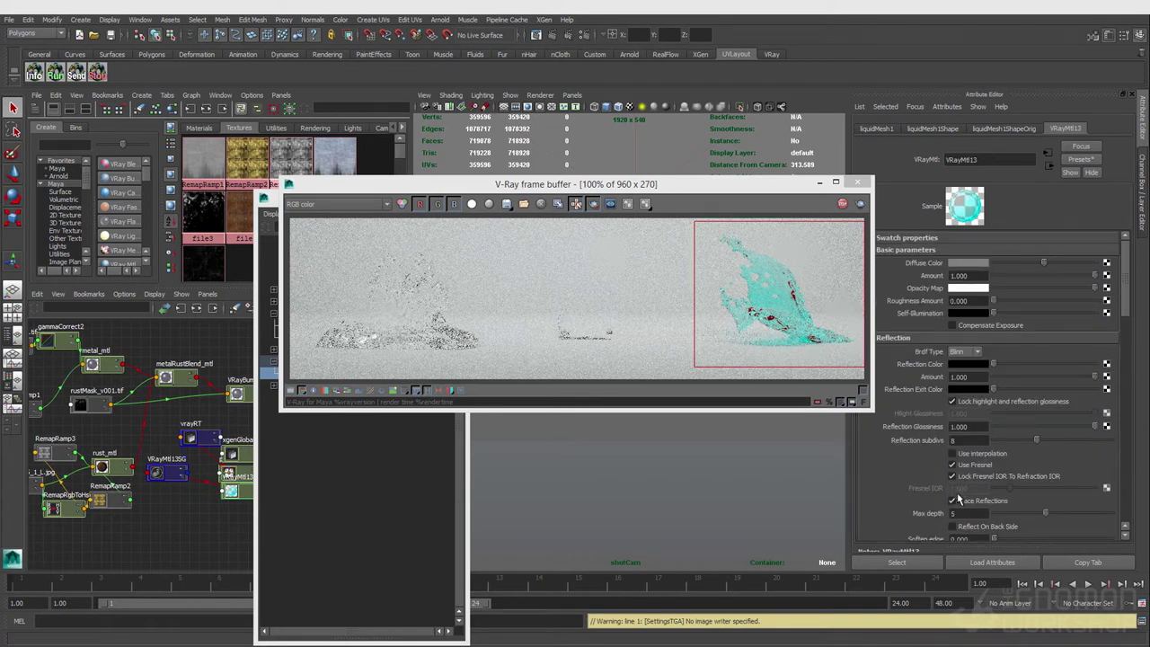
{"action": "scroll", "coordinate": [972, 422], "scroll_direction": "down", "scroll_amount": 3}
{"action": "scroll", "coordinate": [972, 422], "scroll_direction": "down", "scroll_amount": 6}
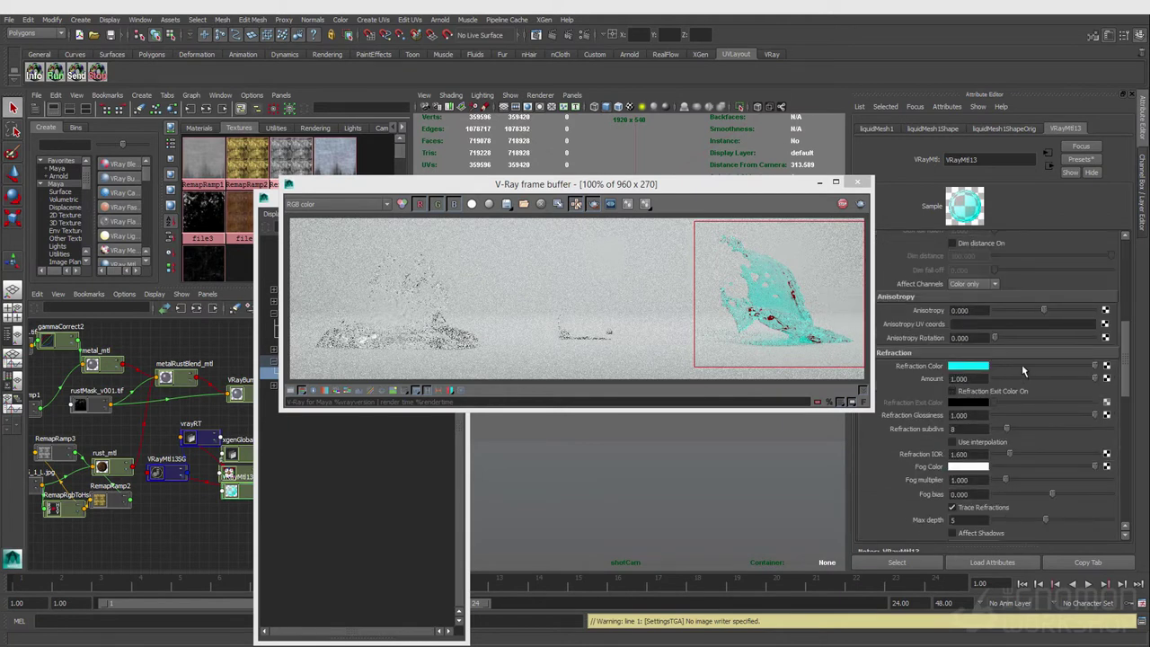
{"action": "left_click", "coordinate": [1021, 366]}
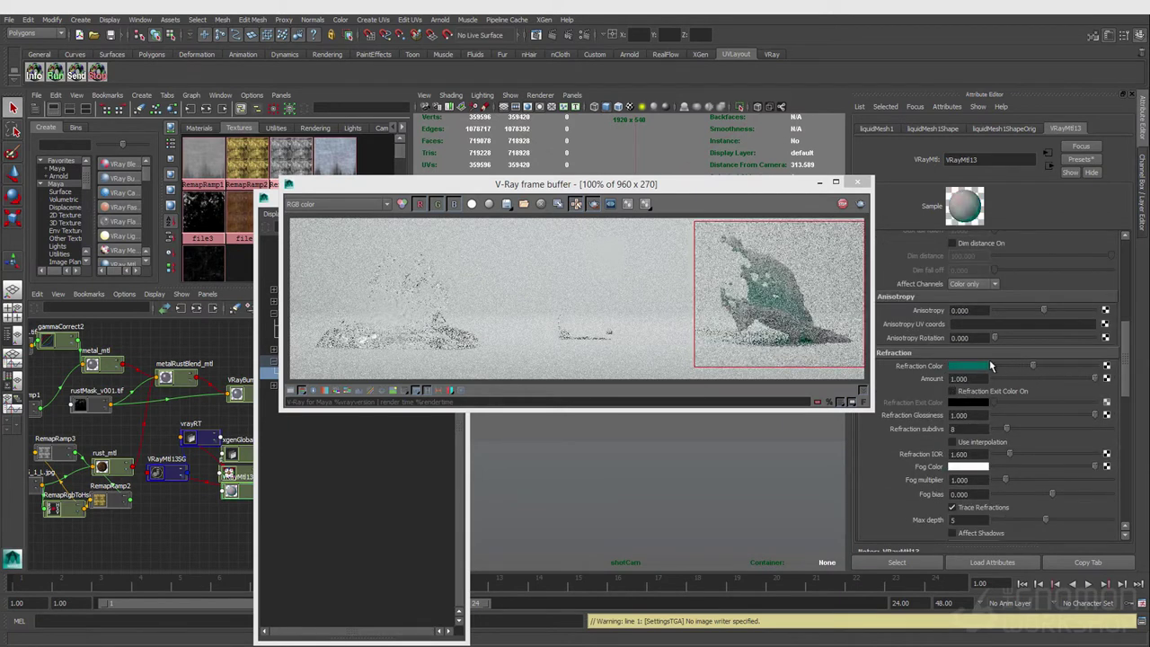
{"action": "left_click", "coordinate": [975, 363]}
Set the liquid material's Diffuse Color to black and raise the Refraction Color back to full-brightness cyan.
{"action": "scroll", "coordinate": [883, 265], "scroll_direction": "up", "scroll_amount": 10}
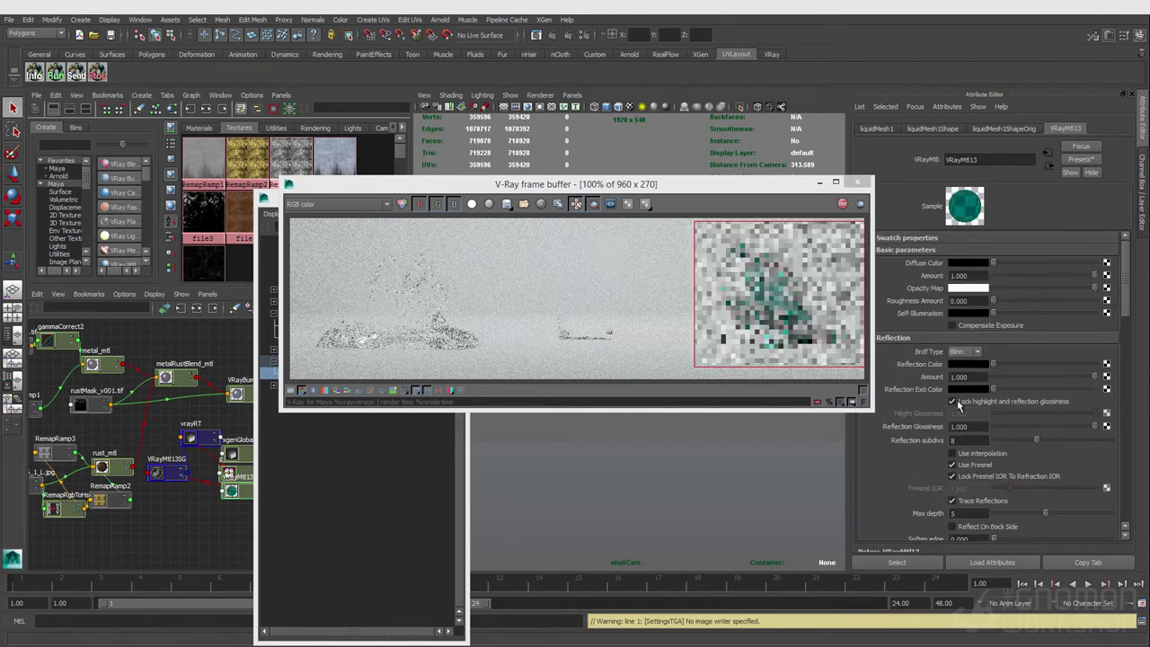
{"action": "scroll", "coordinate": [981, 417], "scroll_direction": "down", "scroll_amount": 5}
{"action": "scroll", "coordinate": [989, 448], "scroll_direction": "down", "scroll_amount": 2}
{"action": "left_click_drag", "start_coordinate": [1032, 438], "coordinate": [1094, 438]}
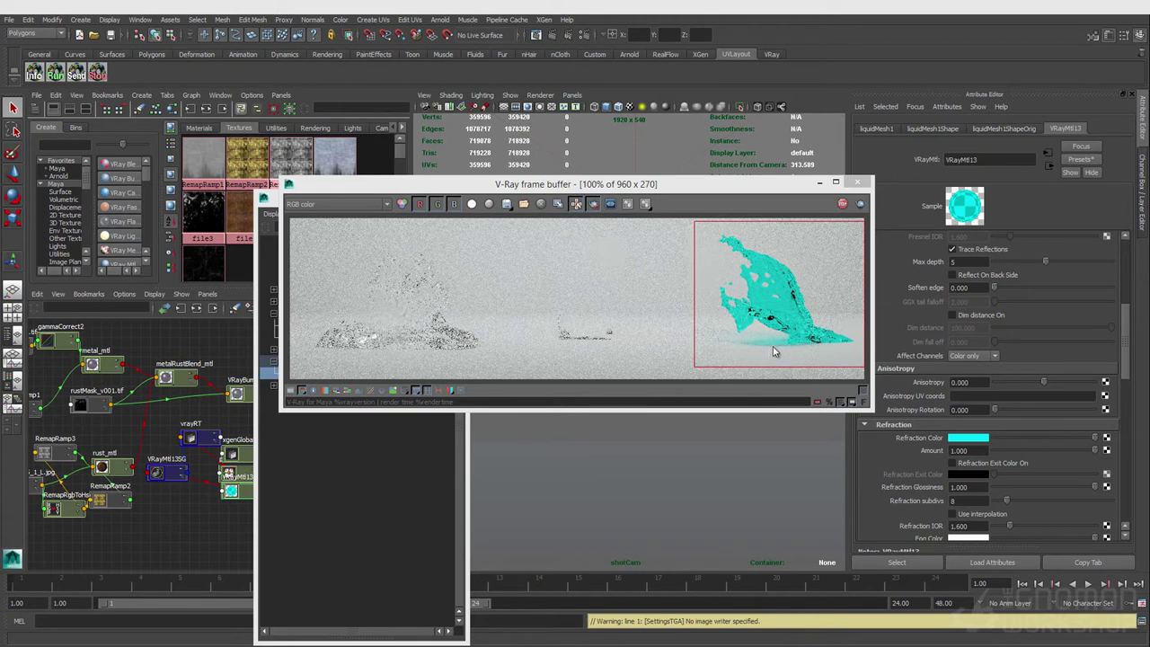
Turn off Refractive Caustics in the GI render settings and enable Affect Shadows in the material's Refraction attributes.
{"action": "left_click", "coordinate": [585, 35]}
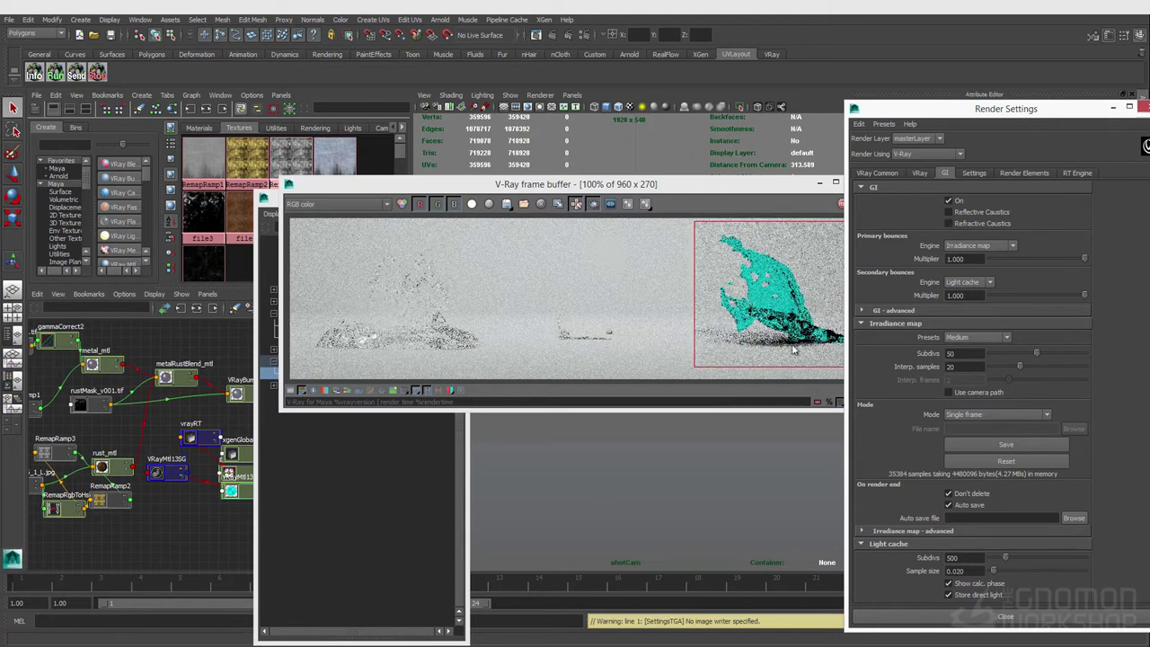
{"action": "left_click_drag", "start_coordinate": [949, 116], "coordinate": [1148, 104]}
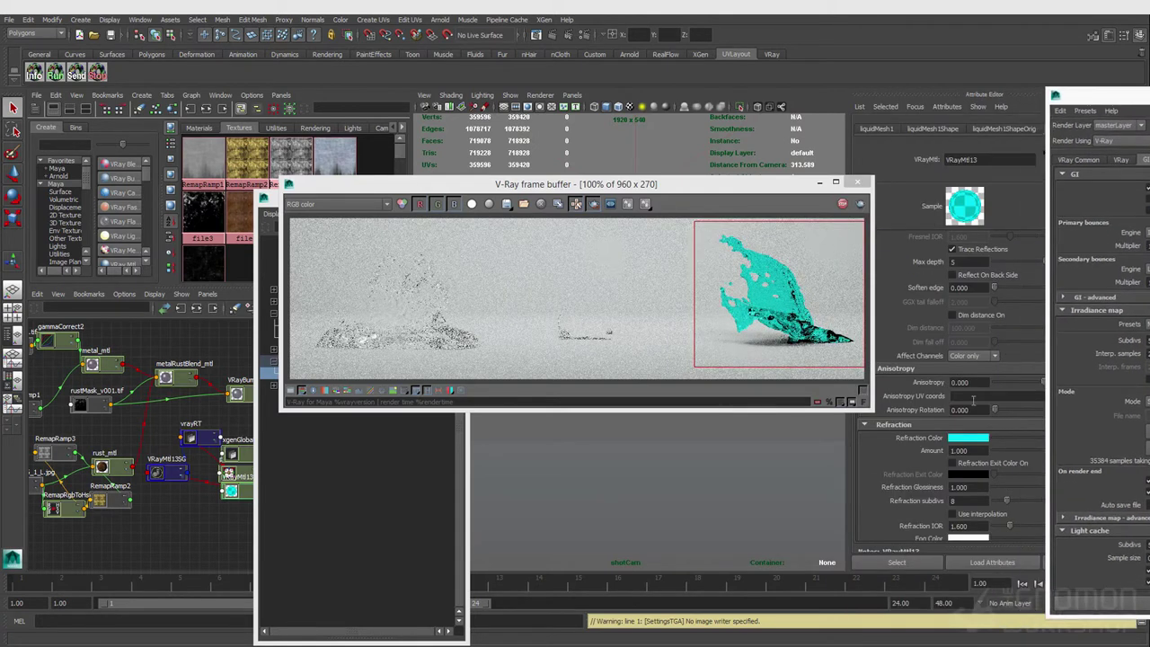
{"action": "scroll", "coordinate": [972, 494], "scroll_direction": "down", "scroll_amount": 3}
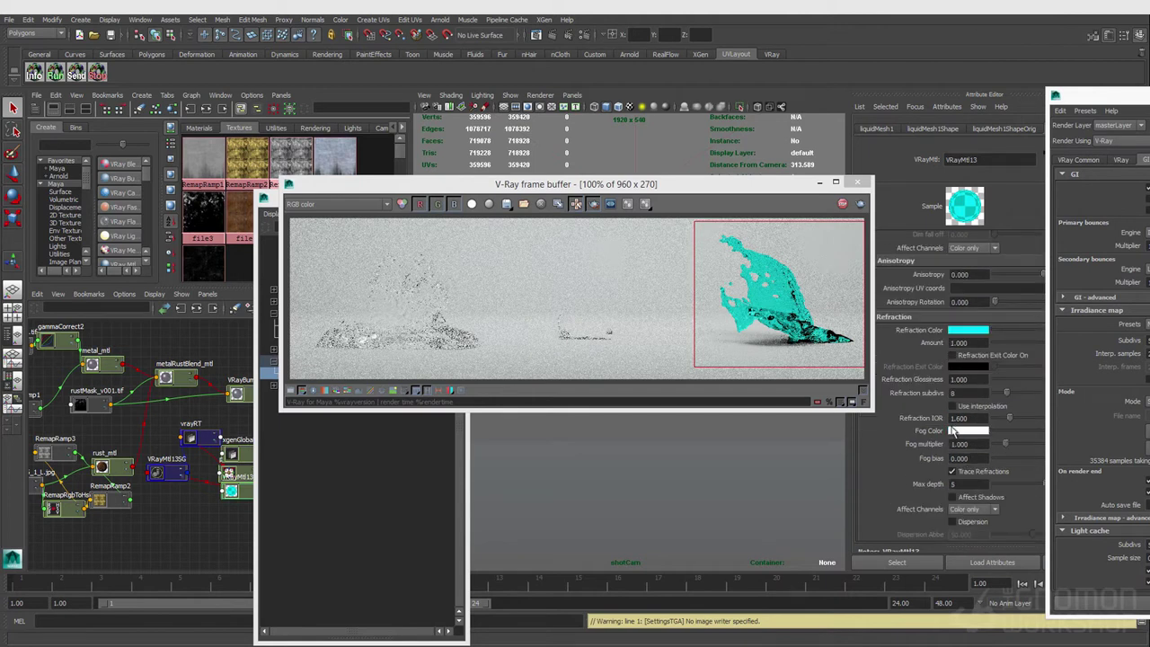
{"action": "left_click", "coordinate": [952, 498]}
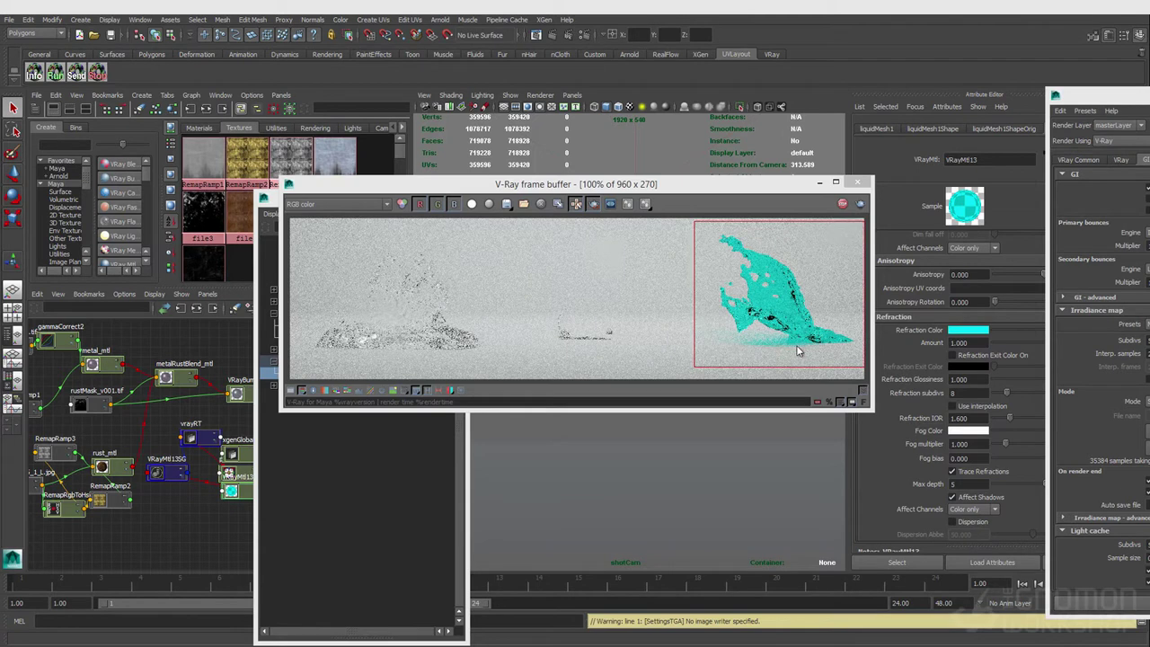
Turn Refractive Caustics back on in the GI render settings and close the settings window.
{"action": "left_click_drag", "start_coordinate": [1115, 103], "coordinate": [1041, 101]}
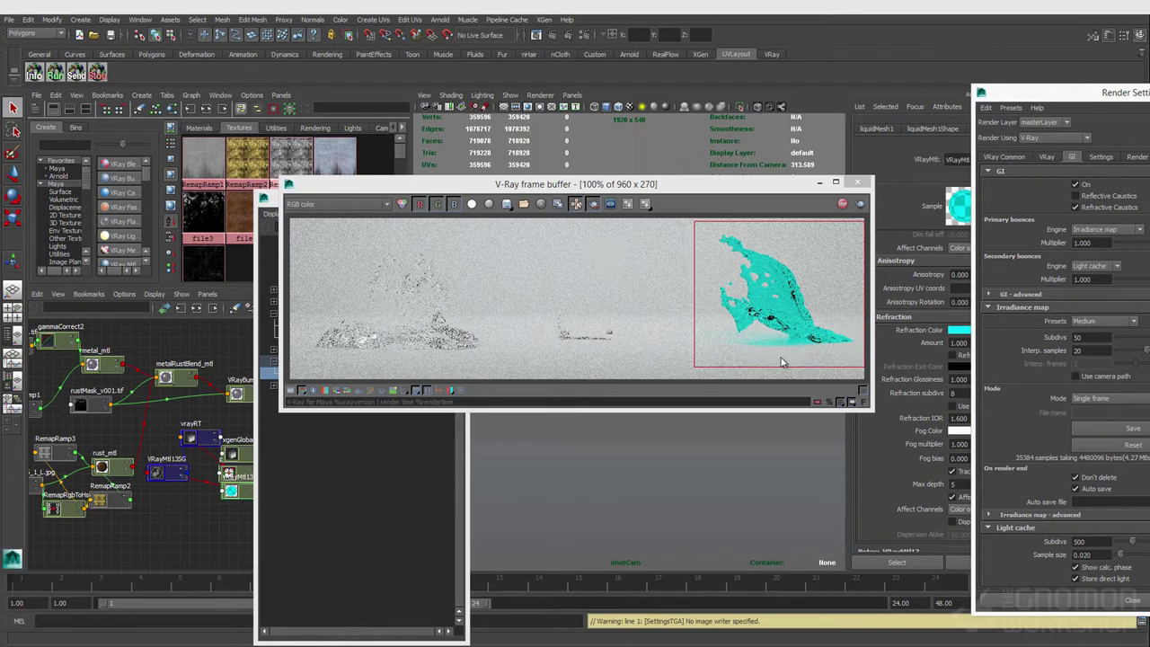
{"action": "left_click_drag", "start_coordinate": [1141, 94], "coordinate": [1051, 109]}
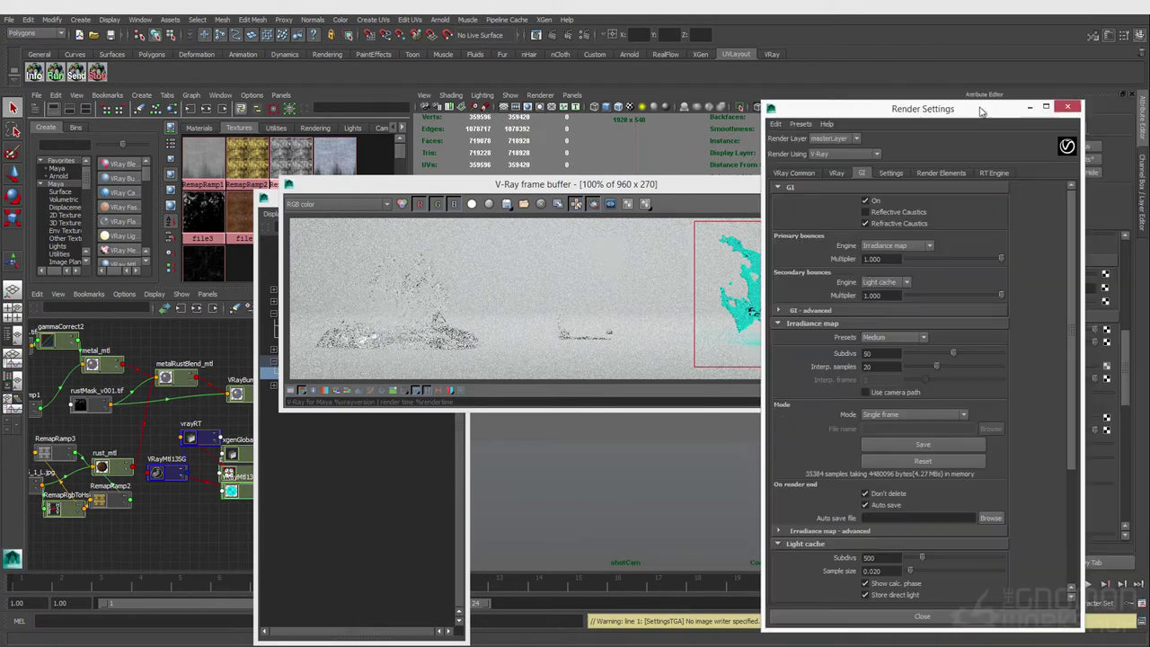
{"action": "left_click", "coordinate": [1072, 106]}
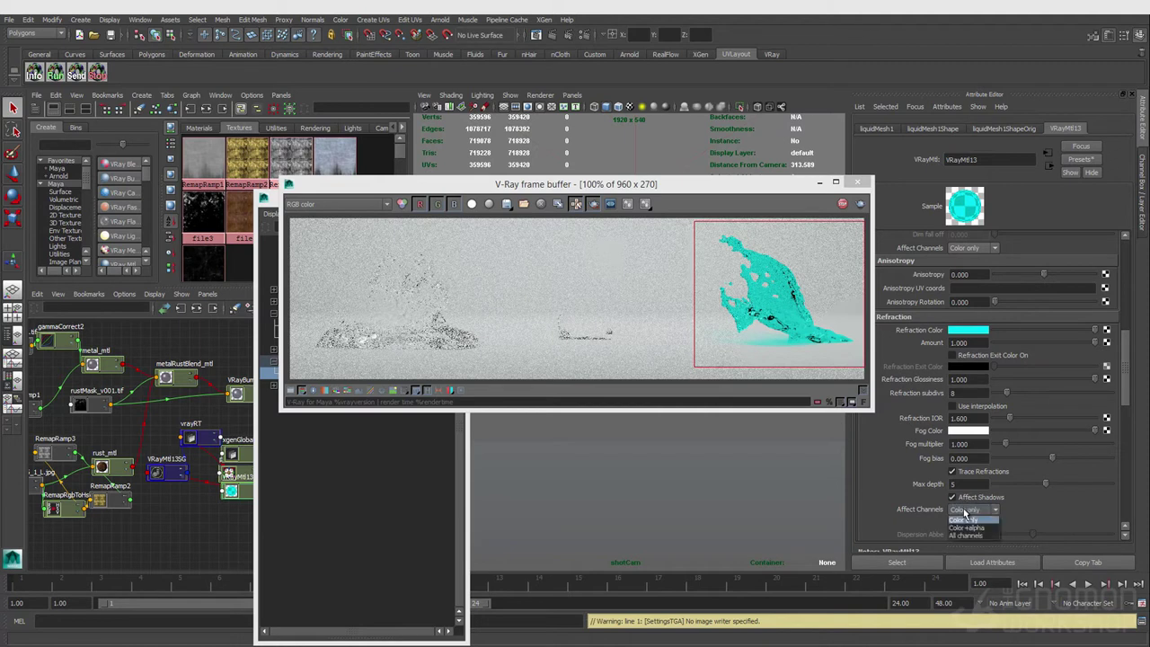
Keep the refraction's Affect Channels on Color only and inspect the reflect and lighting render elements in the frame buffer.
{"action": "left_click", "coordinate": [964, 509]}
{"action": "left_click", "coordinate": [963, 519]}
{"action": "left_click", "coordinate": [337, 204]}
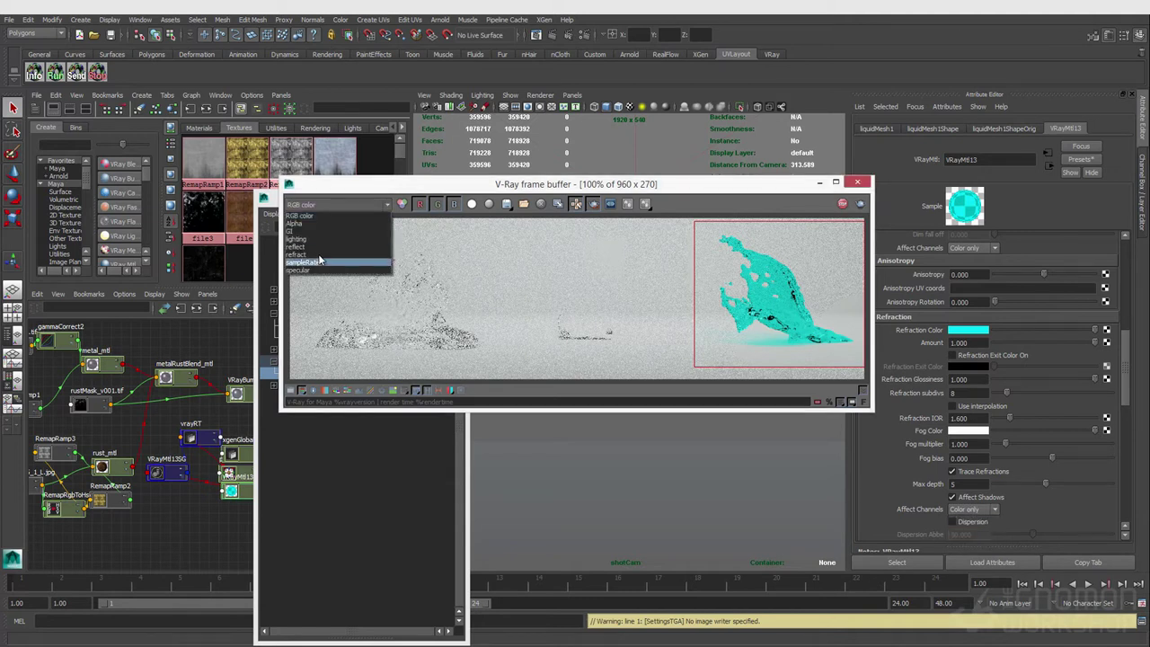
{"action": "left_click", "coordinate": [319, 246]}
{"action": "left_click", "coordinate": [332, 206]}
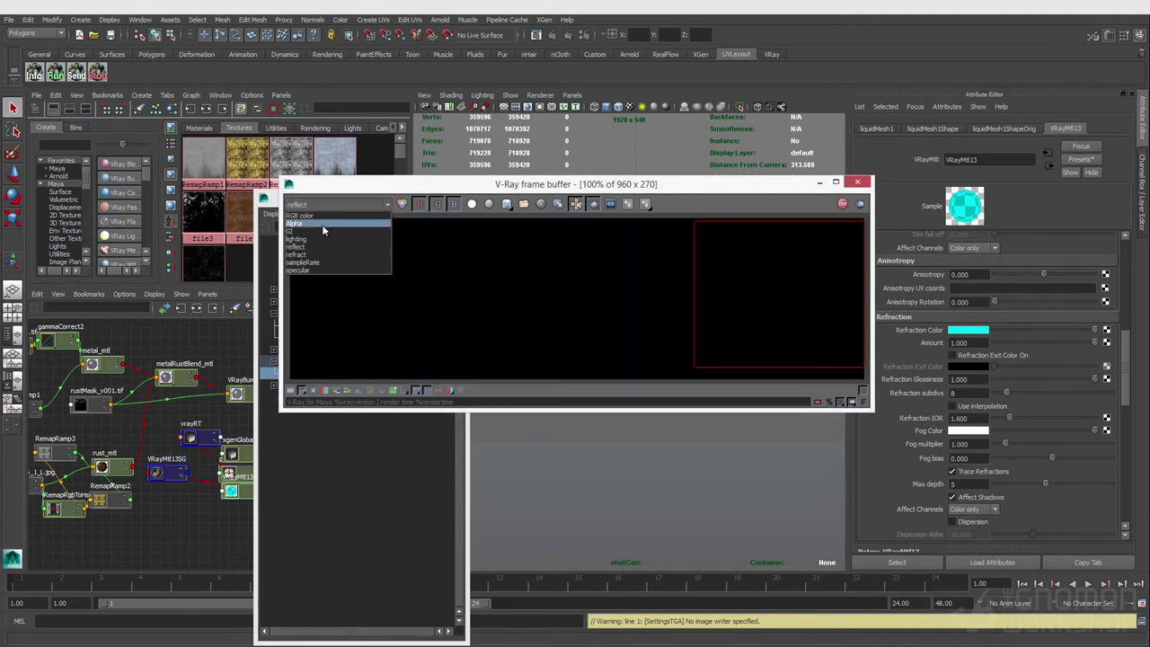
{"action": "left_click", "coordinate": [315, 237]}
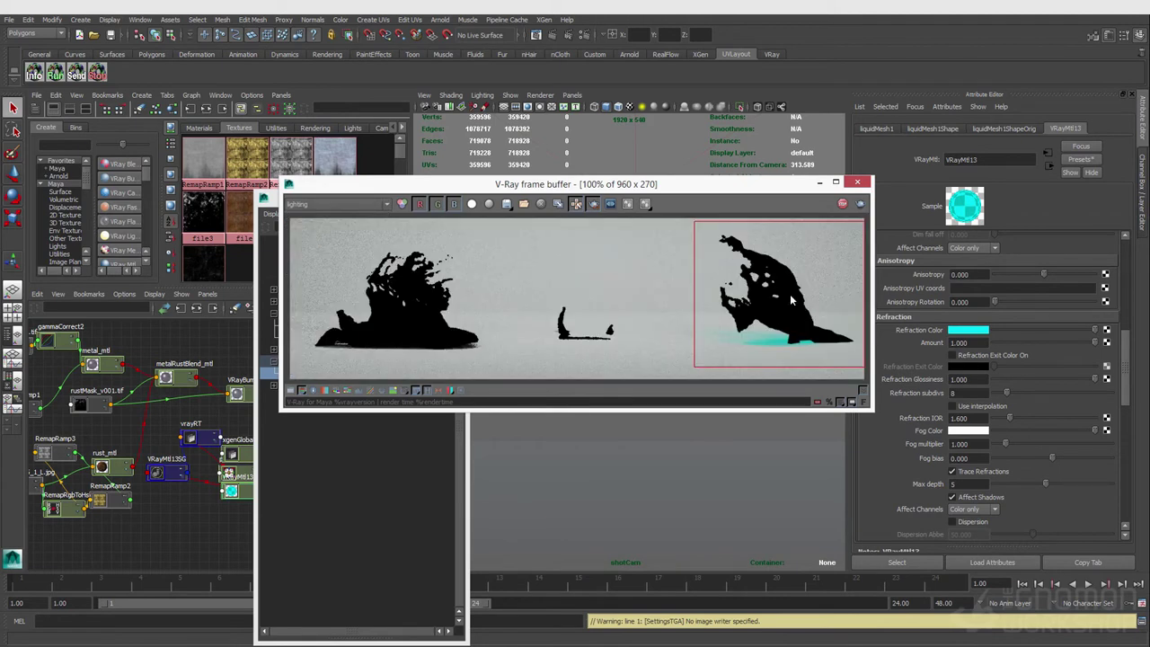
Set the refraction's Affect Channels to All channels, review the refract and GI render elements, and return to RGB color.
{"action": "left_click", "coordinate": [994, 509]}
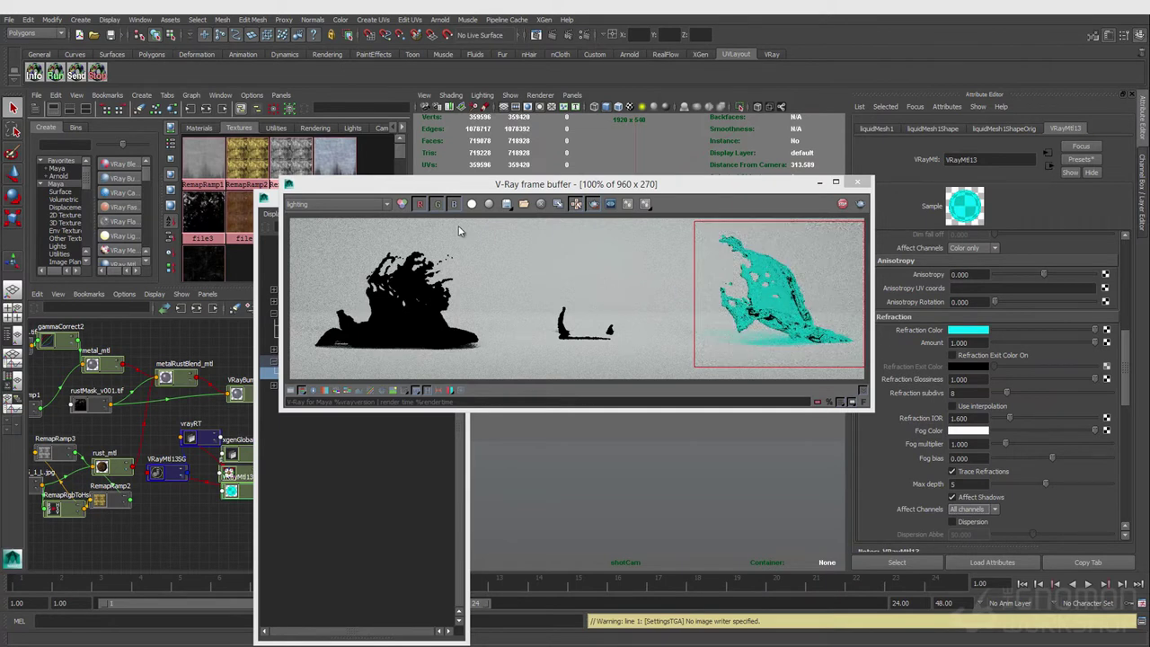
{"action": "left_click", "coordinate": [350, 205]}
{"action": "left_click", "coordinate": [339, 255]}
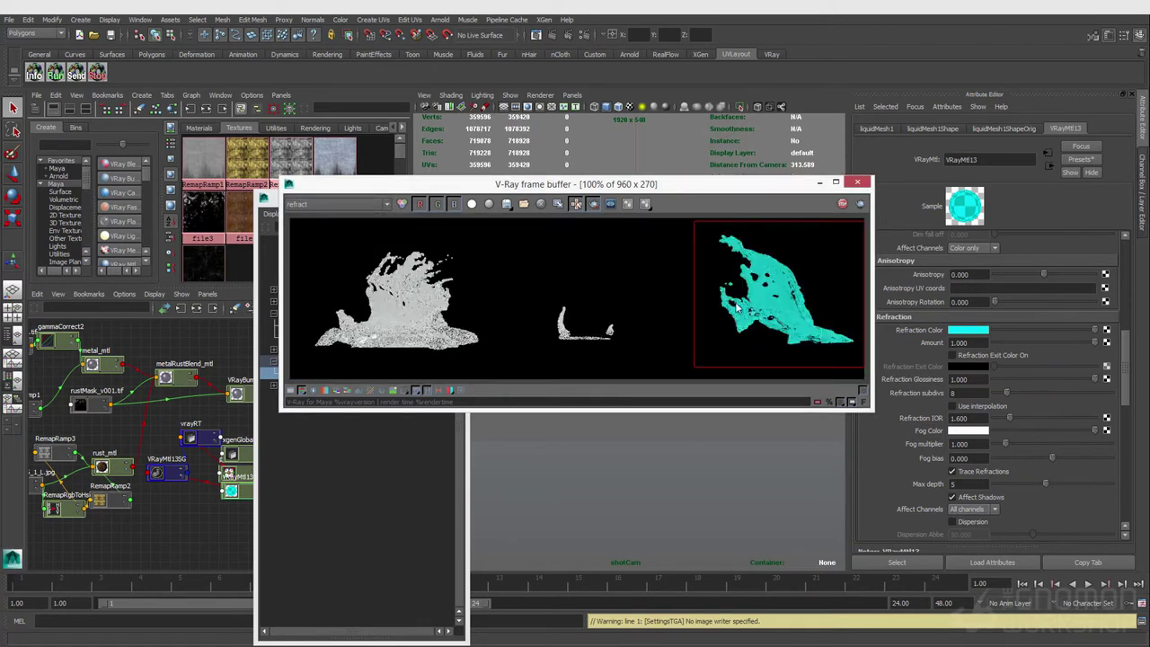
{"action": "left_click", "coordinate": [352, 205]}
{"action": "left_click", "coordinate": [342, 231]}
{"action": "left_click", "coordinate": [354, 207]}
{"action": "left_click", "coordinate": [355, 216]}
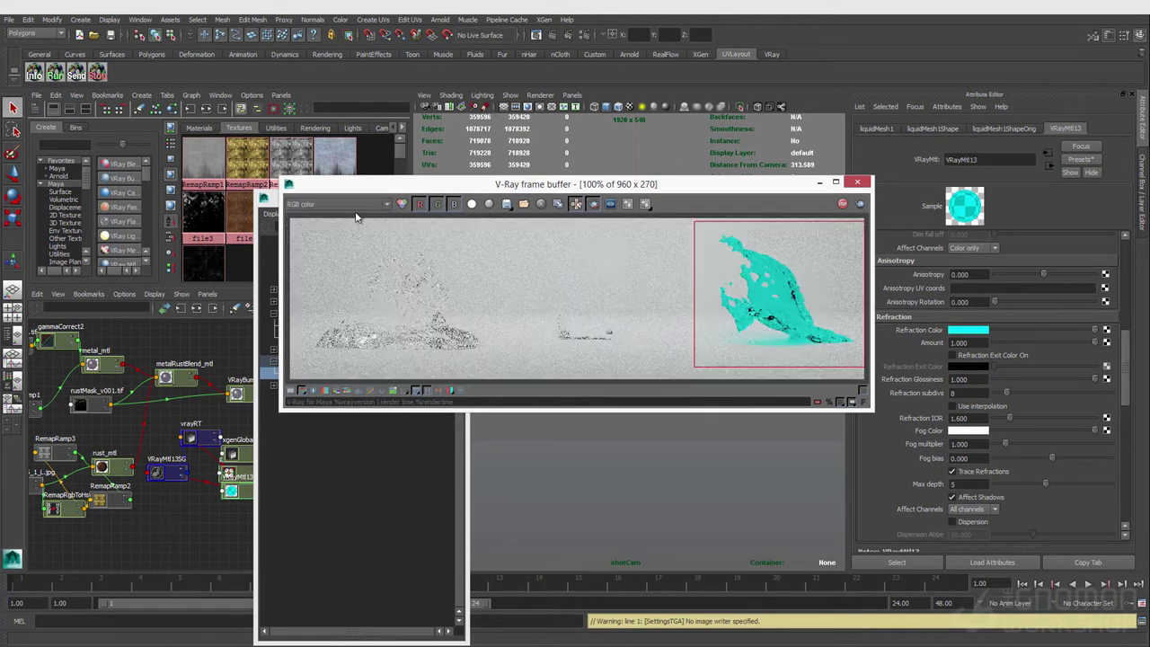
Limit the refraction's Affect Channels to Color only and stop the interactive render.
{"action": "left_click", "coordinate": [973, 508]}
{"action": "left_click", "coordinate": [972, 519]}
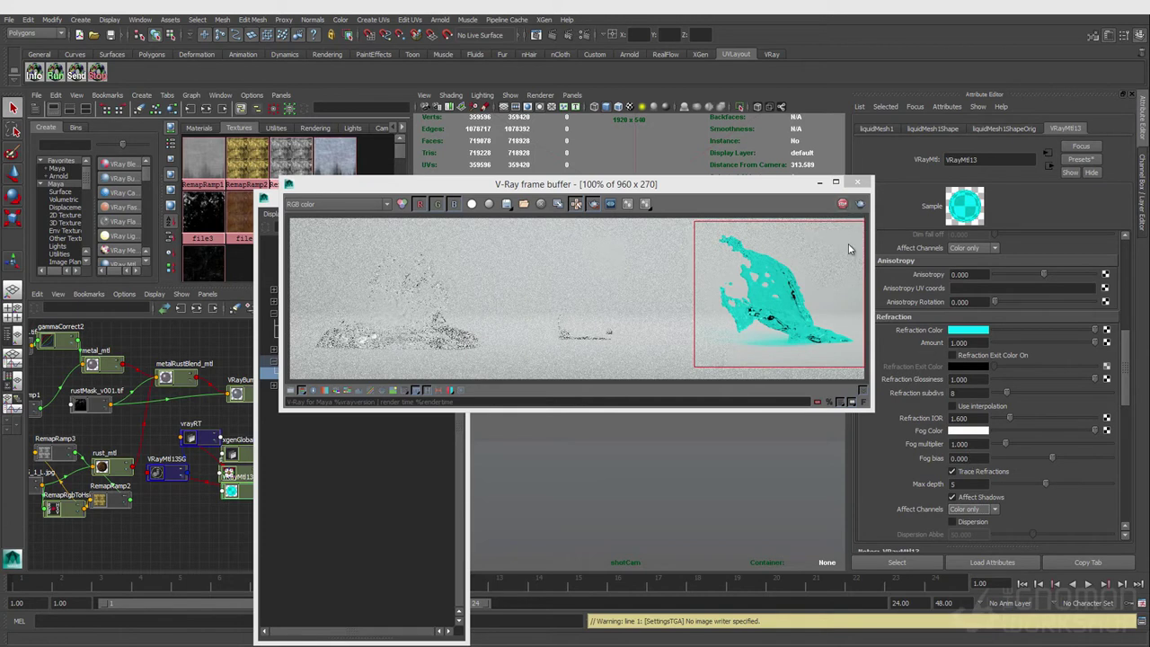
{"action": "left_click", "coordinate": [842, 207]}
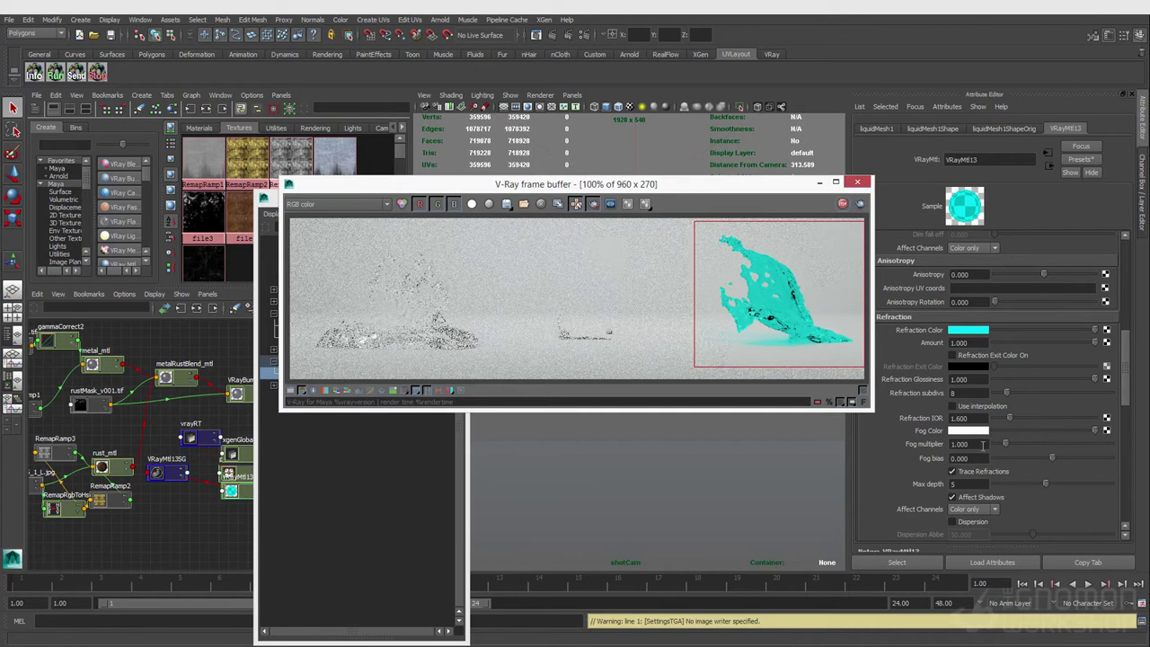
Set the liquid material's Refraction Color to white.
{"action": "left_click", "coordinate": [973, 459]}
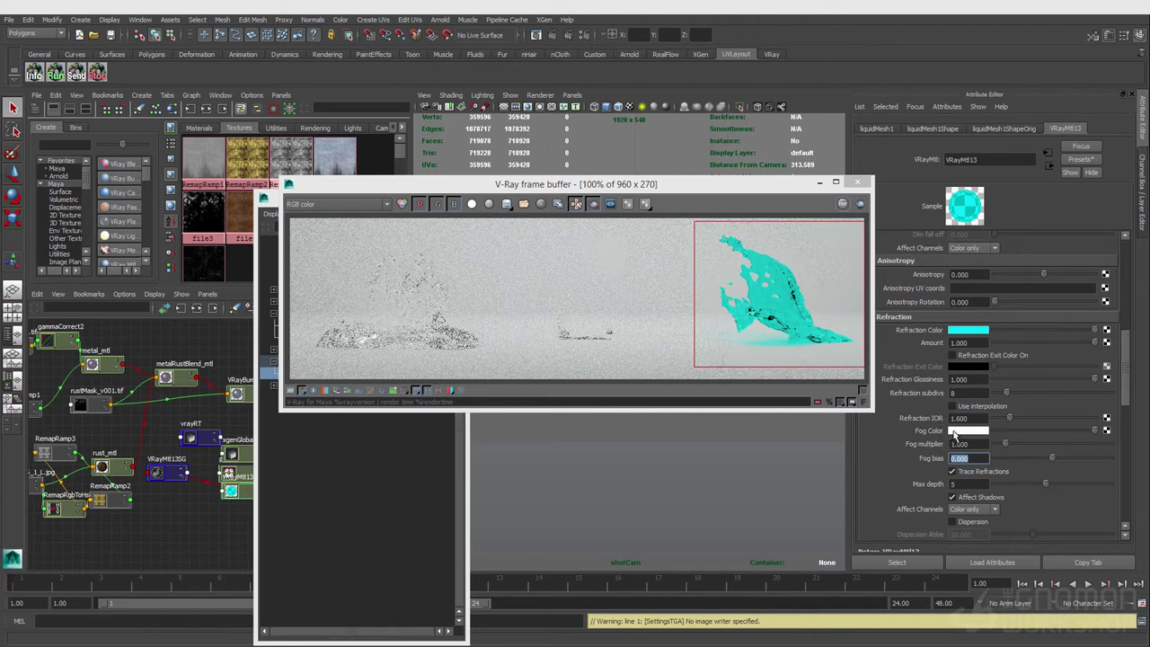
{"action": "left_click", "coordinate": [977, 332]}
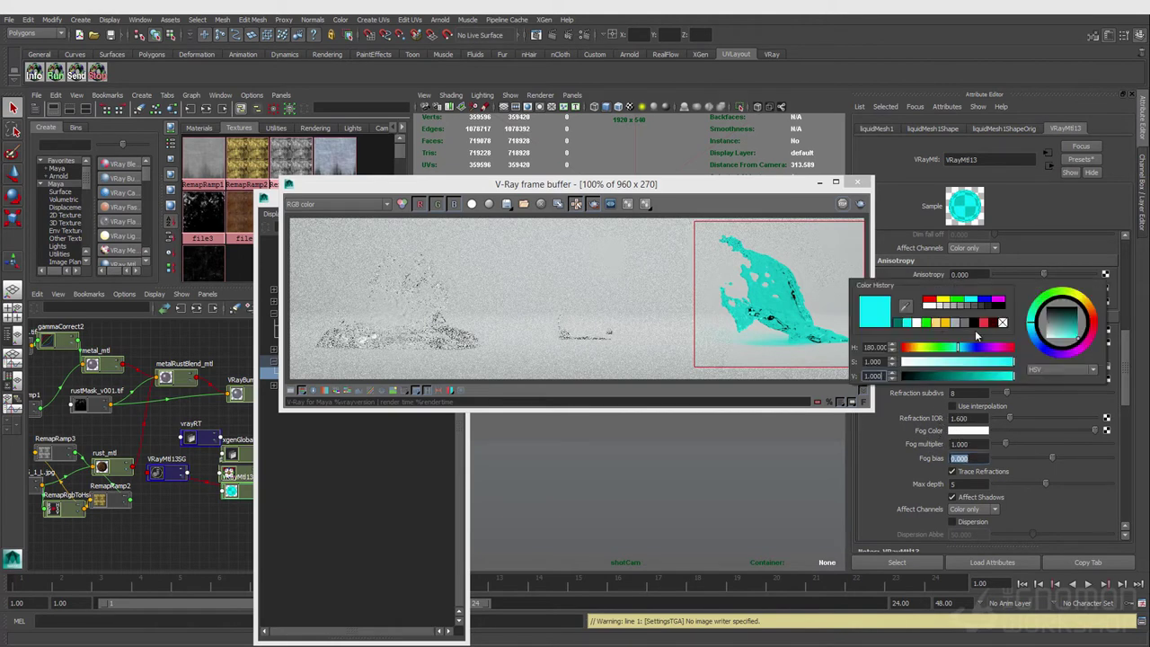
{"action": "left_click", "coordinate": [929, 303]}
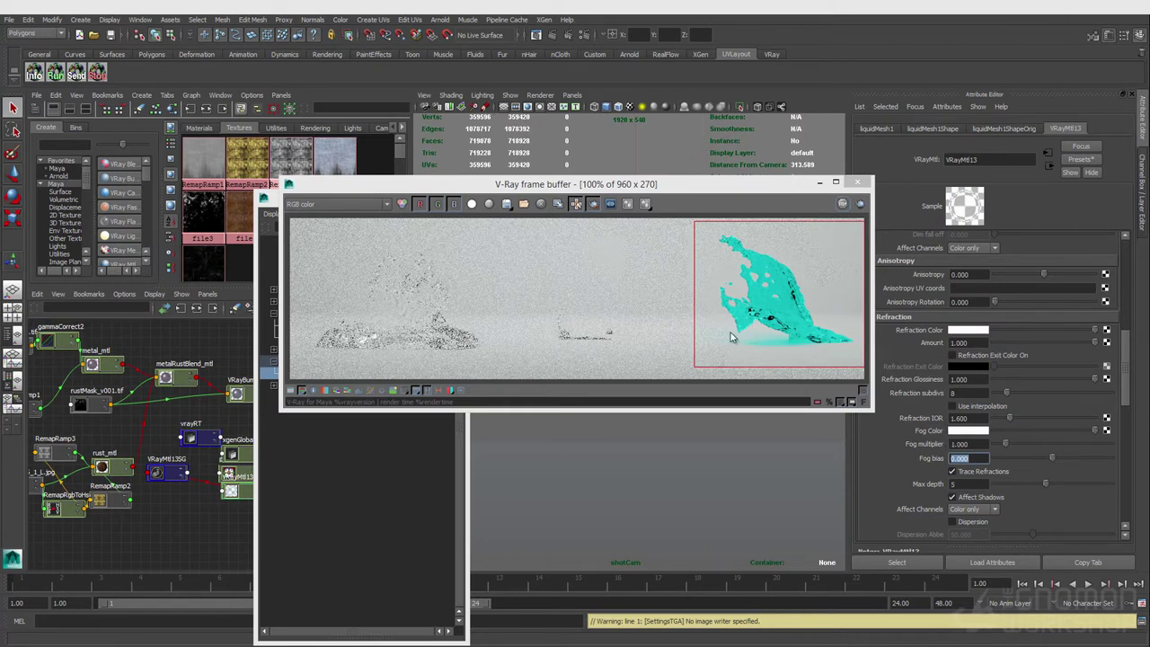
Draw a render region around the base of the left splash and set the Fog Color to a muted teal-blue.
{"action": "left_click_drag", "start_coordinate": [313, 287], "coordinate": [481, 361]}
{"action": "left_click", "coordinate": [970, 445]}
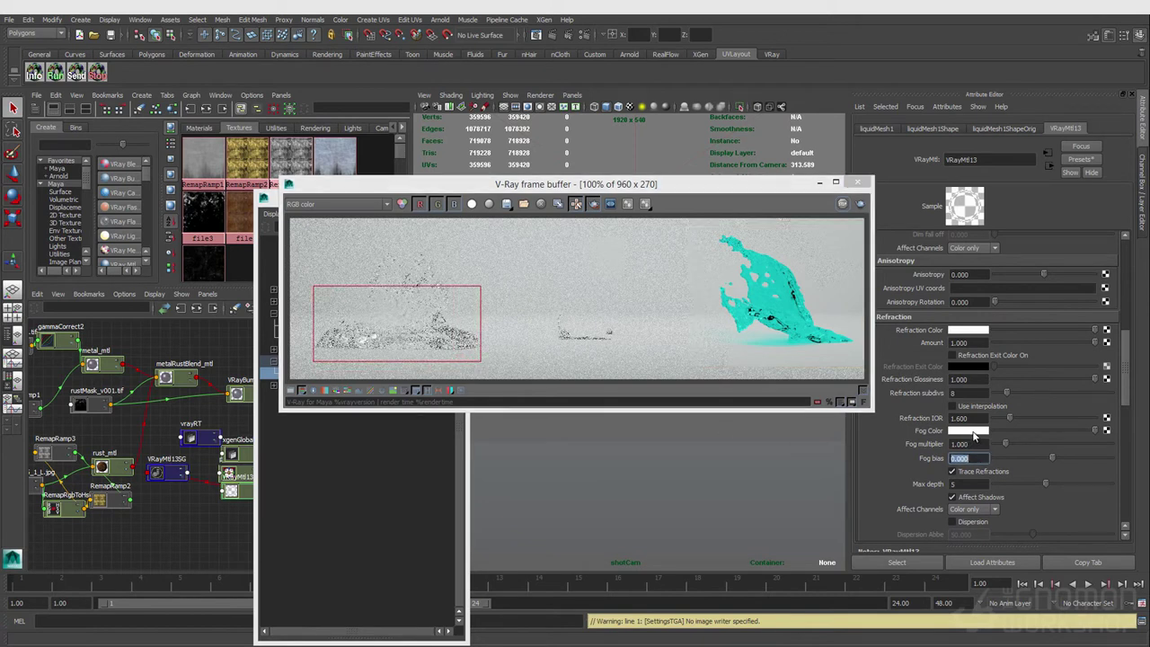
{"action": "left_click", "coordinate": [970, 431]}
{"action": "left_click", "coordinate": [904, 424]}
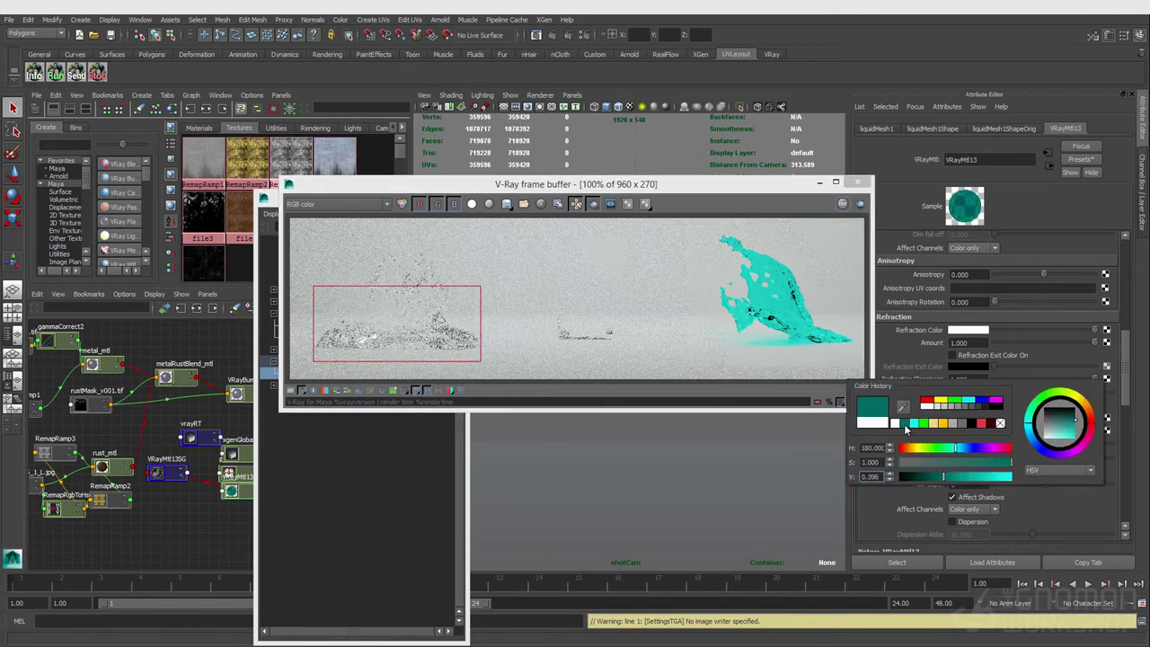
{"action": "left_click", "coordinate": [958, 449]}
{"action": "left_click", "coordinate": [958, 449]}
{"action": "left_click", "coordinate": [963, 461]}
{"action": "left_click", "coordinate": [945, 476]}
Set the material's Fog bias to -1.
{"action": "left_click", "coordinate": [979, 460]}
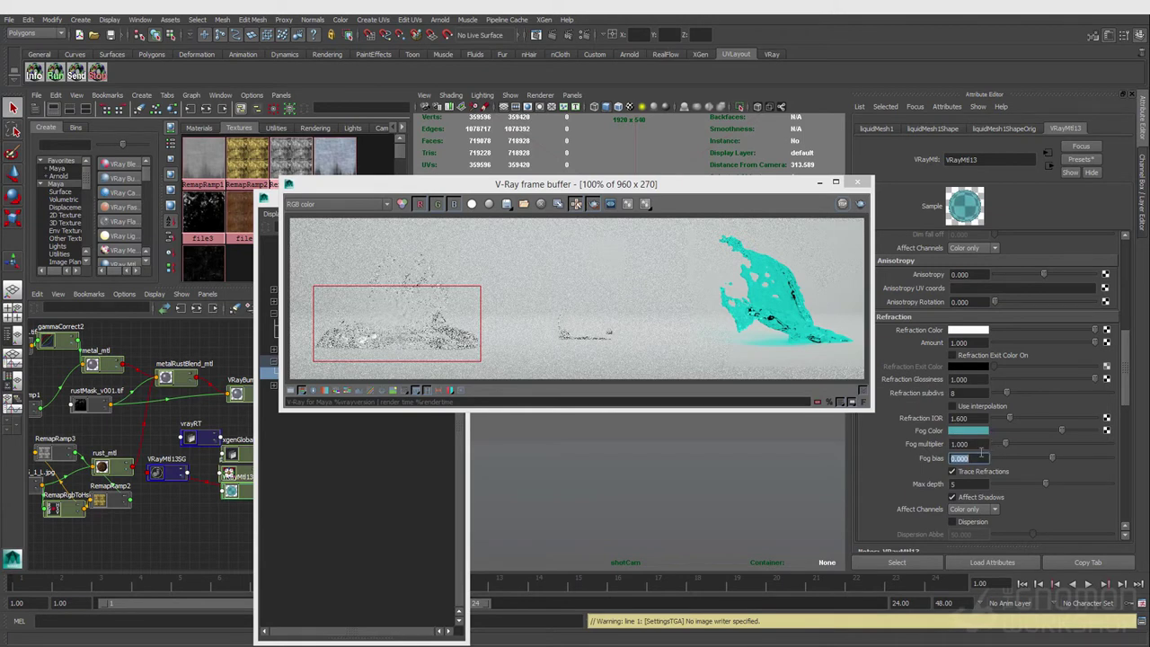
{"action": "type", "text": "-1"}
{"action": "key", "text": "Return"}
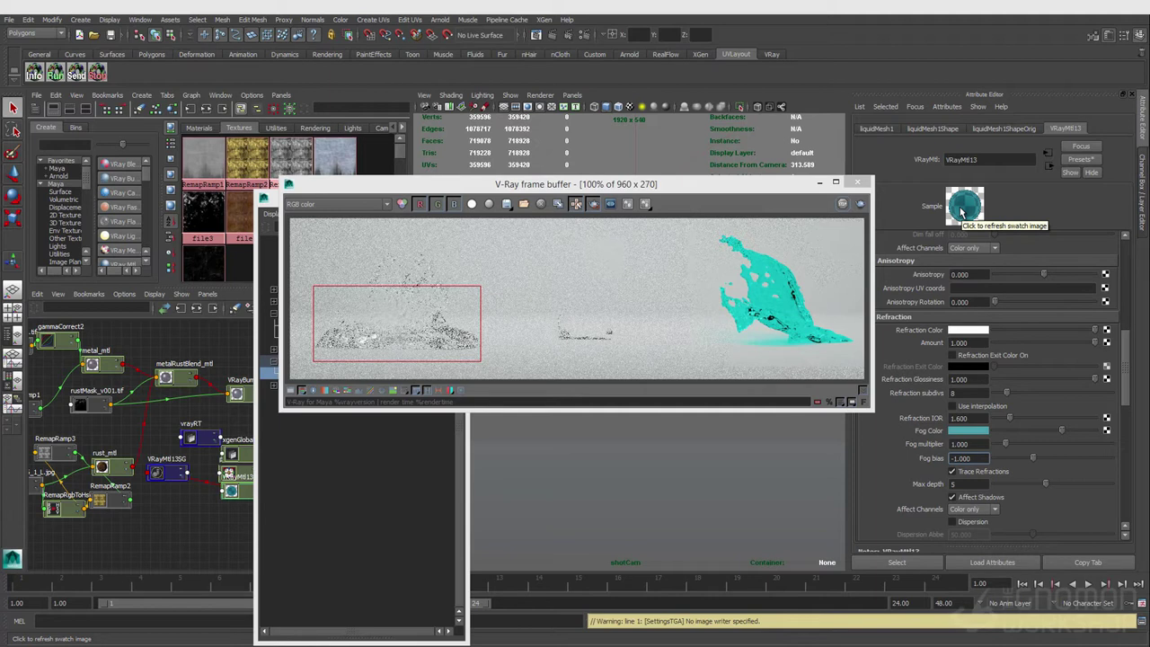
Start an interactive render of a region around the whole left splash and brighten the Fog Color to a lighter cyan-blue.
{"action": "left_click_drag", "start_coordinate": [512, 242], "coordinate": [295, 364]}
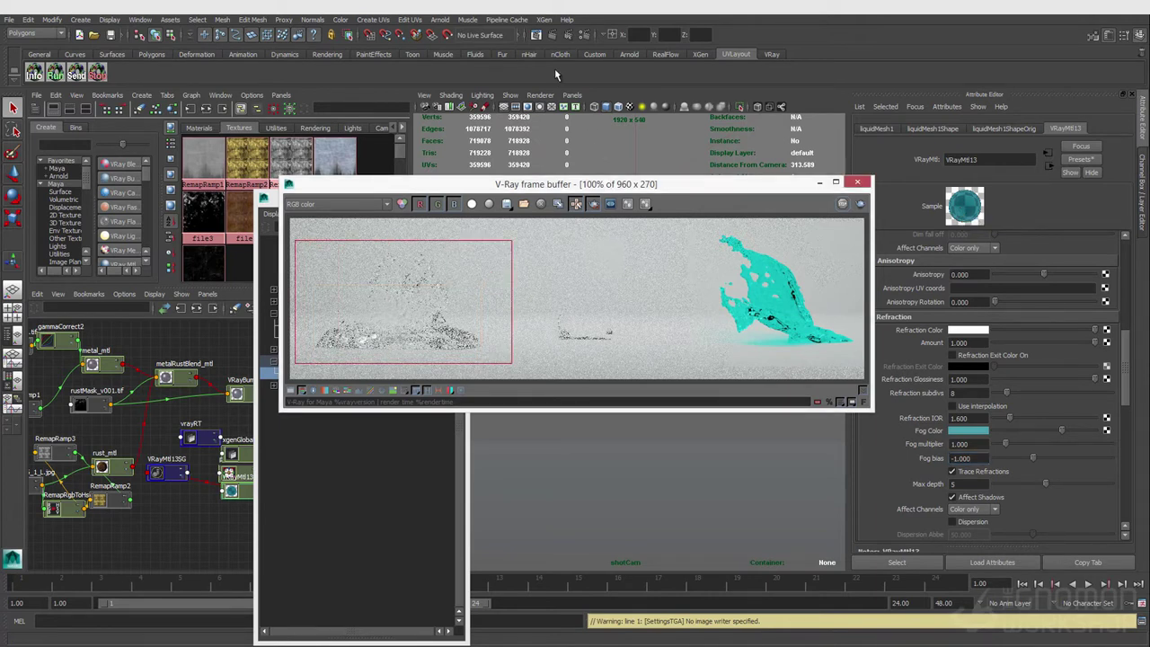
{"action": "left_click", "coordinate": [536, 35]}
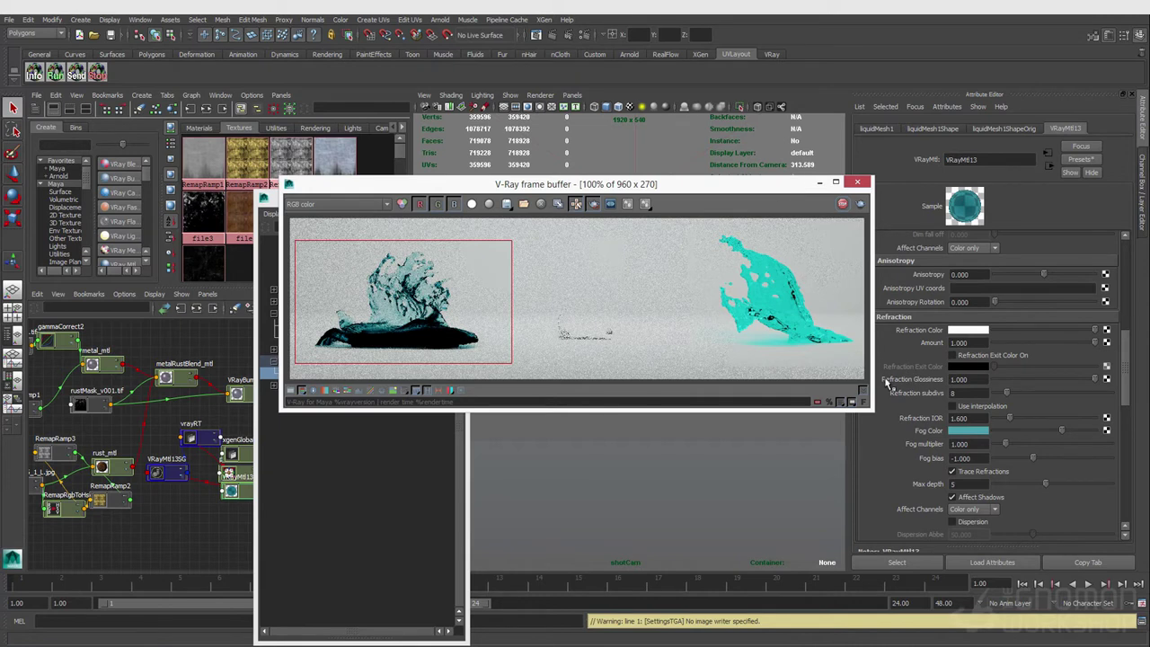
{"action": "left_click", "coordinate": [1087, 433]}
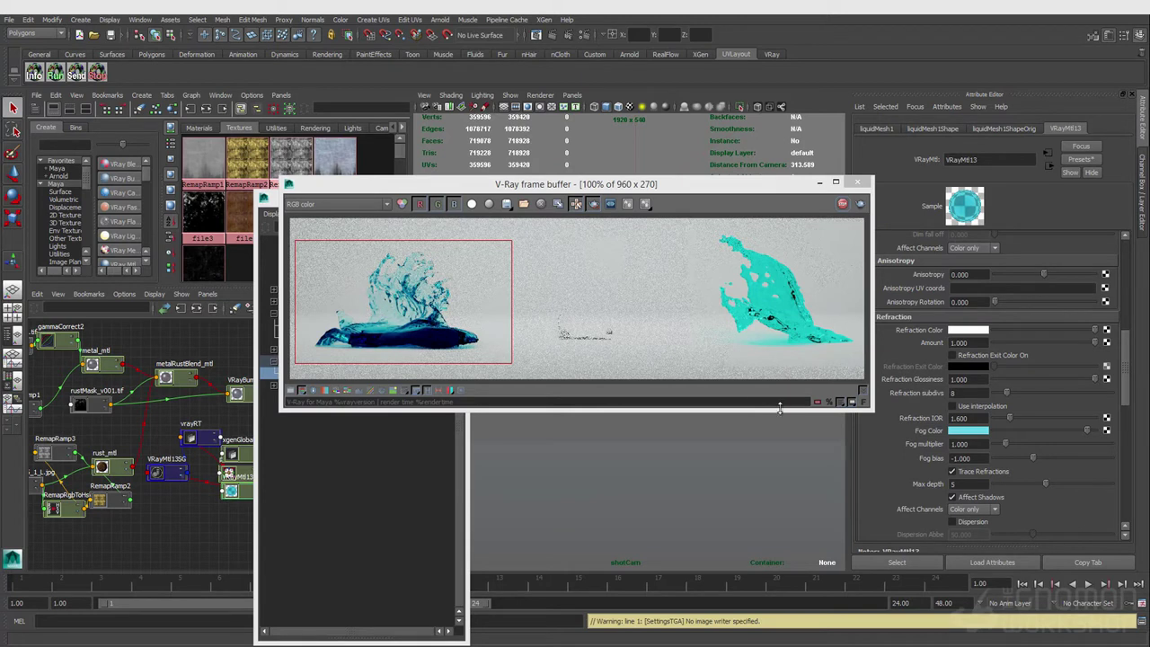
Set the Fog bias to -1.25 and test darker and brighter Fog Color levels in the live render, settling on a light cyan.
{"action": "left_click", "coordinate": [976, 459]}
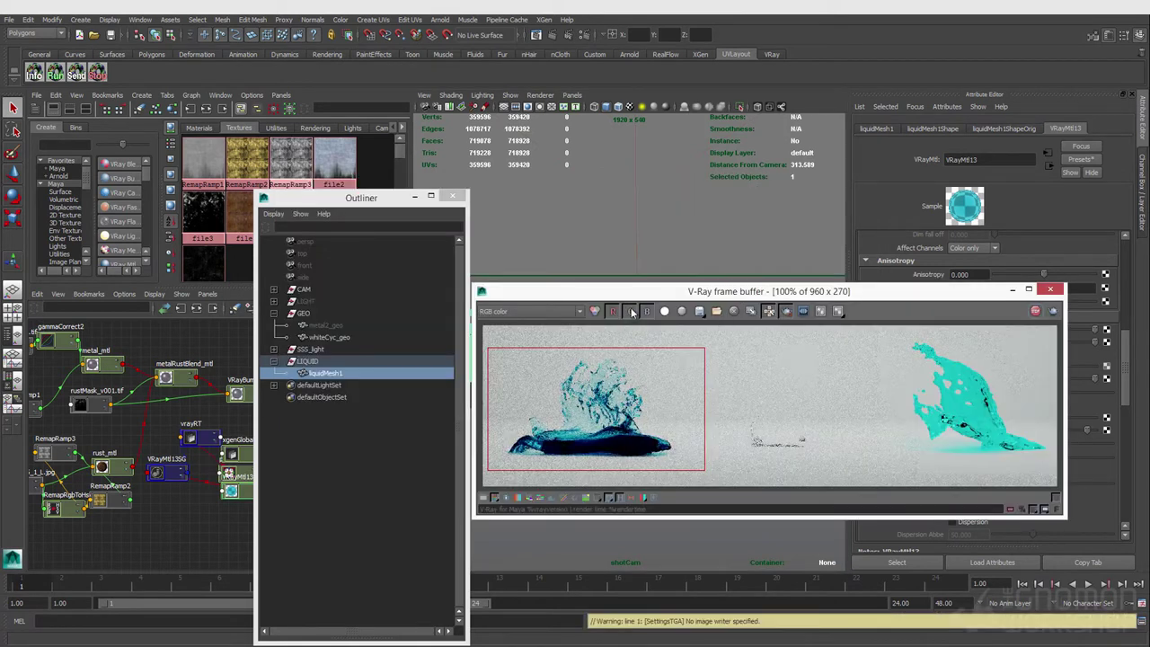
{"action": "left_click_drag", "start_coordinate": [665, 290], "coordinate": [477, 205]}
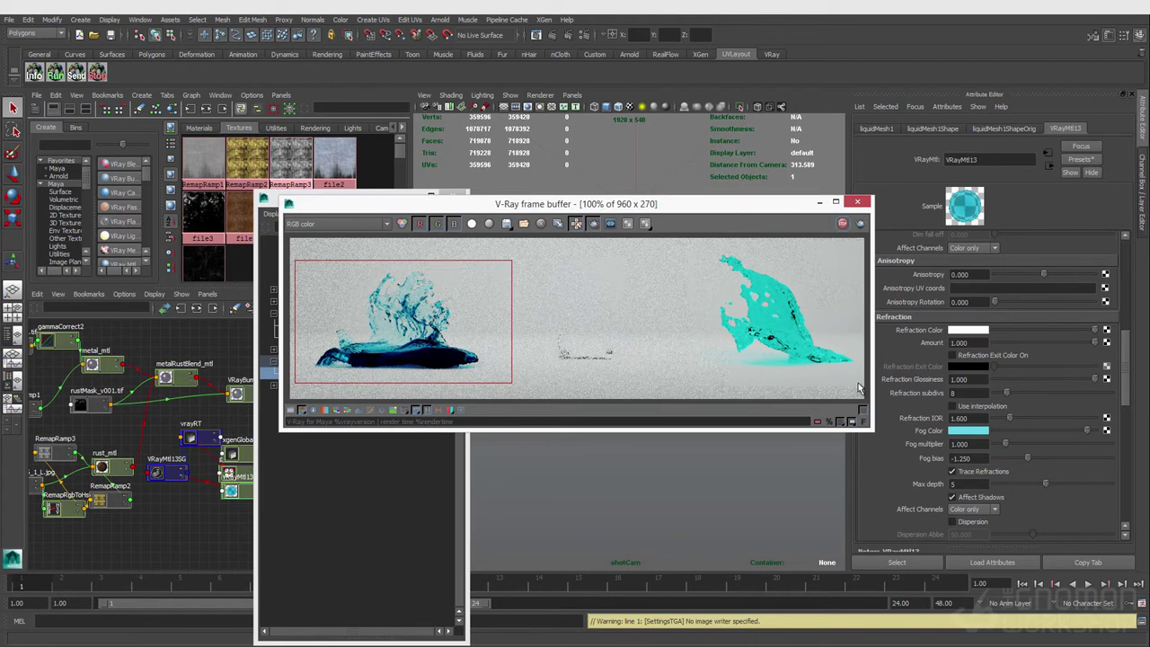
{"action": "left_click", "coordinate": [1093, 432]}
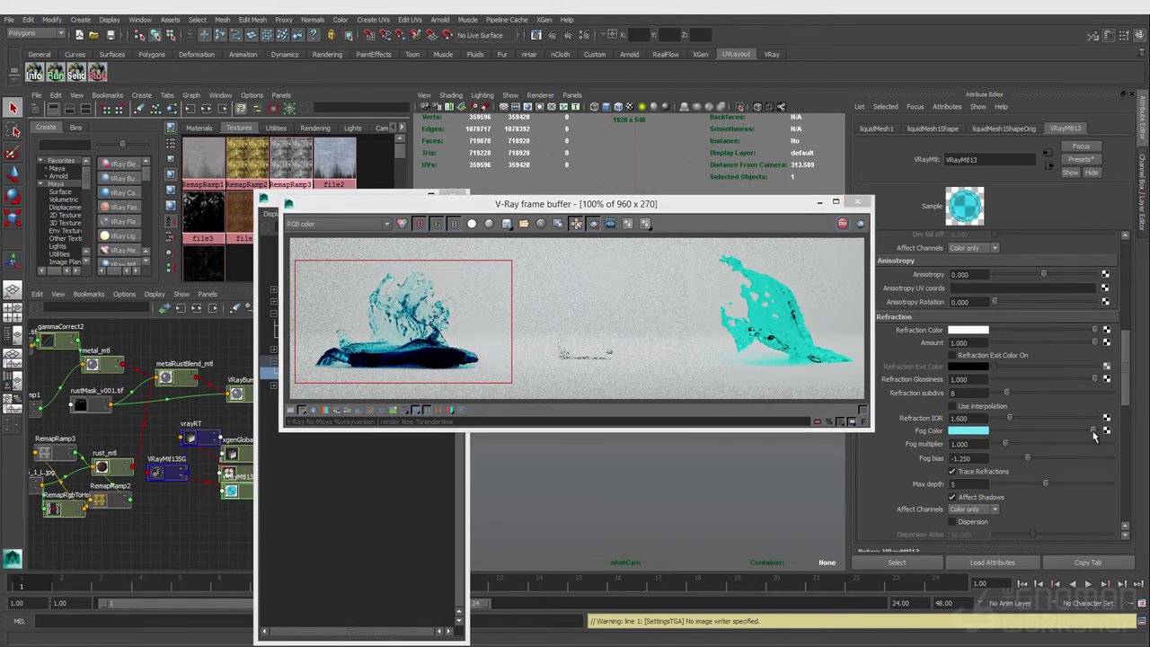
{"action": "left_click_drag", "start_coordinate": [1092, 435], "coordinate": [1088, 434]}
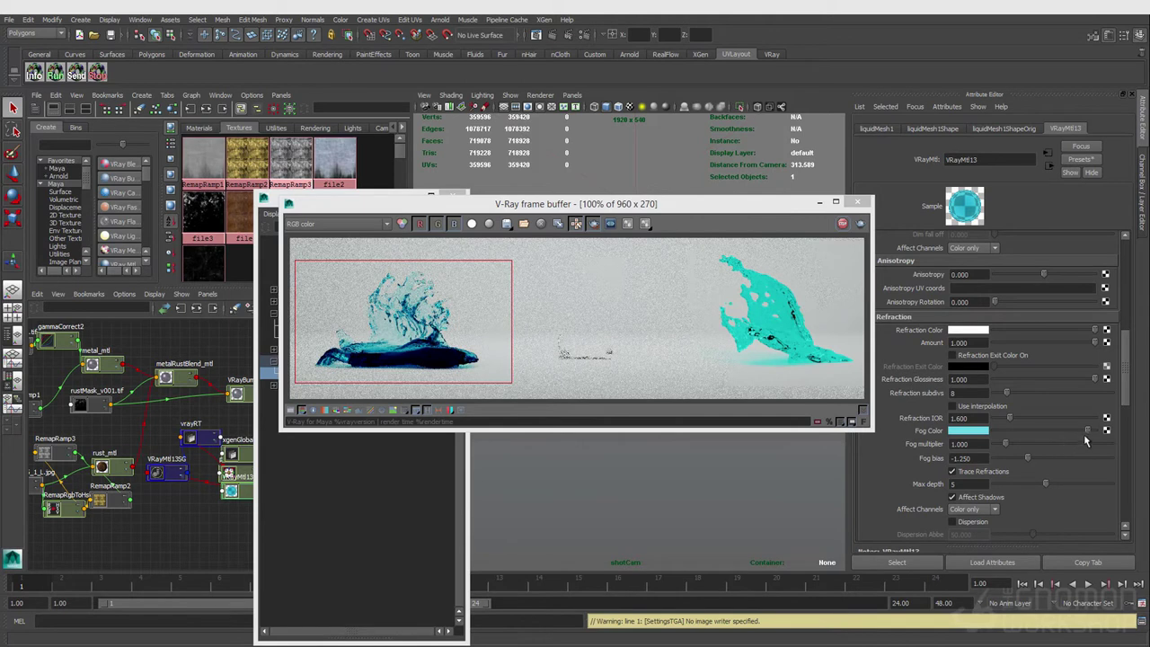
{"action": "left_click_drag", "start_coordinate": [1086, 431], "coordinate": [1046, 431]}
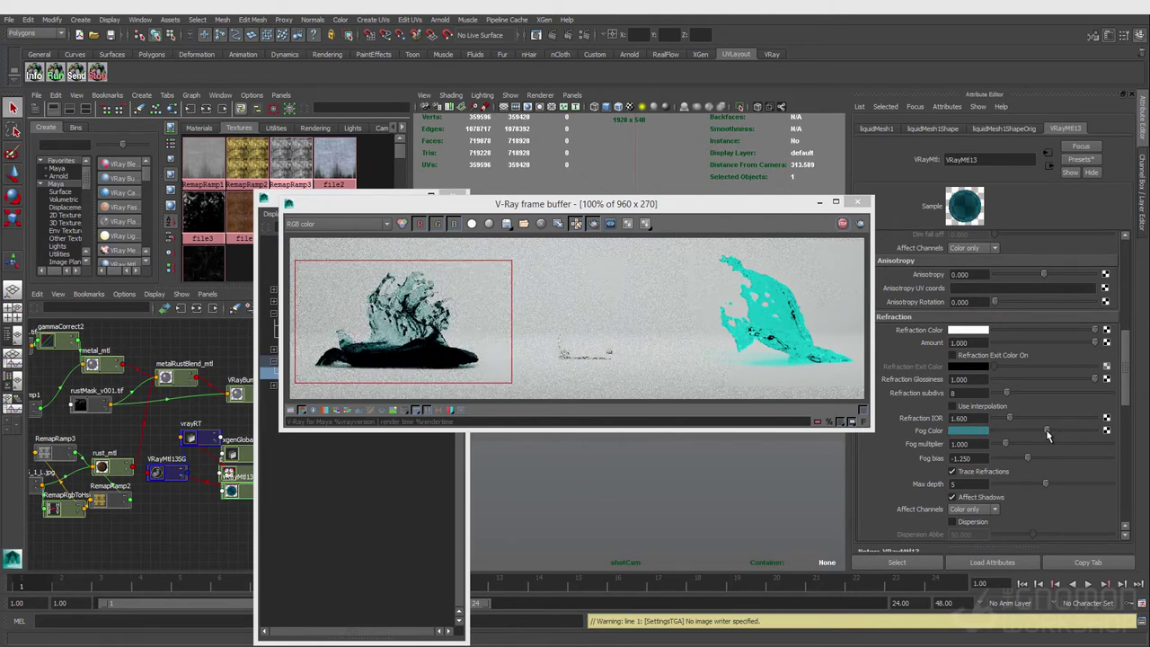
{"action": "left_click_drag", "start_coordinate": [1046, 431], "coordinate": [1108, 436]}
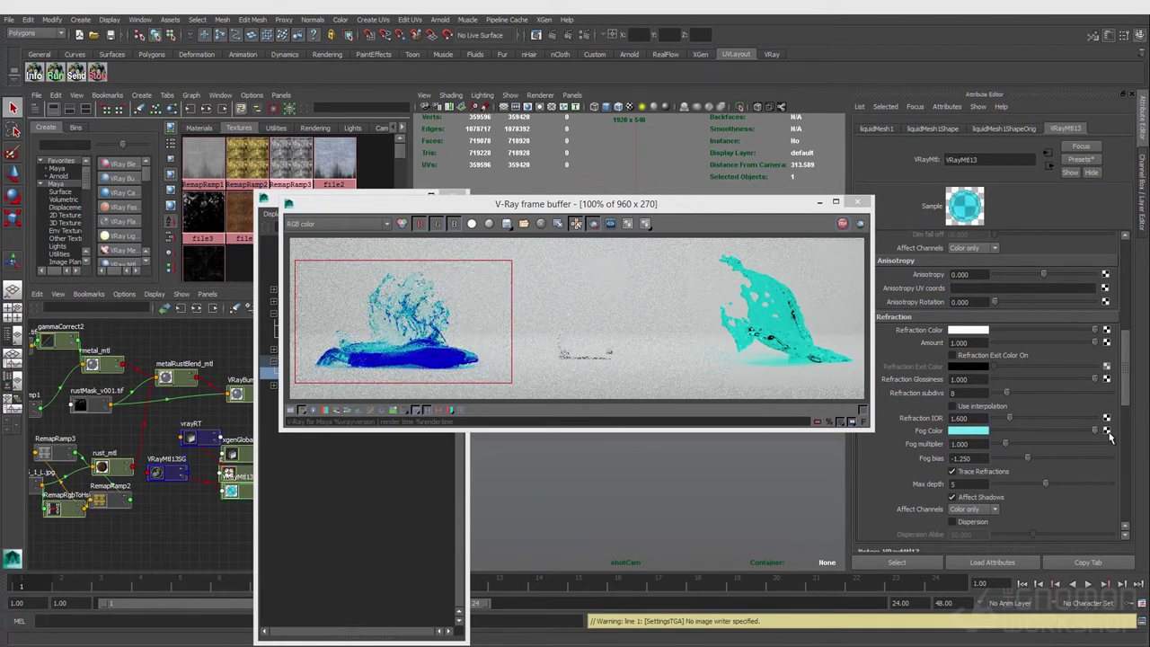
{"action": "mouse_move", "coordinate": [1108, 435]}
{"action": "left_mouse_down"}
{"action": "mouse_move", "coordinate": [1094, 435]}
{"action": "mouse_move", "coordinate": [1112, 439]}
{"action": "left_mouse_up"}
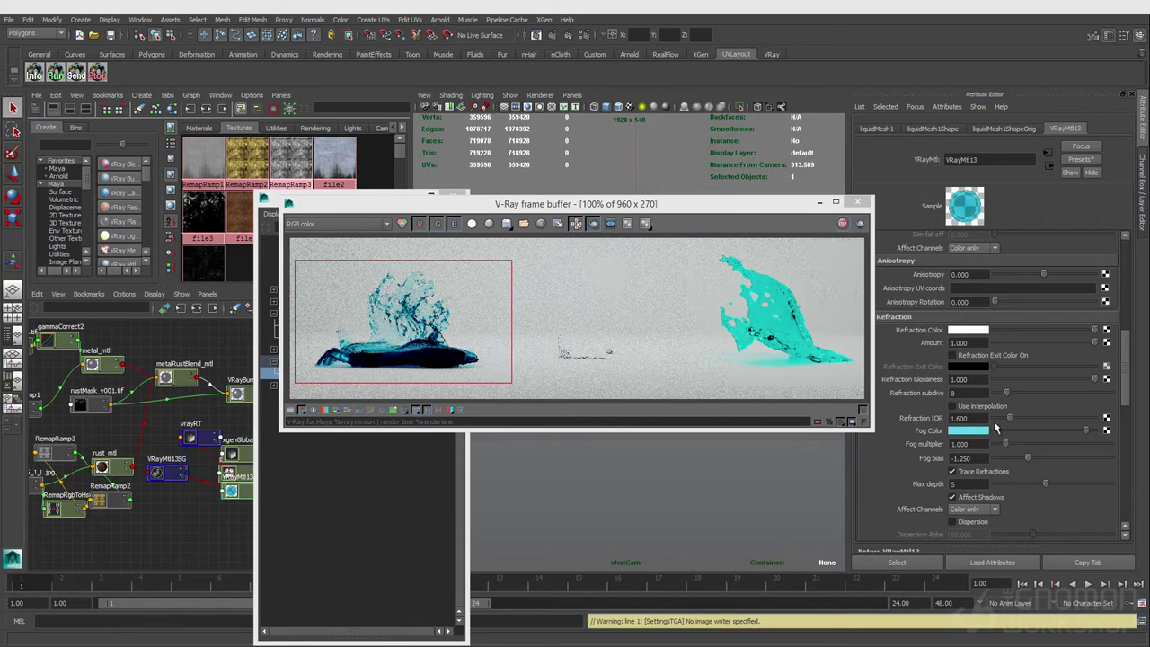
Try a Refraction Glossiness of 0.722 in the live render and return it to 1.
{"action": "left_click_drag", "start_coordinate": [1096, 383], "coordinate": [1067, 384]}
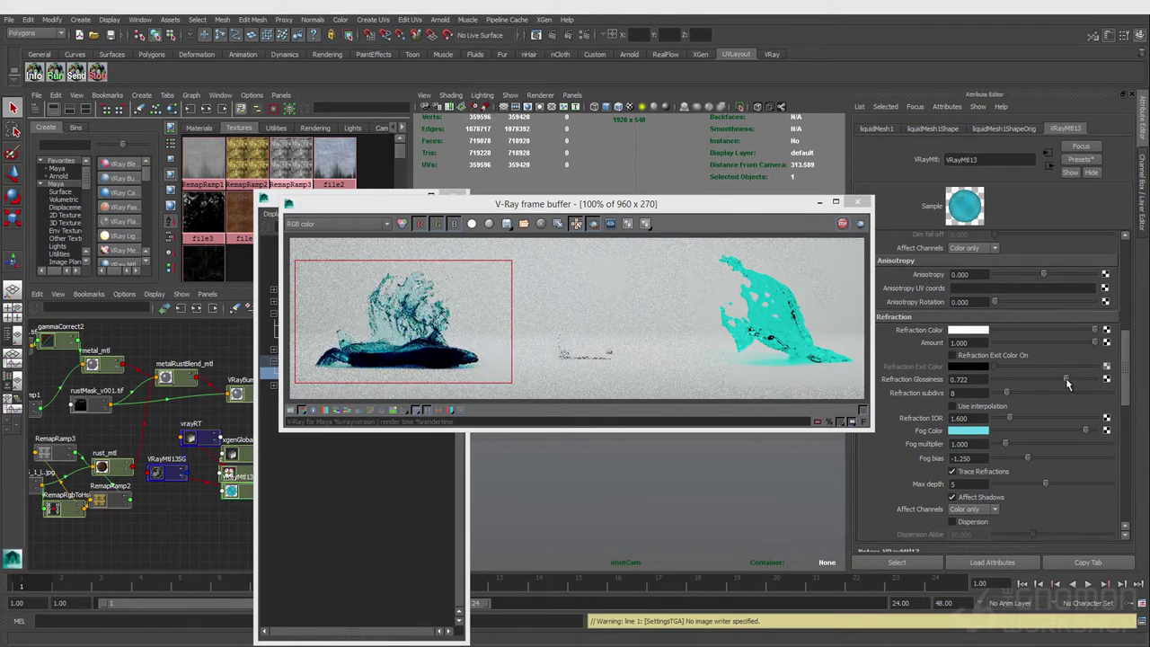
{"action": "left_click_drag", "start_coordinate": [1067, 385], "coordinate": [1146, 395]}
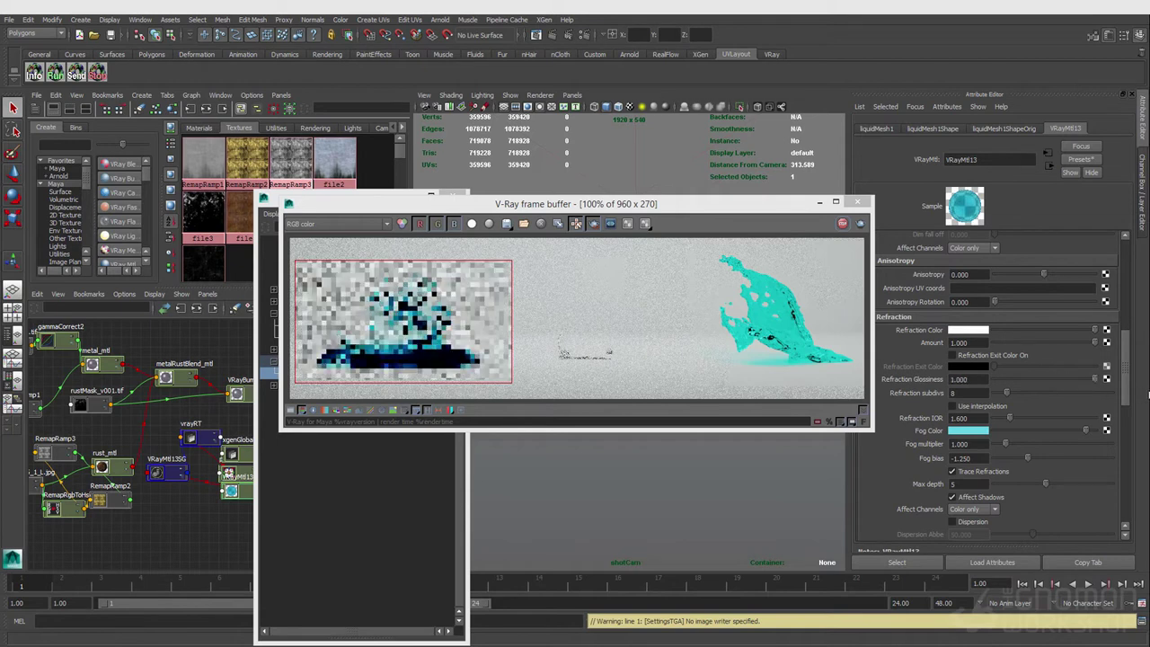
Render a region around the right splash and raise the material's Reflection Color to white.
{"action": "left_click_drag", "start_coordinate": [682, 254], "coordinate": [868, 391]}
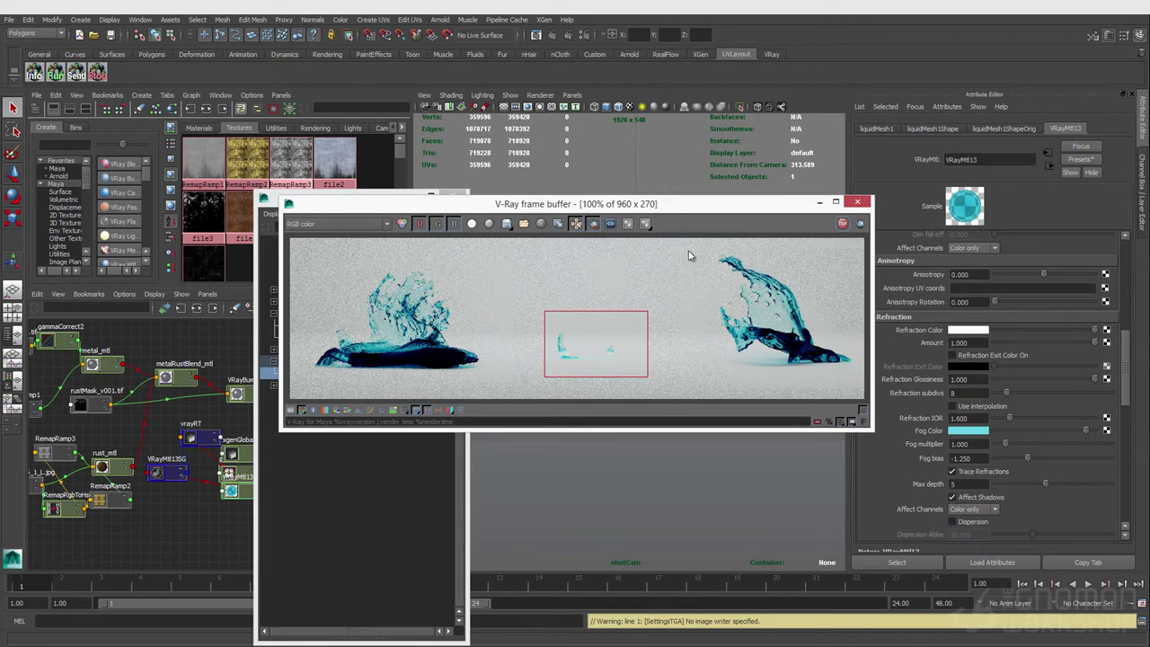
{"action": "scroll", "coordinate": [1004, 467], "scroll_direction": "up", "scroll_amount": 5}
{"action": "scroll", "coordinate": [1004, 465], "scroll_direction": "up", "scroll_amount": 2}
{"action": "left_click_drag", "start_coordinate": [993, 328], "coordinate": [1136, 352]}
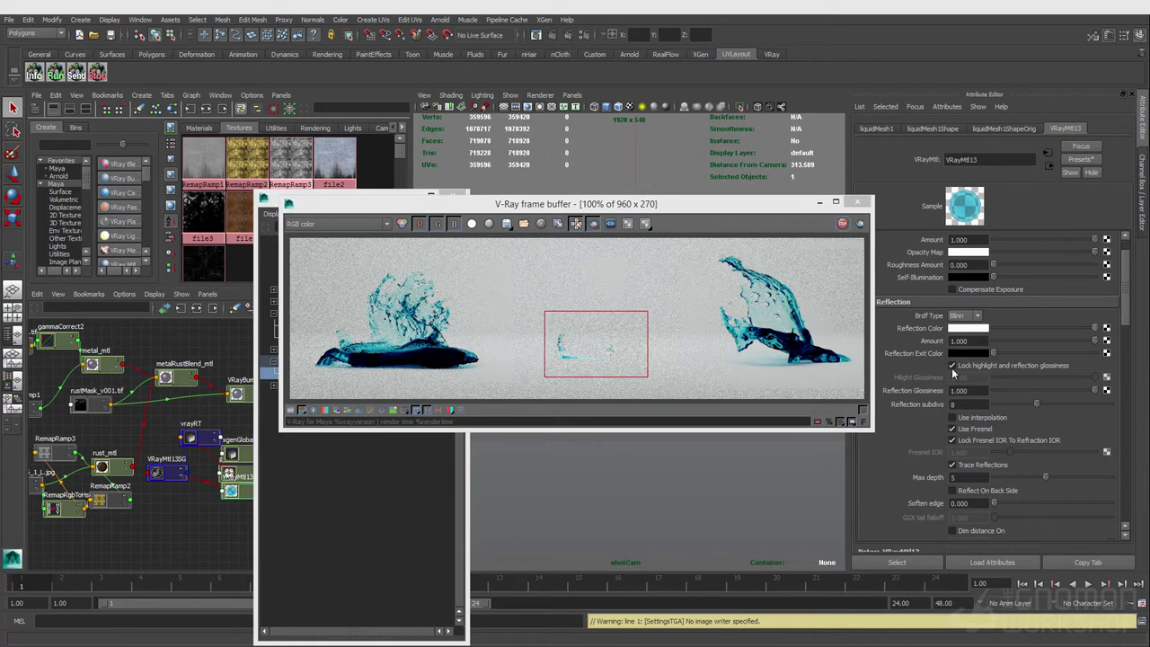
Re-render the left splash and the right splash with separate render regions to see the reflections.
{"action": "left_click_drag", "start_coordinate": [303, 263], "coordinate": [521, 385]}
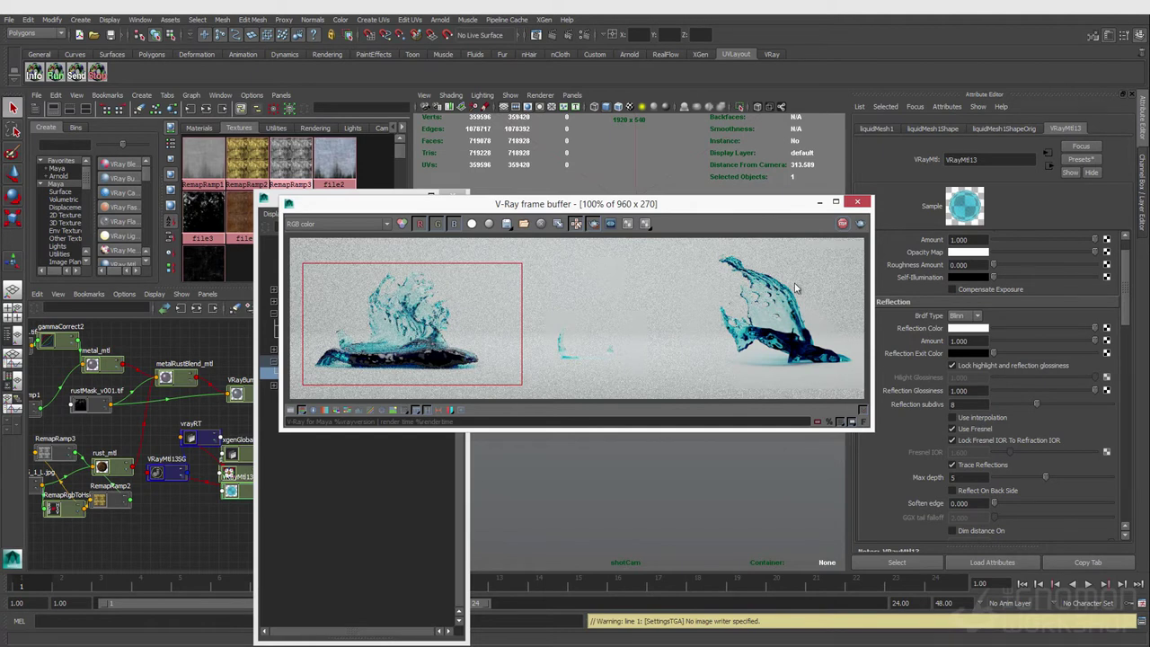
{"action": "left_click_drag", "start_coordinate": [706, 249], "coordinate": [828, 341]}
{"action": "left_click_drag", "start_coordinate": [865, 381], "coordinate": [864, 377]}
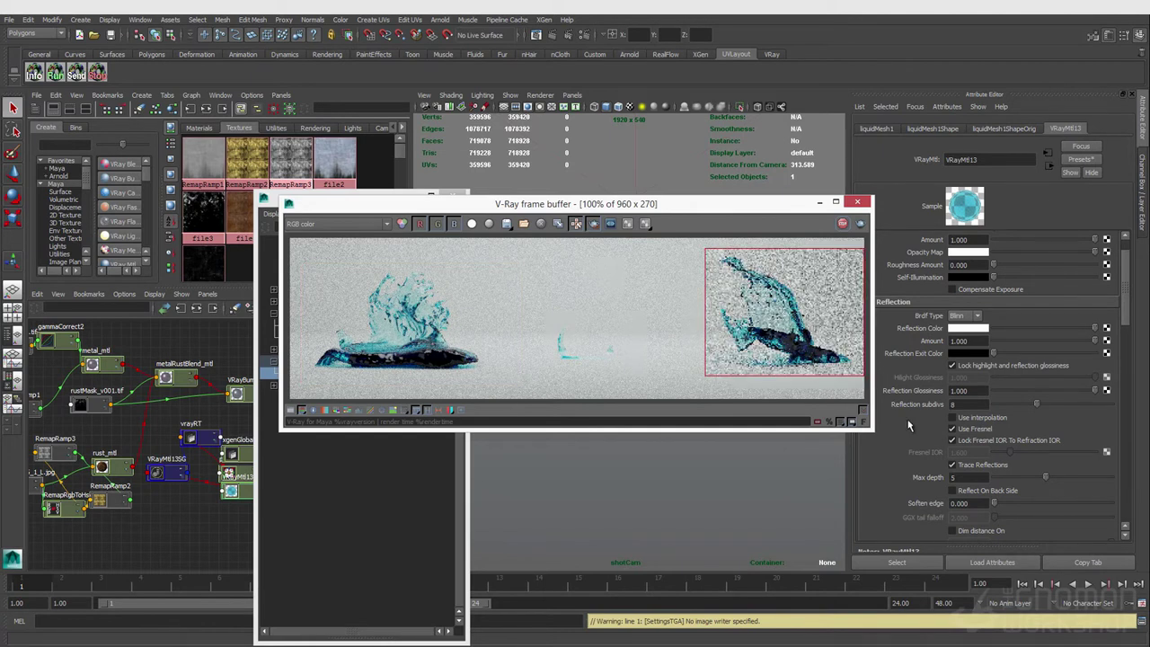
Enable Dispersion in the refraction attributes and set the Dispersion Abbe value to 5.
{"action": "scroll", "coordinate": [1019, 483], "scroll_direction": "down", "scroll_amount": 1}
{"action": "scroll", "coordinate": [1019, 482], "scroll_direction": "down", "scroll_amount": 3}
{"action": "scroll", "coordinate": [1019, 483], "scroll_direction": "down", "scroll_amount": 3}
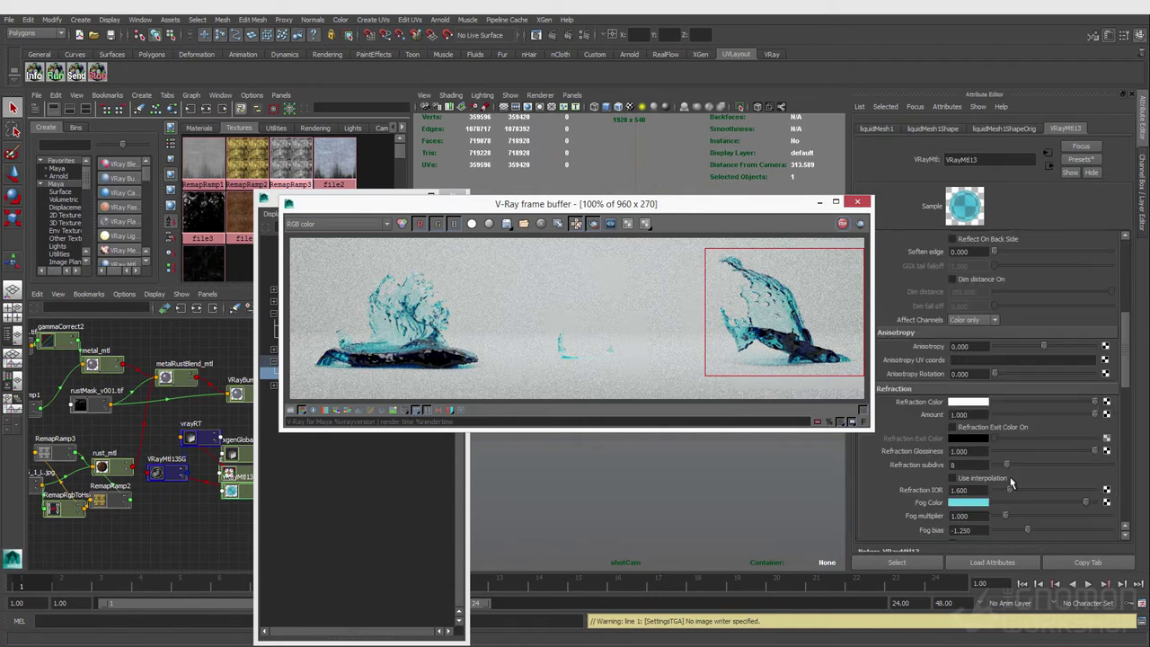
{"action": "scroll", "coordinate": [1010, 483], "scroll_direction": "down", "scroll_amount": 3}
{"action": "left_click", "coordinate": [981, 485]}
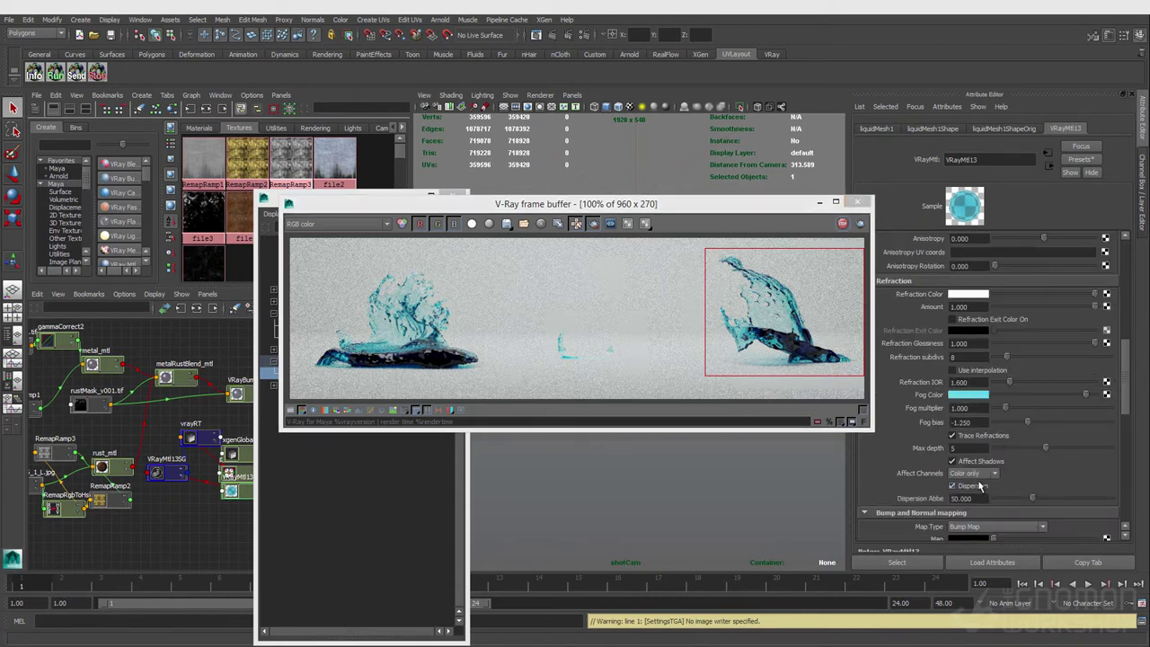
{"action": "double_click", "coordinate": [968, 499]}
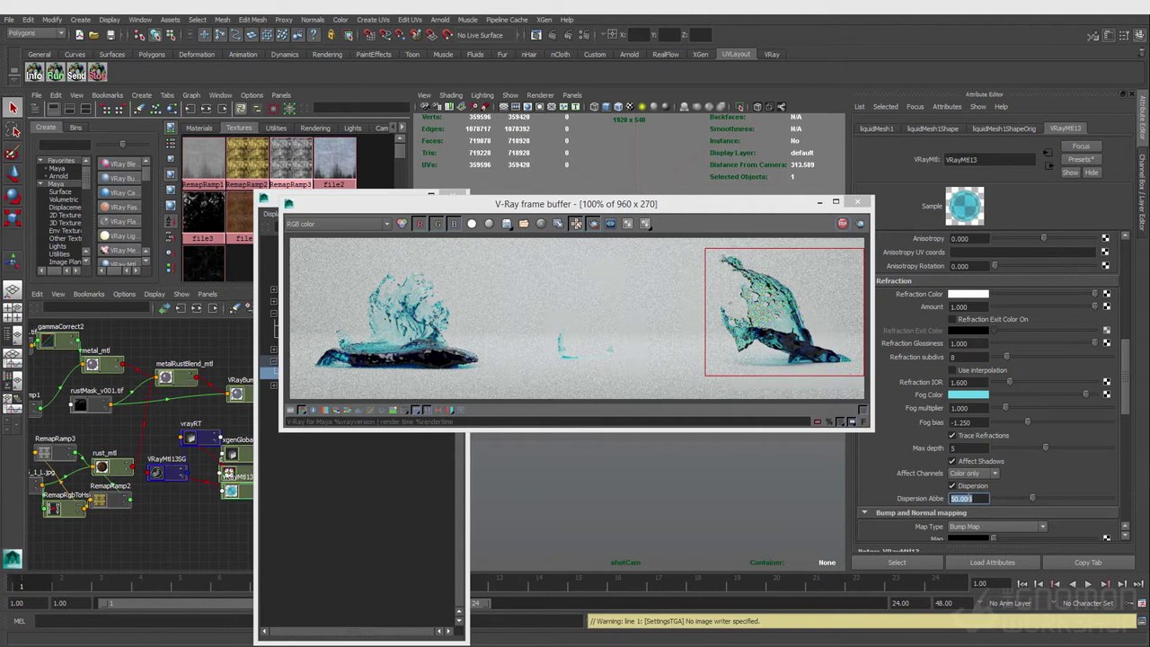
{"action": "type", "text": "5"}
{"action": "key", "text": "Return"}
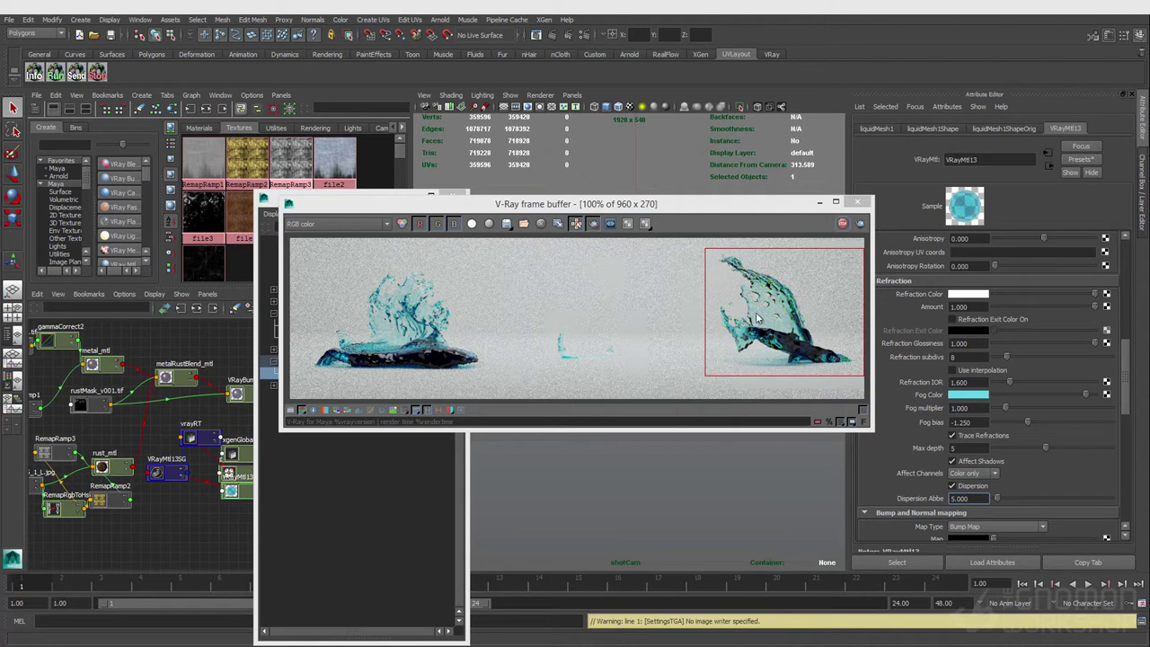
Examine the dispersion on the right splash up close in RGB color and in the refract render element.
{"action": "scroll", "coordinate": [768, 305], "scroll_direction": "up", "scroll_amount": 1}
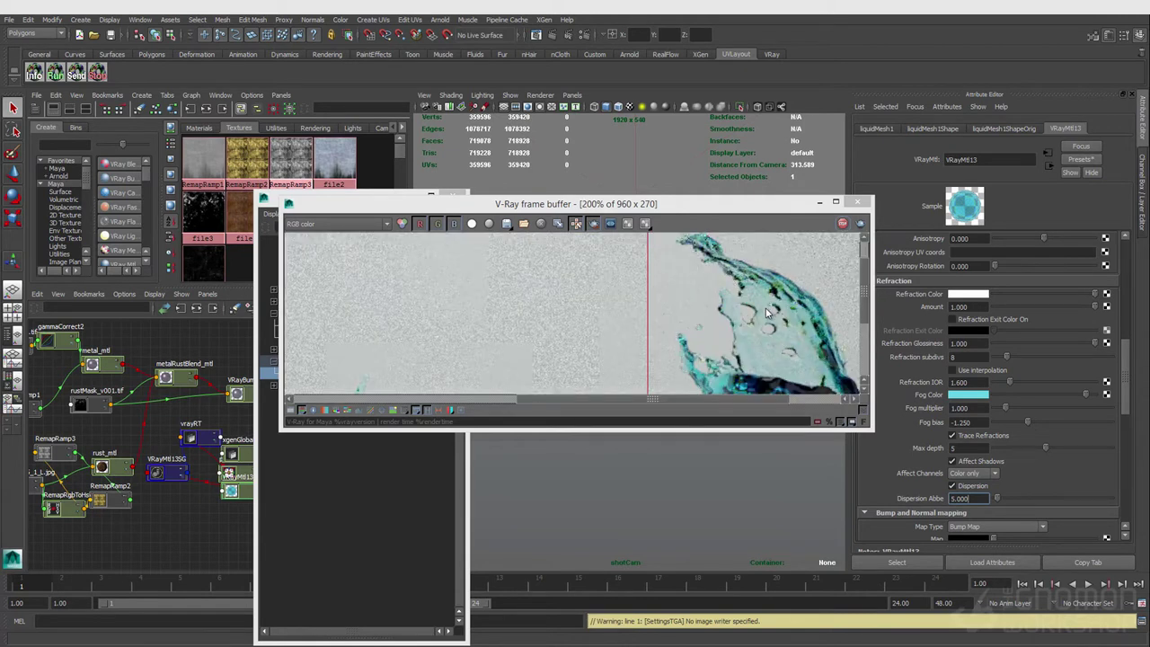
{"action": "scroll", "coordinate": [800, 329], "scroll_direction": "down", "scroll_amount": 1}
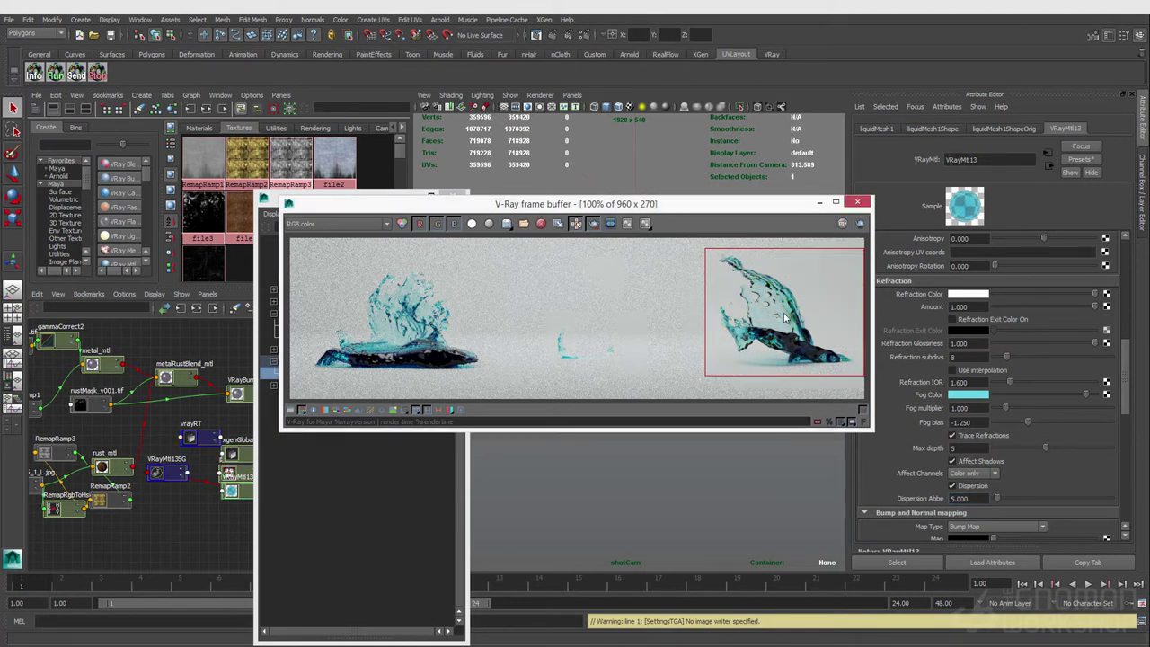
{"action": "scroll", "coordinate": [788, 319], "scroll_direction": "up", "scroll_amount": 1}
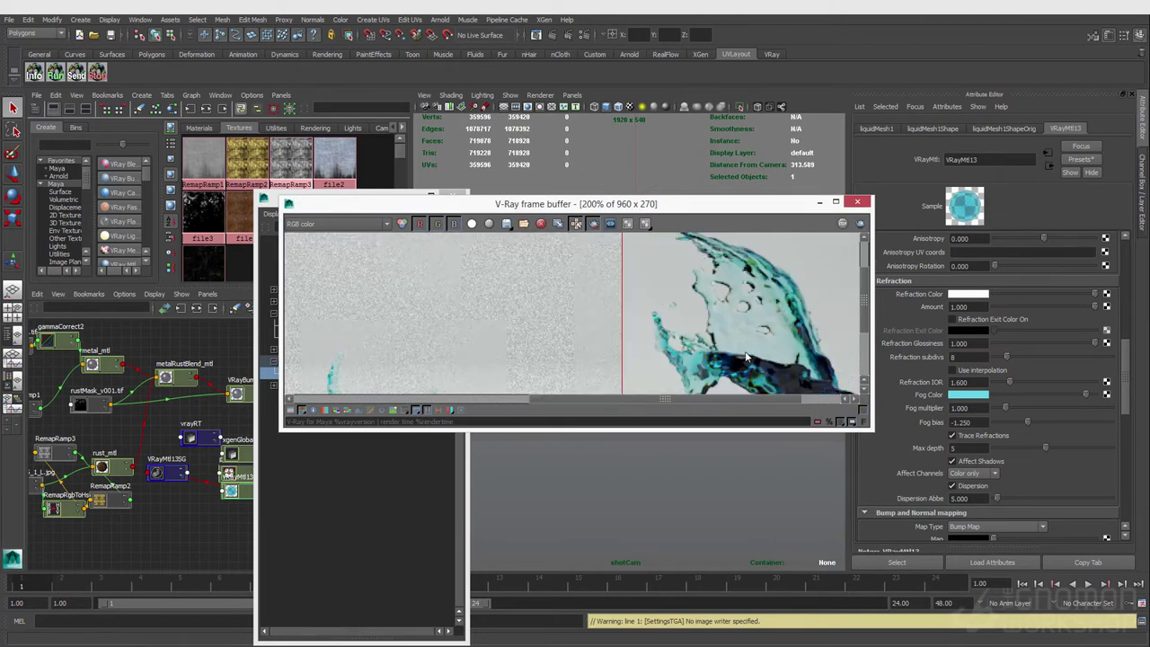
{"action": "left_click", "coordinate": [323, 226]}
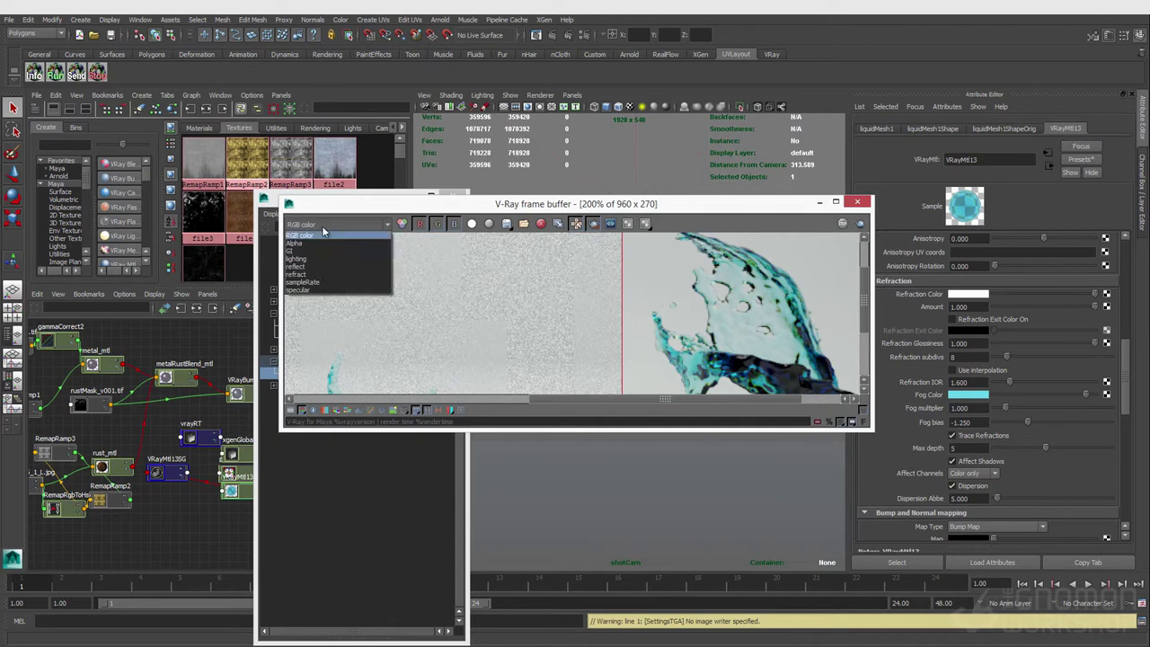
{"action": "left_click", "coordinate": [314, 274]}
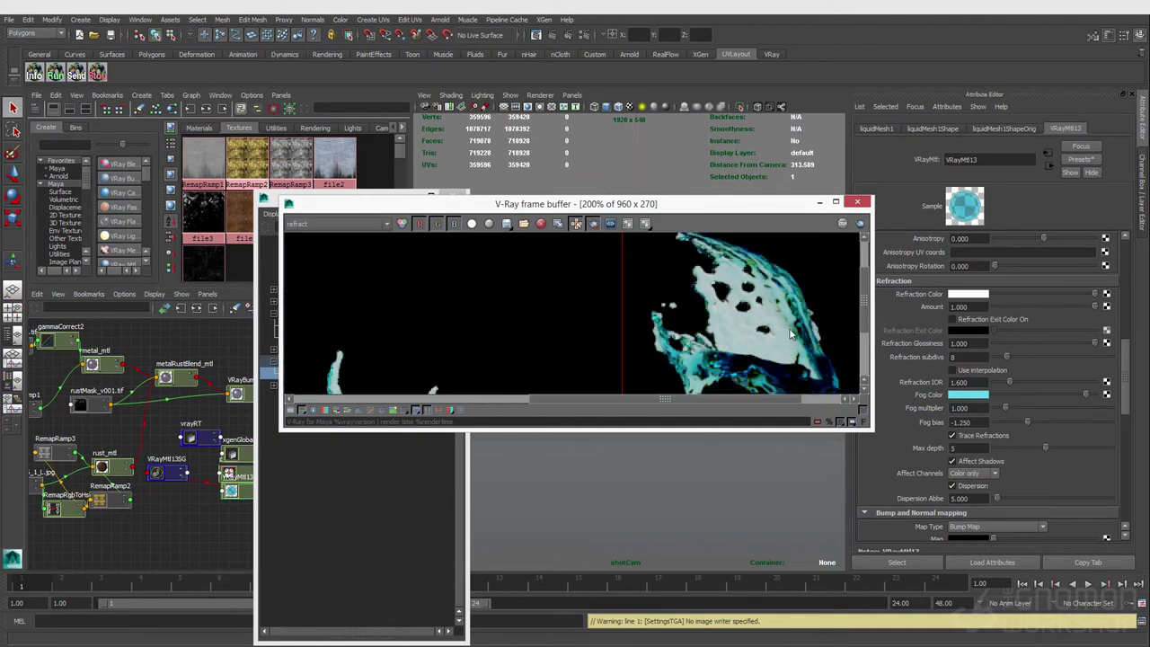
{"action": "scroll", "coordinate": [732, 368], "scroll_direction": "up", "scroll_amount": 1}
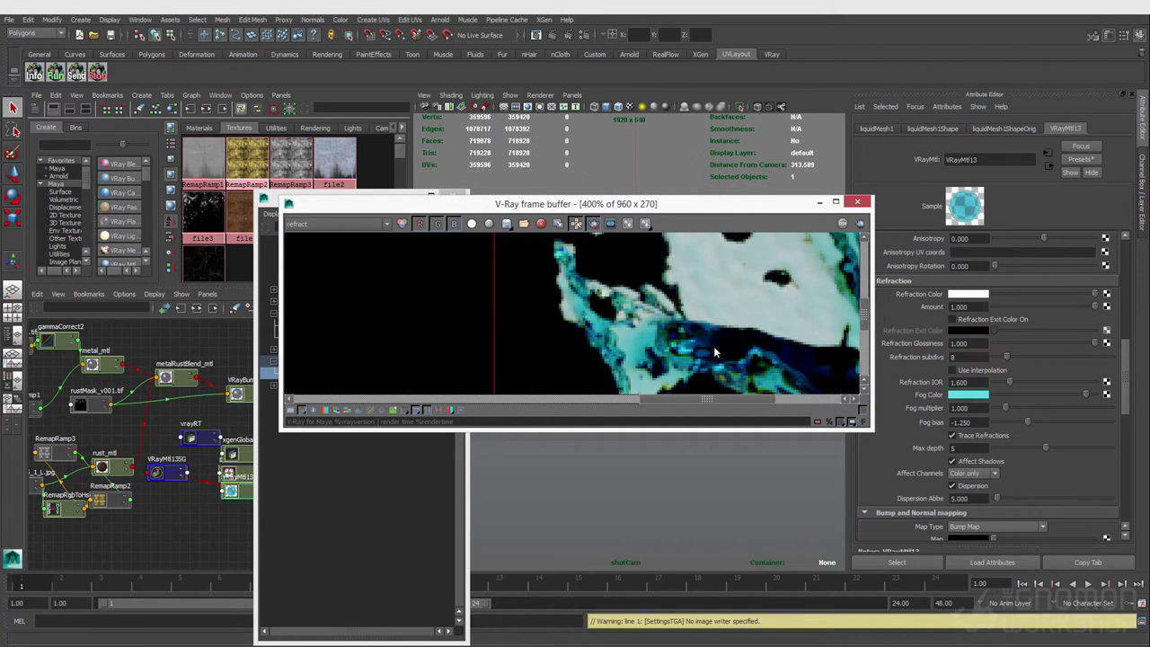
Inspect the right splash's dispersion up close in the refract element and in RGB color, and return to the full frame.
{"action": "middle_click_drag", "start_coordinate": [715, 334], "coordinate": [533, 256]}
{"action": "middle_click_drag", "start_coordinate": [624, 310], "coordinate": [718, 391]}
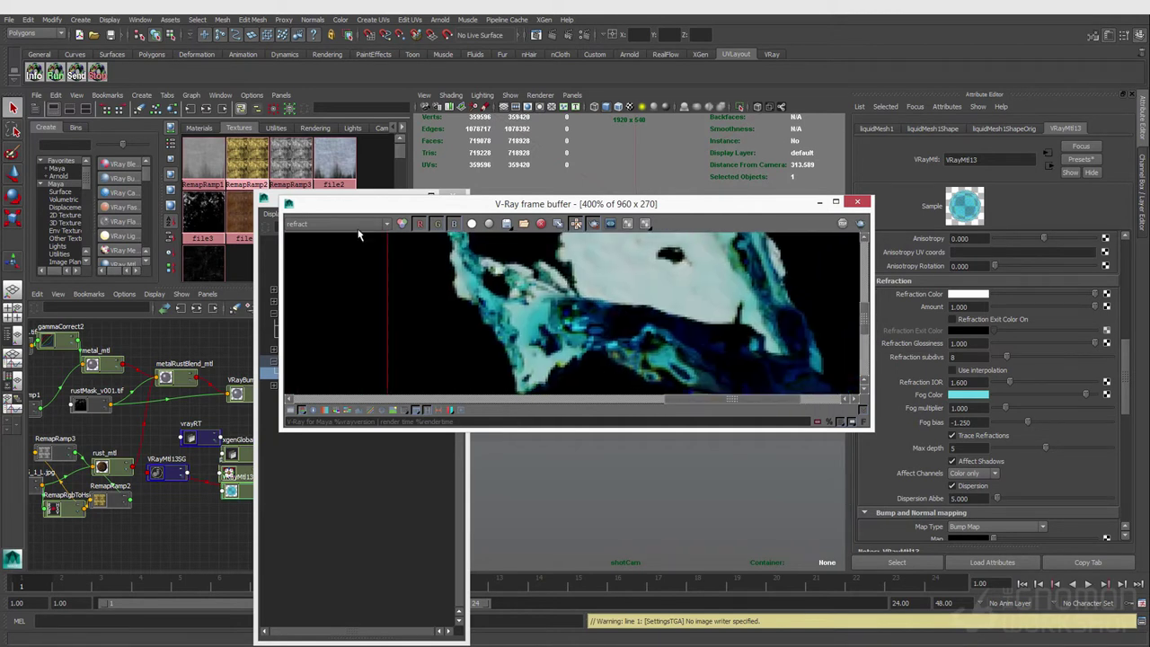
{"action": "left_click", "coordinate": [337, 224]}
{"action": "left_click", "coordinate": [337, 232]}
{"action": "scroll", "coordinate": [557, 283], "scroll_direction": "down", "scroll_amount": 1}
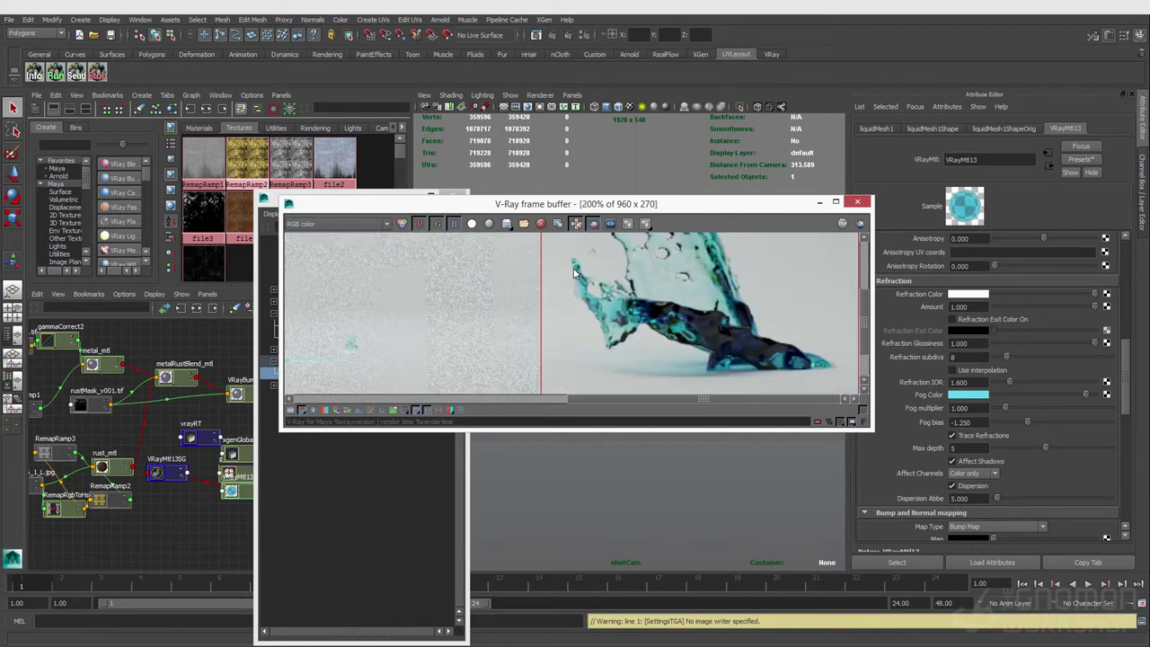
{"action": "middle_click_drag", "start_coordinate": [588, 265], "coordinate": [600, 287]}
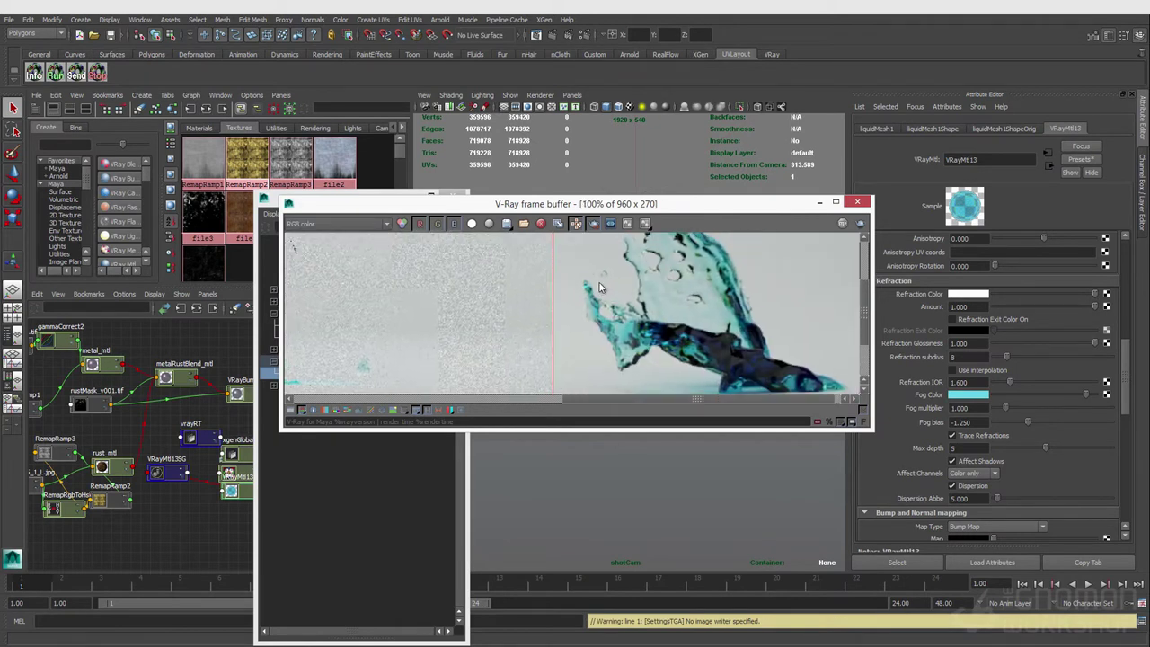
{"action": "scroll", "coordinate": [599, 288], "scroll_direction": "down", "scroll_amount": 1}
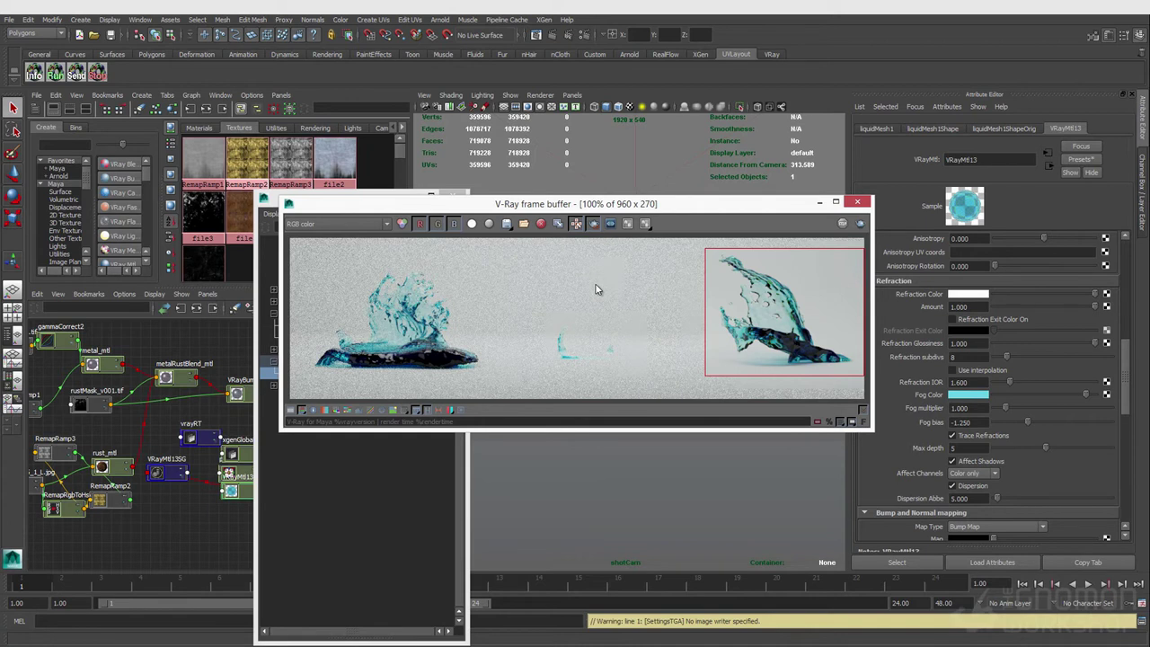
Clear the windows off the node graph and create a new VRayMtl beneath the liquid material VRayMtl13.
{"action": "left_click_drag", "start_coordinate": [596, 205], "coordinate": [586, 264]}
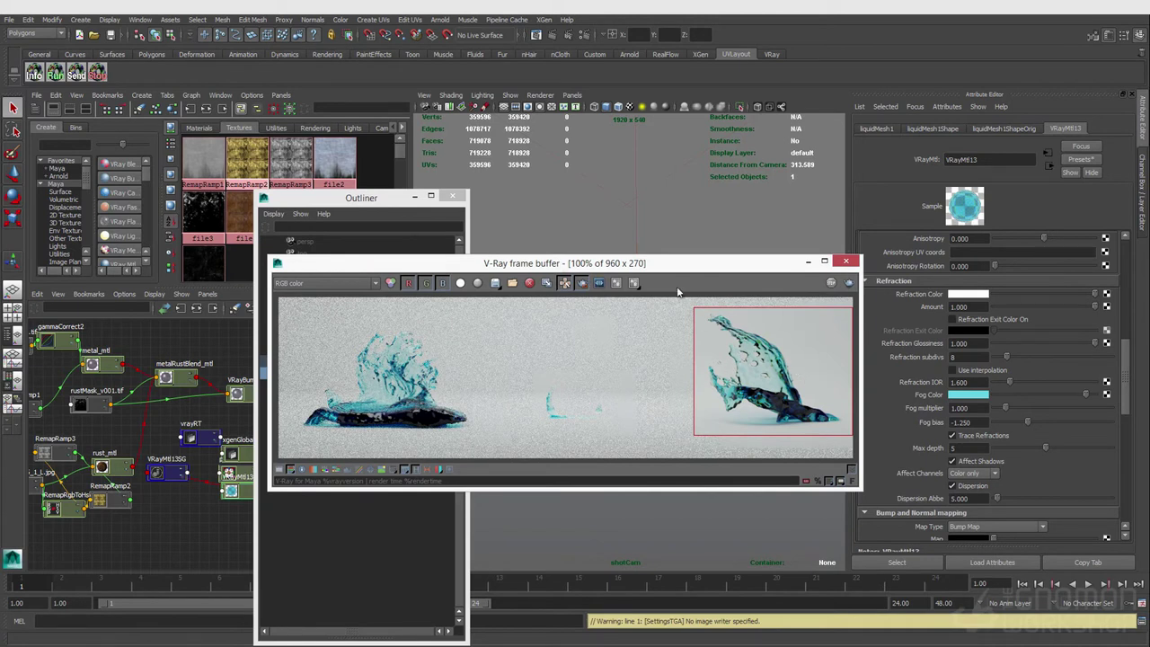
{"action": "left_click_drag", "start_coordinate": [560, 263], "coordinate": [736, 299]}
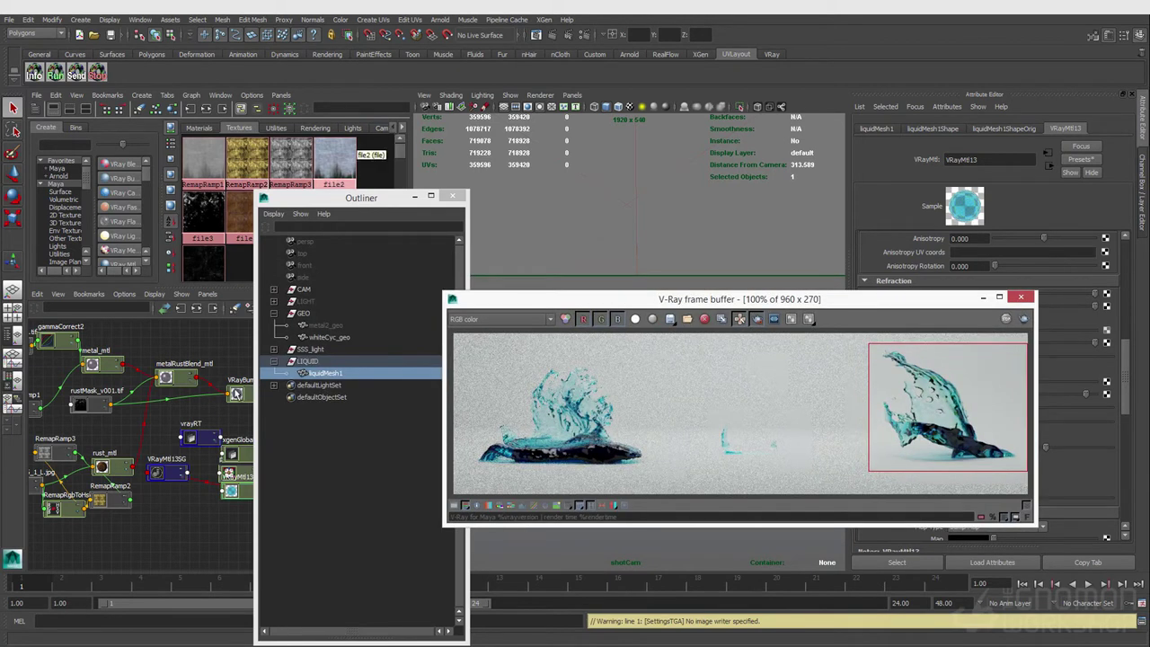
{"action": "left_click_drag", "start_coordinate": [719, 299], "coordinate": [860, 374]}
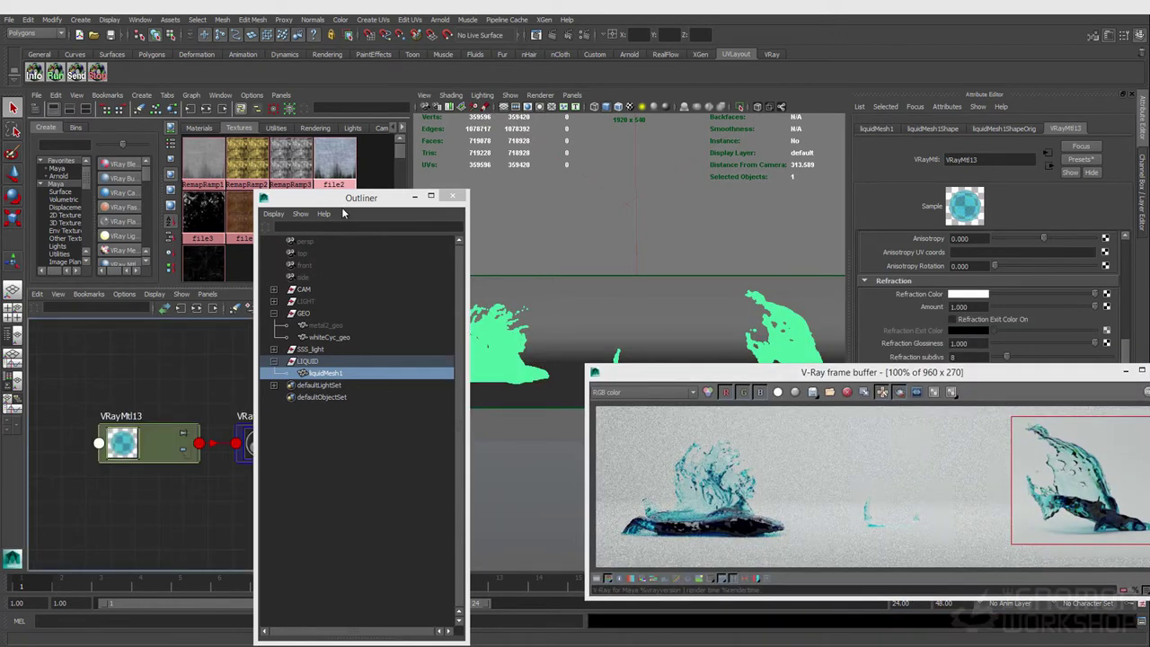
{"action": "left_click_drag", "start_coordinate": [344, 200], "coordinate": [508, 166]}
{"action": "left_click", "coordinate": [222, 501]}
{"action": "key", "text": "Tab"}
{"action": "type", "text": "vra"}
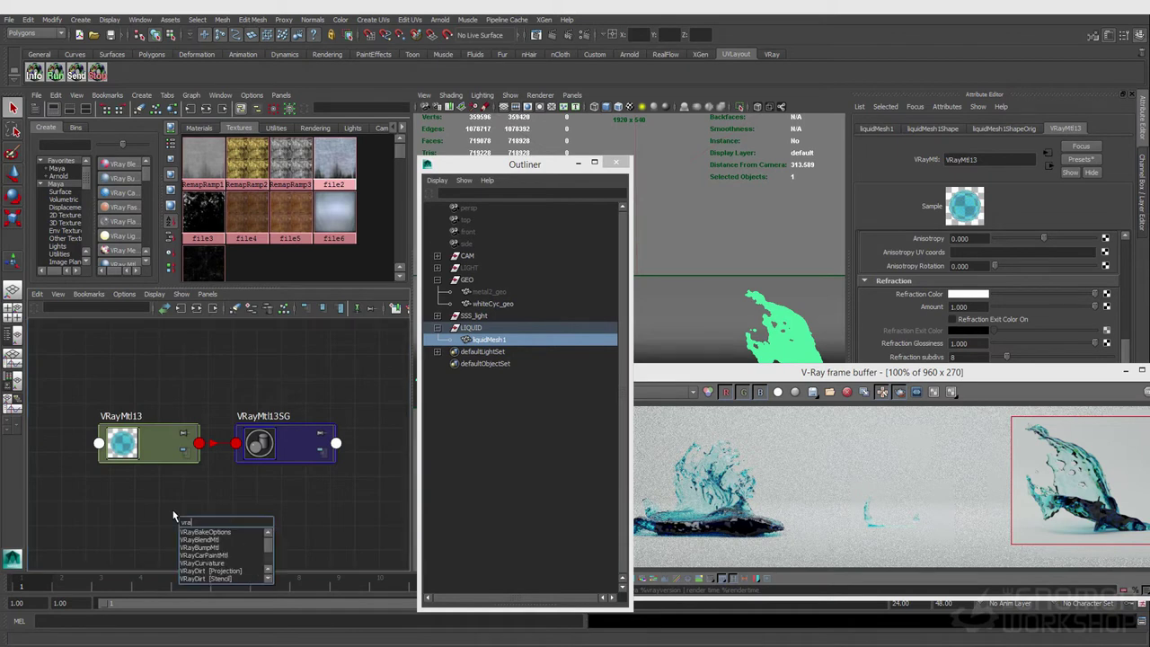
{"action": "type", "text": "ymtl"}
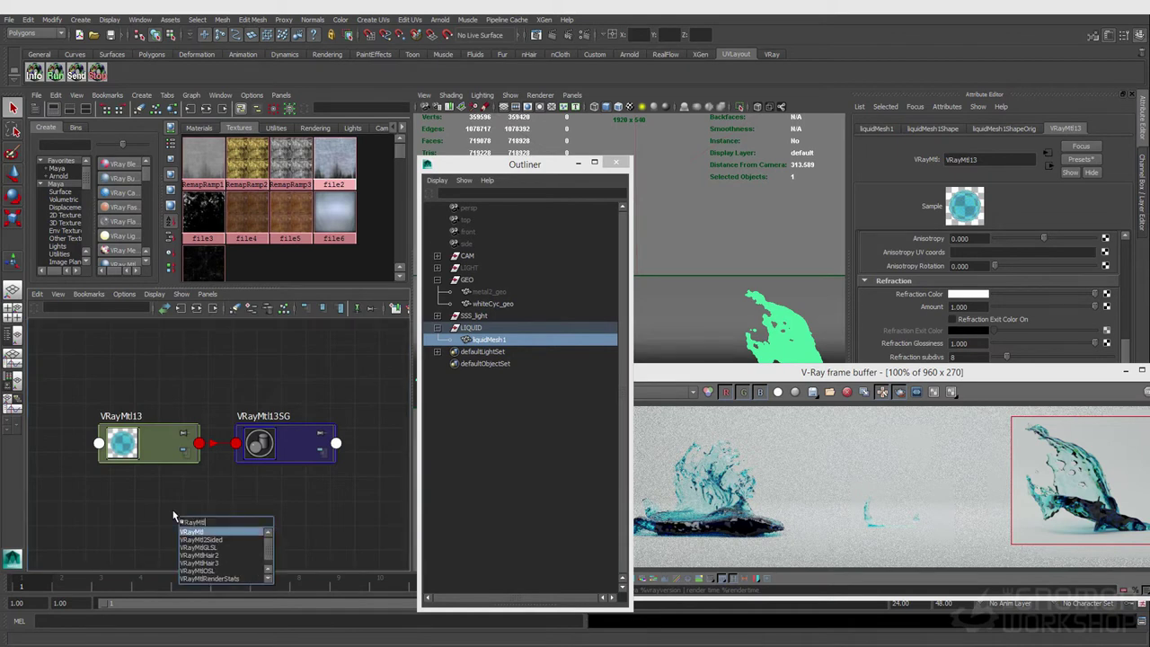
{"action": "key", "text": "Return"}
Set VRayMtl14's Roughness Amount to 0.438, its Reflection Color to mid grey and its Reflection Glossiness to 0.473.
{"action": "scroll", "coordinate": [1033, 279], "scroll_direction": "up", "scroll_amount": 5}
{"action": "left_click_drag", "start_coordinate": [1026, 264], "coordinate": [1029, 266]}
{"action": "left_click_drag", "start_coordinate": [993, 301], "coordinate": [1036, 302]}
{"action": "left_click_drag", "start_coordinate": [1026, 372], "coordinate": [979, 492]}
{"action": "left_click_drag", "start_coordinate": [993, 364], "coordinate": [1039, 363]}
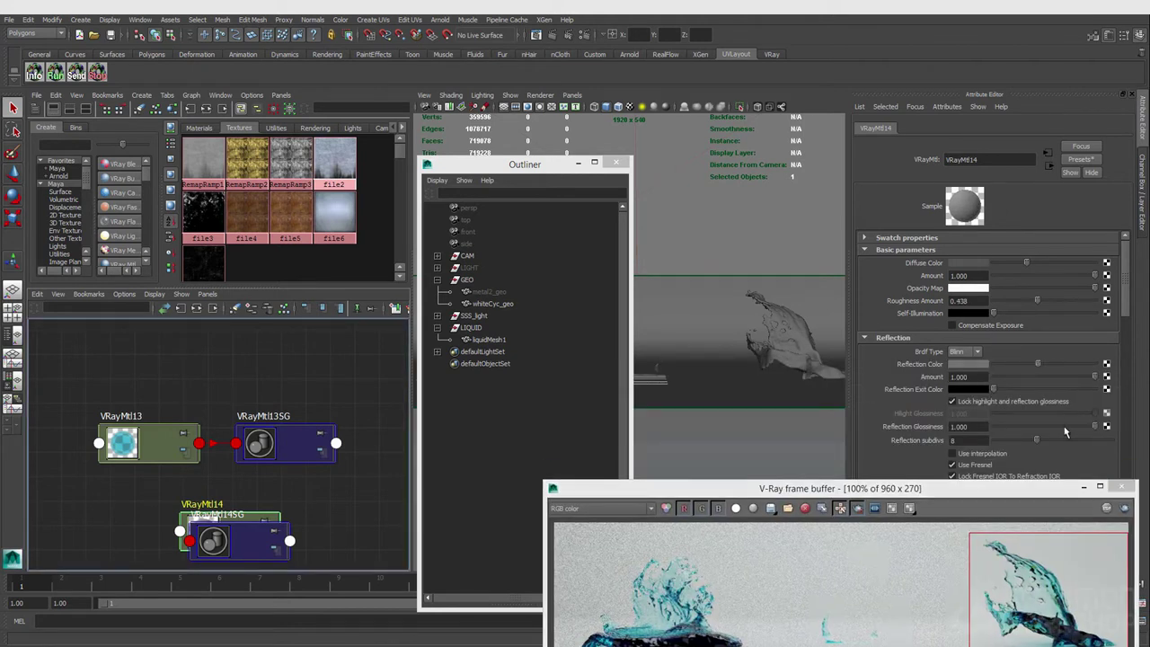
{"action": "left_click_drag", "start_coordinate": [1079, 433], "coordinate": [1043, 431]}
{"action": "left_click_drag", "start_coordinate": [1037, 364], "coordinate": [1031, 364]}
Lower VRayMtl14's reflection Amount to 0.497 and raise its Roughness Amount to 0.556.
{"action": "left_click", "coordinate": [908, 508]}
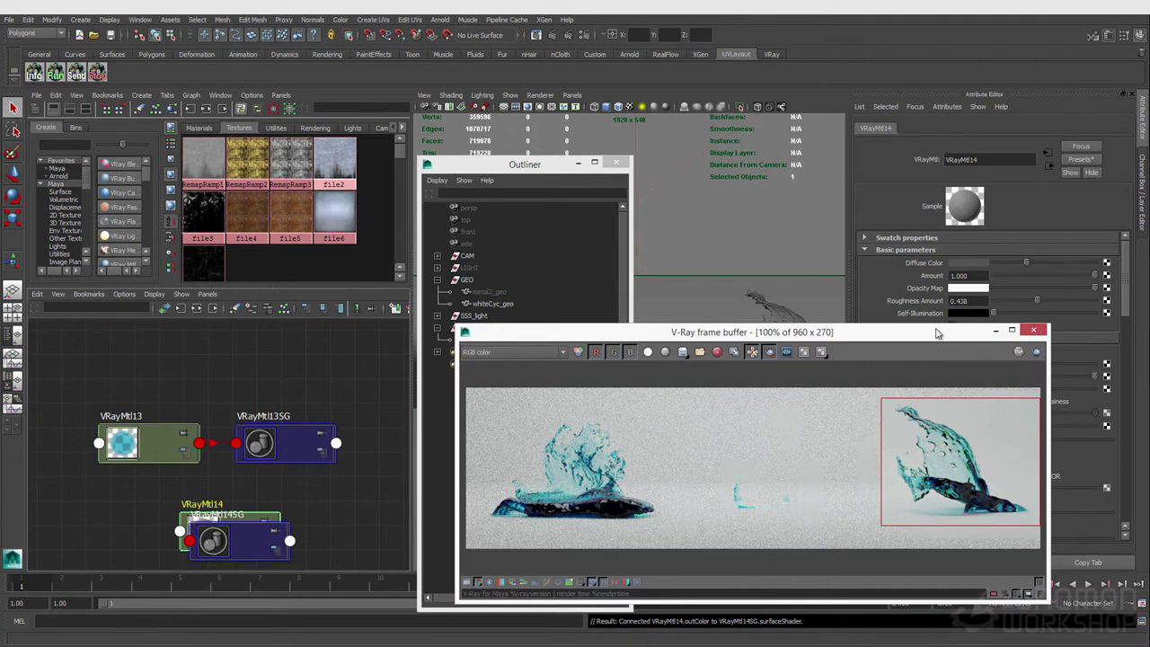
{"action": "left_click_drag", "start_coordinate": [957, 334], "coordinate": [784, 329]}
{"action": "left_click_drag", "start_coordinate": [1074, 383], "coordinate": [1042, 378]}
{"action": "left_click_drag", "start_coordinate": [1038, 300], "coordinate": [1050, 305]}
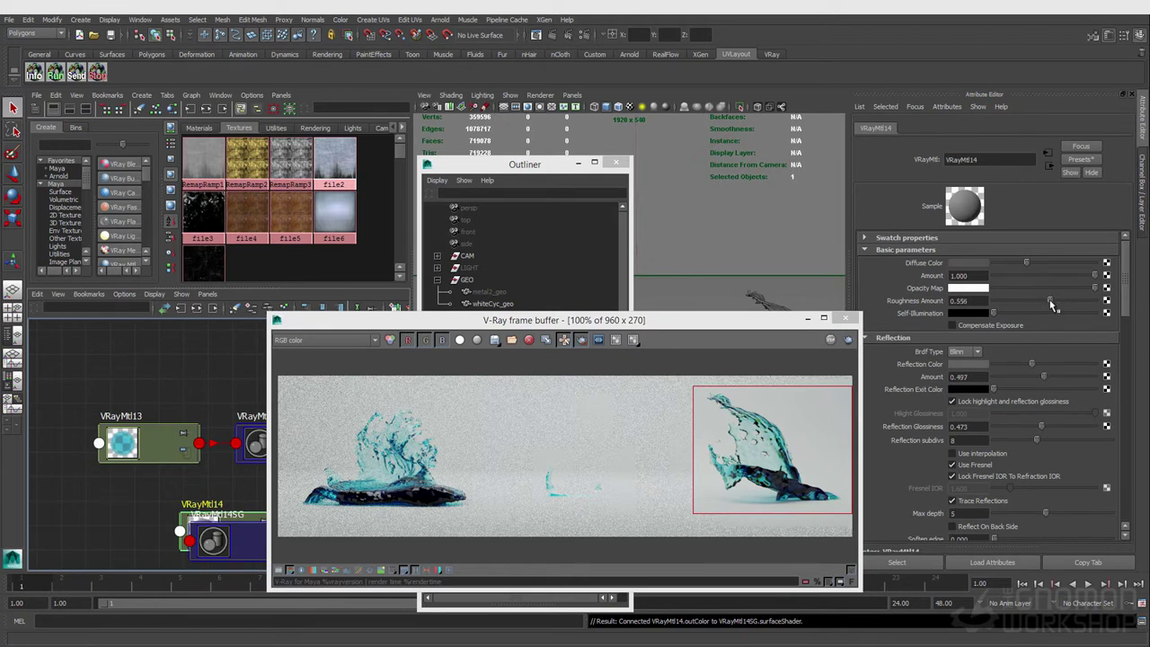
Spread the VRayMtl13SG and VRayMtl14SG nodes apart in the graph to make room between the two networks.
{"action": "left_click_drag", "start_coordinate": [492, 321], "coordinate": [654, 306]}
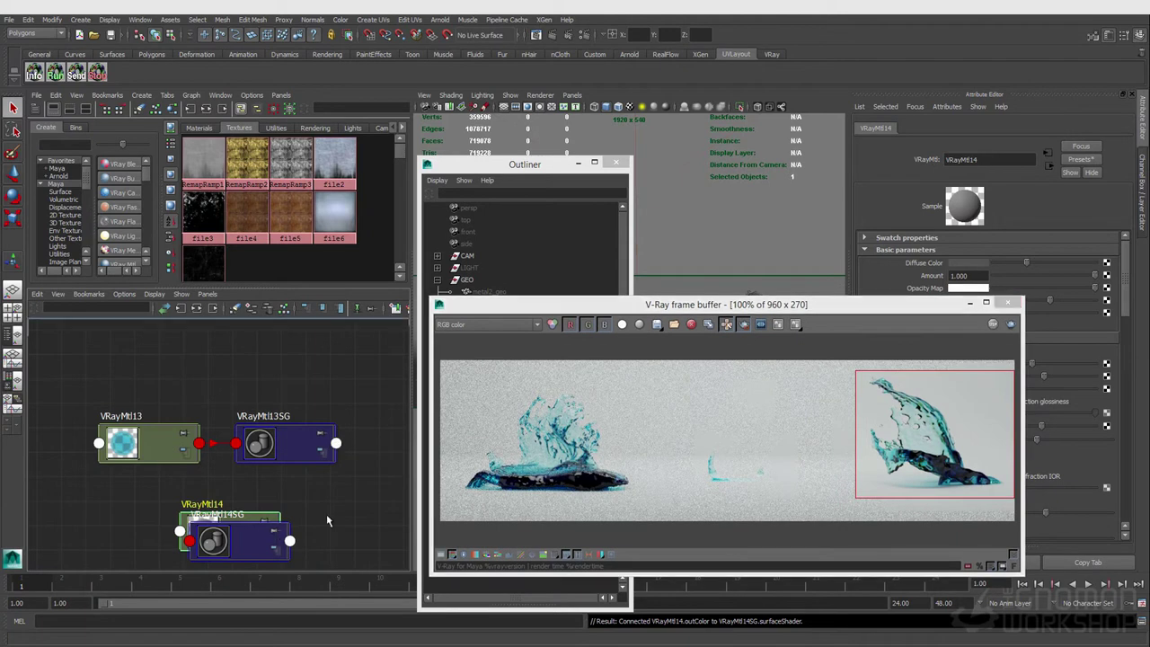
{"action": "left_click_drag", "start_coordinate": [284, 531], "coordinate": [398, 513]}
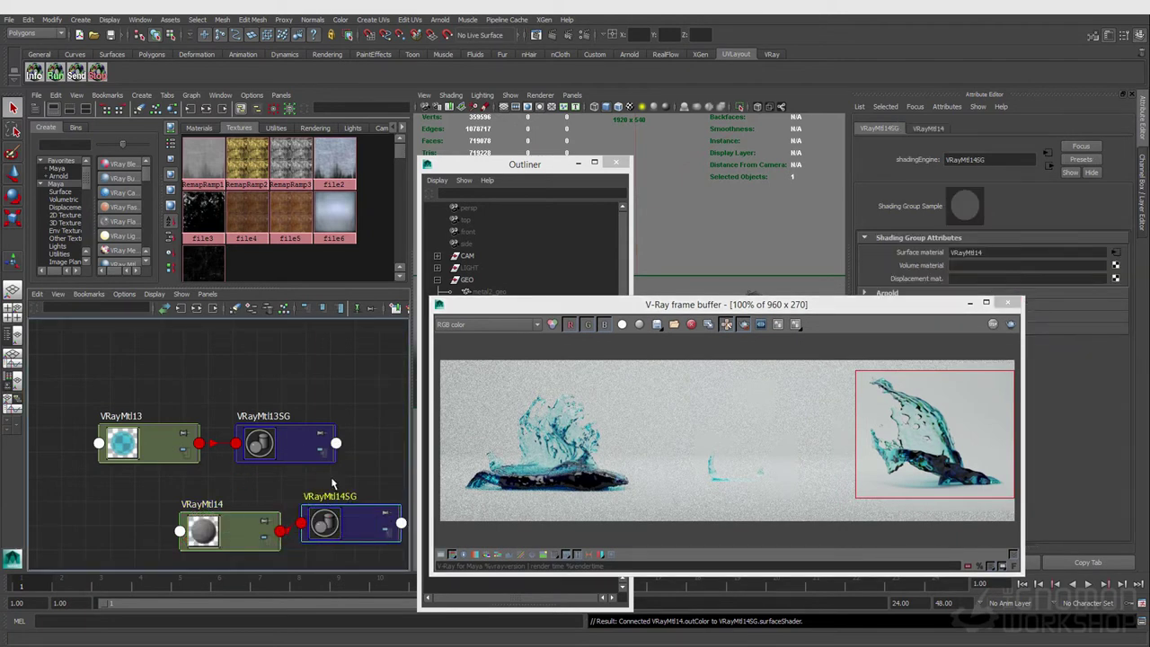
{"action": "left_click", "coordinate": [331, 484]}
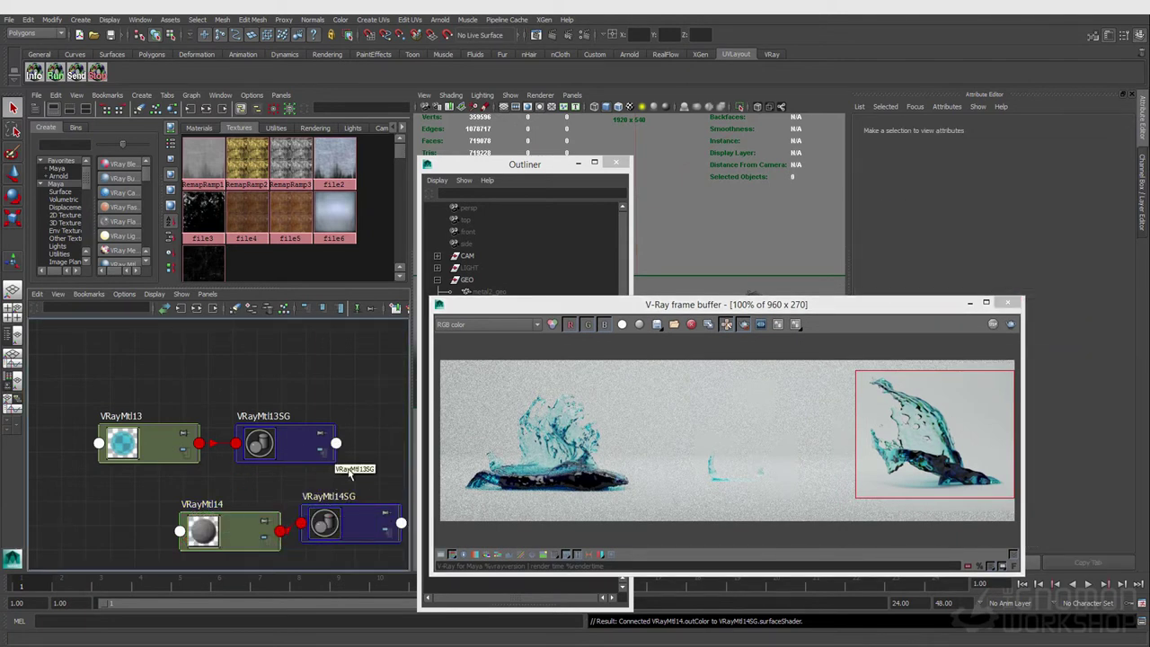
{"action": "left_click_drag", "start_coordinate": [326, 458], "coordinate": [338, 424]}
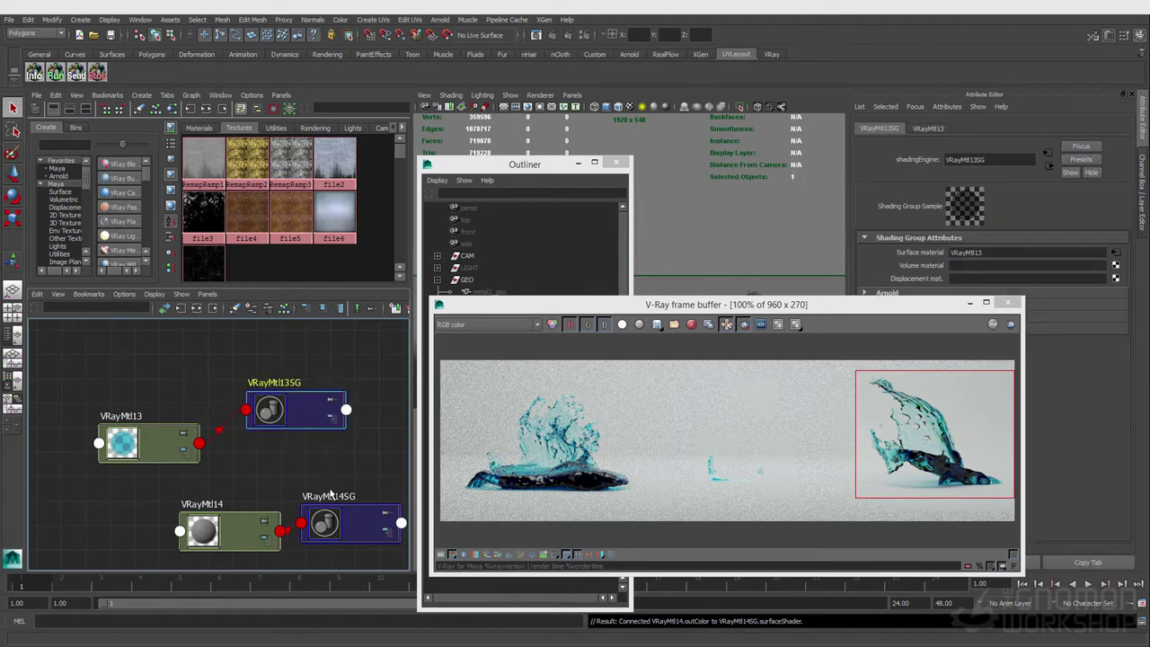
Create a VRayBlendMtl between the shading groups and connect its output to VRayMtl13SG as surface material.
{"action": "left_click", "coordinate": [349, 481]}
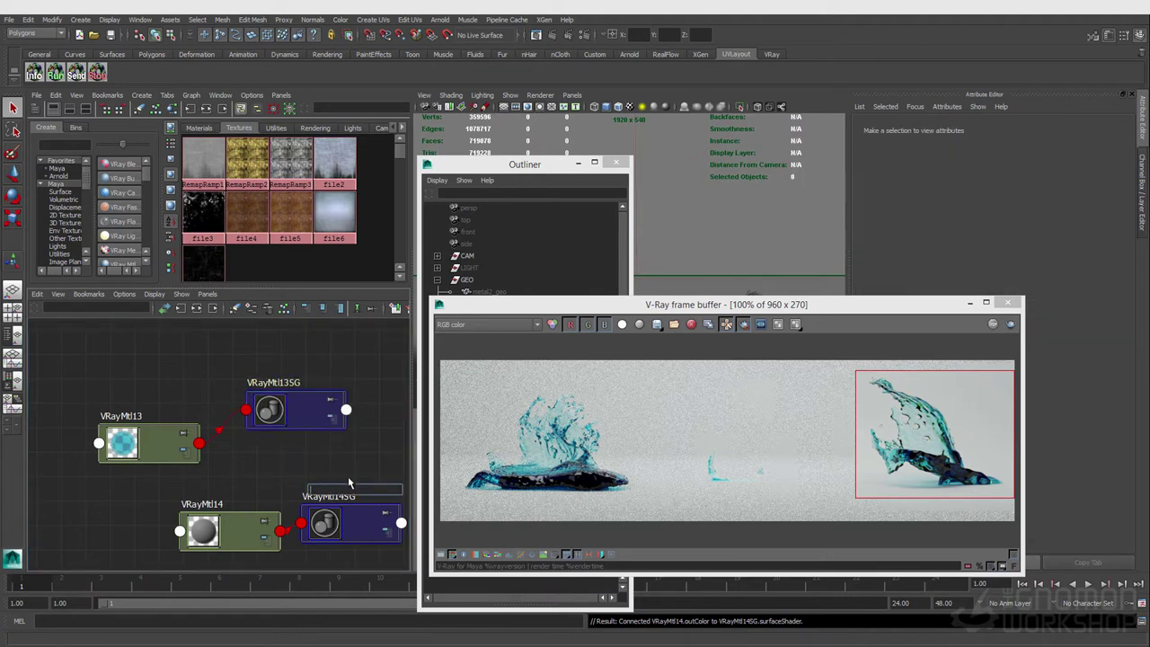
{"action": "type", "text": "vraybl"}
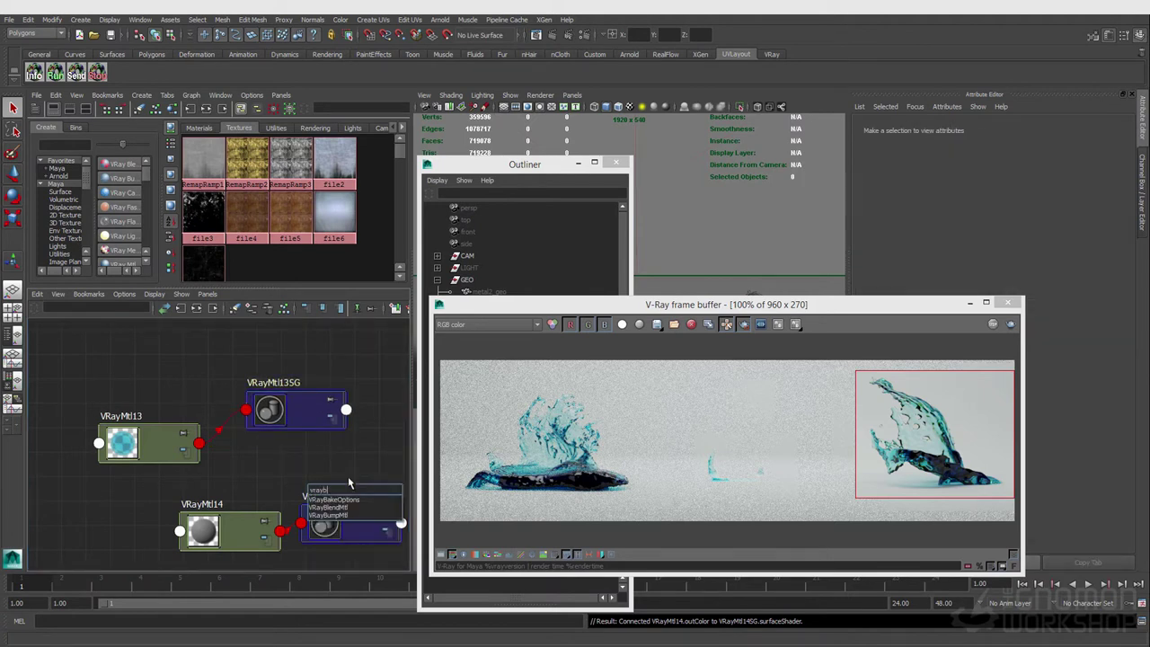
{"action": "key", "text": "Return"}
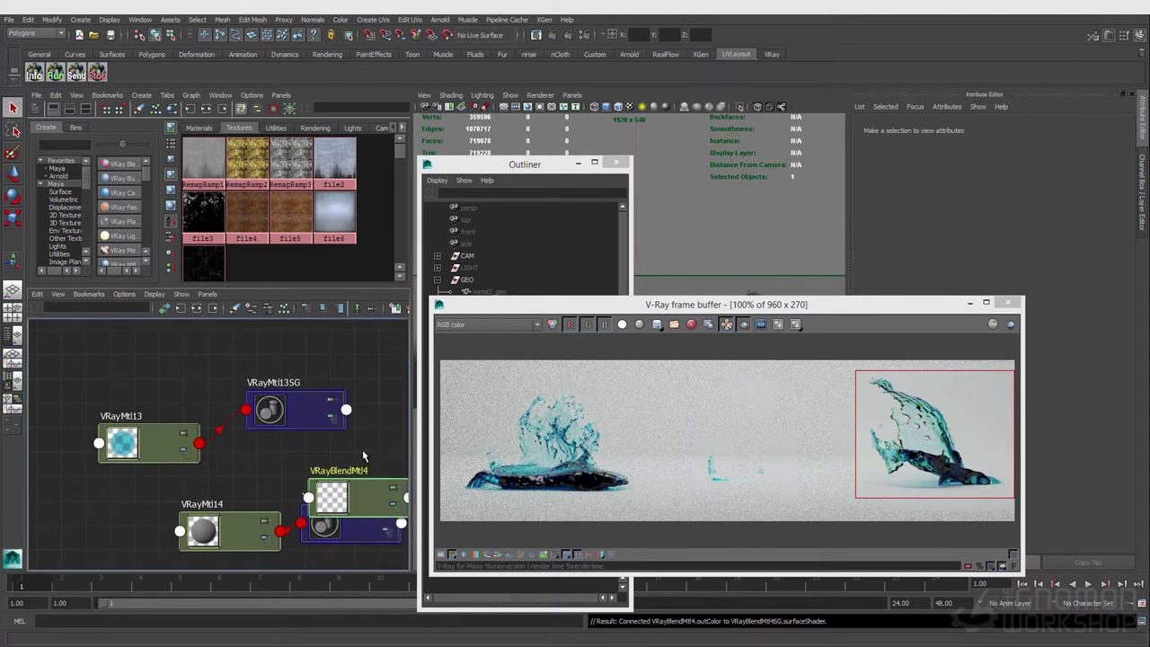
{"action": "left_click_drag", "start_coordinate": [368, 491], "coordinate": [357, 456]}
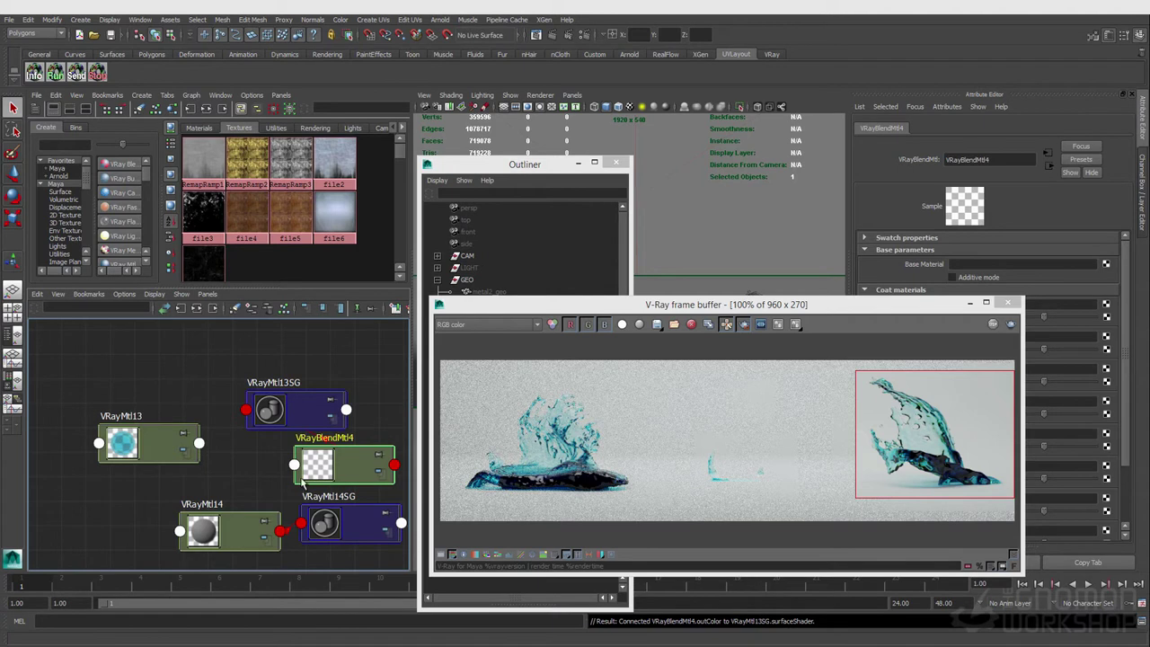
Assign VRayMtl13 as the blend's Base Material and VRayMtl14 as Coat Material 0, and delete the unused VRayMtl14SG.
{"action": "left_click_drag", "start_coordinate": [622, 306], "coordinate": [589, 463]}
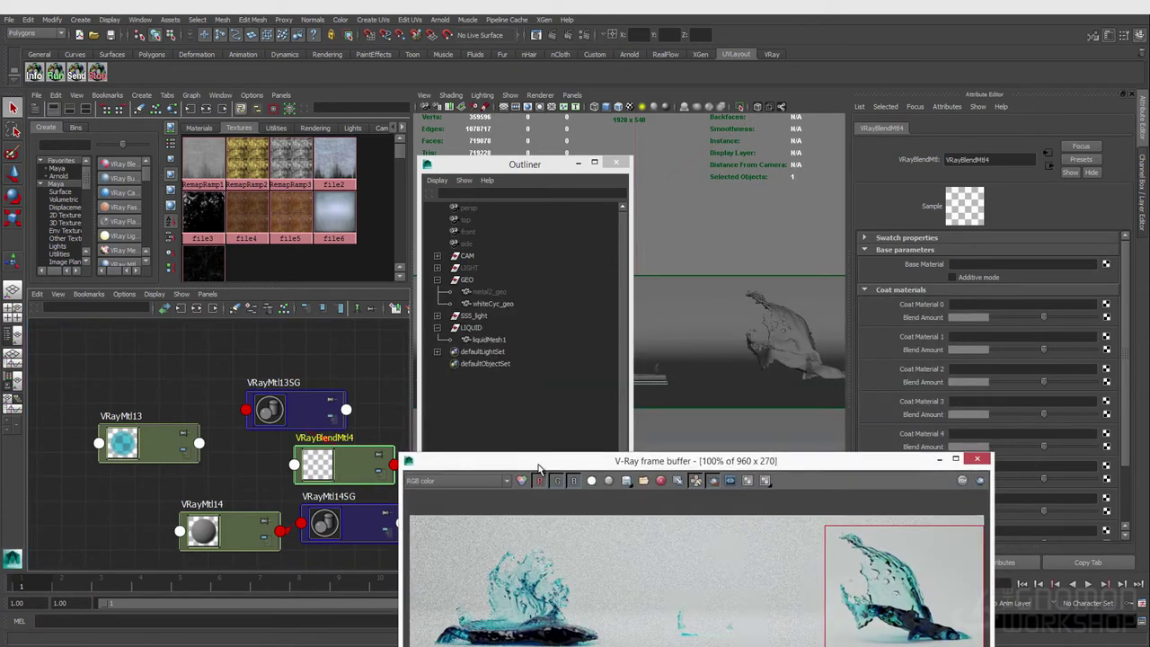
{"action": "middle_click_drag", "start_coordinate": [114, 455], "coordinate": [927, 266]}
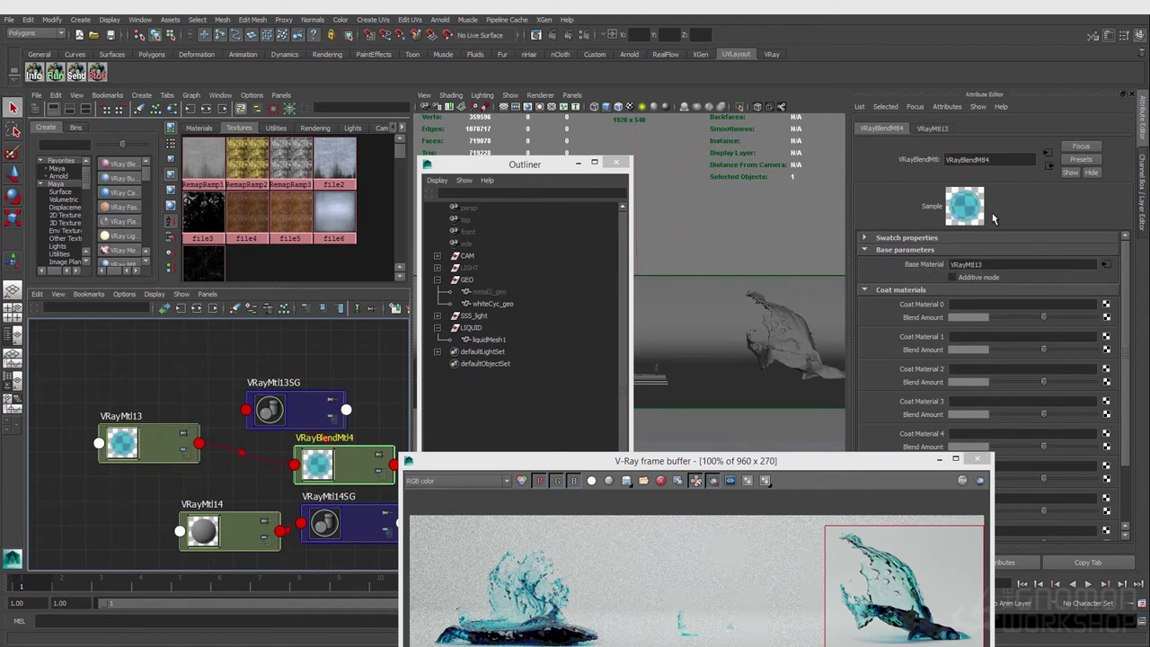
{"action": "middle_click_drag", "start_coordinate": [231, 537], "coordinate": [925, 308]}
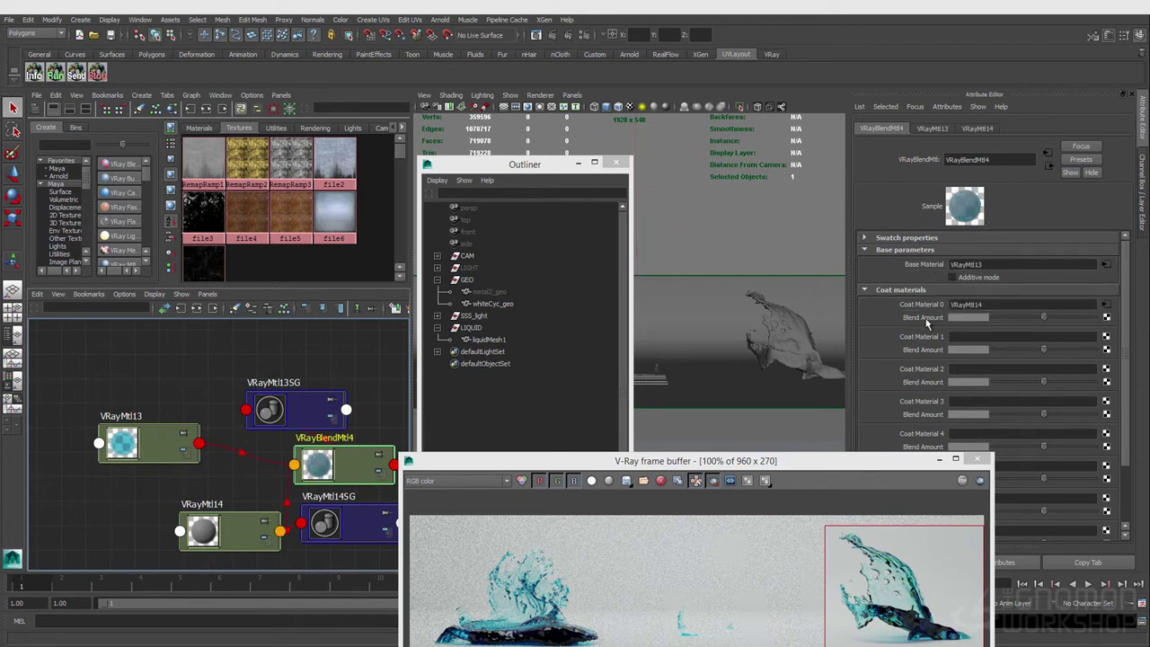
{"action": "left_click", "coordinate": [350, 537]}
{"action": "key", "text": "Delete"}
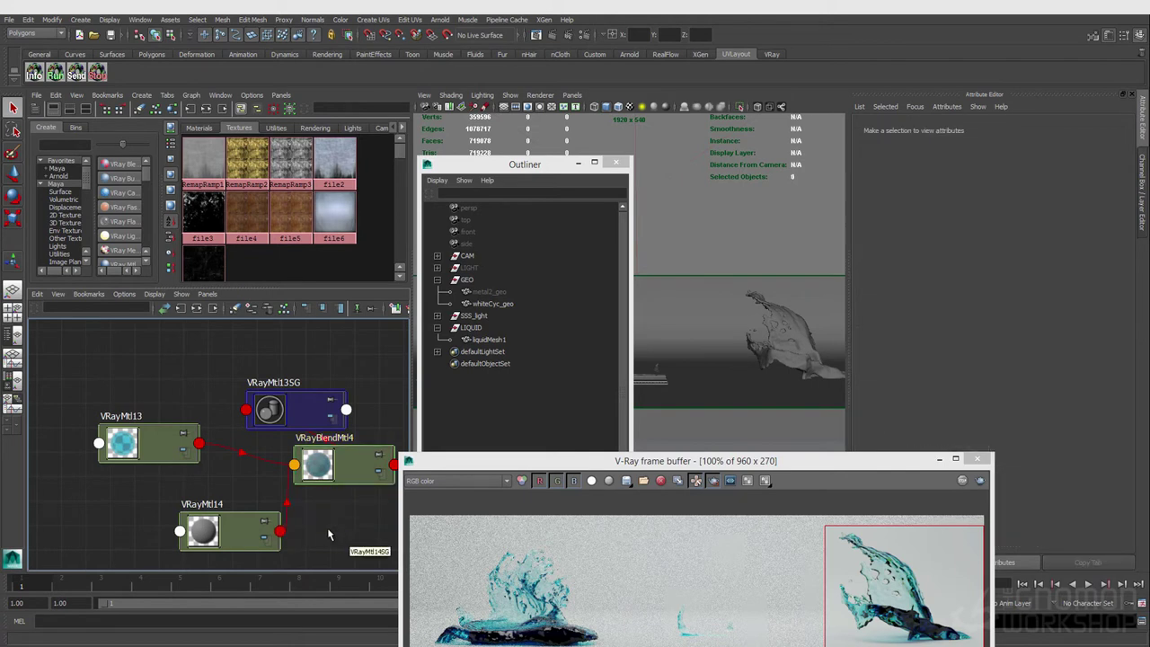
Create a Snow texture with a black Surface Color and connect it to the Blend Amount of Coat Material 0.
{"action": "middle_click_drag", "start_coordinate": [149, 535], "coordinate": [150, 535]}
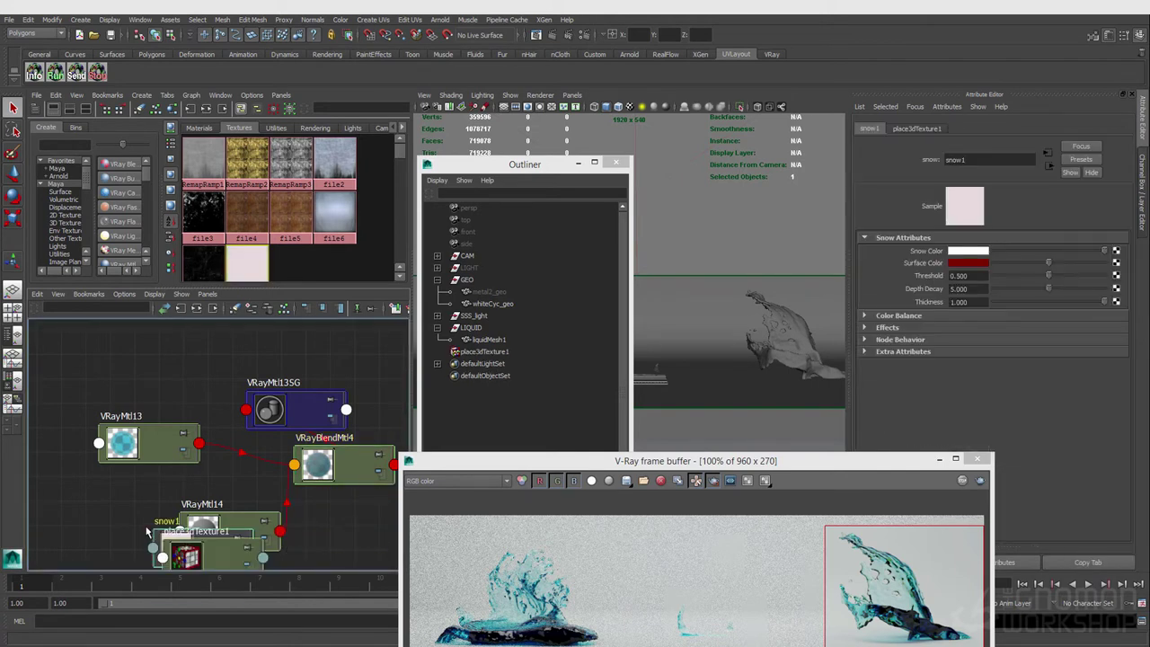
{"action": "left_click_drag", "start_coordinate": [224, 552], "coordinate": [145, 566]}
{"action": "left_click", "coordinate": [202, 550]}
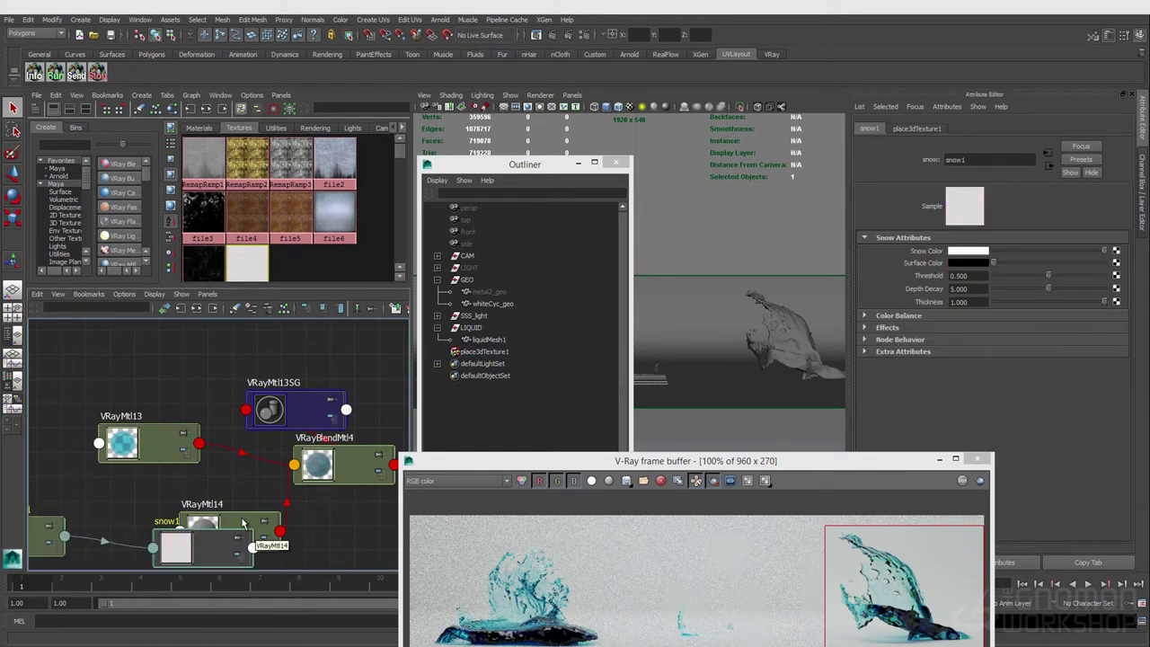
{"action": "left_click", "coordinate": [331, 474]}
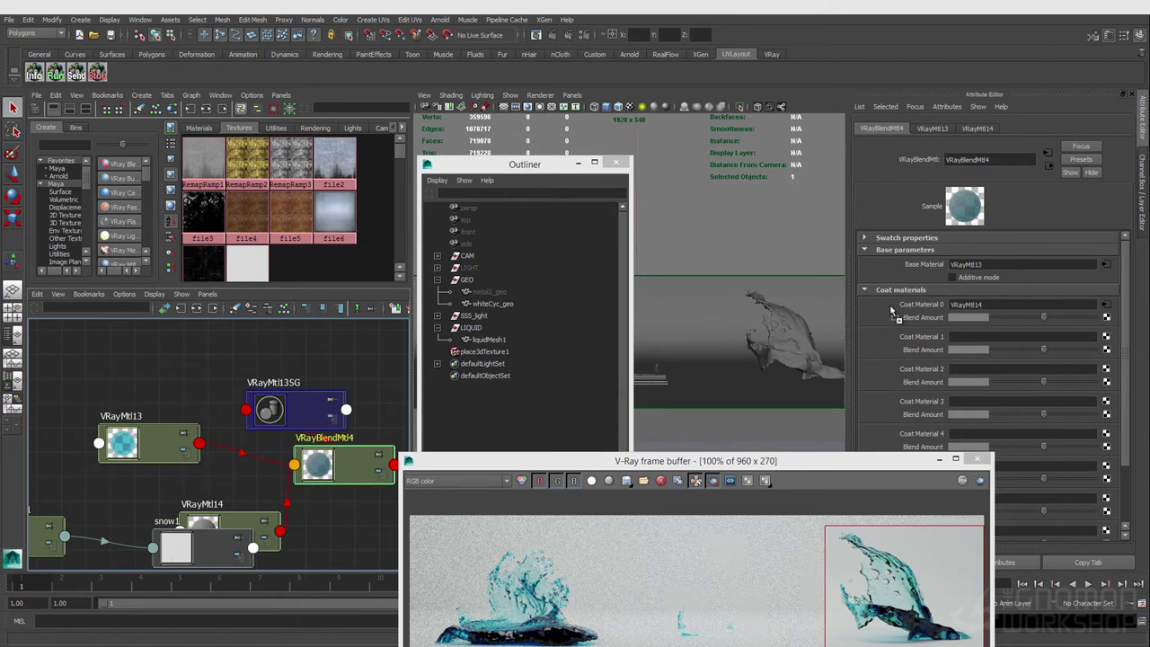
{"action": "middle_click_drag", "start_coordinate": [914, 320], "coordinate": [925, 318]}
Render the region around the right splash with the blend material, stop it and restart it as an interactive render.
{"action": "left_click_drag", "start_coordinate": [888, 462], "coordinate": [852, 298]}
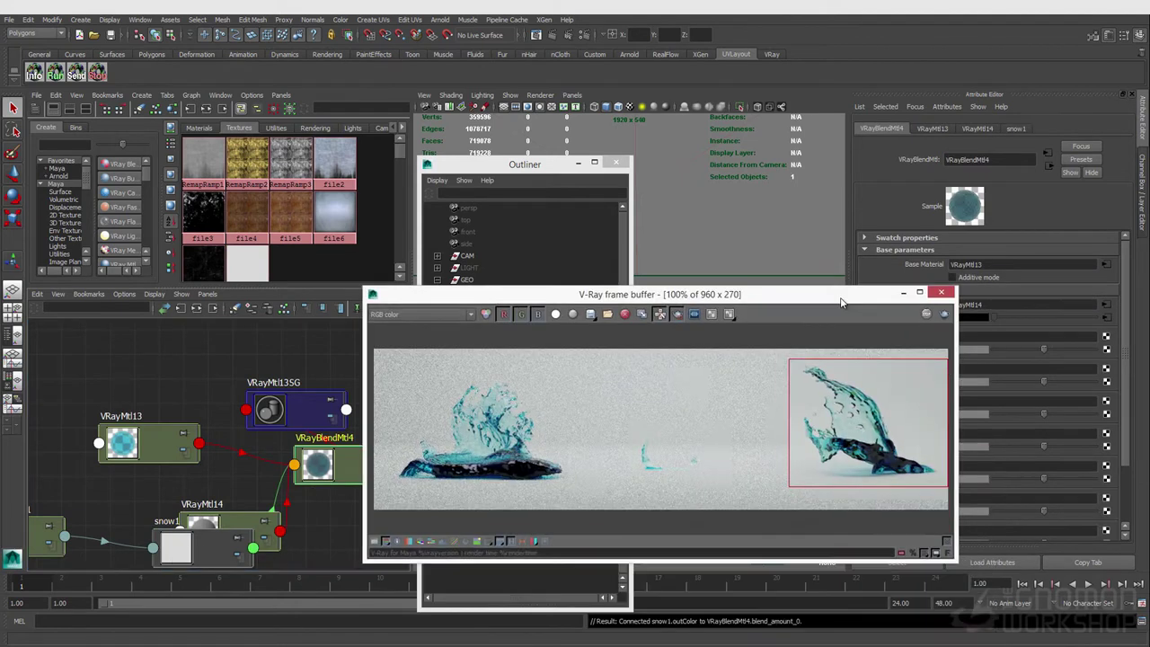
{"action": "left_click", "coordinate": [942, 317]}
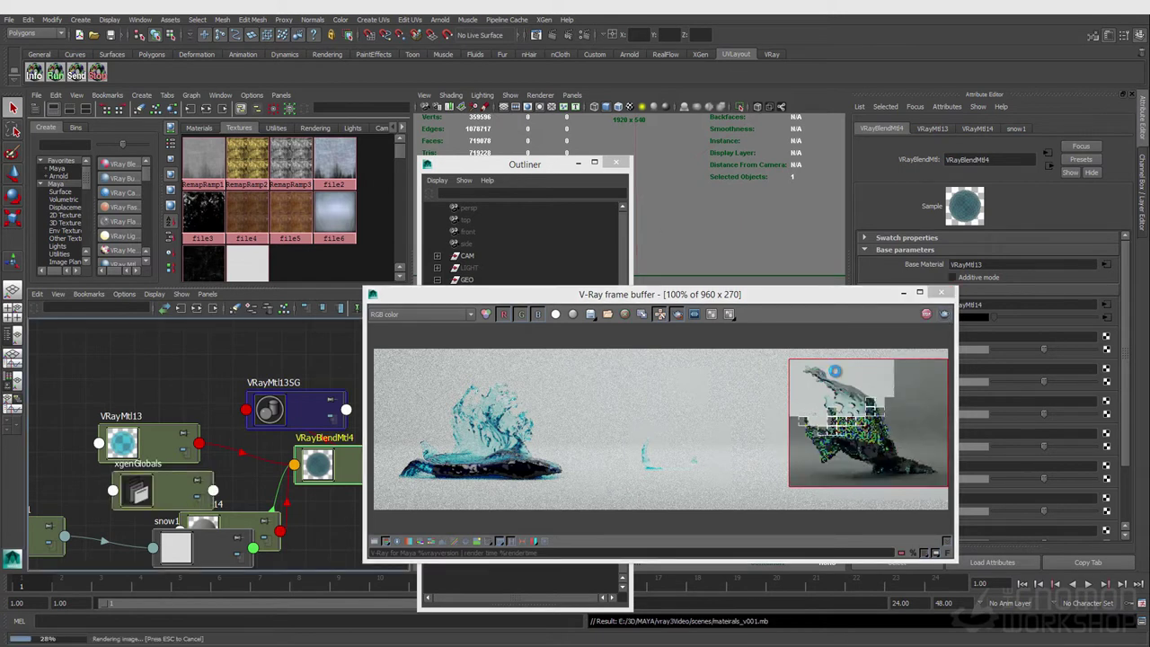
{"action": "scroll", "coordinate": [883, 399], "scroll_direction": "up", "scroll_amount": 1}
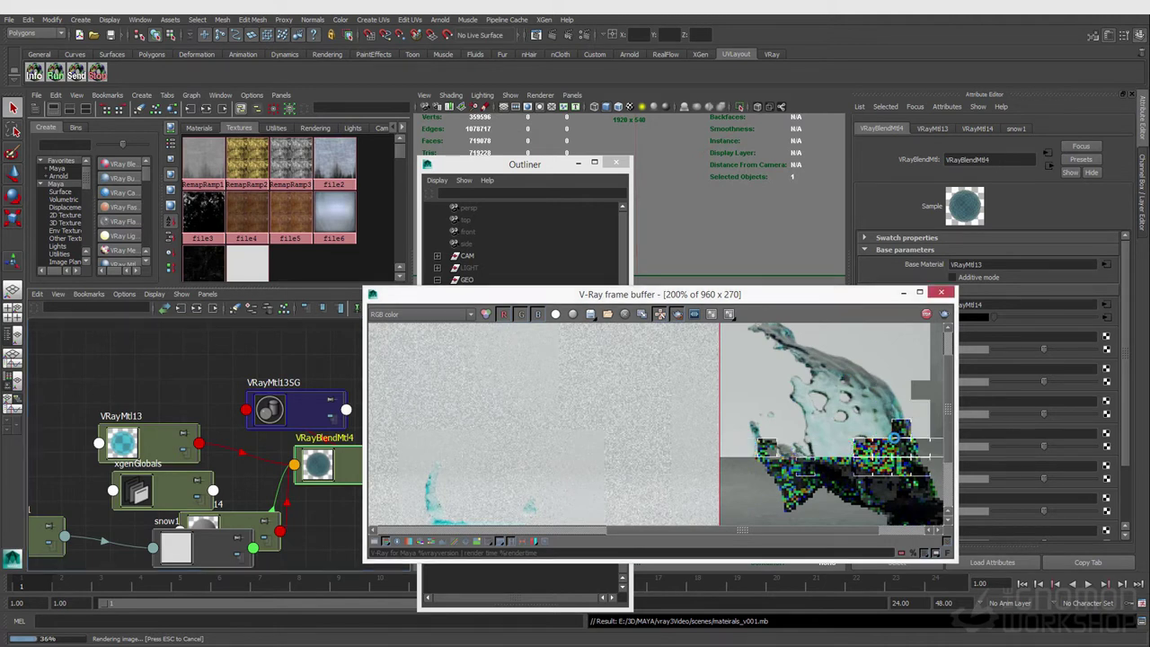
{"action": "left_click", "coordinate": [724, 281]}
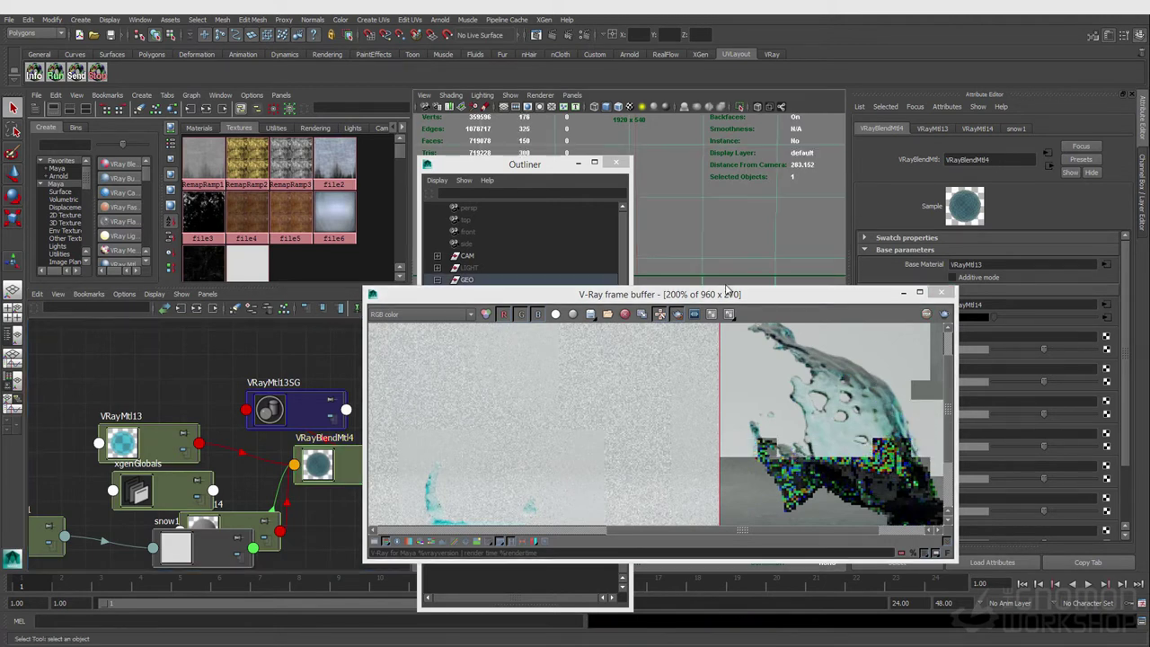
{"action": "left_click", "coordinate": [566, 35]}
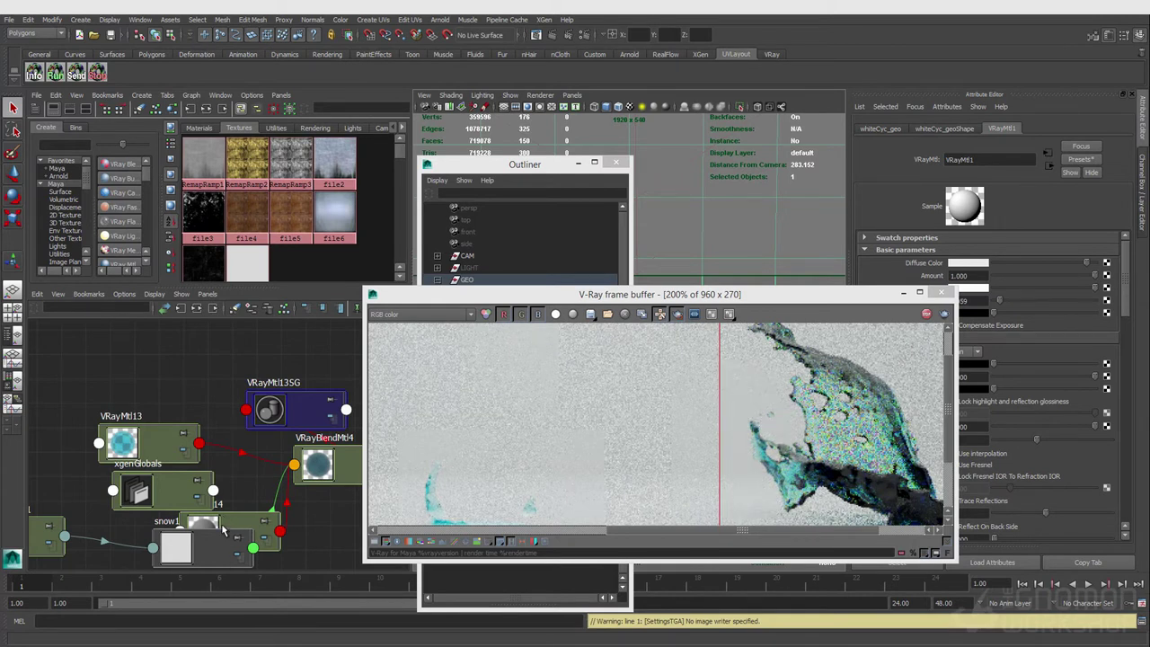
Move VRayMtl14 clear of the snow node and duplicate the scratches.jpg file texture.
{"action": "left_click_drag", "start_coordinate": [218, 521], "coordinate": [289, 530]}
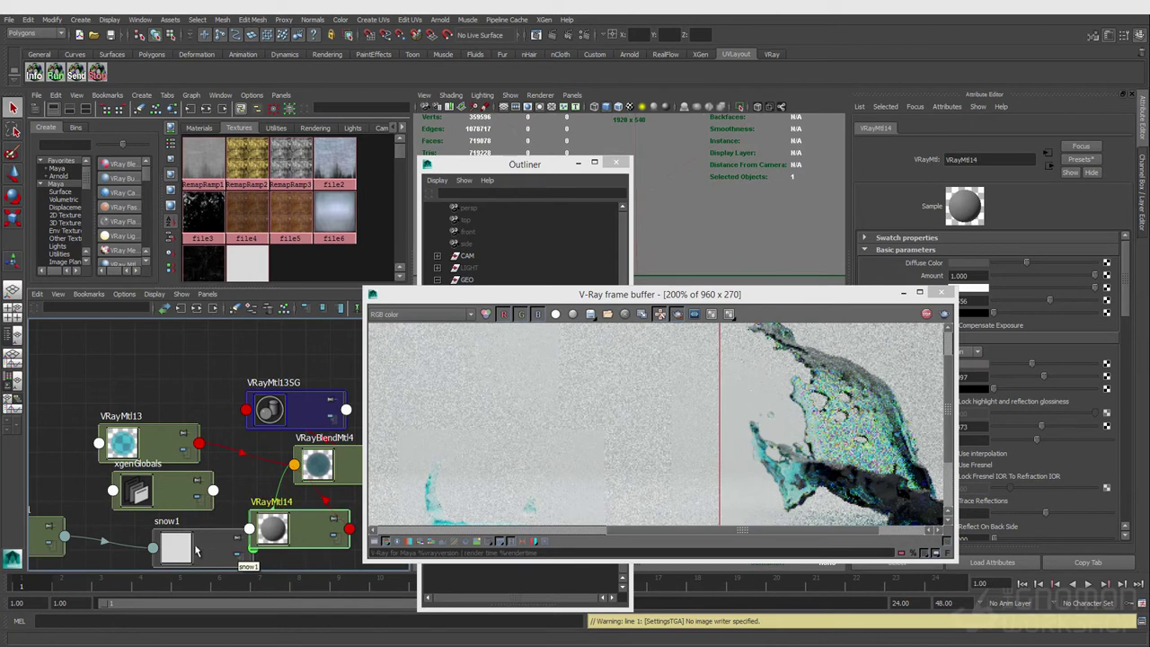
{"action": "left_click", "coordinate": [183, 511]}
{"action": "left_click", "coordinate": [205, 268]}
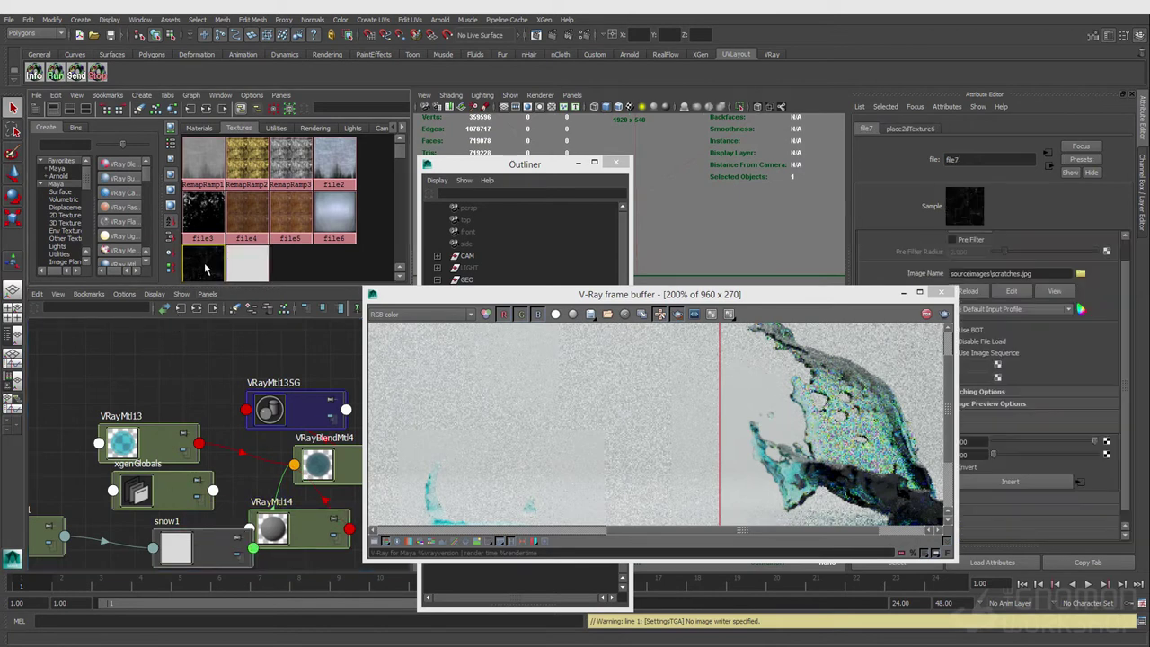
{"action": "key", "text": "ctrl+d"}
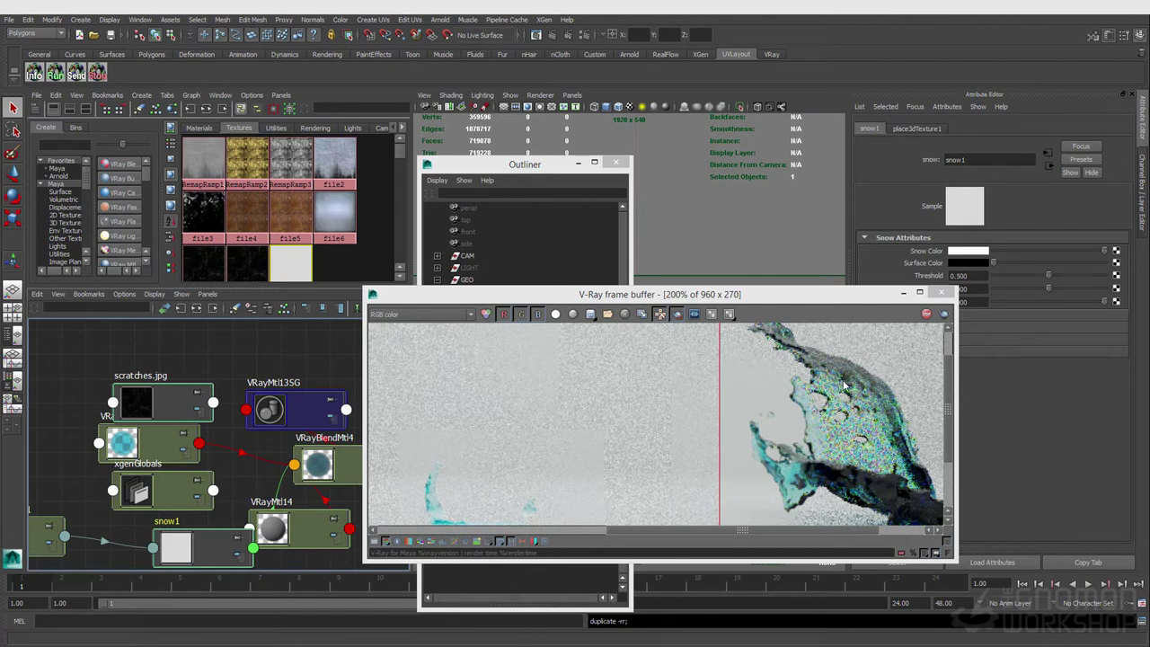
Delete the duplicated scratches.jpg texture, create a Solid Fractal texture in its place and move the fractal's placement node clear of it.
{"action": "left_click_drag", "start_coordinate": [160, 407], "coordinate": [153, 388]}
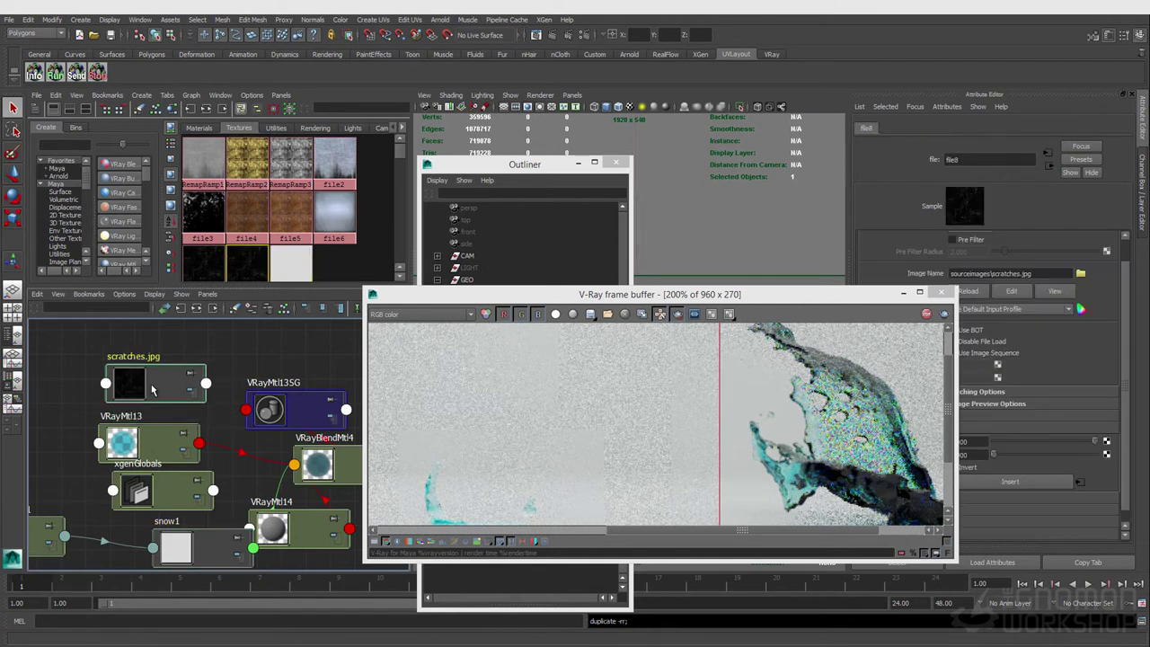
{"action": "key", "text": "Delete"}
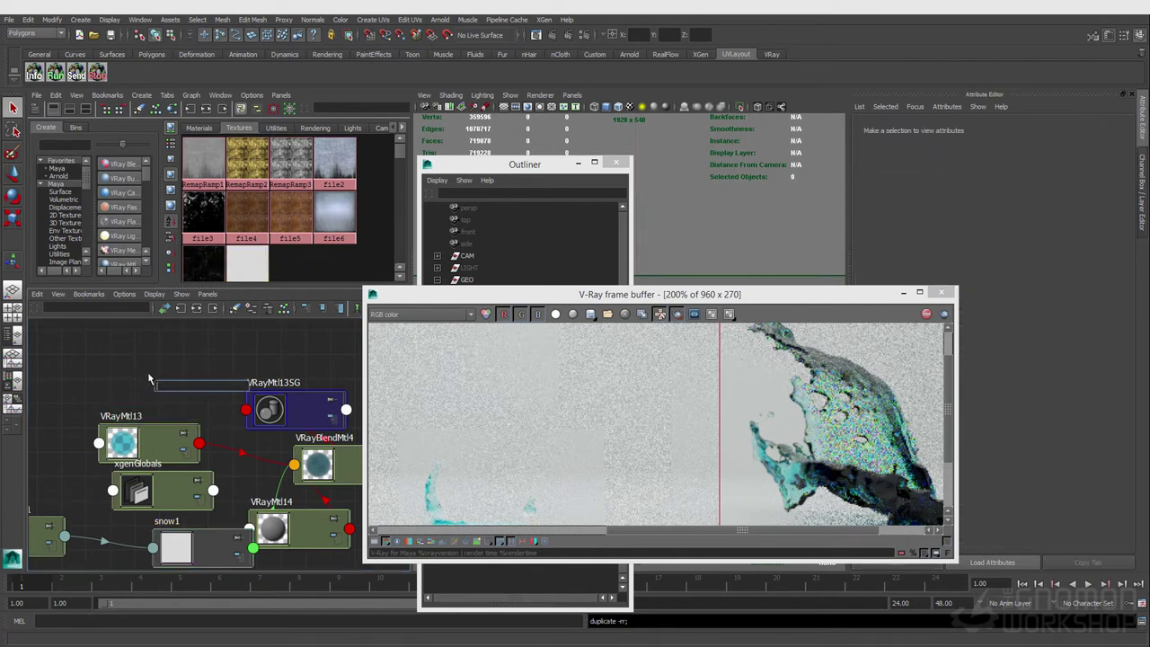
{"action": "type", "text": "fra"}
{"action": "key", "text": "Down"}
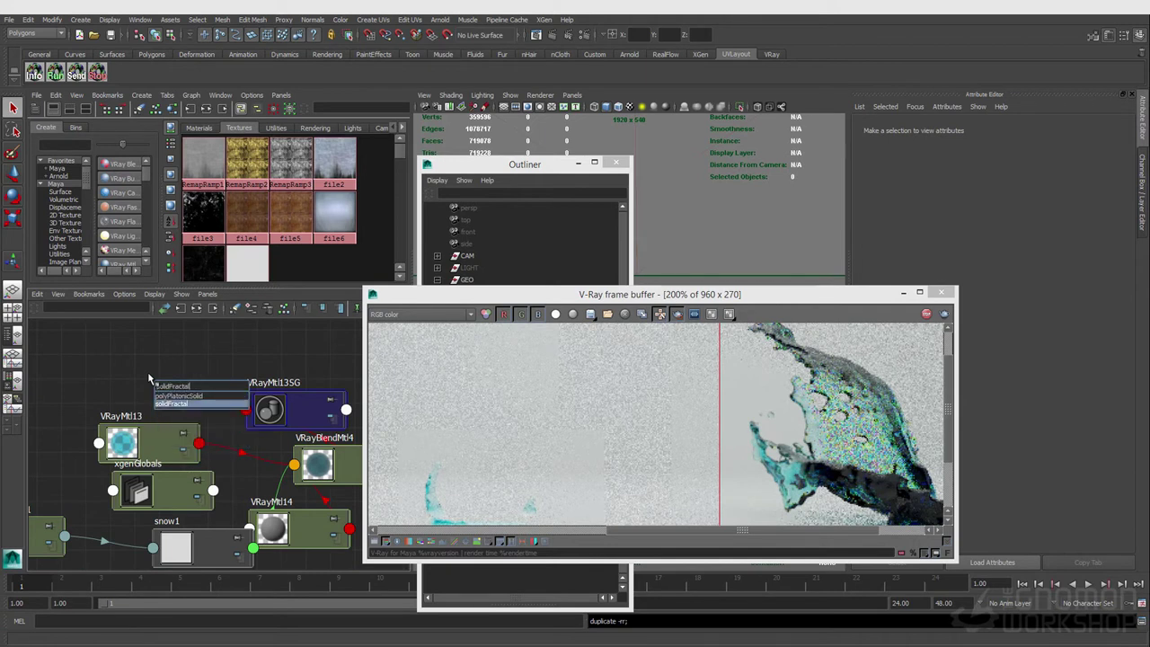
{"action": "key", "text": "Return"}
{"action": "left_click_drag", "start_coordinate": [184, 413], "coordinate": [81, 371]}
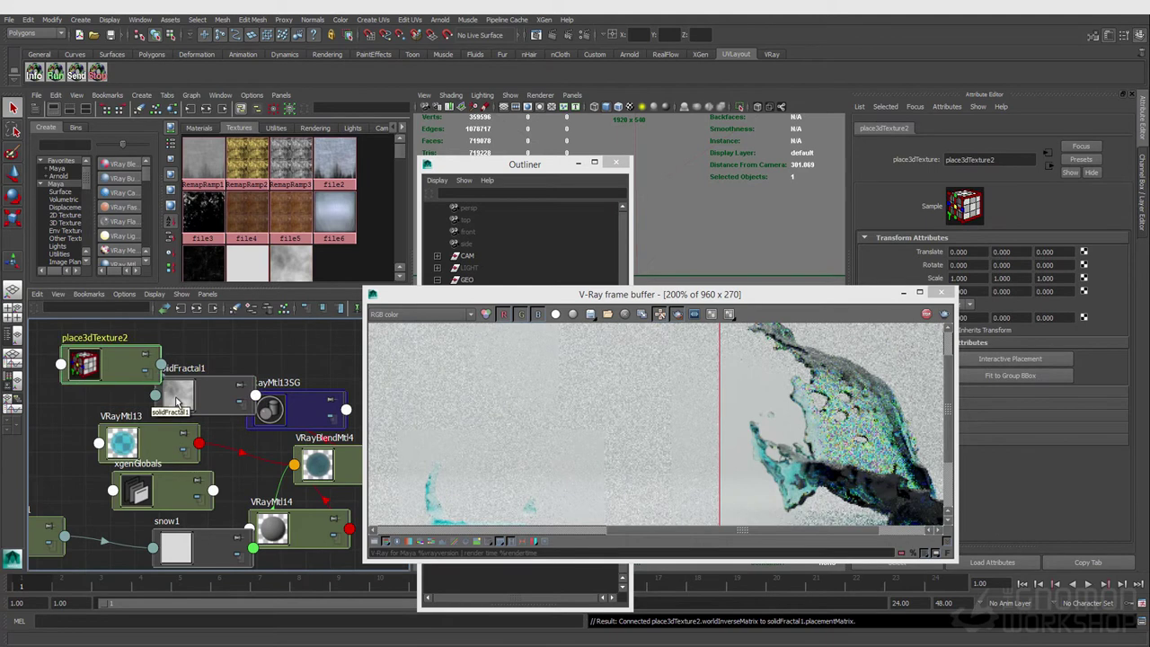
Connect the Solid Fractal to the Snow Color of snow1 and set the snow's Threshold to 0.546.
{"action": "left_click", "coordinate": [179, 399]}
{"action": "left_click", "coordinate": [247, 263]}
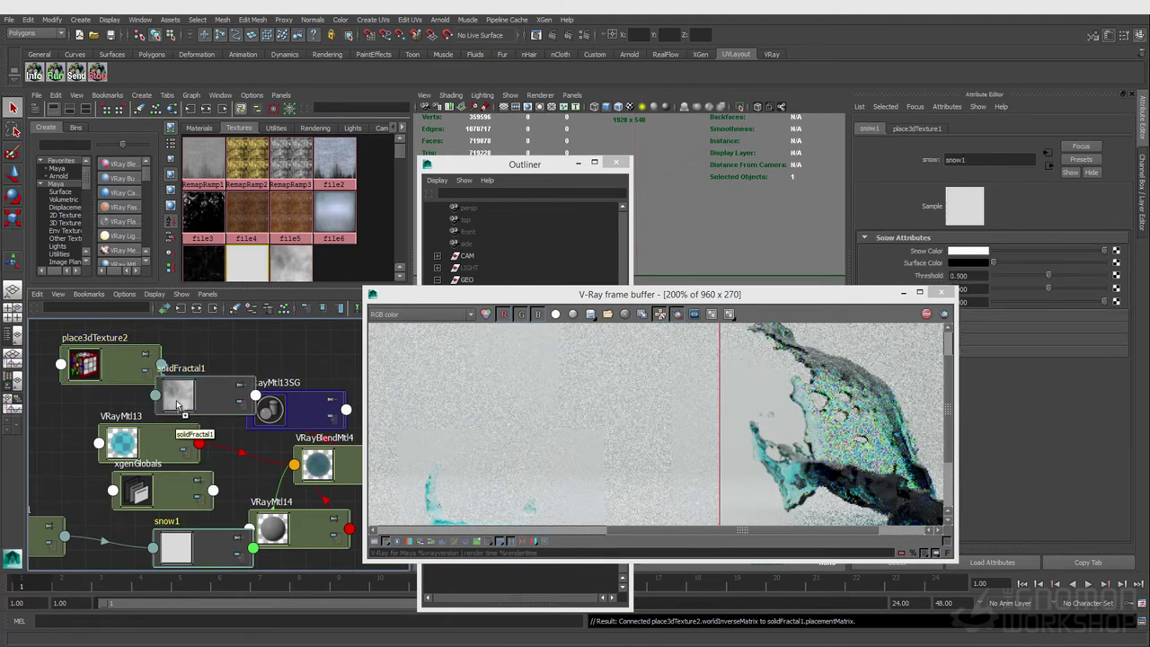
{"action": "middle_click_drag", "start_coordinate": [937, 260], "coordinate": [938, 253]}
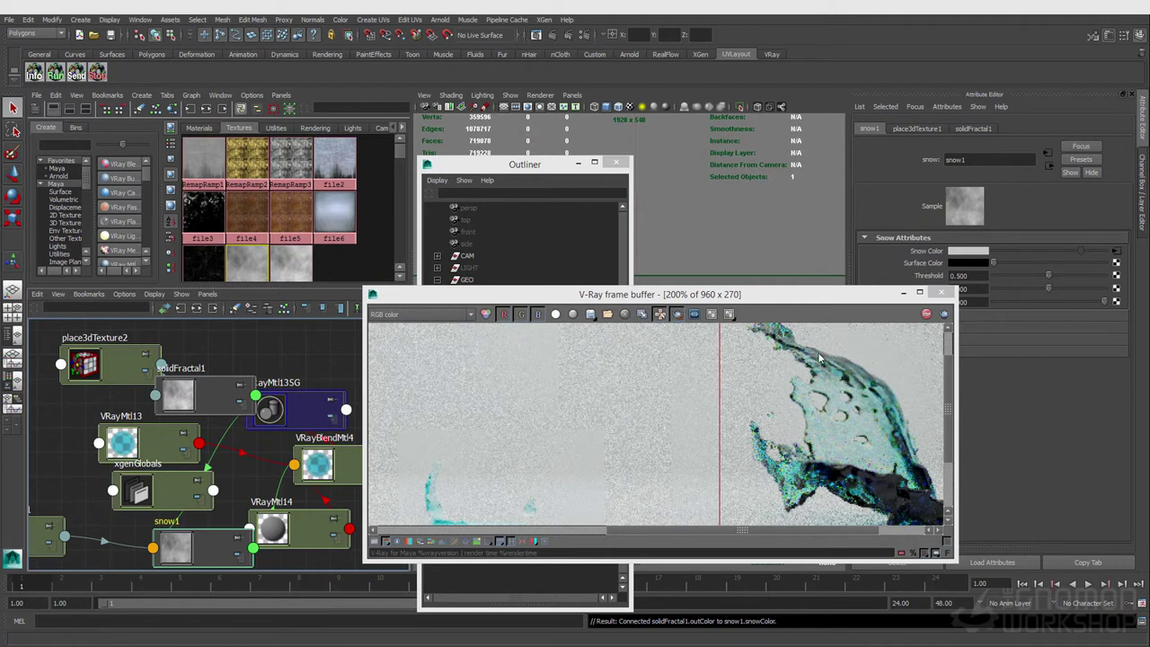
{"action": "left_click_drag", "start_coordinate": [1051, 281], "coordinate": [1052, 275]}
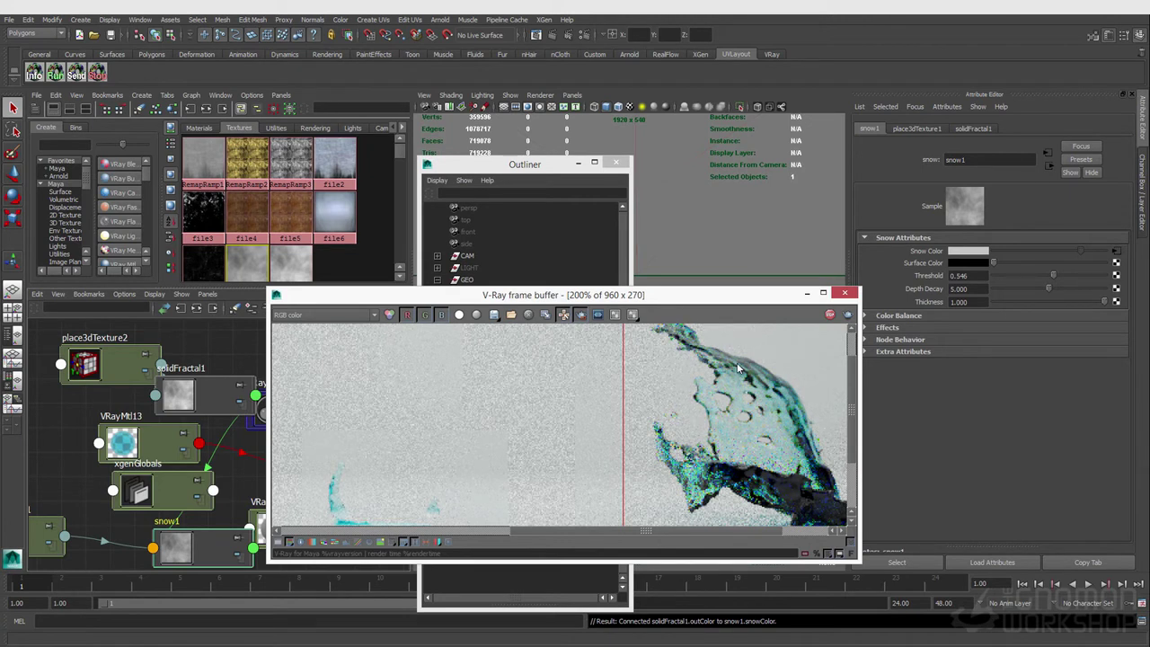
{"action": "scroll", "coordinate": [737, 362], "scroll_direction": "down", "scroll_amount": 1}
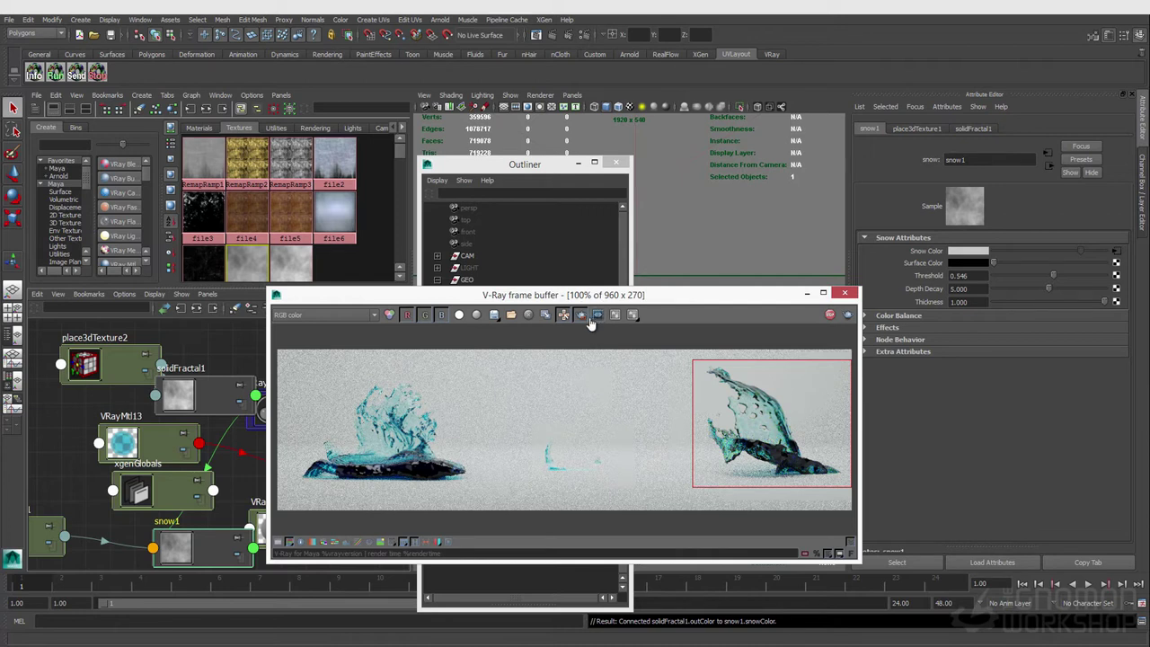
Inspect the shading networks of VRayBlendMtl3 and VRayBlendMtl1, finishing with VRayBlendMtl3 graphed again.
{"action": "left_click_drag", "start_coordinate": [380, 294], "coordinate": [532, 334]}
{"action": "left_click", "coordinate": [359, 467]}
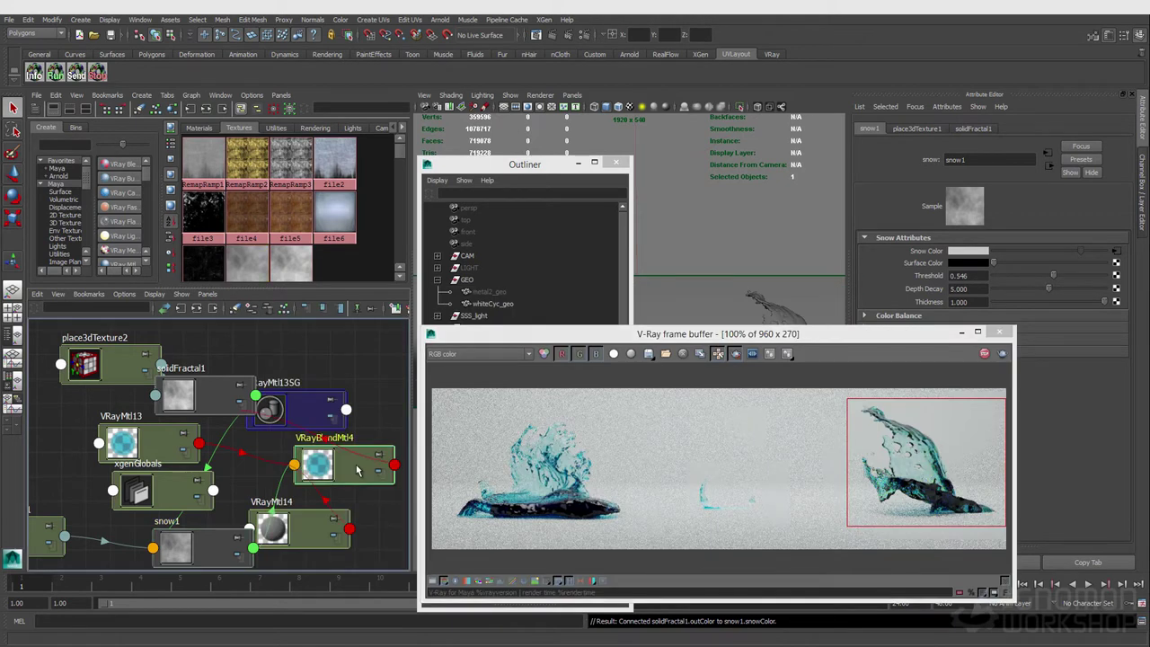
{"action": "left_click", "coordinate": [199, 128]}
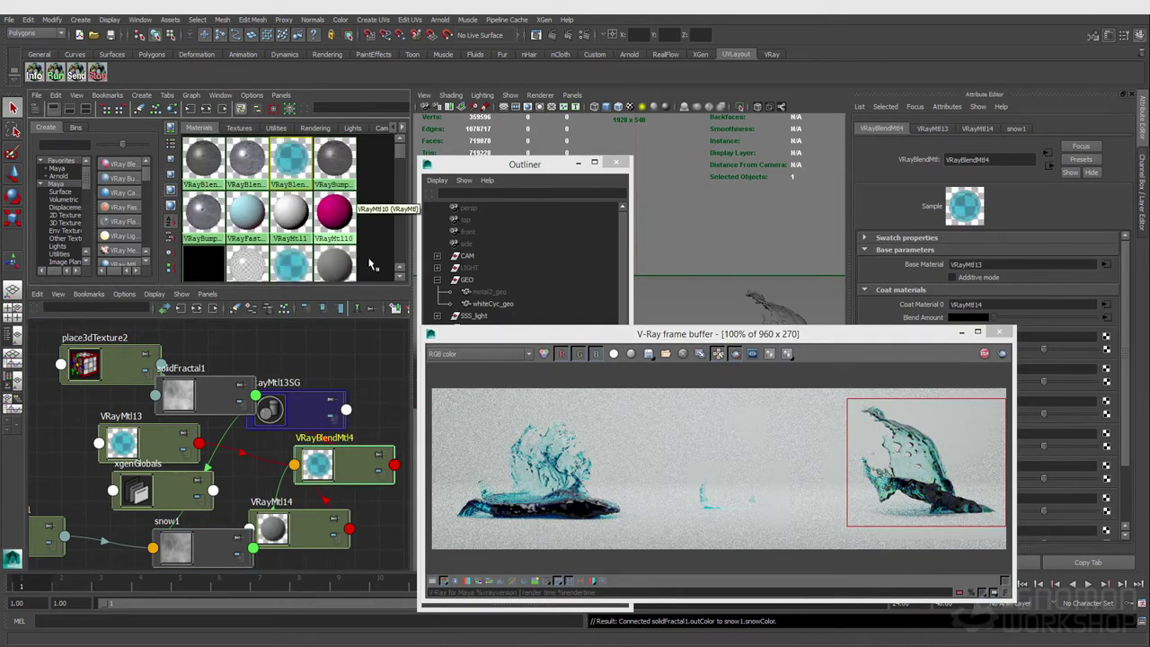
{"action": "left_click", "coordinate": [248, 160]}
{"action": "left_click", "coordinate": [199, 307]}
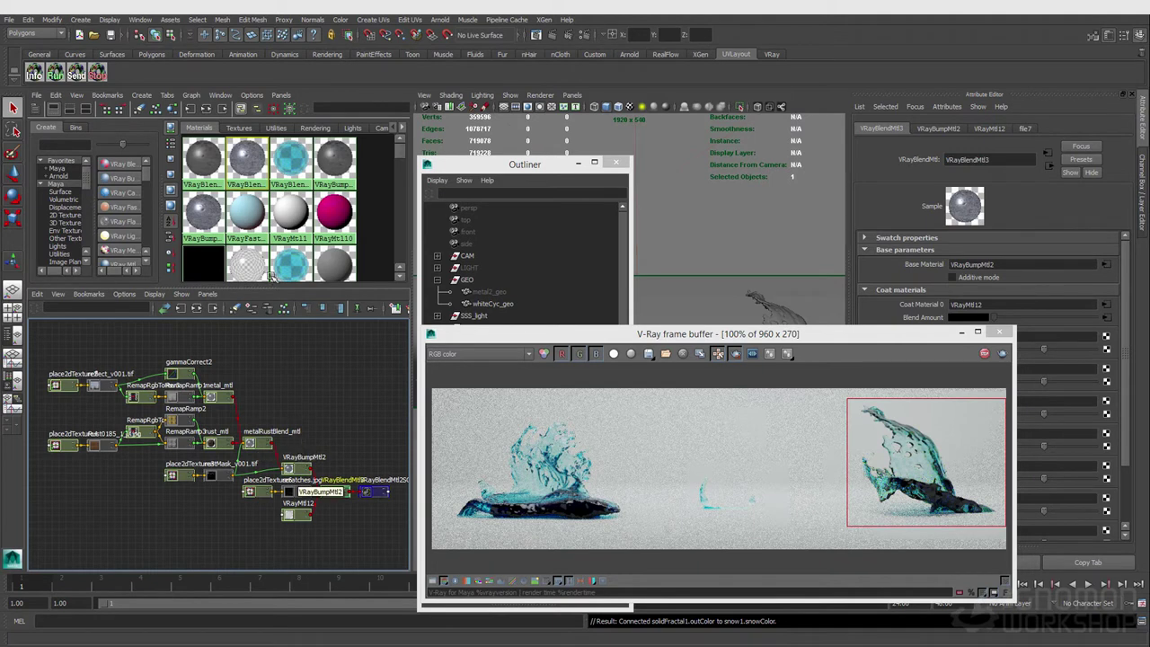
{"action": "left_click", "coordinate": [203, 160]}
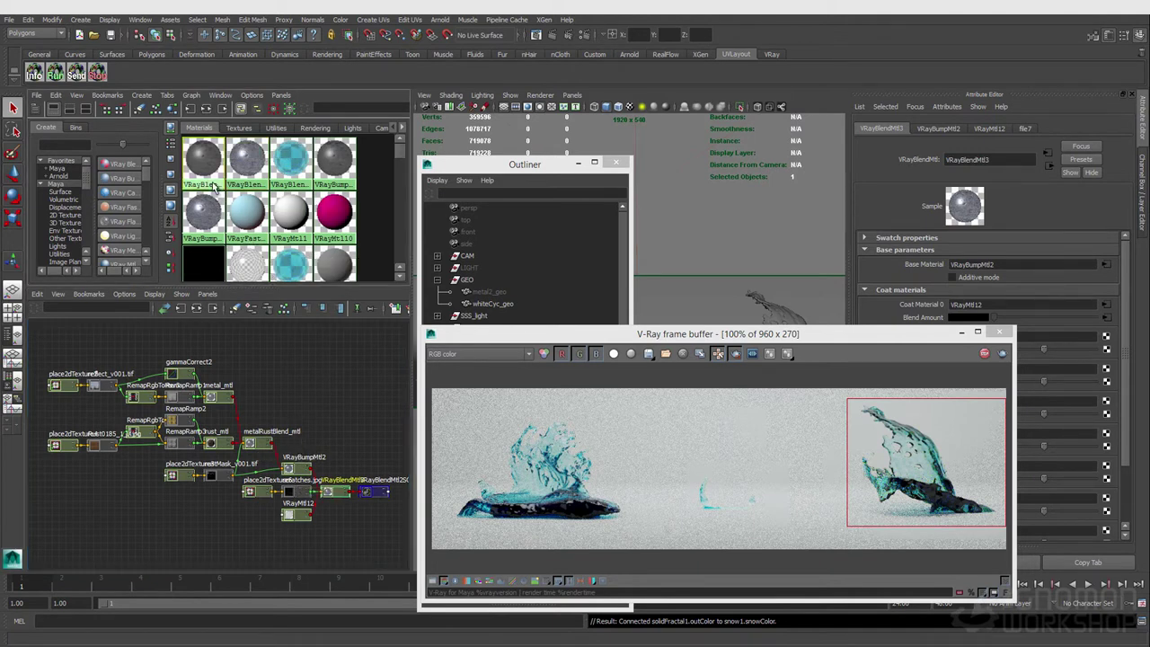
{"action": "left_click", "coordinate": [197, 308]}
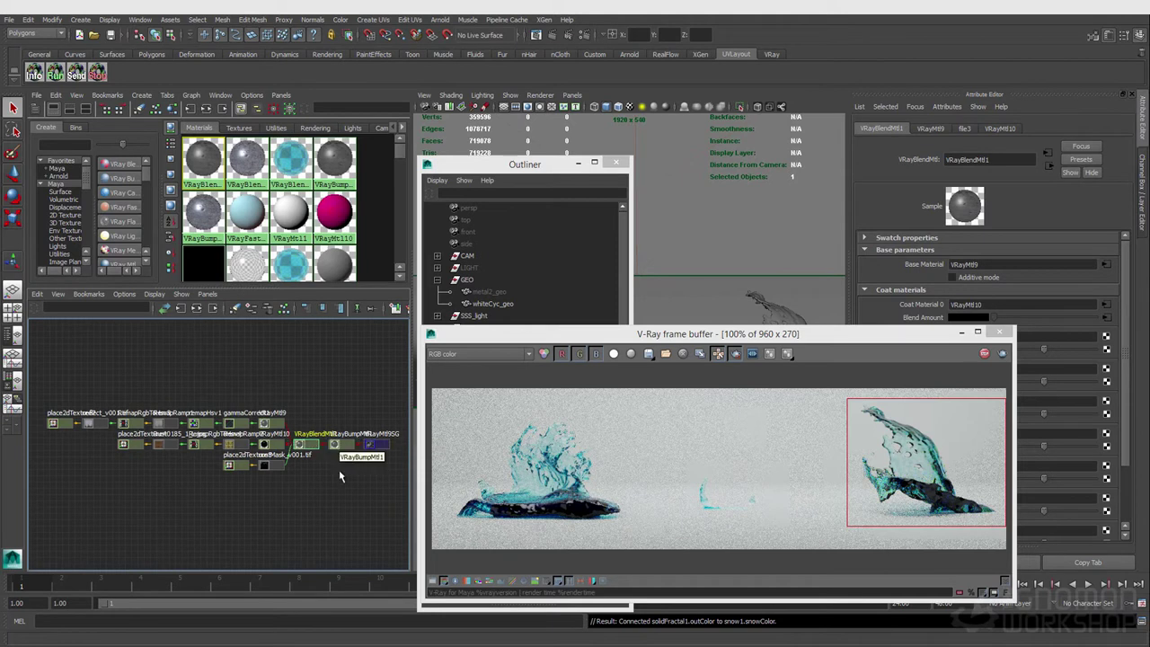
{"action": "left_click", "coordinate": [290, 160]}
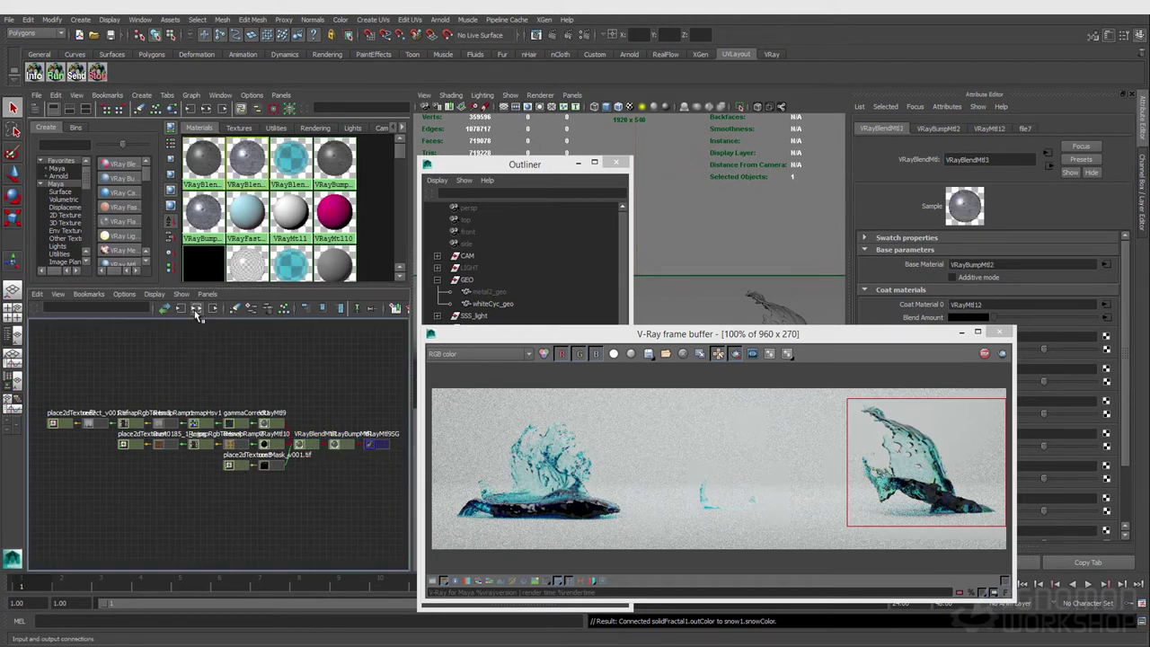
{"action": "left_click", "coordinate": [231, 308]}
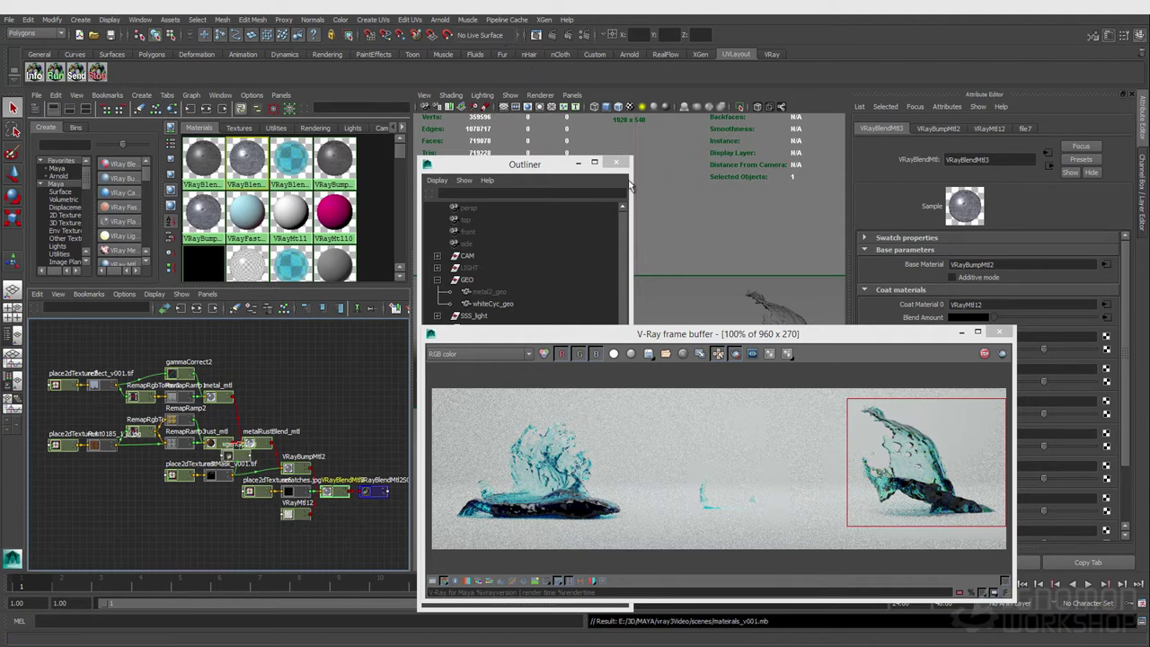
Unhide the metal2_geo sphere and render the full frame with both splashes at 1920 x 540.
{"action": "left_click", "coordinate": [488, 293]}
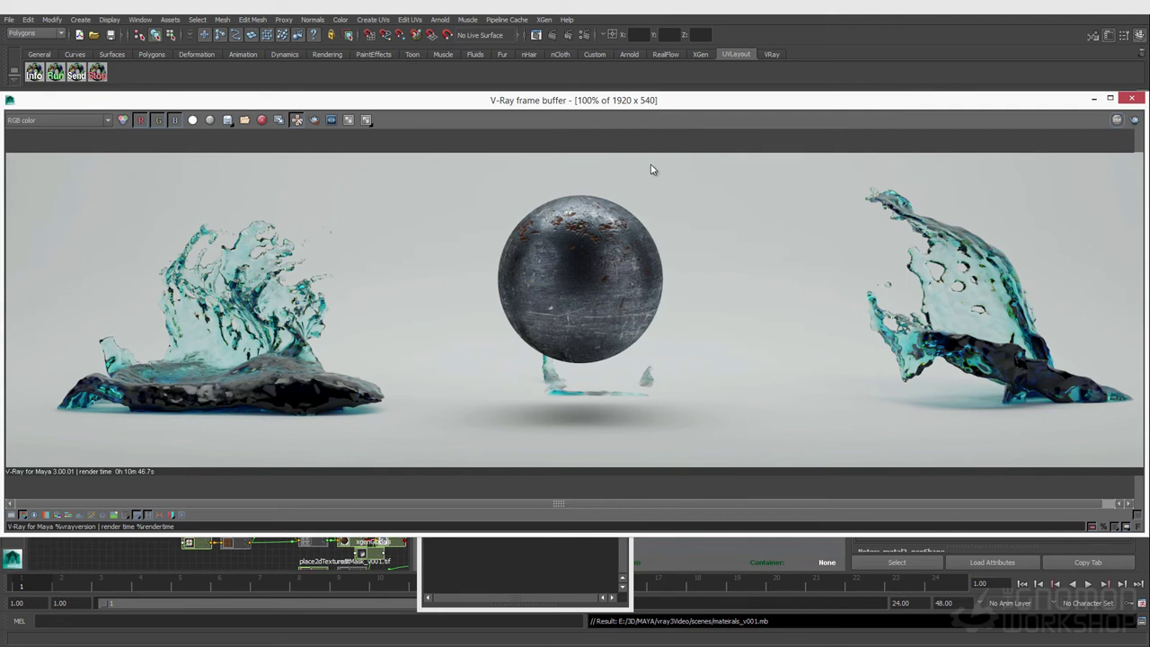
{"action": "left_click_drag", "start_coordinate": [652, 103], "coordinate": [645, 170]}
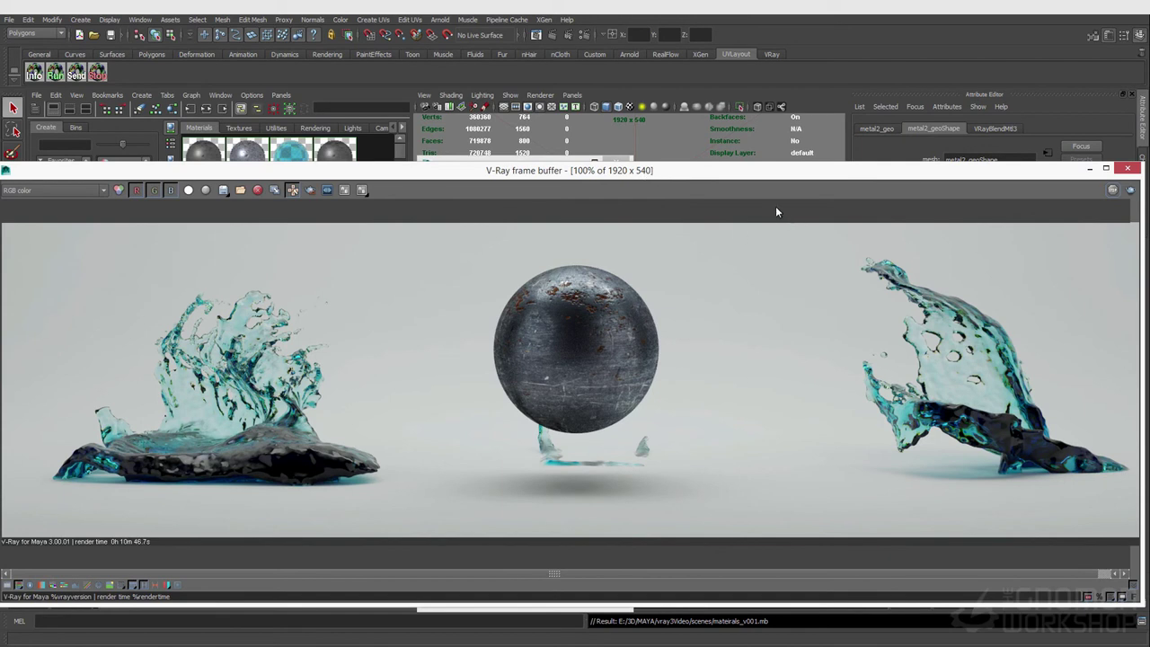